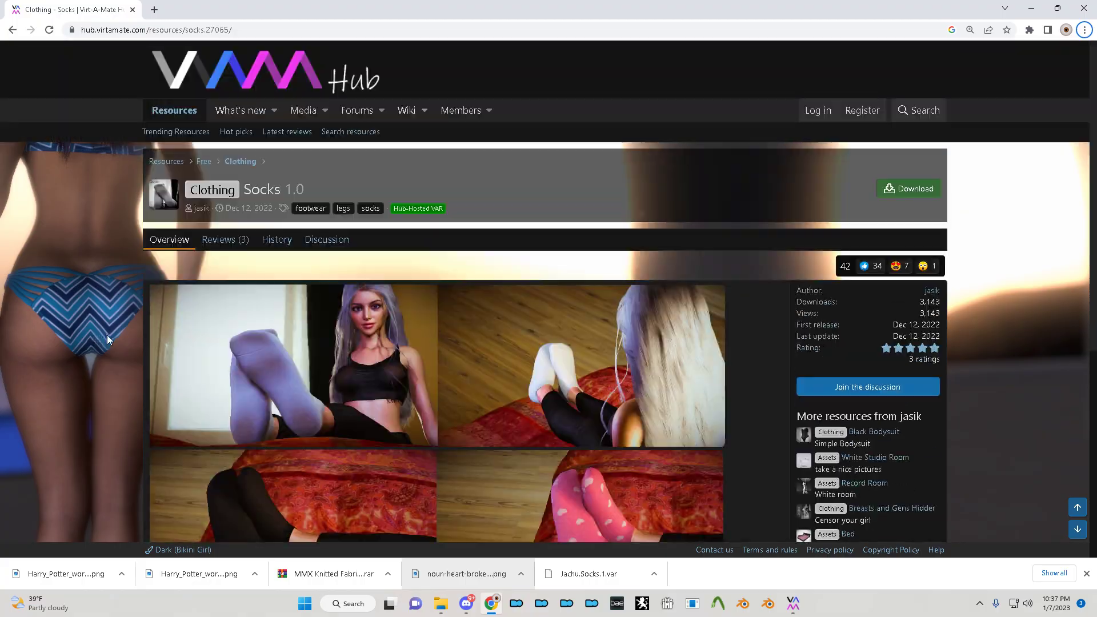
# - Scroll the Hub Socks page back to the top and bring the Virt-A-Mate scene to the front
pyautogui.moveTo(580, 333); pyautogui.dragTo(525, 354, button='middle')
# - Open the character's edit panel on the Clothing tab and zoom the camera in on her face
pyautogui.press('u')
pyautogui.scroll(4, 577, 355)
pyautogui.scroll(-4, 680, 351)
pyautogui.moveTo(680, 351); pyautogui.dragTo(641, 355, button='middle')
pyautogui.scroll(3, 641, 356)
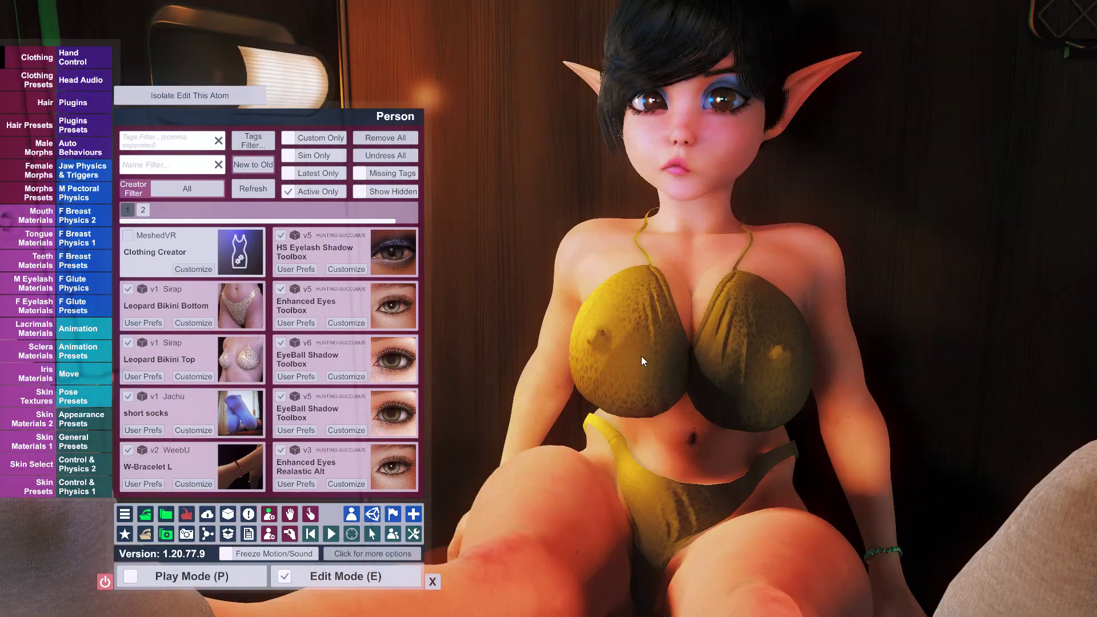
pyautogui.scroll(-2, 641, 355)
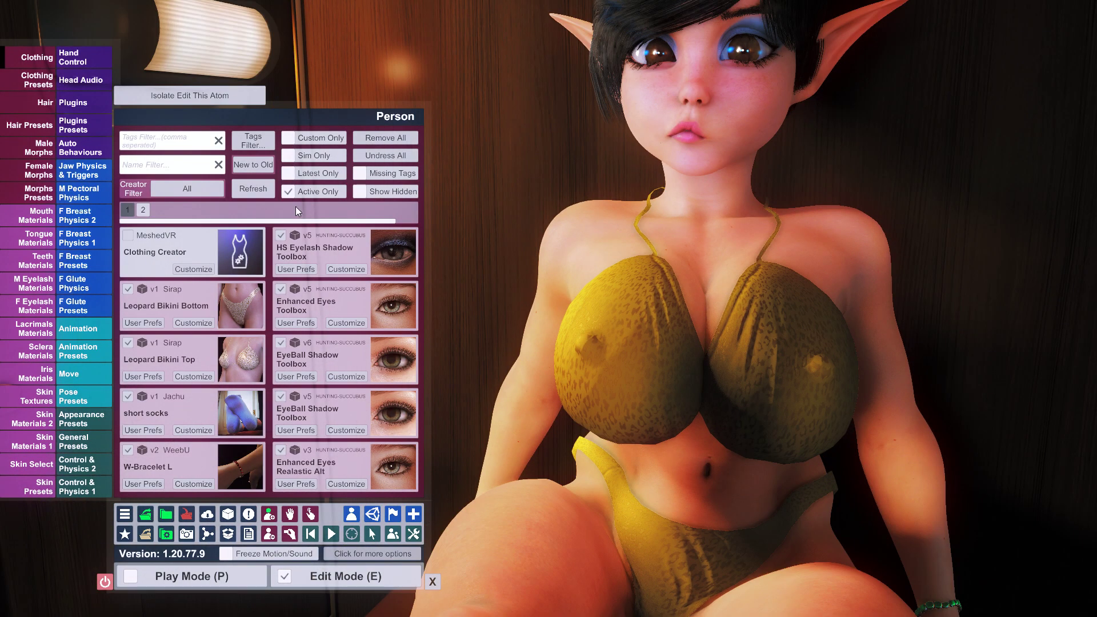
pyautogui.scroll(-3, 626, 299)
pyautogui.scroll(3, 664, 310)
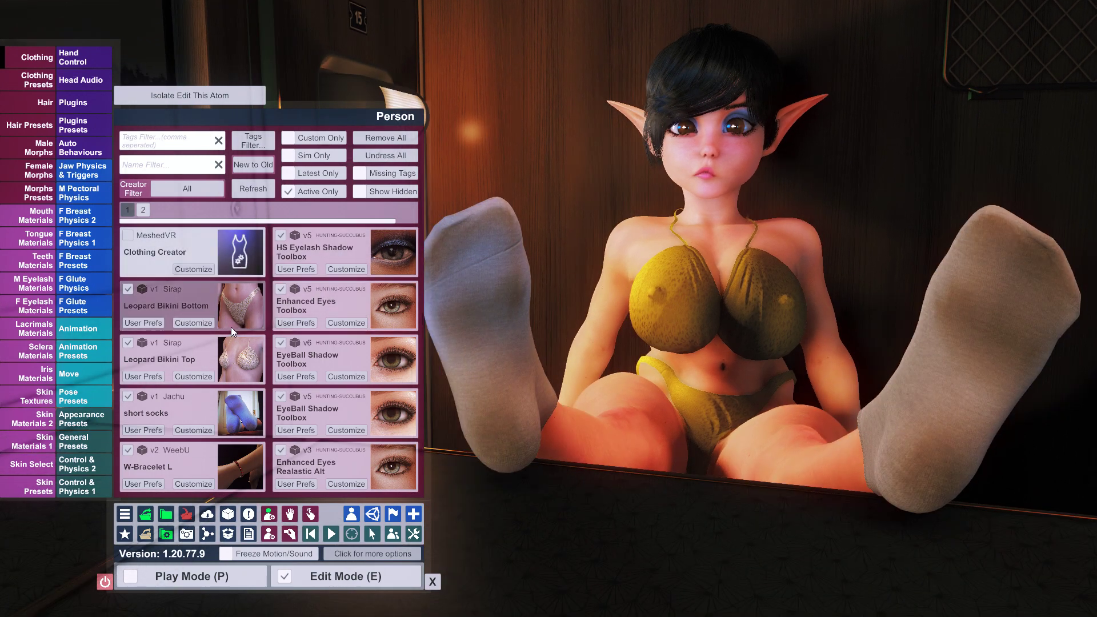
pyautogui.scroll(5, 653, 255)
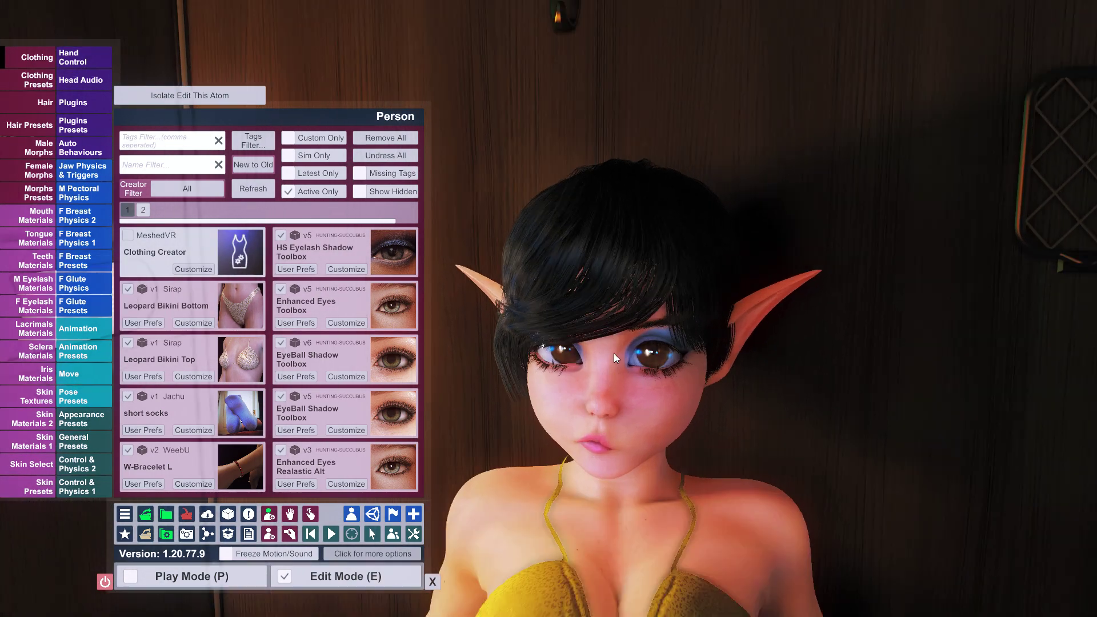
pyautogui.scroll(5, 613, 353)
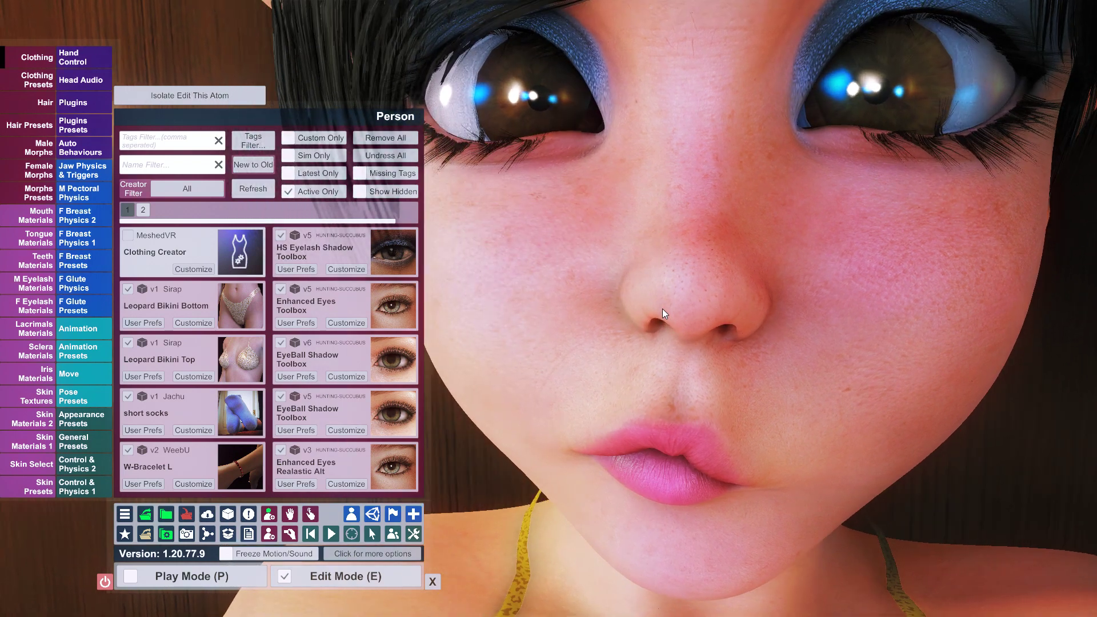
pyautogui.scroll(-3, 663, 308)
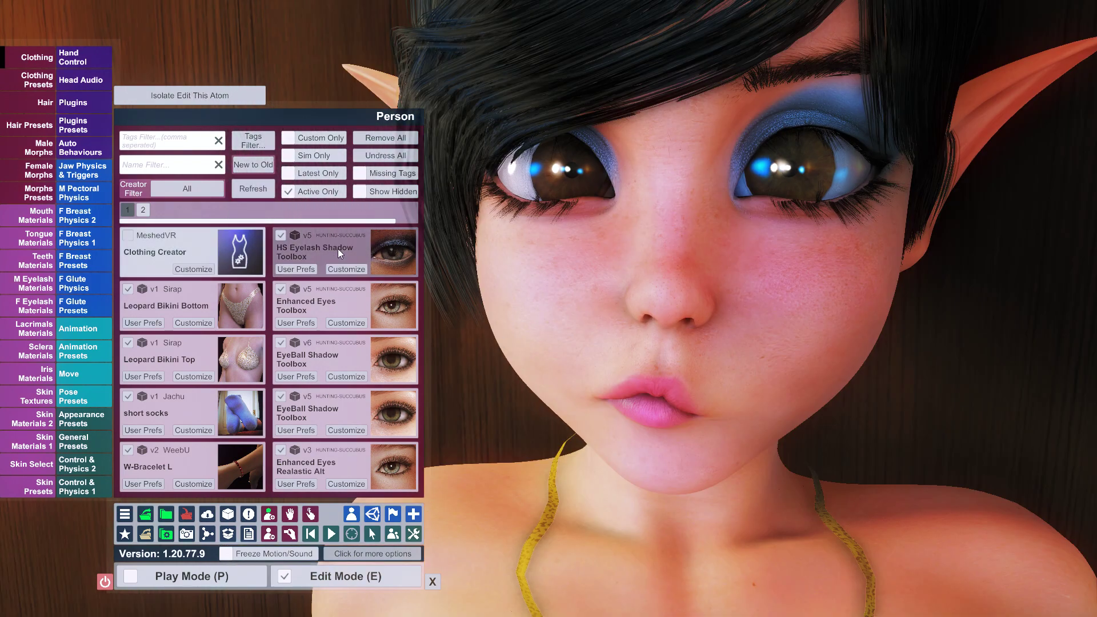
# - Take off the eye items, the W-Bracelet L and the Leopard Bikini Top and Bottom
pyautogui.click(338, 248)
pyautogui.click(344, 296)
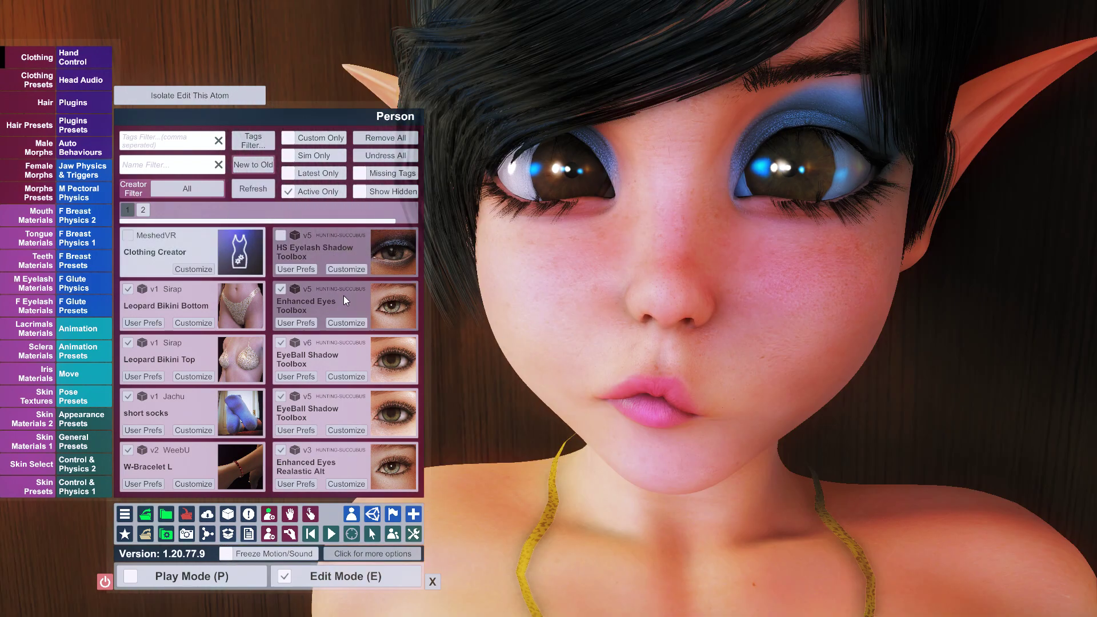
pyautogui.click(354, 357)
pyautogui.click(374, 409)
pyautogui.click(375, 460)
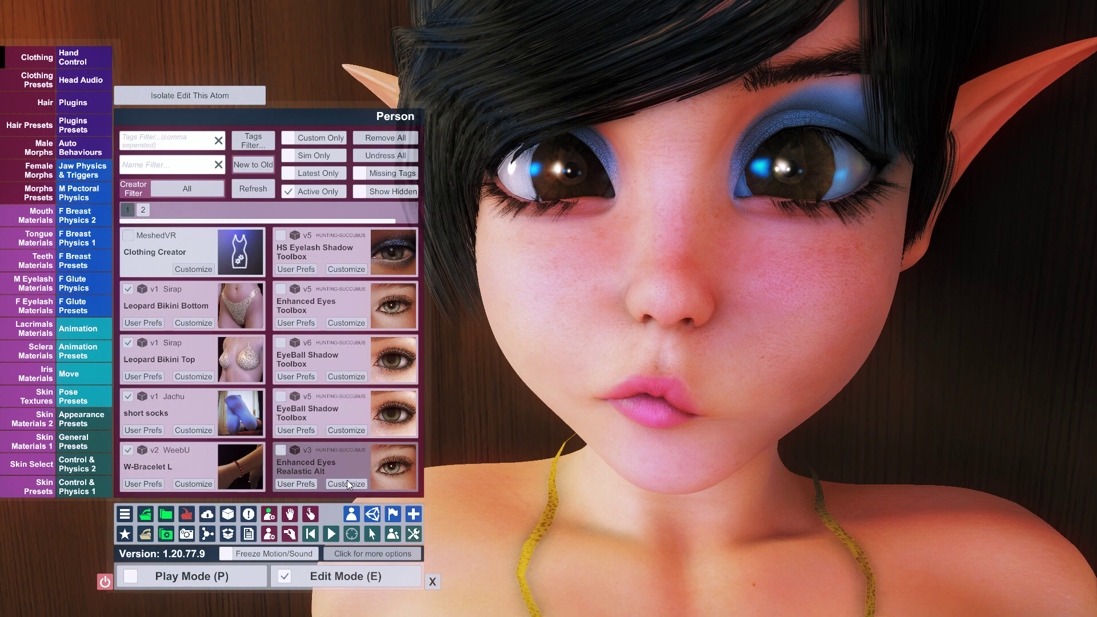
pyautogui.click(219, 457)
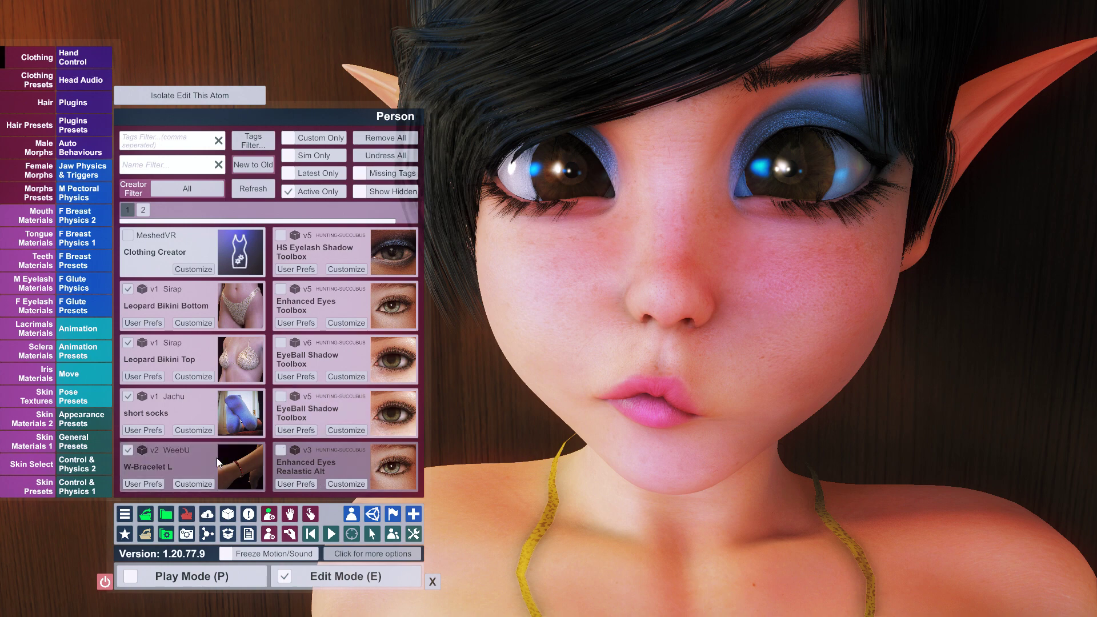
pyautogui.click(218, 354)
pyautogui.click(231, 312)
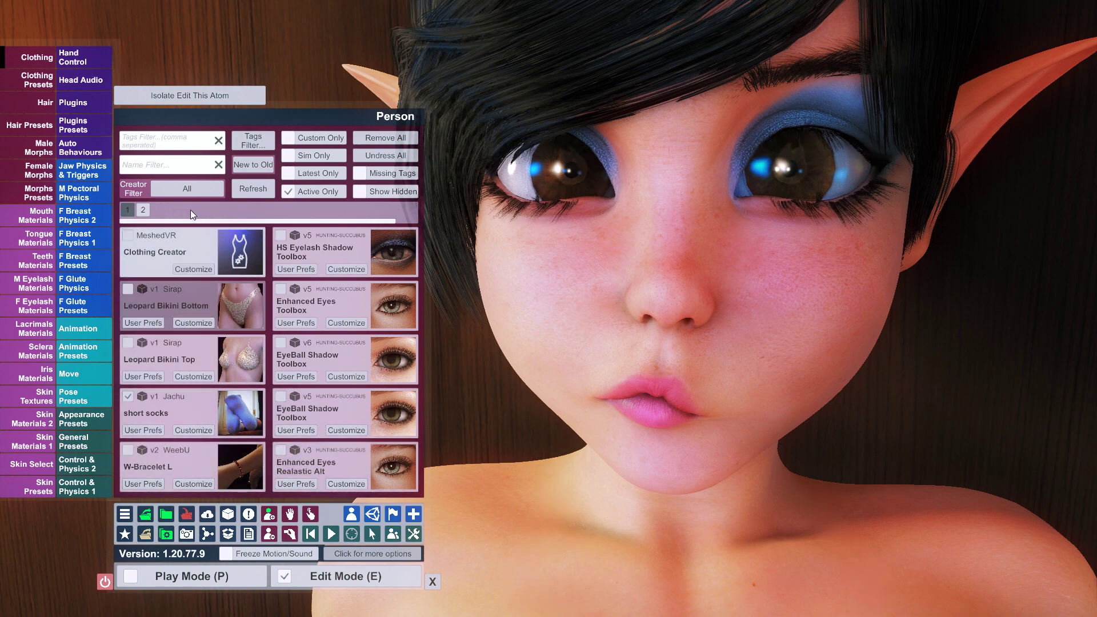
# - Remove EyeBall Iris Reflection, then show the character's plugin list with the SSS settings closed
pyautogui.doubleClick(292, 190)
pyautogui.click(128, 343)
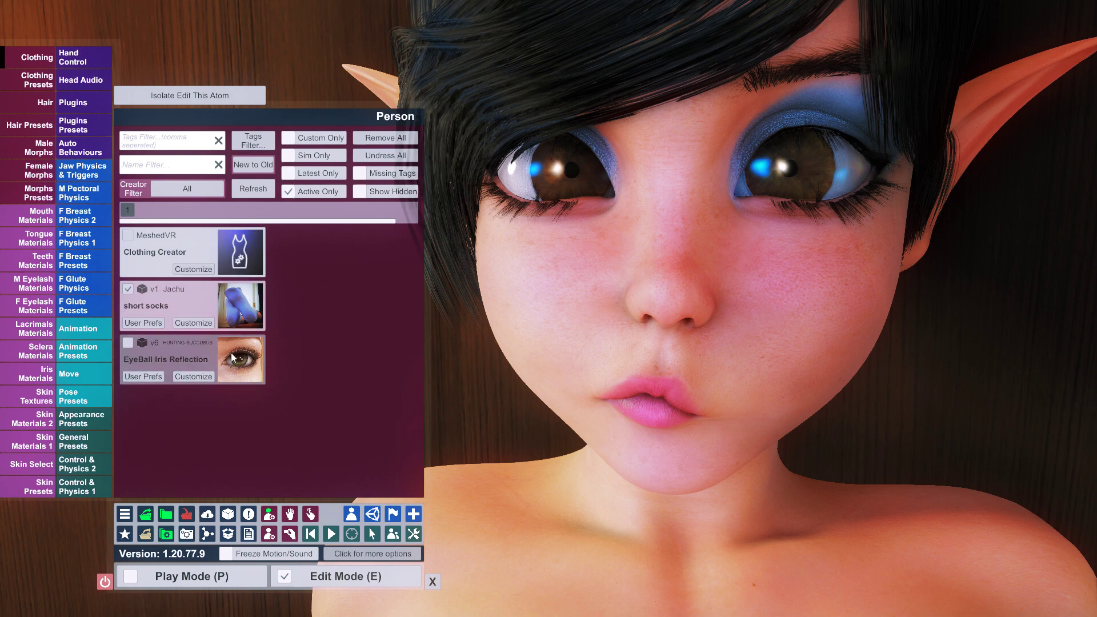
pyautogui.click(289, 191)
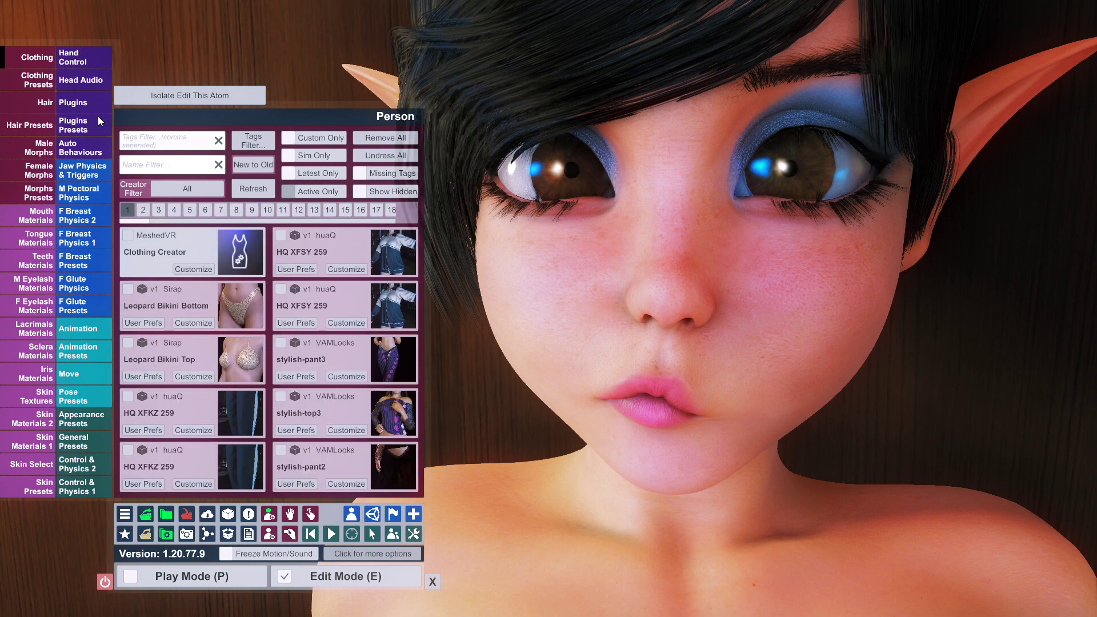
pyautogui.click(91, 104)
pyautogui.click(387, 486)
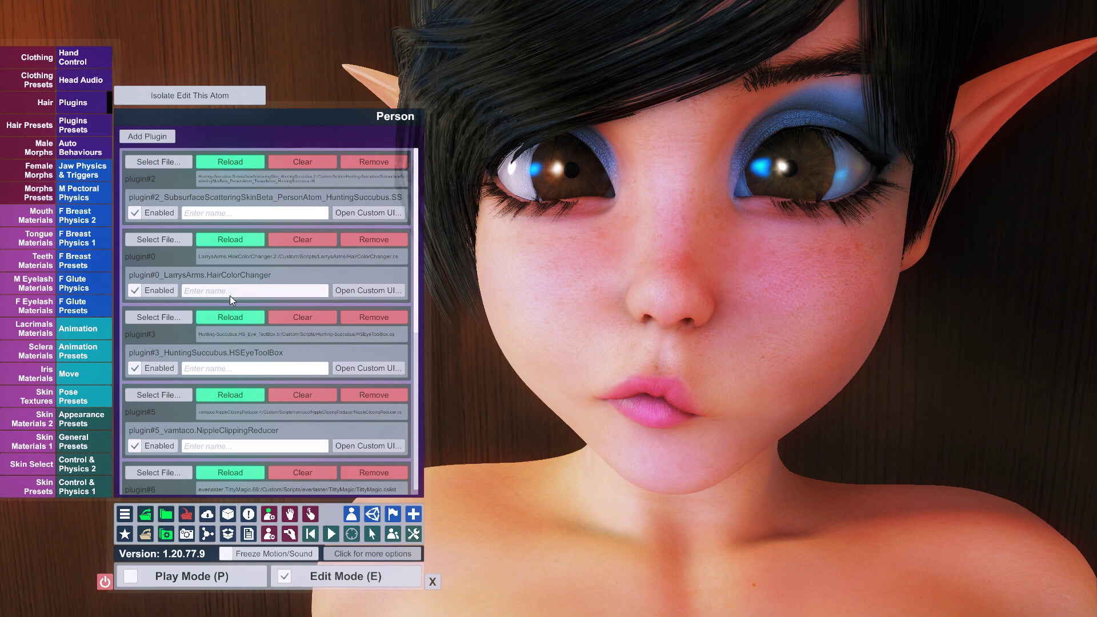
pyautogui.scroll(-5, 242, 343)
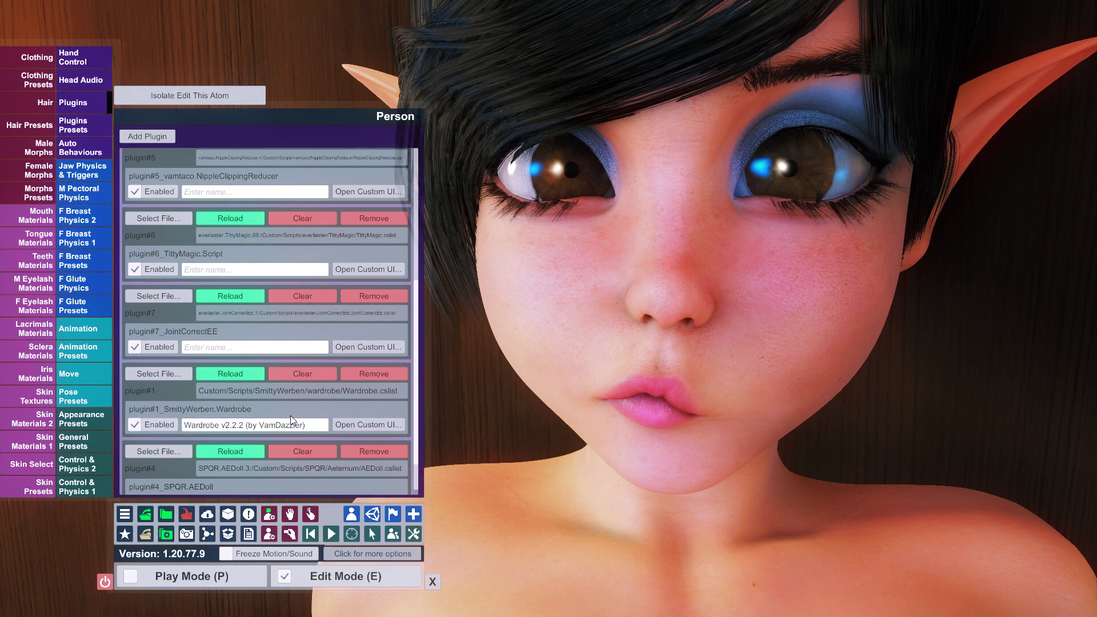
# - Choose CustomClothingItem in the Wardrobe plugin's Clothing Item list, then launch Blender
pyautogui.click(363, 425)
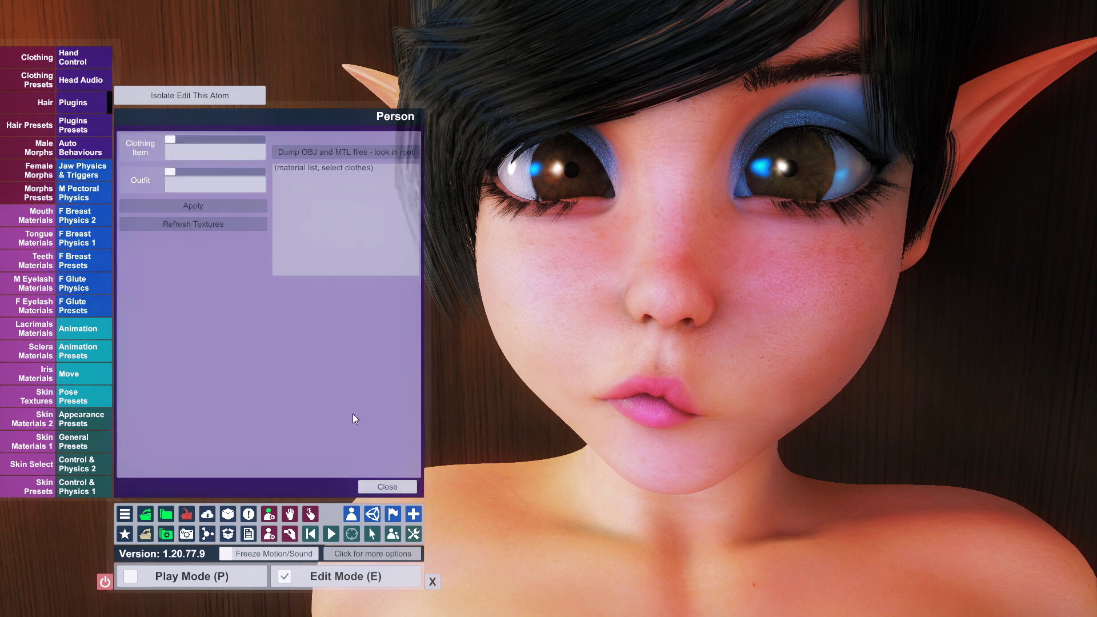
pyautogui.click(239, 152)
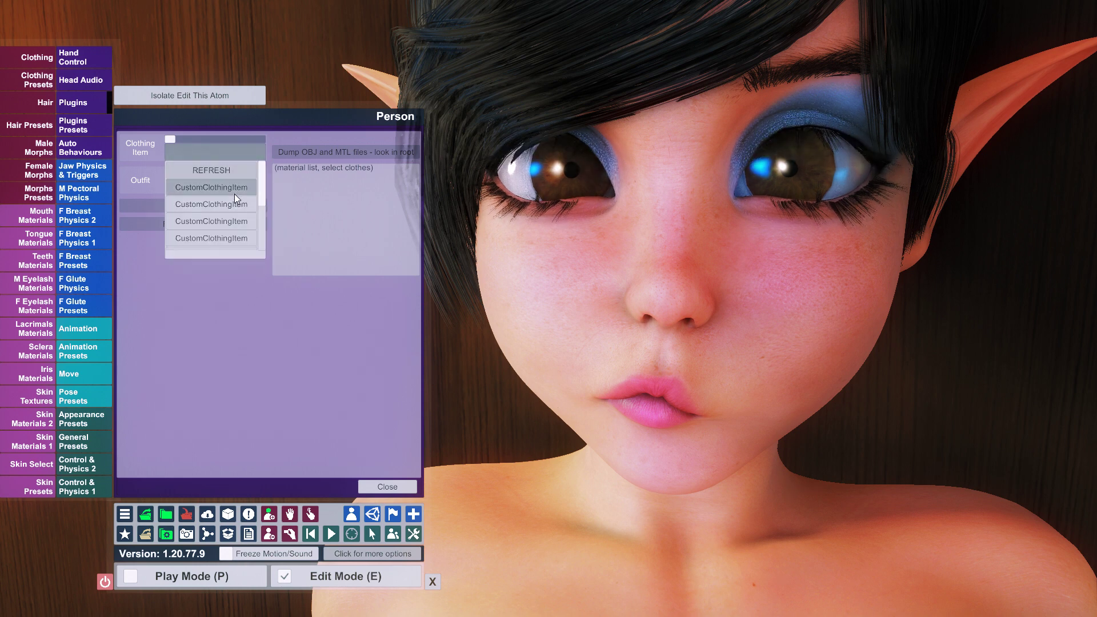
pyautogui.click(226, 163)
pyautogui.click(208, 150)
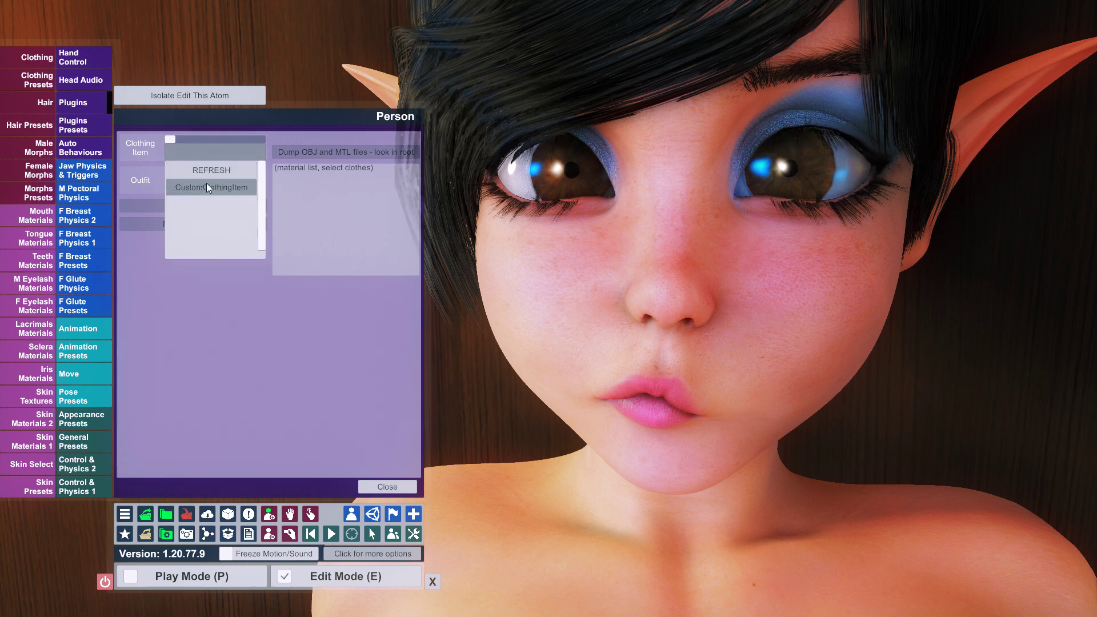
pyautogui.click(212, 188)
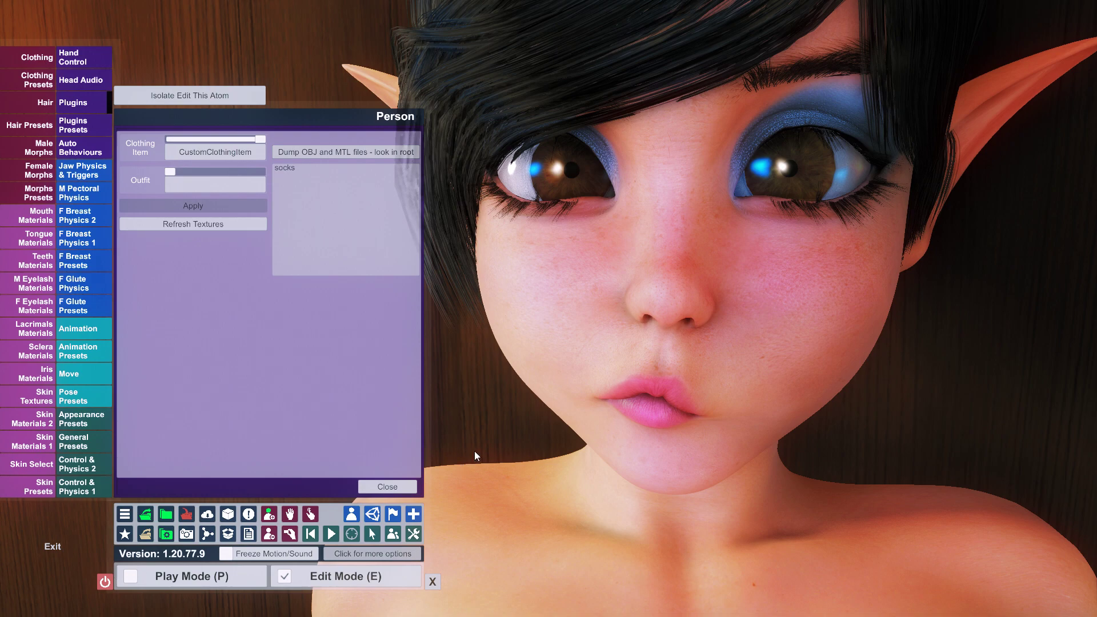
pyautogui.hotkey('alt', 'Tab')
pyautogui.click(753, 607)
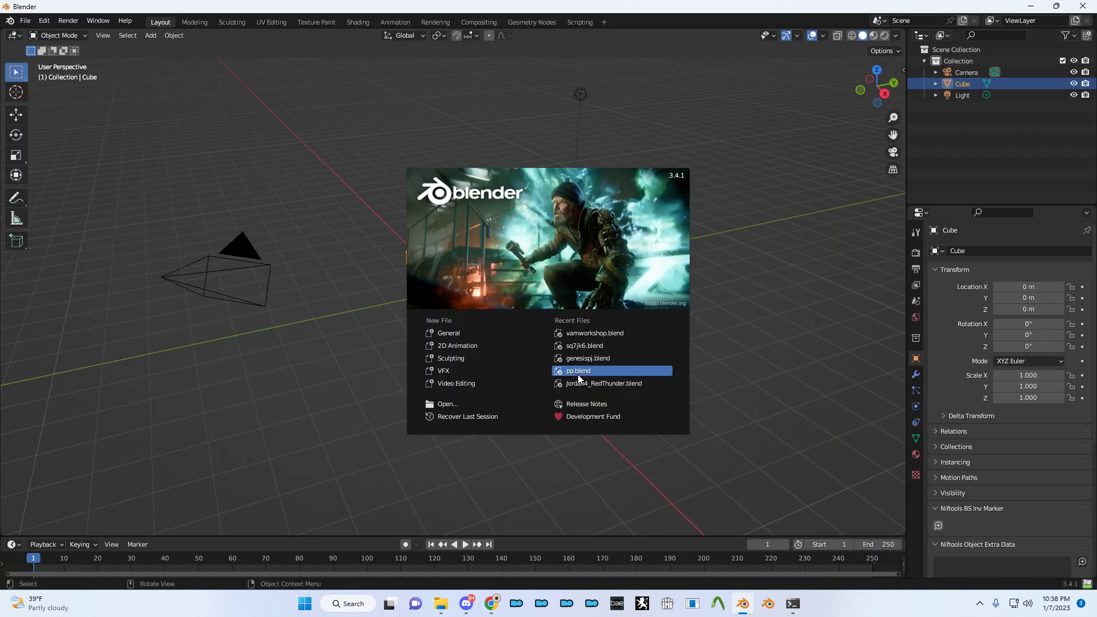
# - Open vamworkshop.blend, delete the green sock object, and look through the File Export and Import formats
pyautogui.click(588, 333)
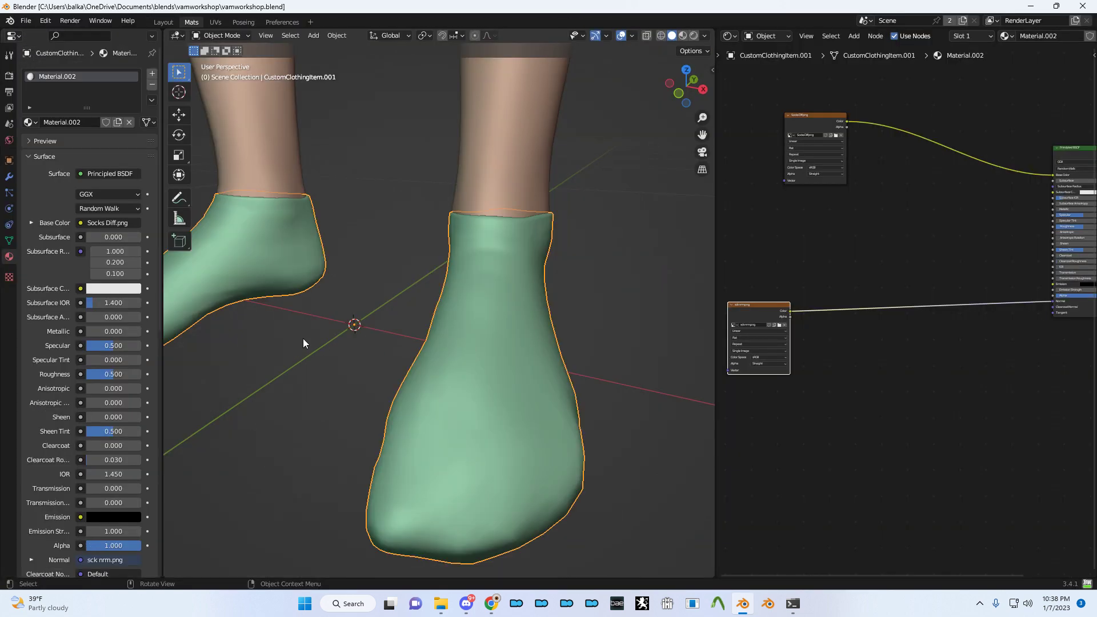
pyautogui.press('Delete')
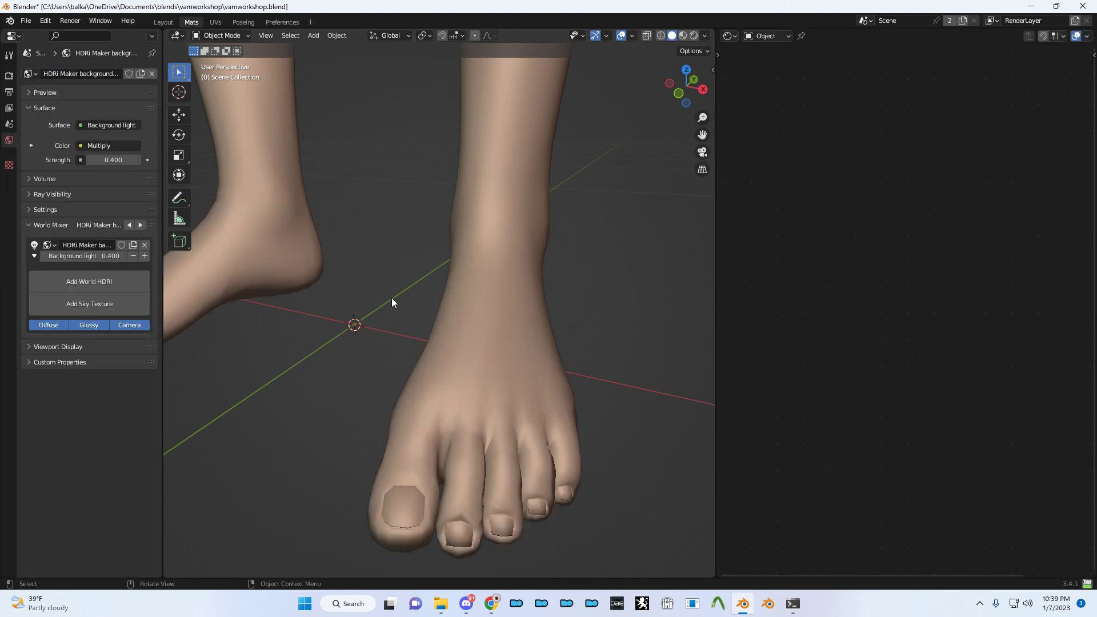
pyautogui.click(25, 21)
pyautogui.moveTo(77, 188)
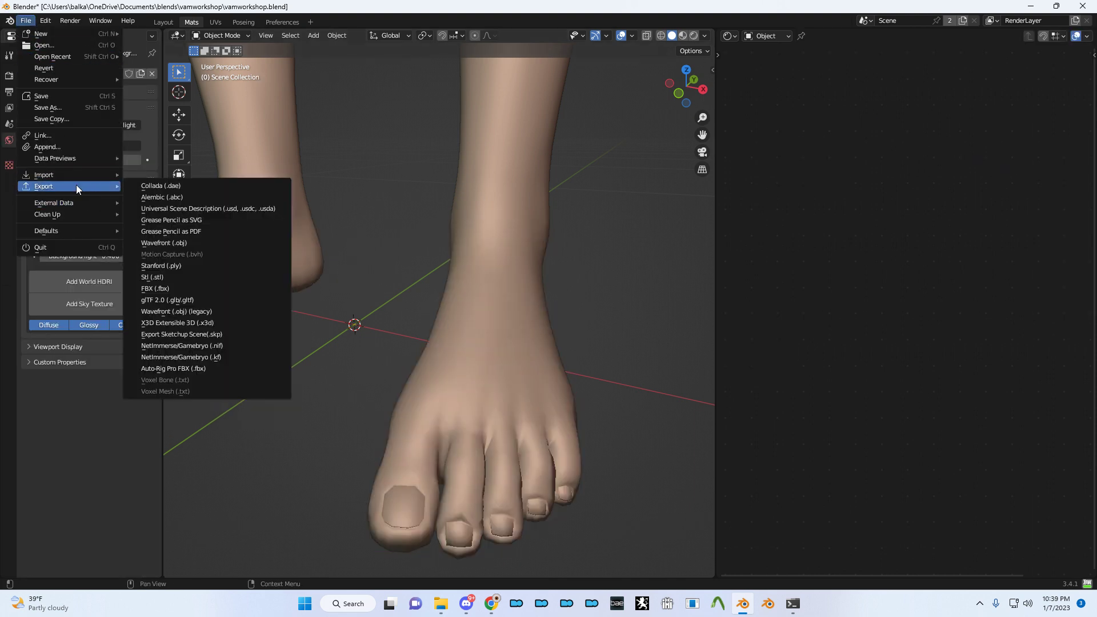
pyautogui.click(24, 22)
pyautogui.moveTo(66, 176)
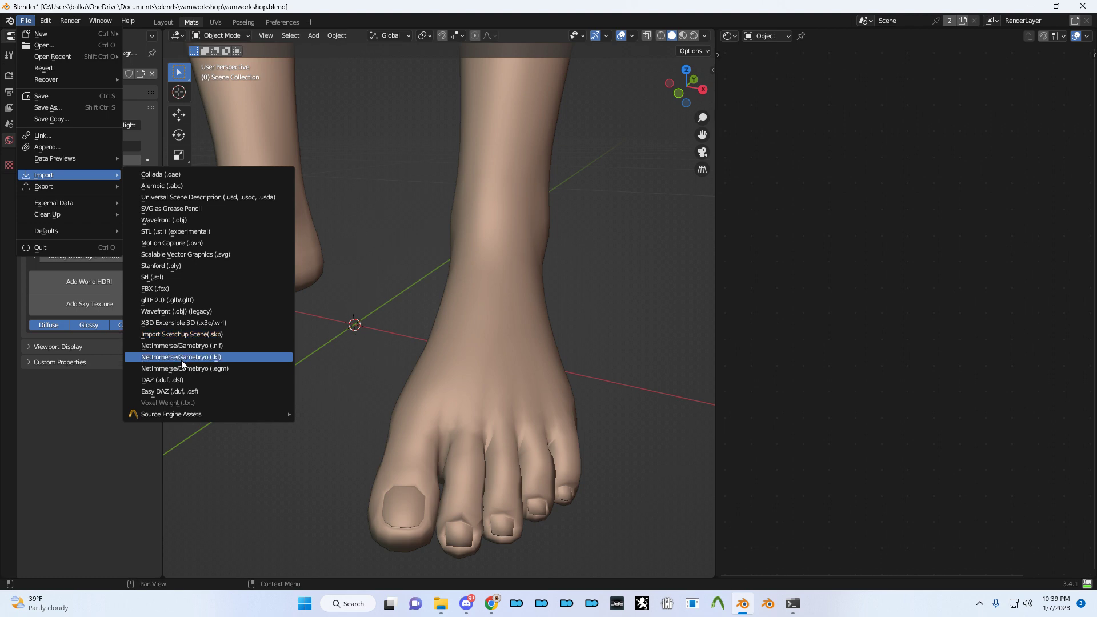
# - Import CustomClothingItem.obj (legacy Wavefront) from the VaM_1.20.77.9 folder with Keep Vert Order
pyautogui.rightClick(400, 296)
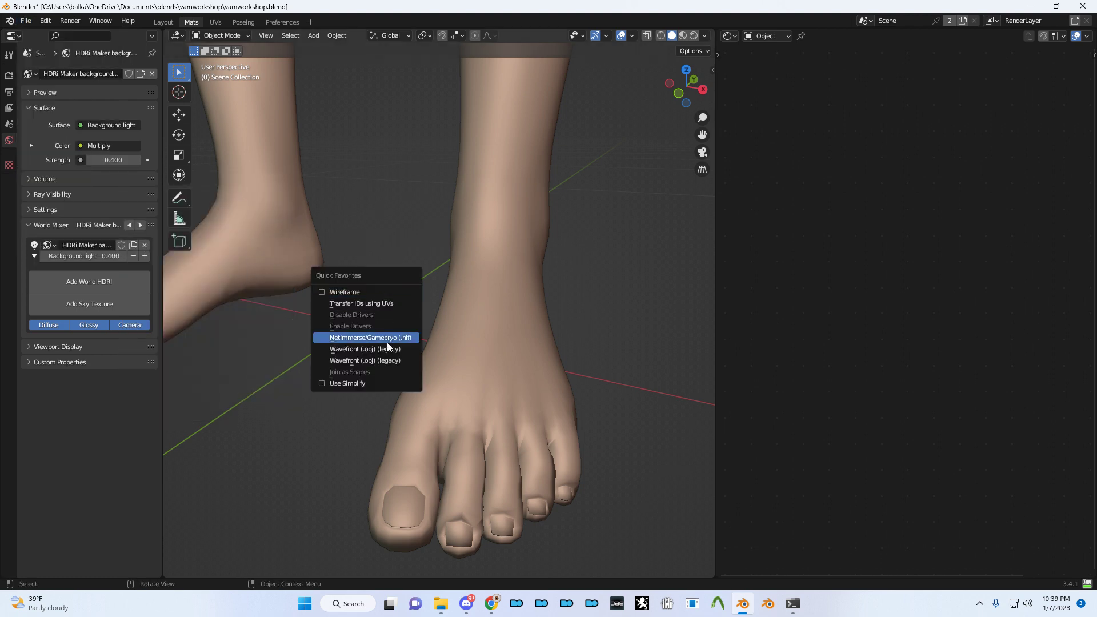
pyautogui.click(386, 346)
pyautogui.click(767, 197)
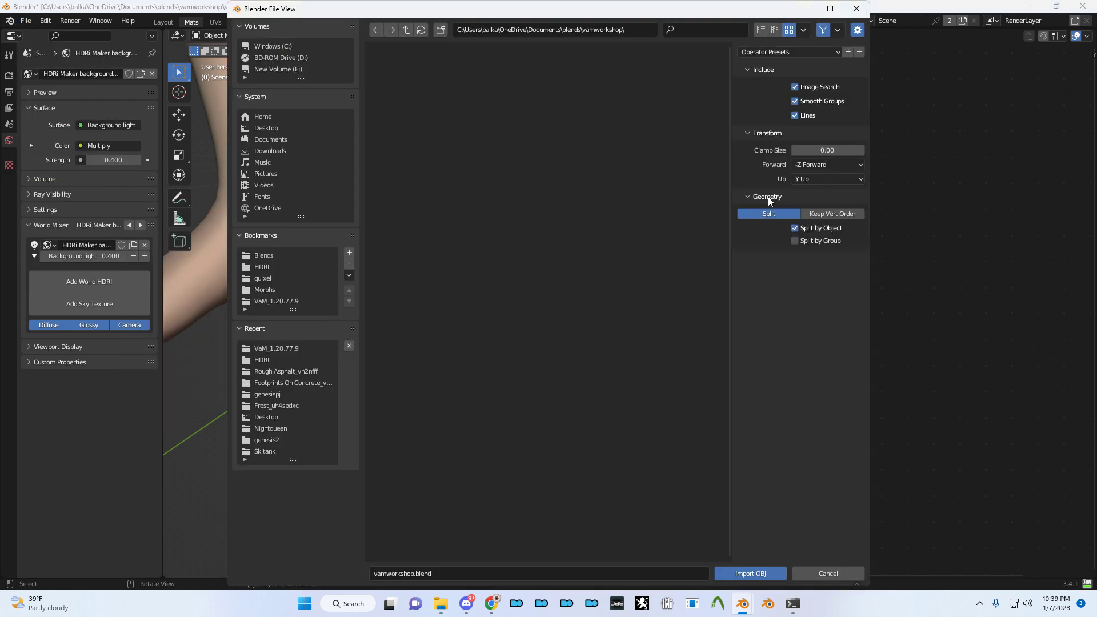
pyautogui.click(847, 213)
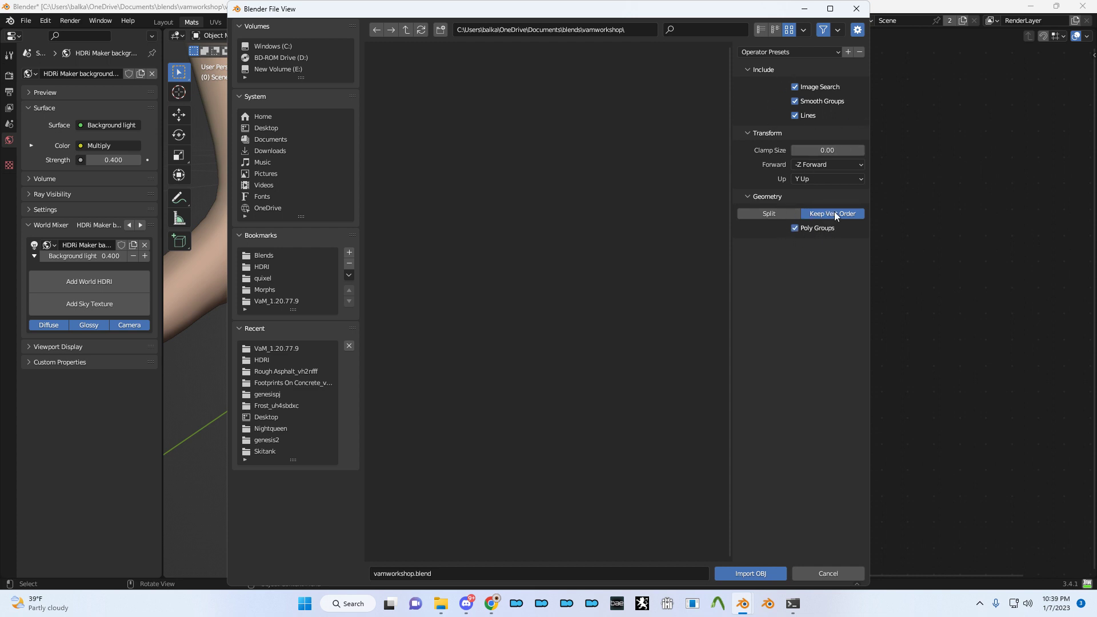
pyautogui.click(280, 300)
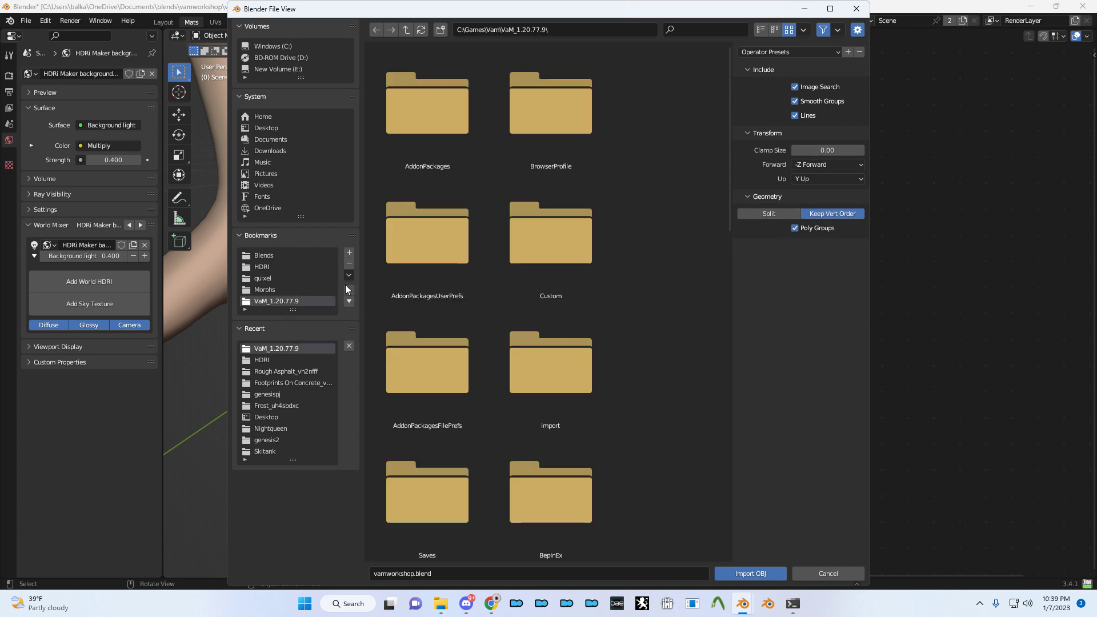
pyautogui.scroll(-5, 447, 351)
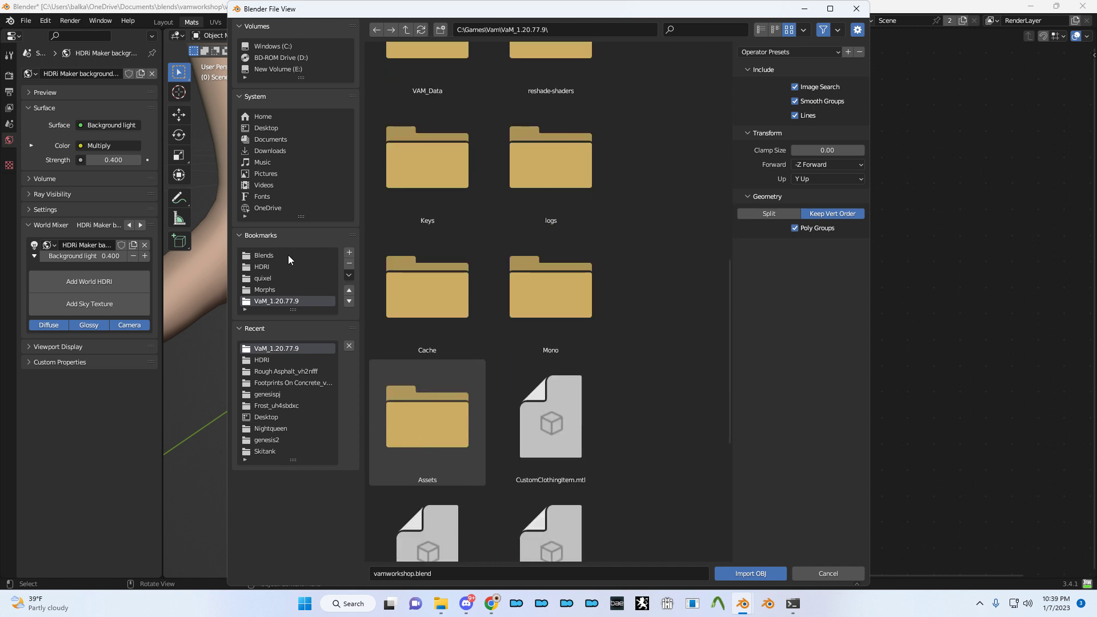
pyautogui.scroll(-4, 498, 373)
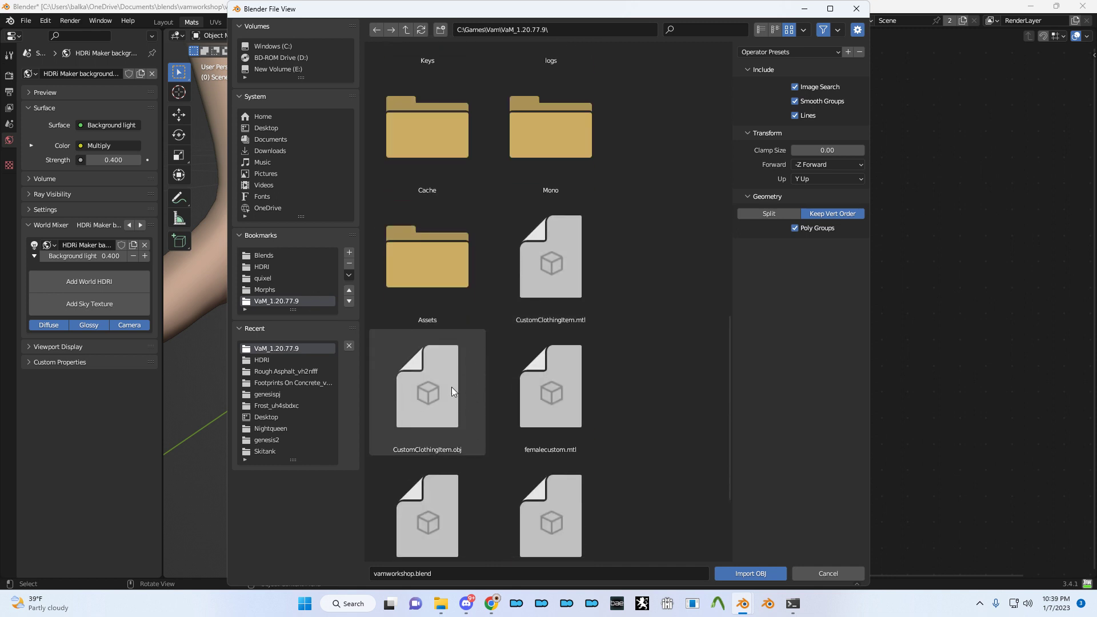
pyautogui.doubleClick(416, 400)
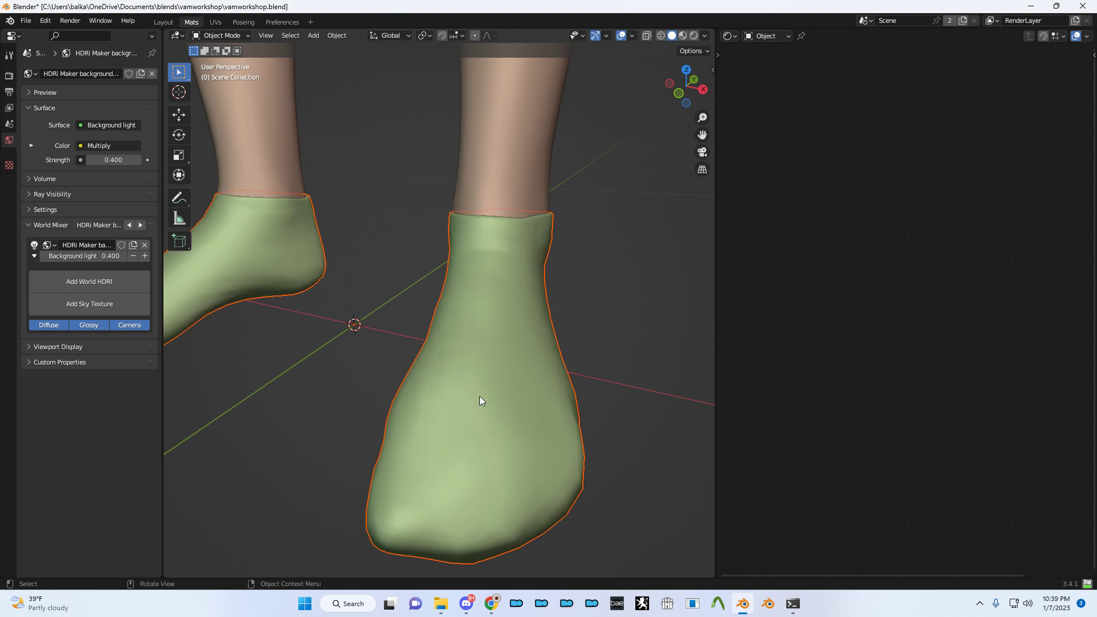
# - Save, then on the Genesis 2 Female Mesh drag the sasha shape key to 1.000
pyautogui.hotkey('ctrl', 's')
pyautogui.scroll(-4, 471, 375)
pyautogui.scroll(2, 461, 372)
pyautogui.scroll(-4, 454, 359)
pyautogui.click(171, 22)
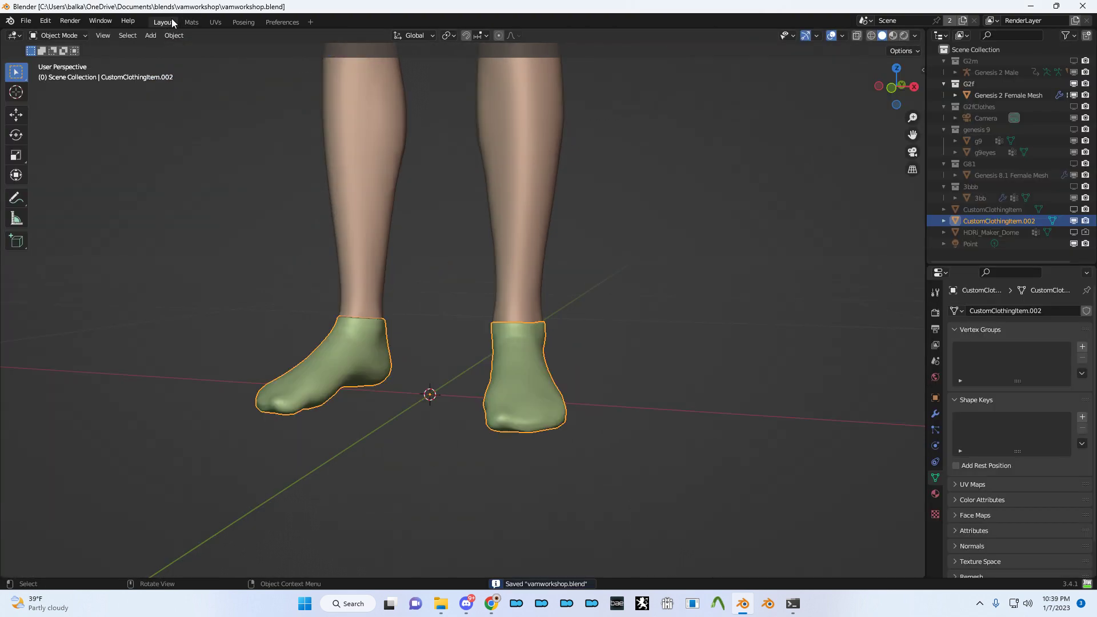
pyautogui.click(506, 104)
pyautogui.scroll(-3, 507, 104)
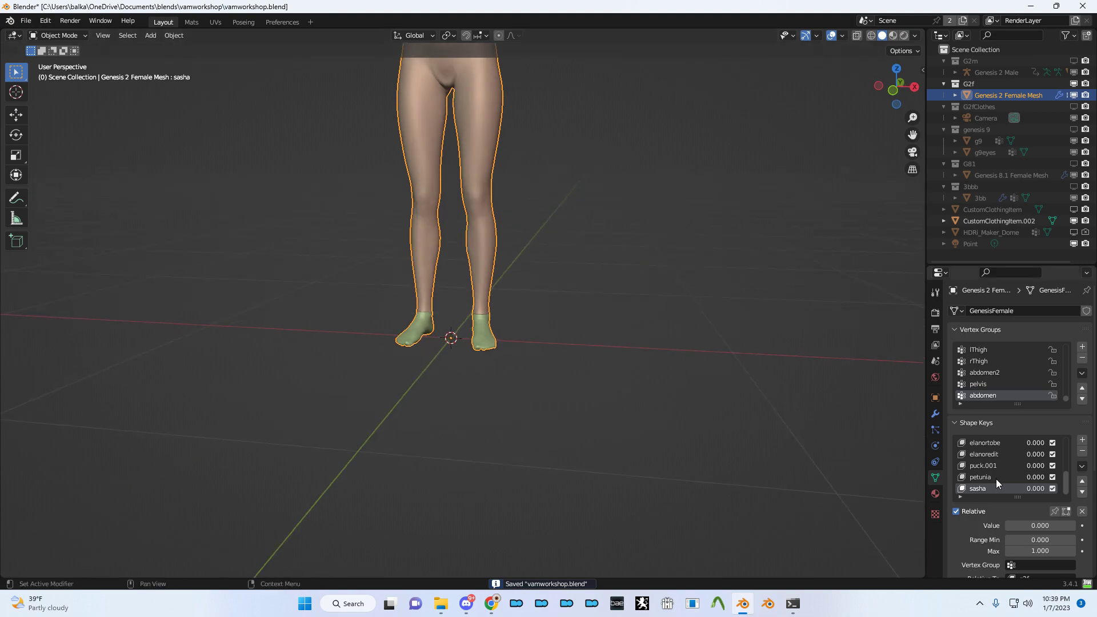
pyautogui.moveTo(1043, 489); pyautogui.dragTo(1086, 489)
pyautogui.scroll(4, 560, 278)
# - Clear all shape keys so sasha returns to 0.000 and the body to its base shape
pyautogui.moveTo(560, 277); pyautogui.dragTo(812, 437, button='middle')
pyautogui.scroll(-4, 480, 309)
pyautogui.scroll(4, 583, 247)
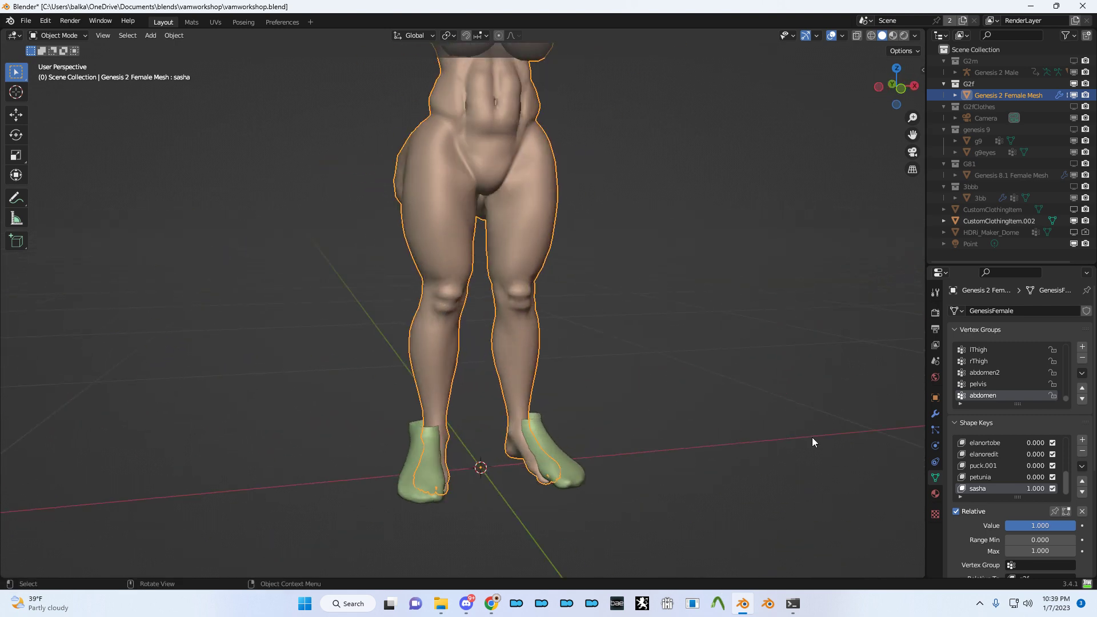
pyautogui.scroll(-4, 602, 406)
pyautogui.scroll(3, 496, 408)
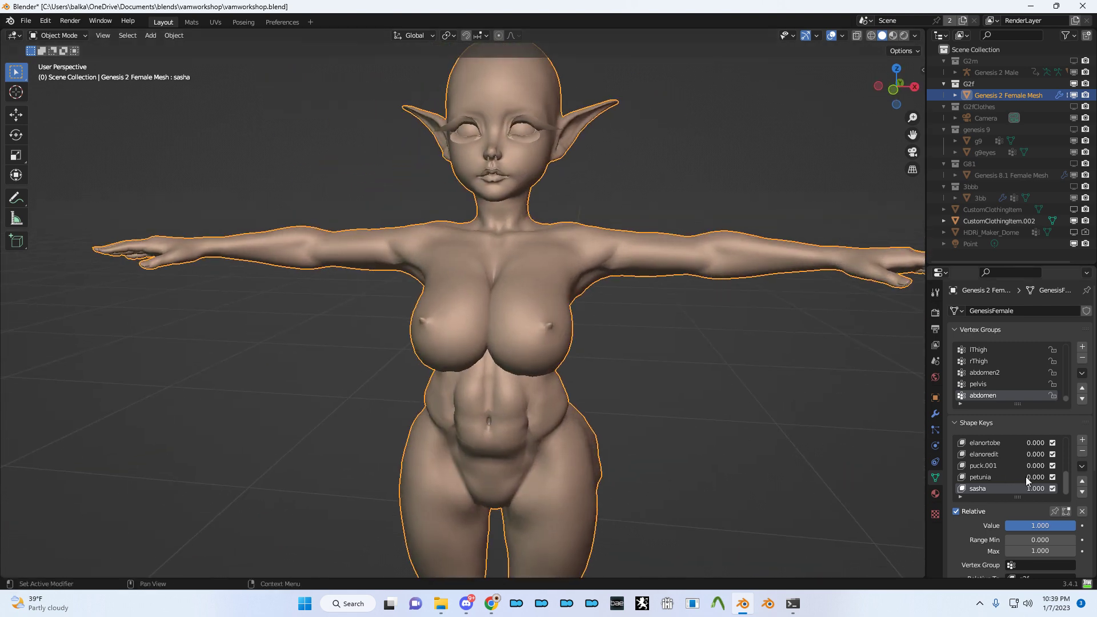
pyautogui.click(1081, 512)
pyautogui.click(737, 440)
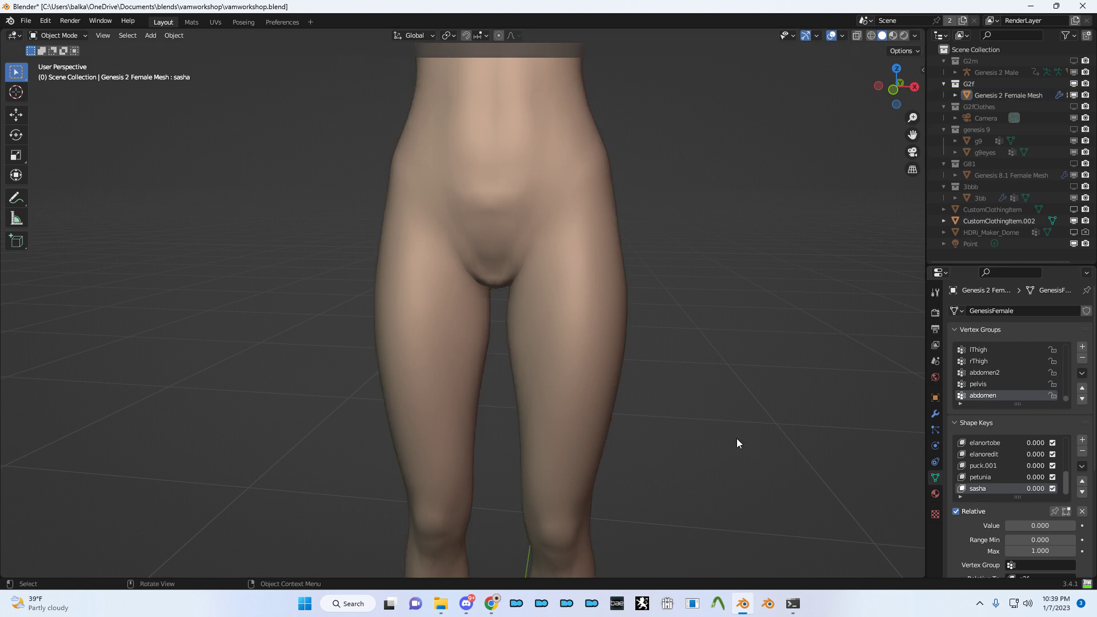
pyautogui.scroll(-3, 553, 450)
pyautogui.scroll(4, 475, 386)
# - Select the sock and leg meshes in turn, deselect, and open the UVs workspace
pyautogui.click(430, 475)
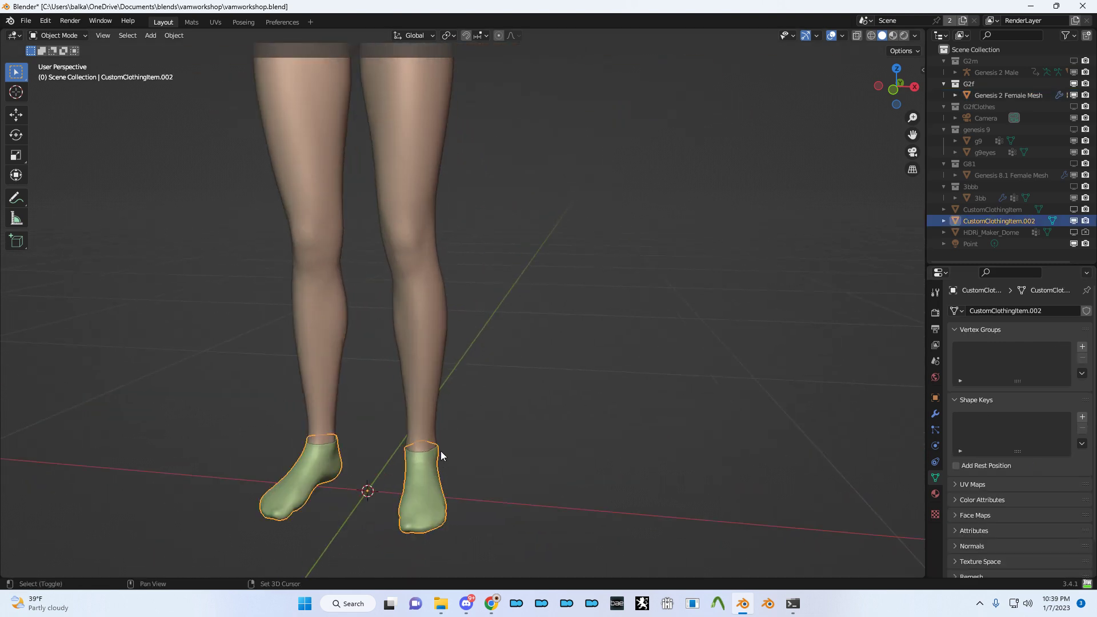
pyautogui.click(429, 321)
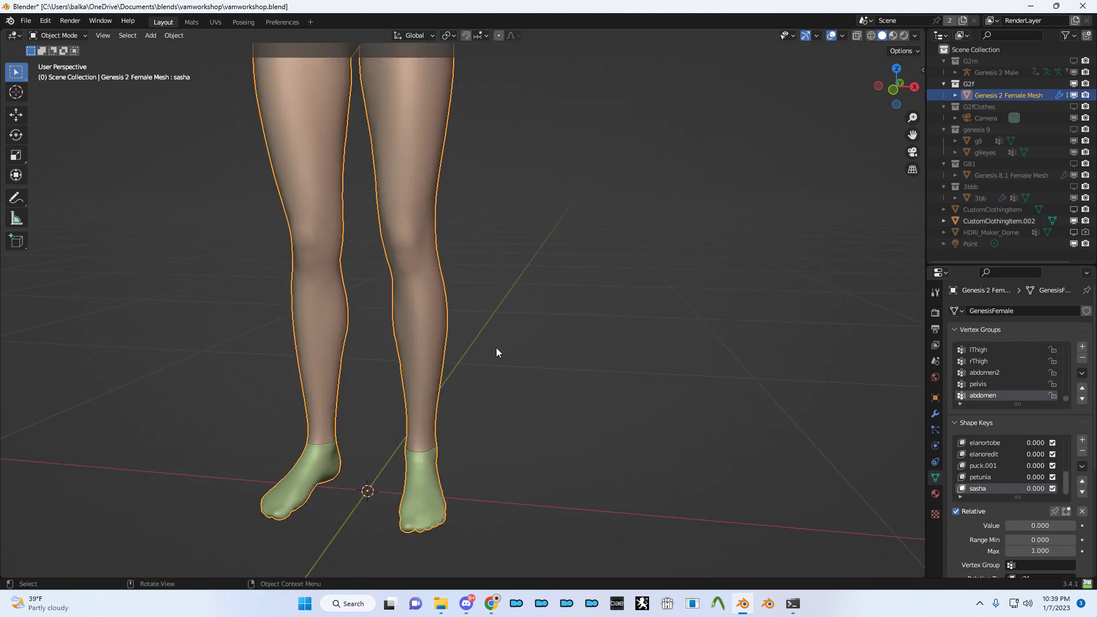
pyautogui.click(525, 398)
pyautogui.click(215, 22)
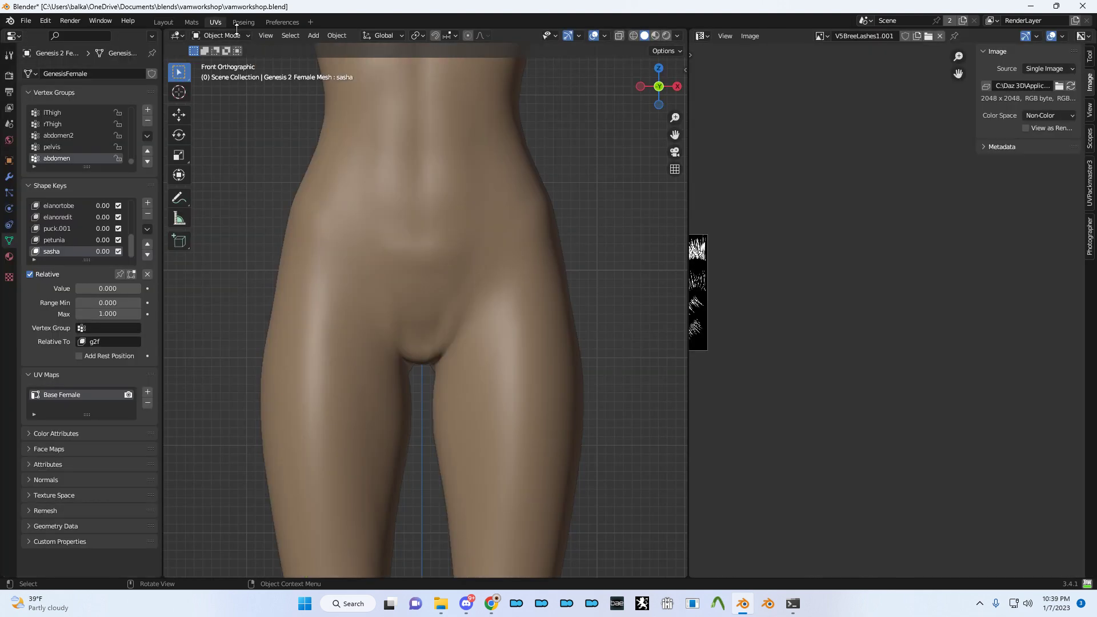
# - Show the sock mesh's material nodes in the Mats workspace and save the file
pyautogui.click(191, 22)
pyautogui.click(473, 322)
pyautogui.hotkey('ctrl', 's')
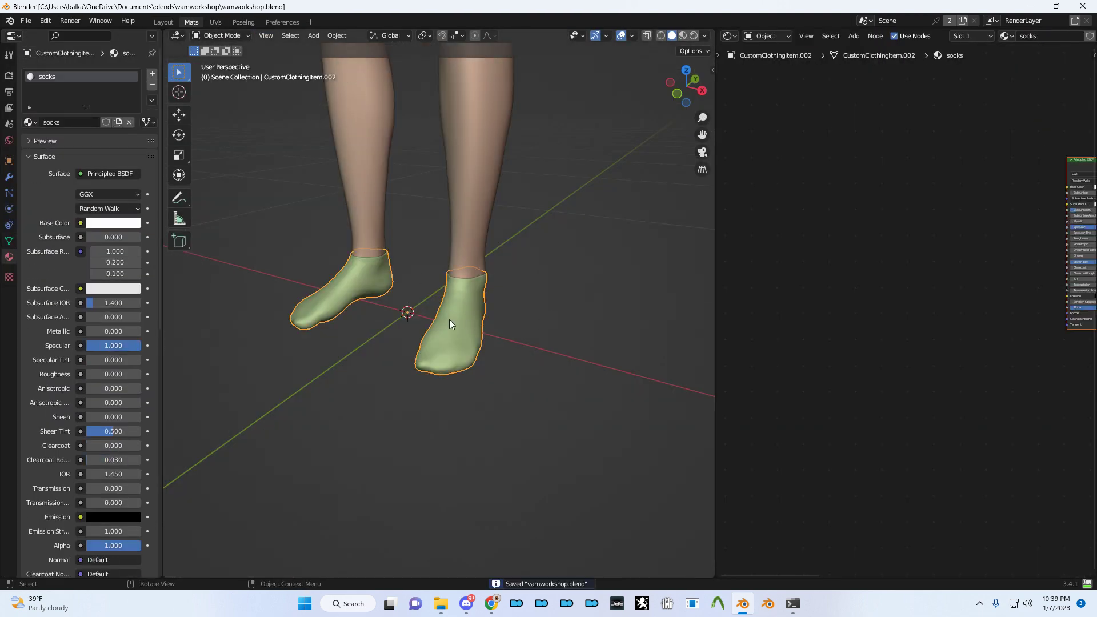
pyautogui.scroll(2, 475, 317)
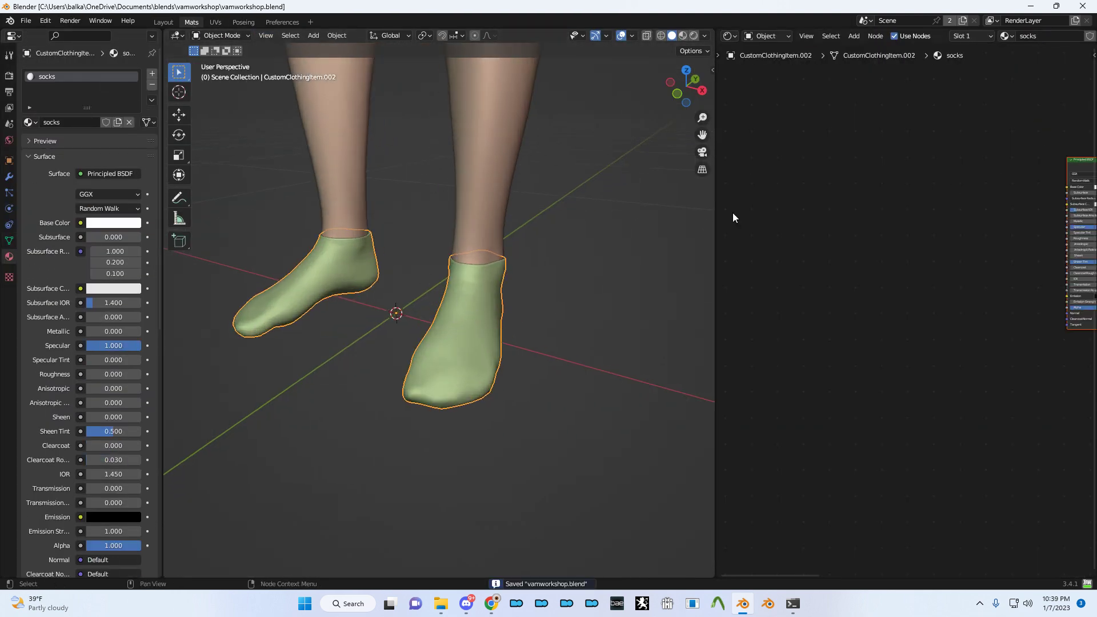
pyautogui.scroll(2, 452, 228)
pyautogui.moveTo(432, 218); pyautogui.dragTo(425, 195, button='middle')
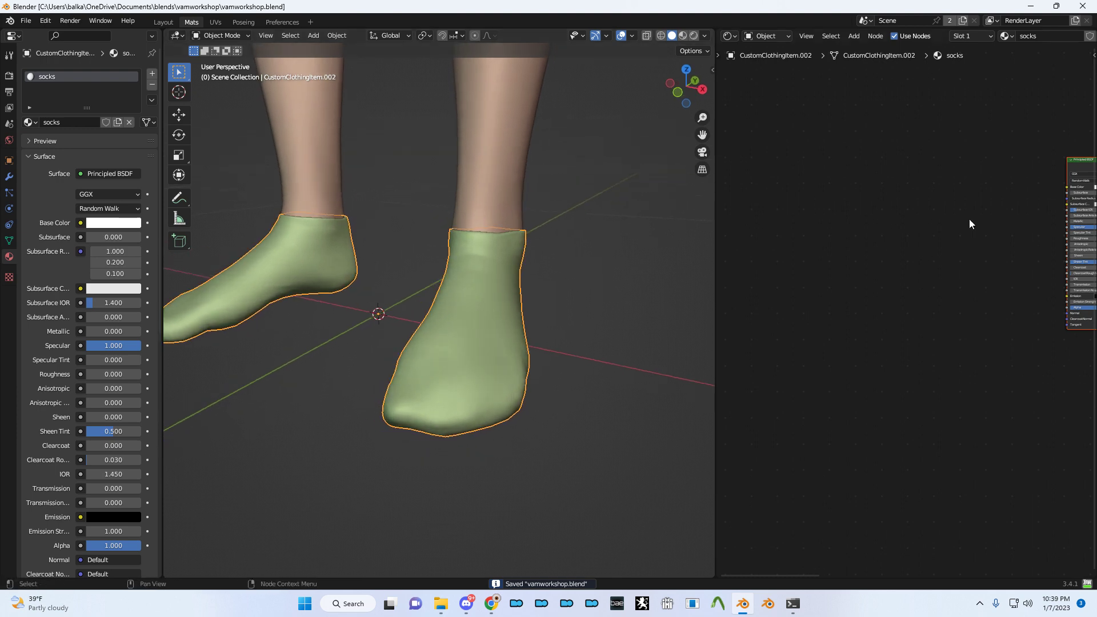
pyautogui.press('Home')
pyautogui.moveTo(864, 196); pyautogui.dragTo(977, 174)
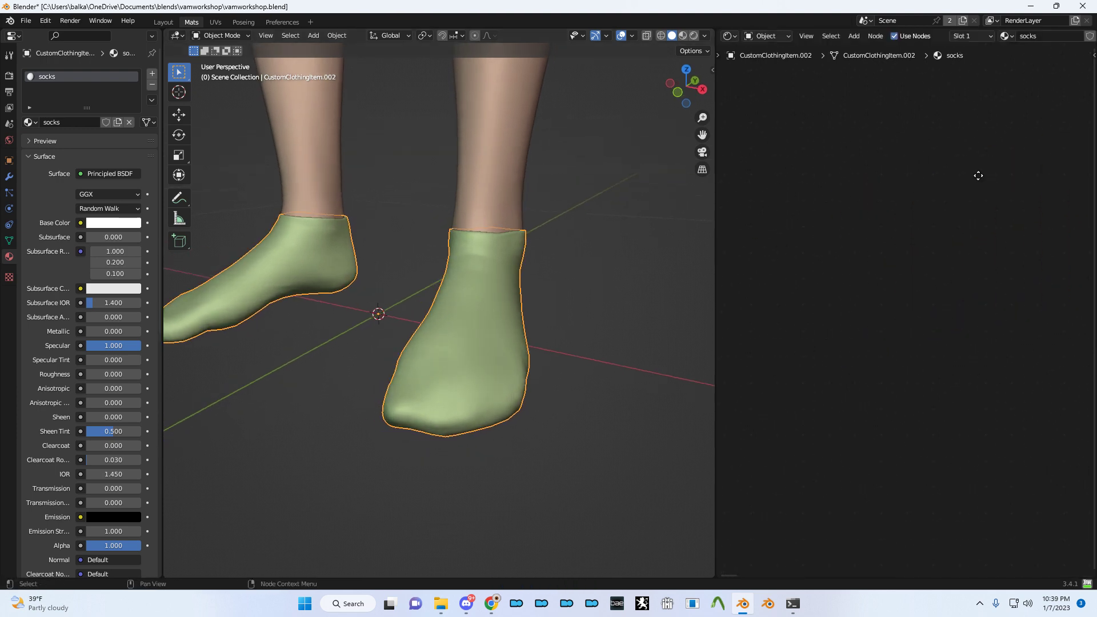
# - Bring up the File Explorer window holding the downloaded short socks textures
pyautogui.hotkey('alt', 'Tab')
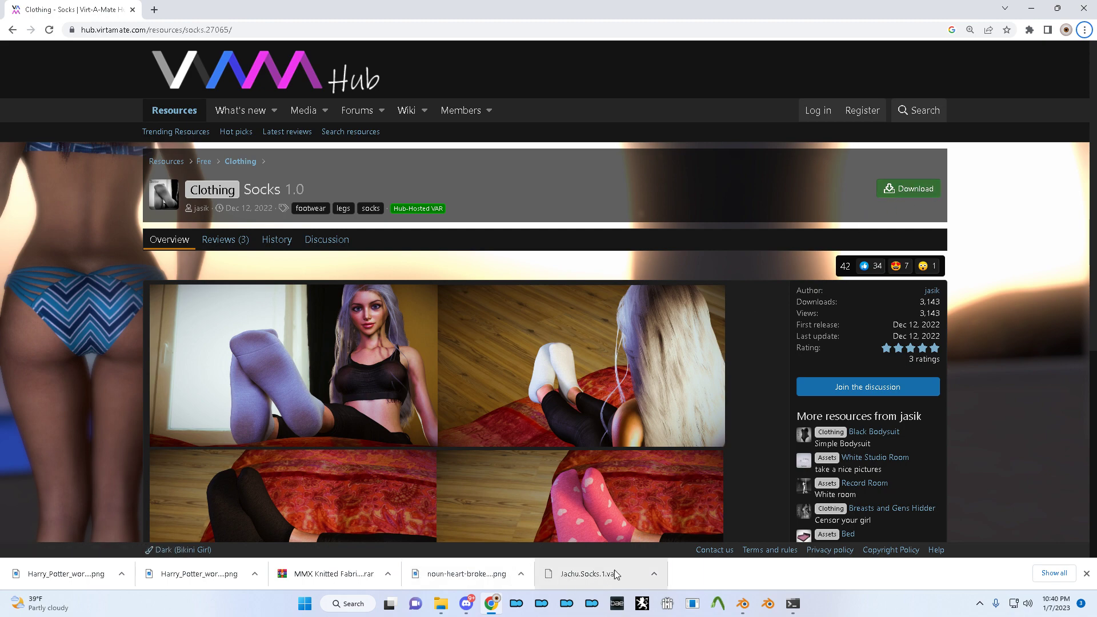
pyautogui.hotkey('alt', 'Tab')
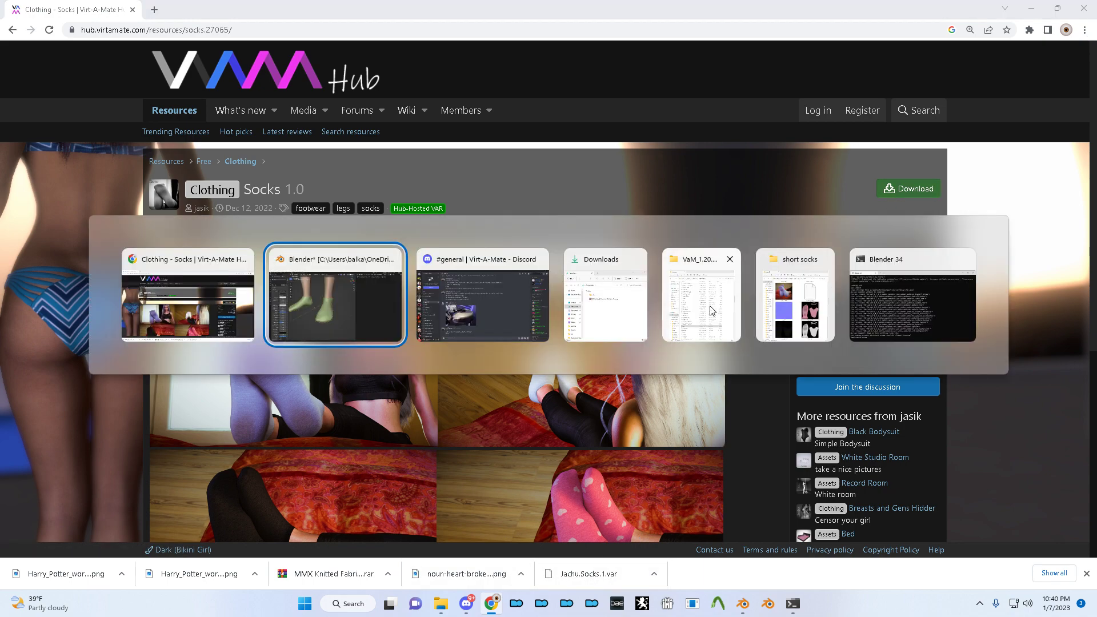
pyautogui.click(782, 303)
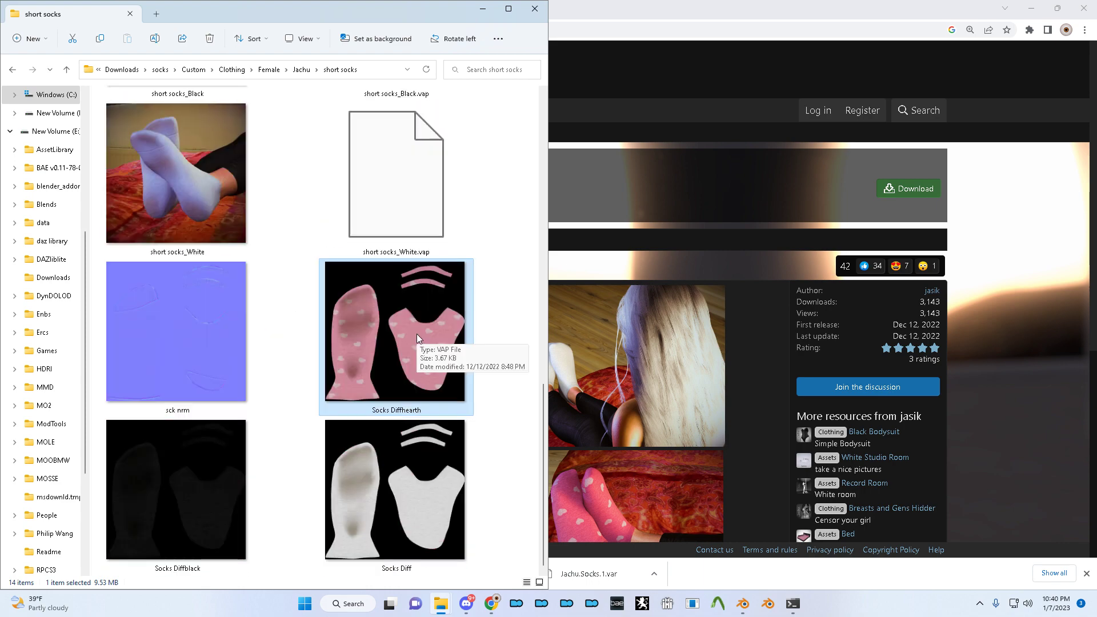
# - Drag the Socks Diff and sck nrm textures into the node editor as image nodes
pyautogui.hotkey('alt', 'Tab')
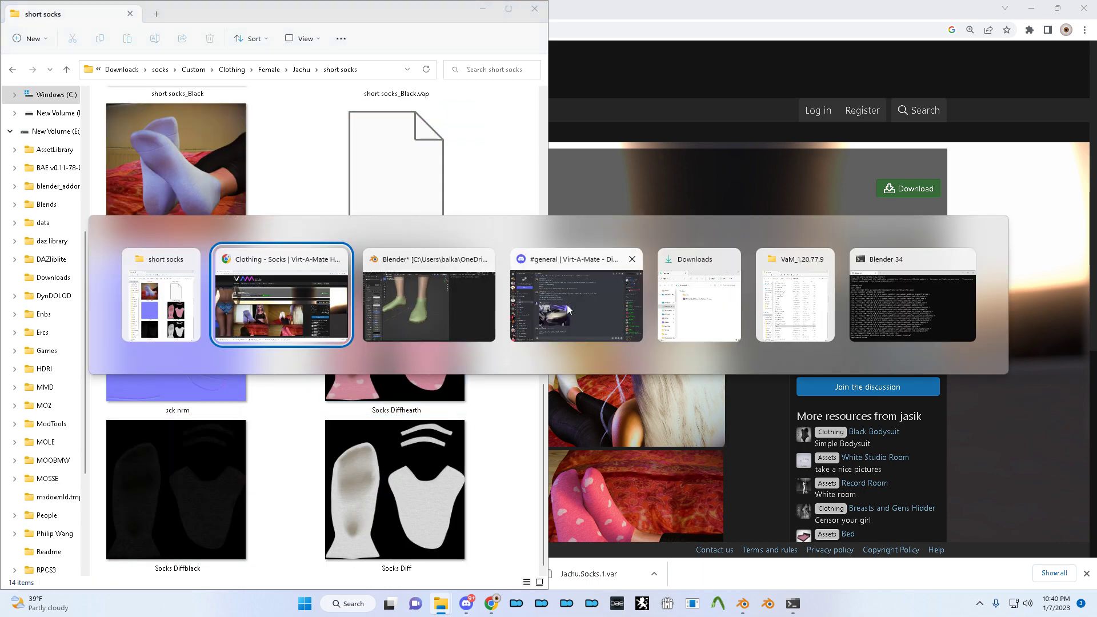
pyautogui.click(445, 310)
pyautogui.press('Home')
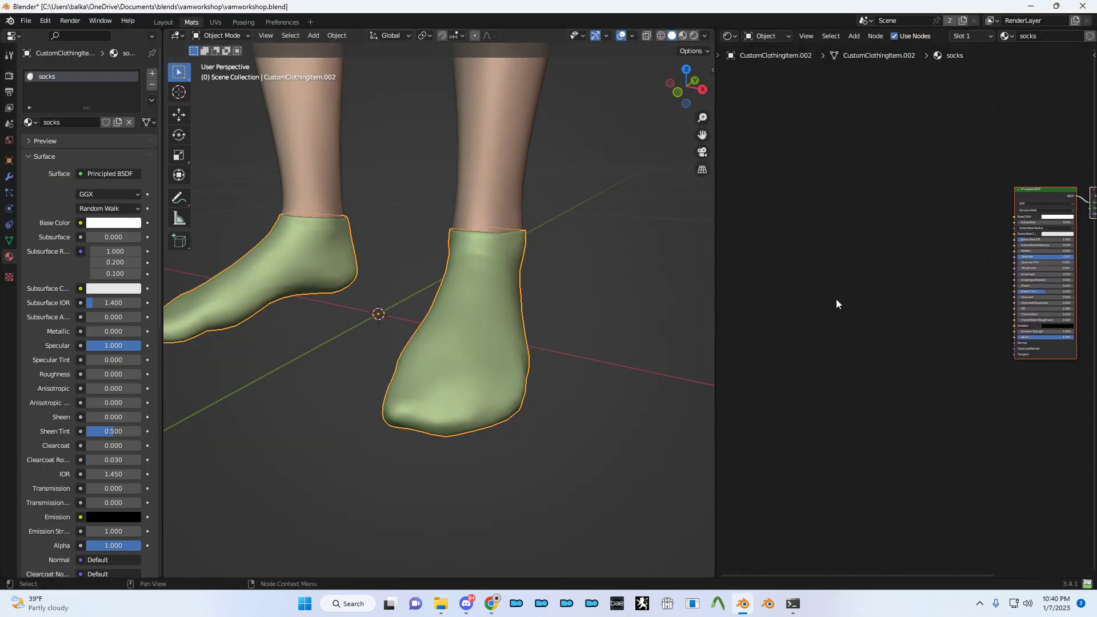
pyautogui.hotkey('alt', 'Tab')
pyautogui.click(422, 445)
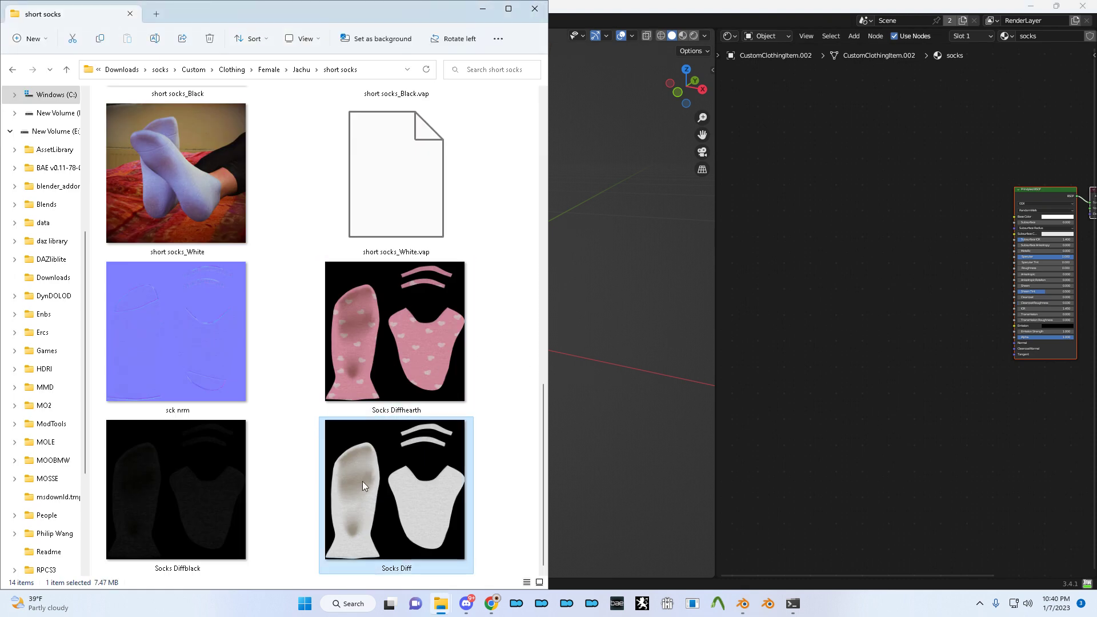
pyautogui.moveTo(410, 470); pyautogui.dragTo(844, 187)
pyautogui.hotkey('alt', 'Tab')
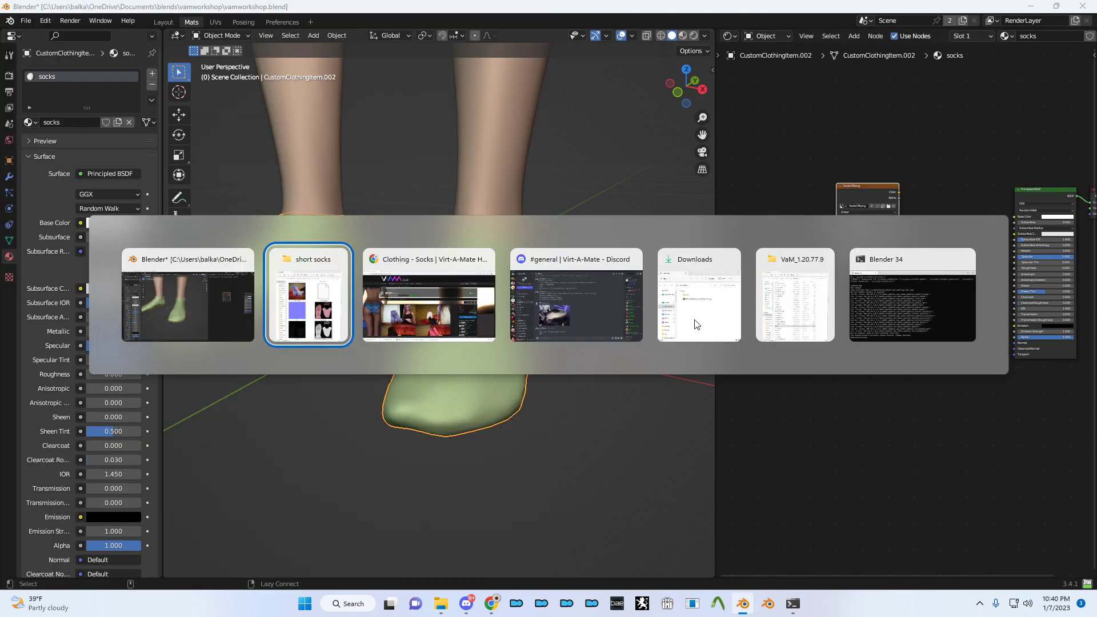
pyautogui.moveTo(194, 377); pyautogui.dragTo(848, 304)
pyautogui.hotkey('alt', 'Tab')
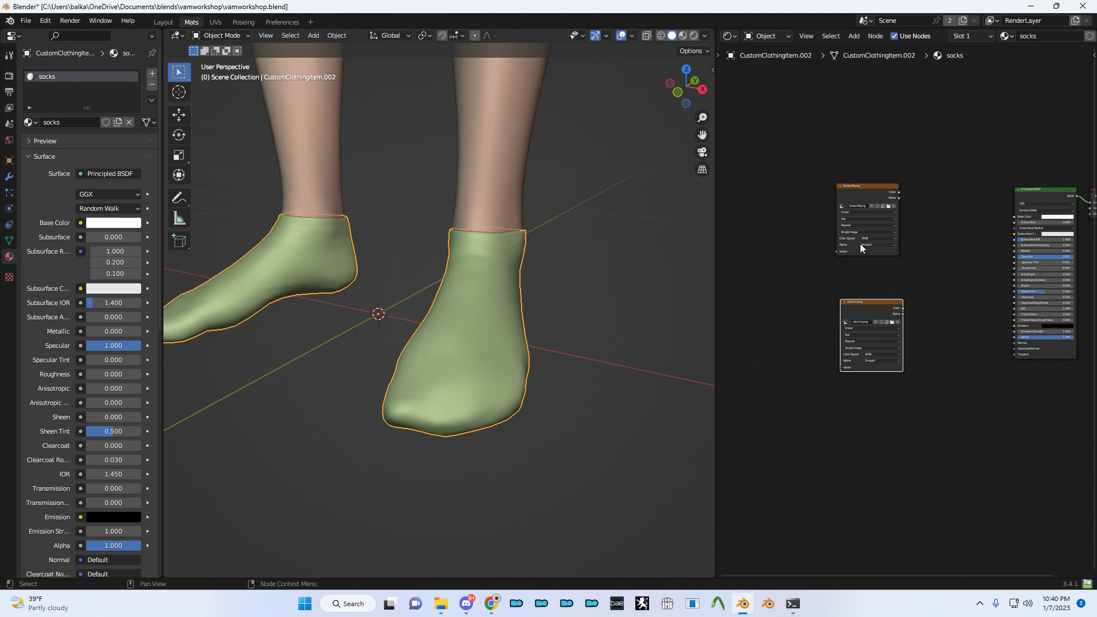
# - Switch the viewport to Rendered shading, deselect the socks and hide the overlays
pyautogui.press('z')
pyautogui.click(472, 280)
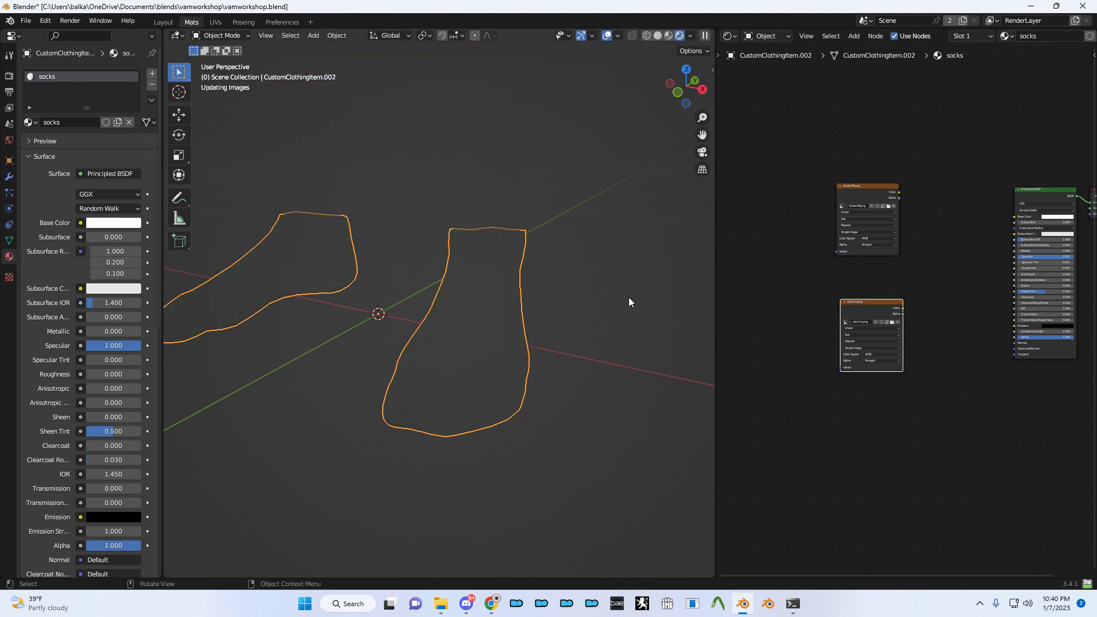
pyautogui.click(642, 314)
pyautogui.click(608, 37)
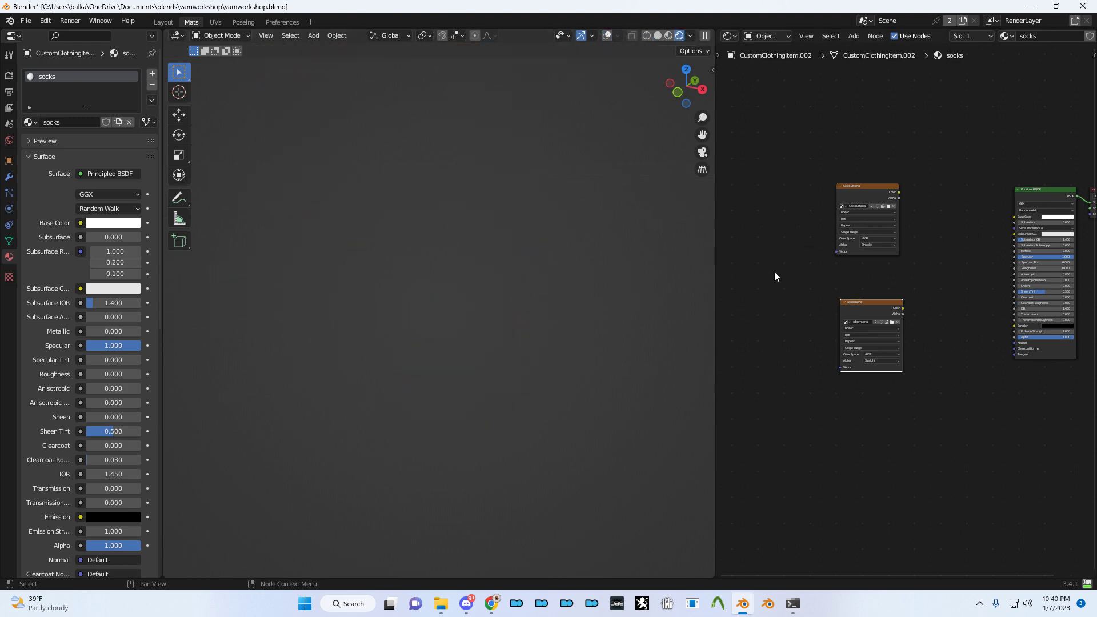
pyautogui.scroll(3, 904, 256)
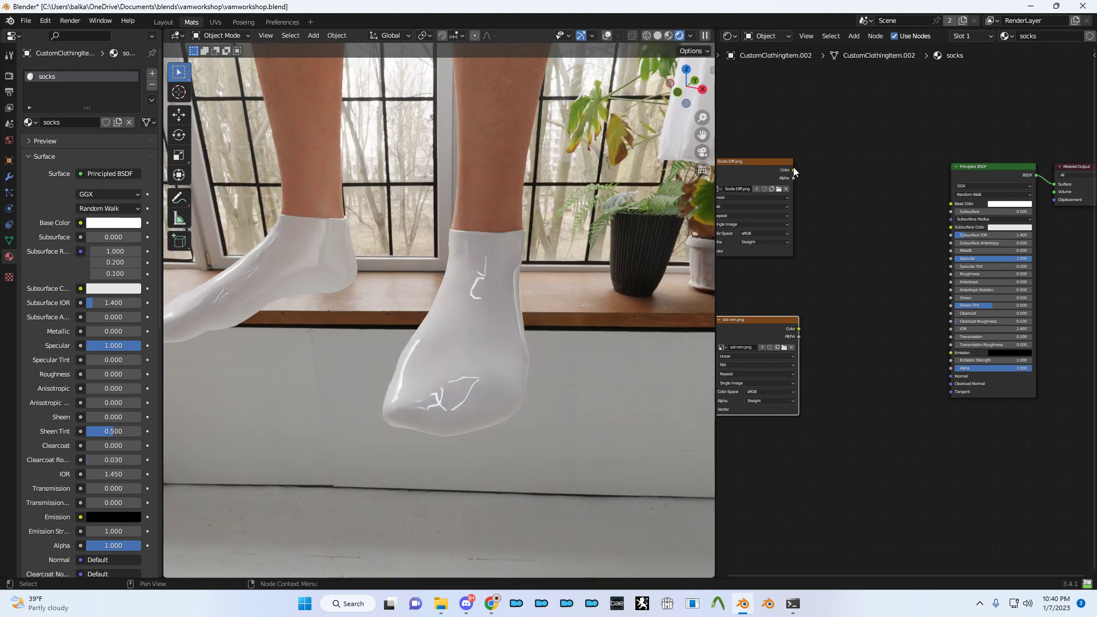
# - Wire Socks Diff into Base Color and sck nrm through a Normal Map node into Normal
pyautogui.moveTo(793, 169); pyautogui.dragTo(951, 203)
pyautogui.moveTo(800, 329); pyautogui.dragTo(951, 376)
pyautogui.hotkey('shift', 'a')
pyautogui.click(847, 373)
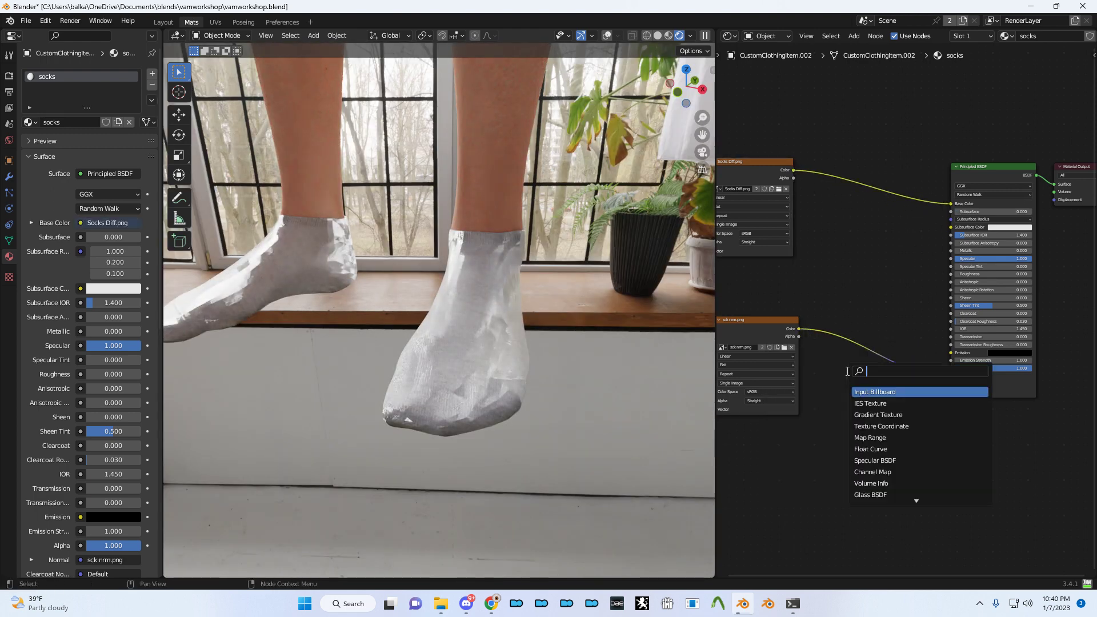
pyautogui.write('normal map')
pyautogui.press('Return')
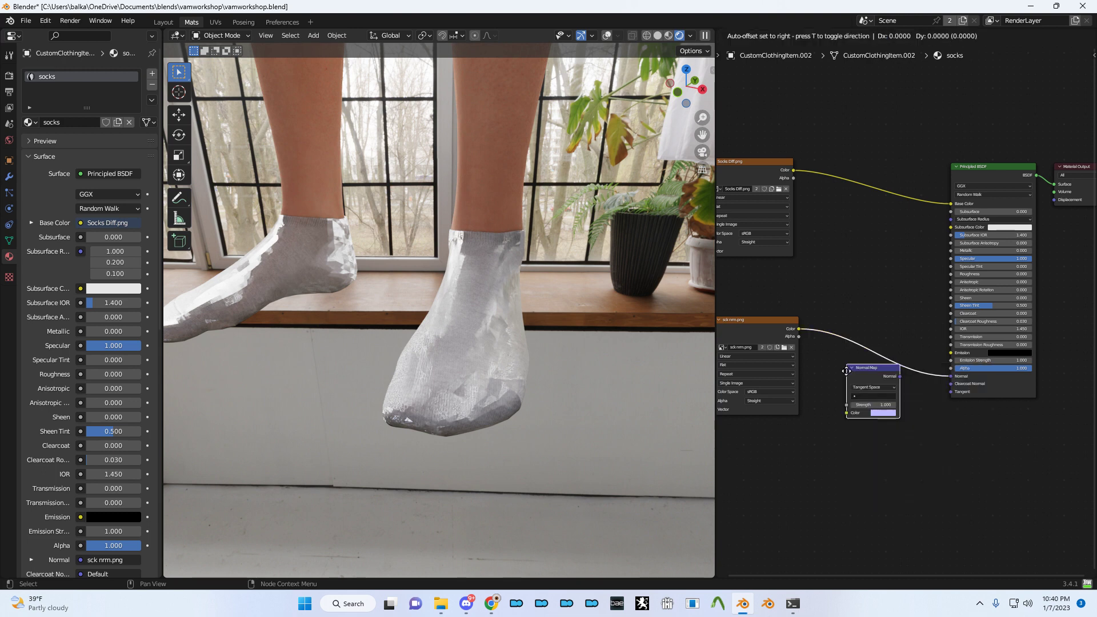
pyautogui.click(861, 359)
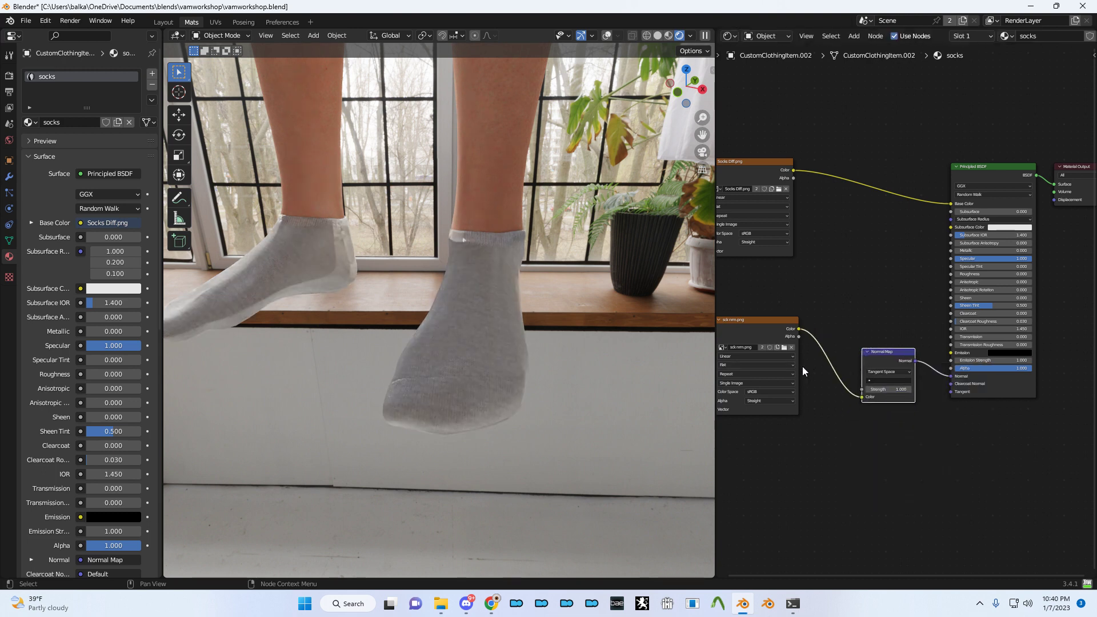
# - Set sck nrm to Non-Color, Specular to 0.5, Roughness to 1, and save
pyautogui.scroll(2, 803, 372)
pyautogui.click(796, 391)
pyautogui.click(796, 451)
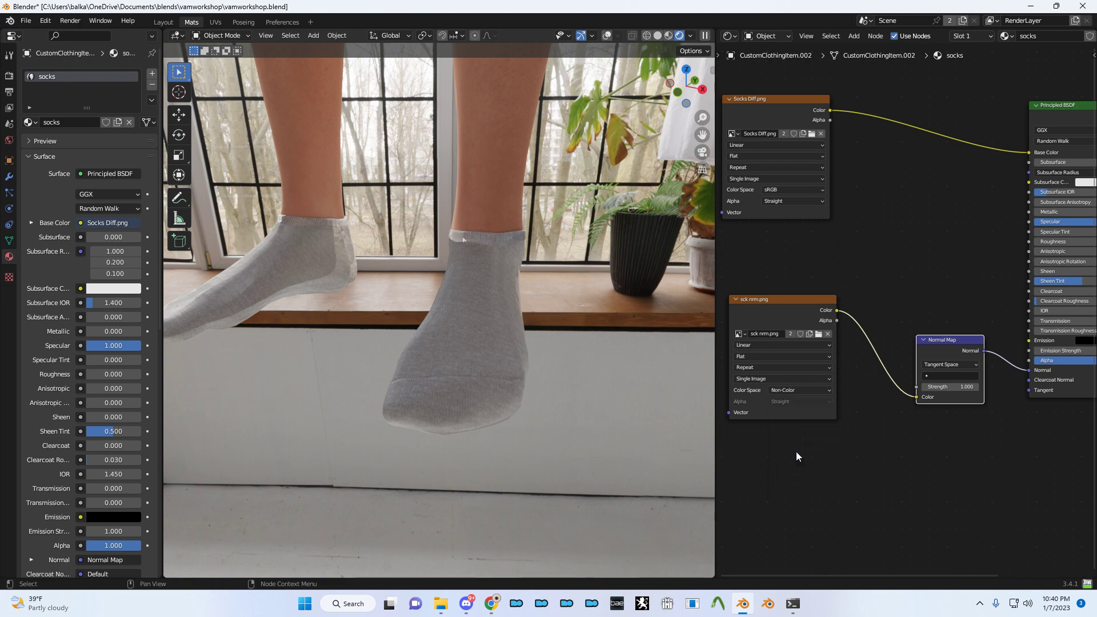
pyautogui.scroll(2, 952, 253)
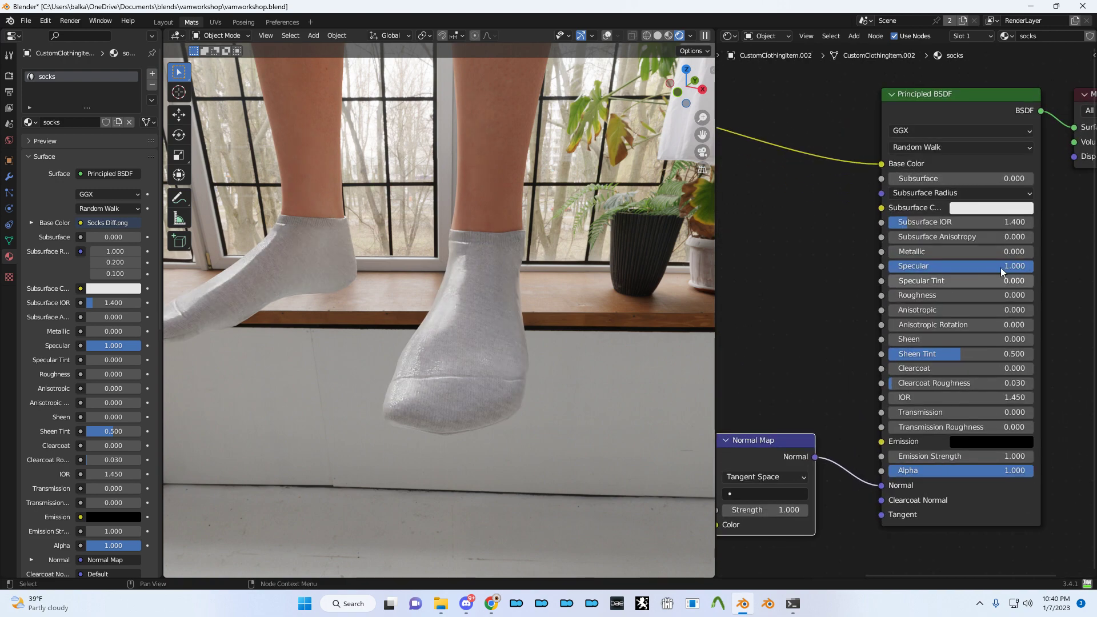
pyautogui.moveTo(988, 267); pyautogui.dragTo(949, 267)
pyautogui.click(995, 267)
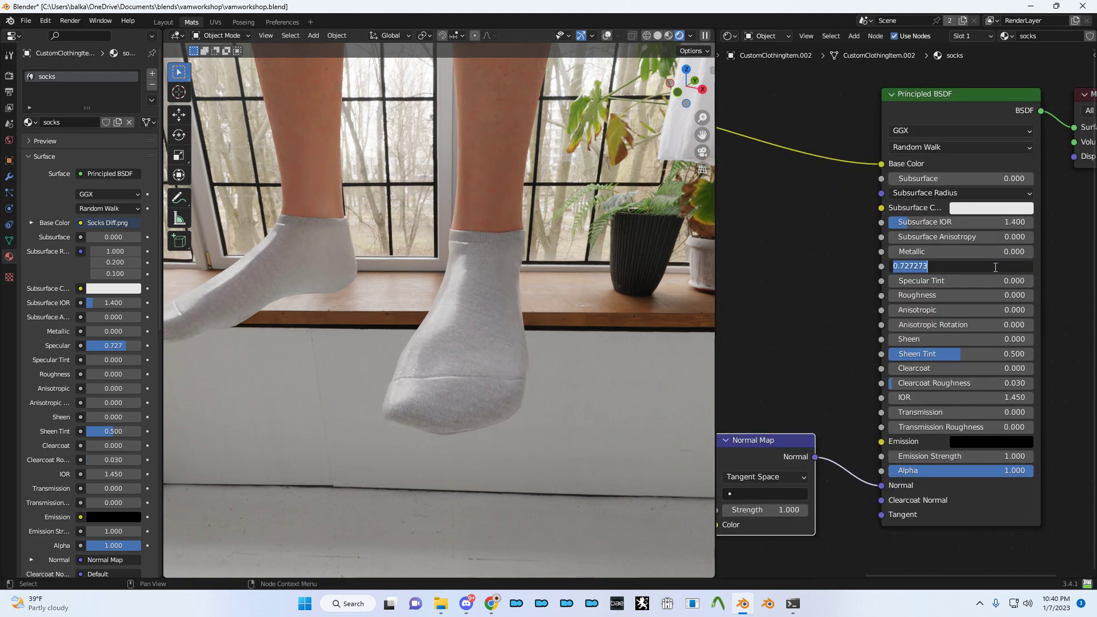
pyautogui.write('0.5')
pyautogui.press('Return')
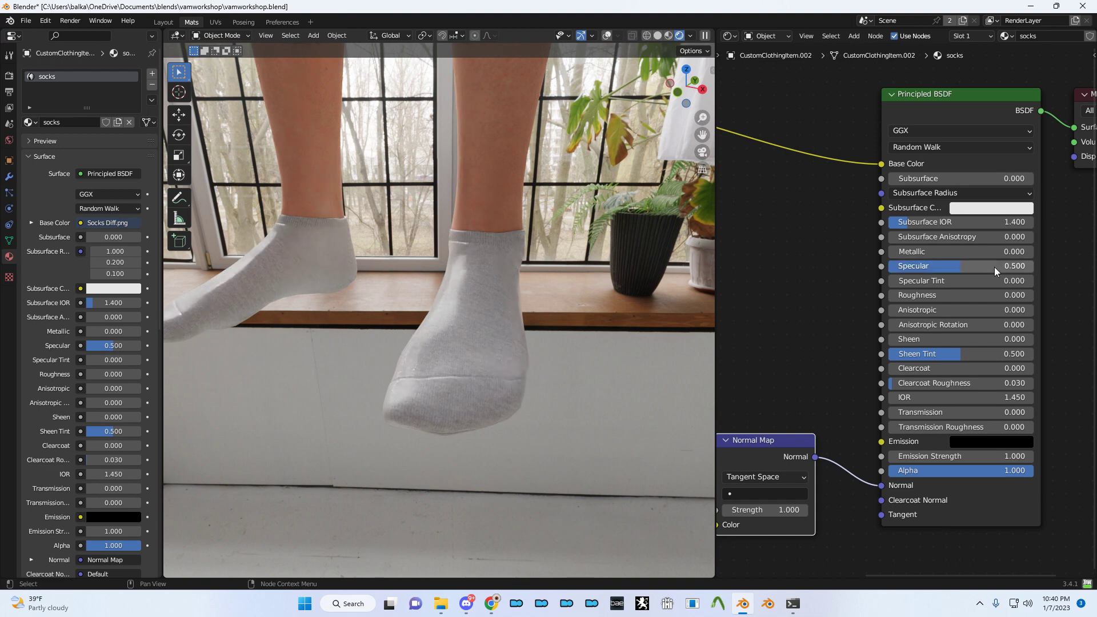
pyautogui.moveTo(926, 294); pyautogui.dragTo(1033, 295)
pyautogui.hotkey('ctrl', 's')
# - Orbit to a low frontal view of the textured socks and reposition the node view
pyautogui.moveTo(646, 350); pyautogui.dragTo(560, 306, button='middle')
pyautogui.moveTo(542, 377); pyautogui.dragTo(624, 397, button='middle')
pyautogui.scroll(-3, 793, 359)
pyautogui.moveTo(793, 363); pyautogui.dragTo(939, 499, button='middle')
pyautogui.hotkey('alt', 'Tab')
# - Extract the downloaded MMX Knitted Fabric archive
pyautogui.click(414, 318)
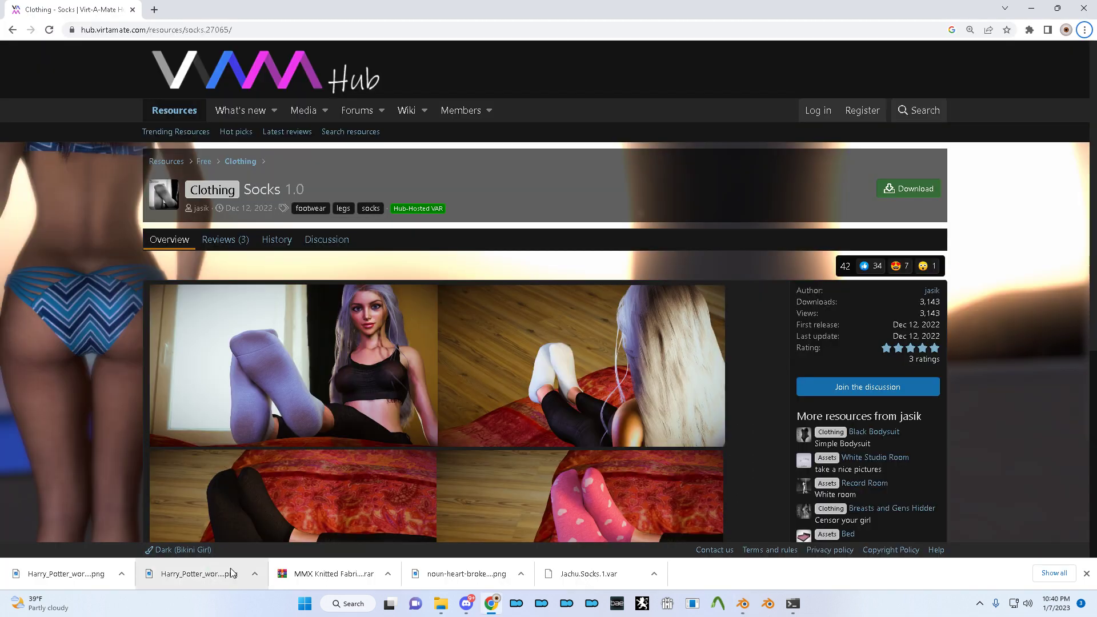
pyautogui.click(388, 574)
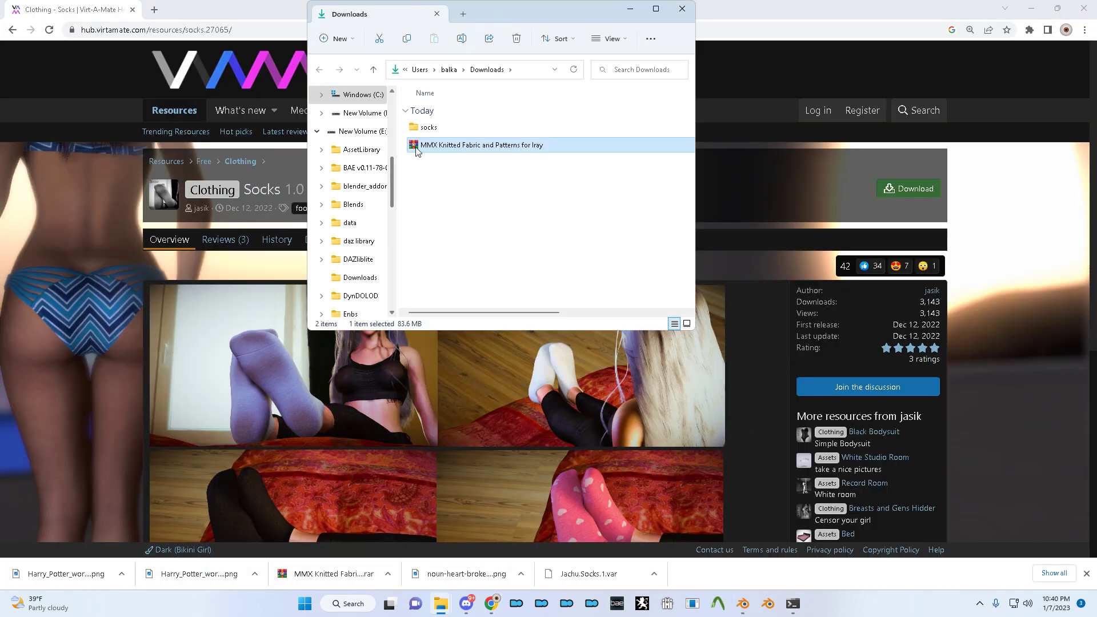
pyautogui.rightClick(467, 150)
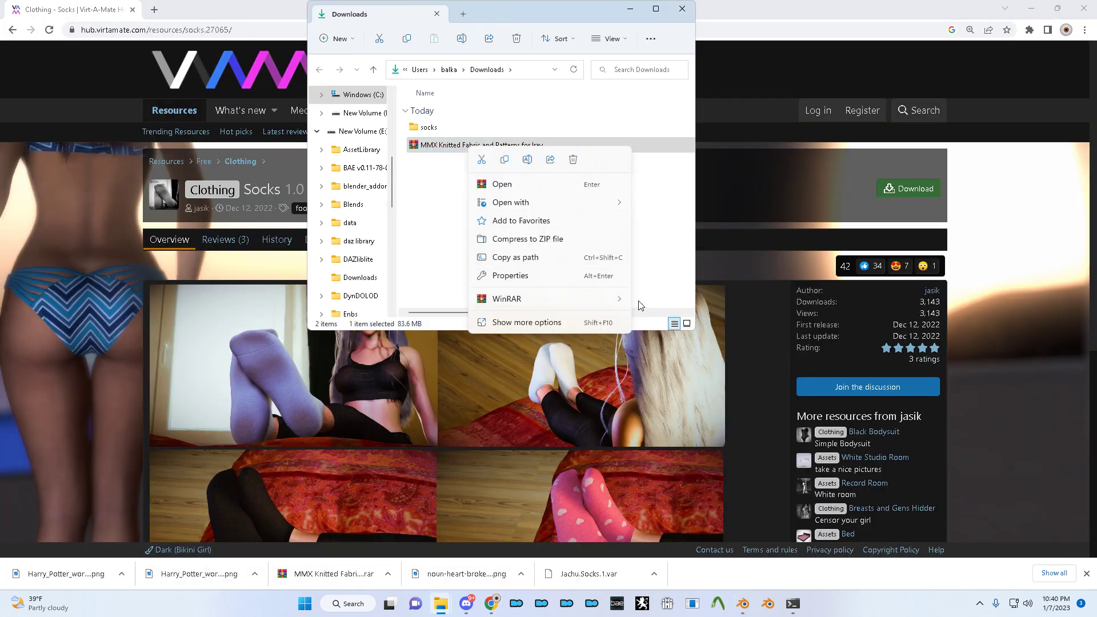
pyautogui.moveTo(592, 303)
pyautogui.click(686, 337)
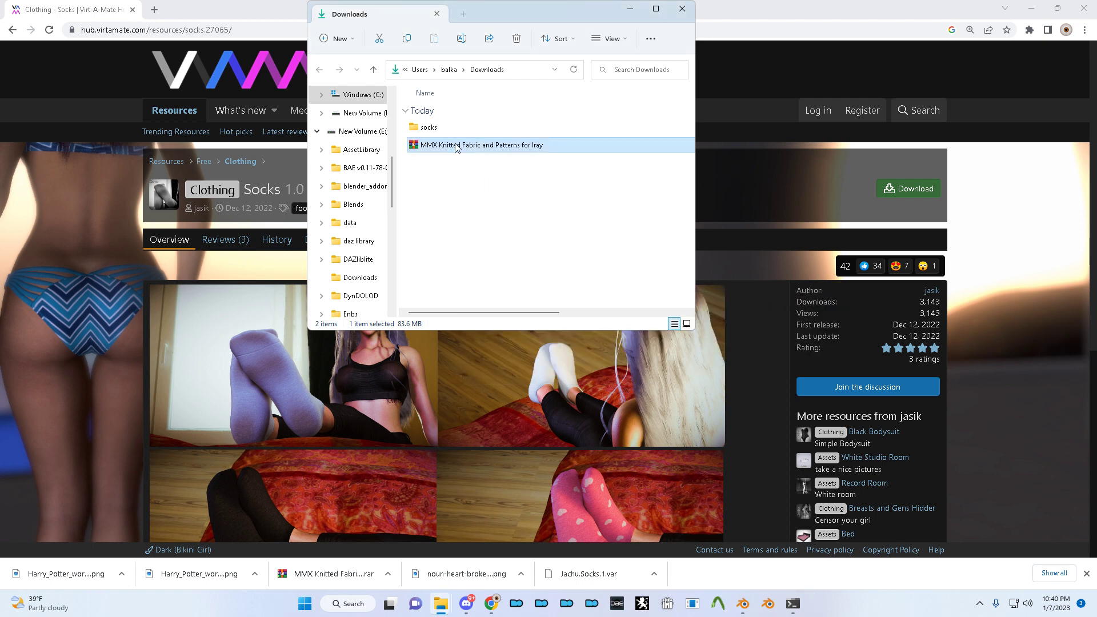
# - Open the extracted MMX folder and extract the zip archive inside it
pyautogui.doubleClick(440, 132)
pyautogui.rightClick(448, 130)
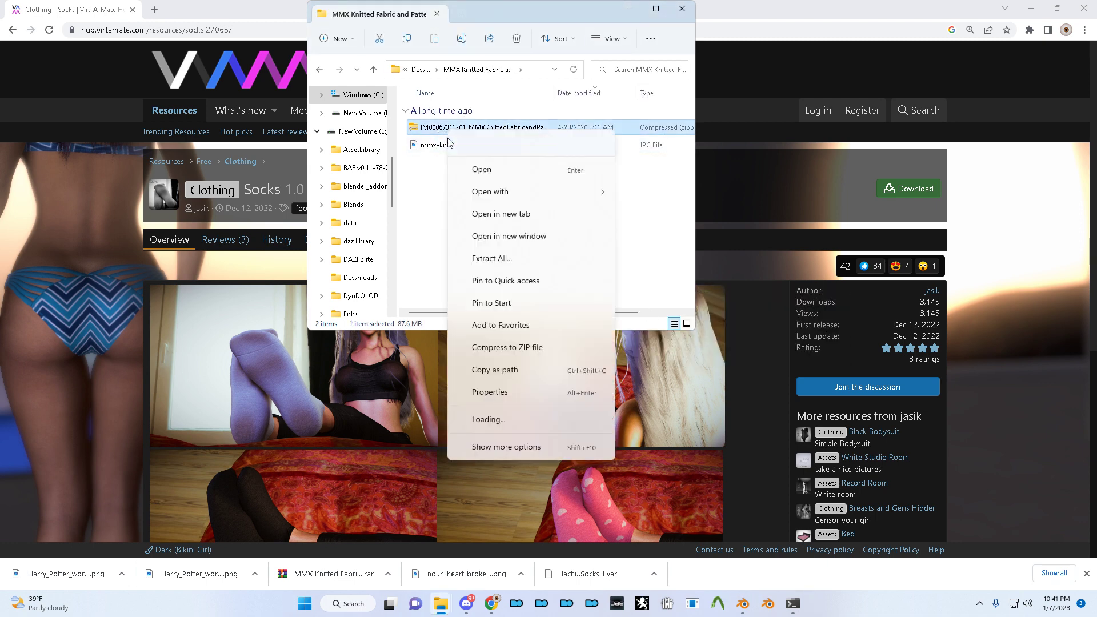
pyautogui.moveTo(530, 374)
pyautogui.click(697, 410)
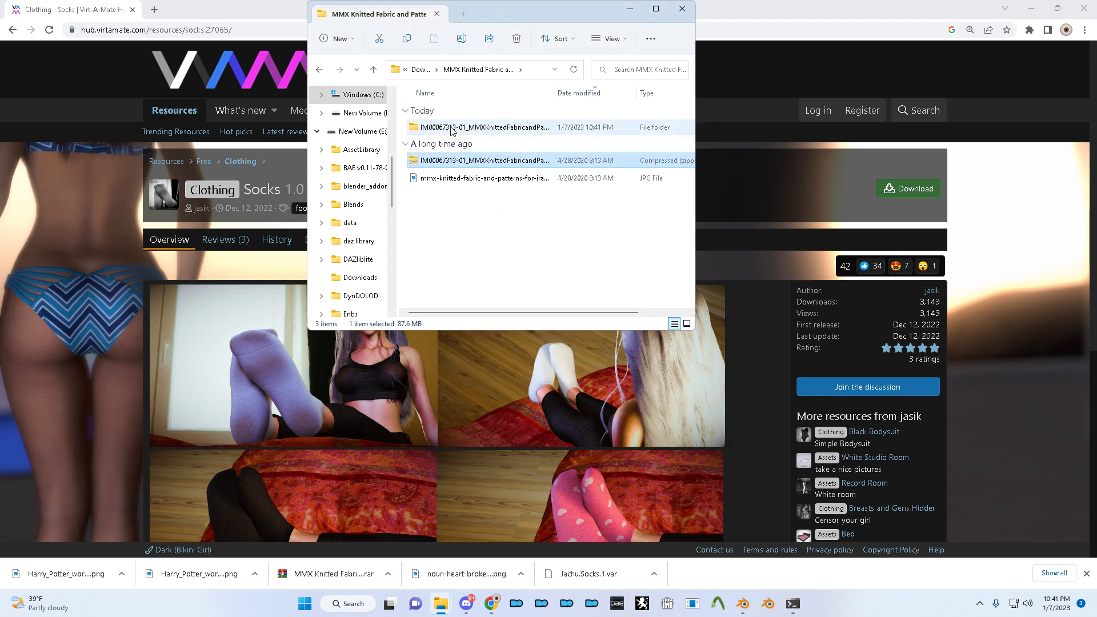
# - Go to IM00067313 > Content > Runtime > Textures > Mattymanx > MMX-Knitted-Fabrics
pyautogui.doubleClick(449, 128)
pyautogui.doubleClick(435, 166)
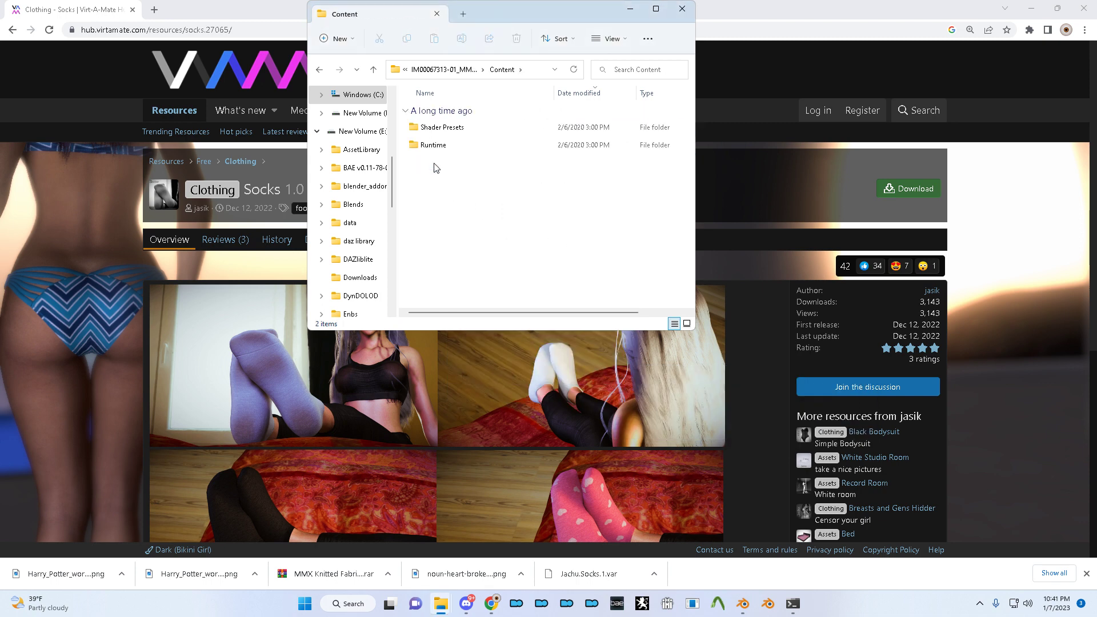
pyautogui.doubleClick(436, 144)
pyautogui.doubleClick(444, 142)
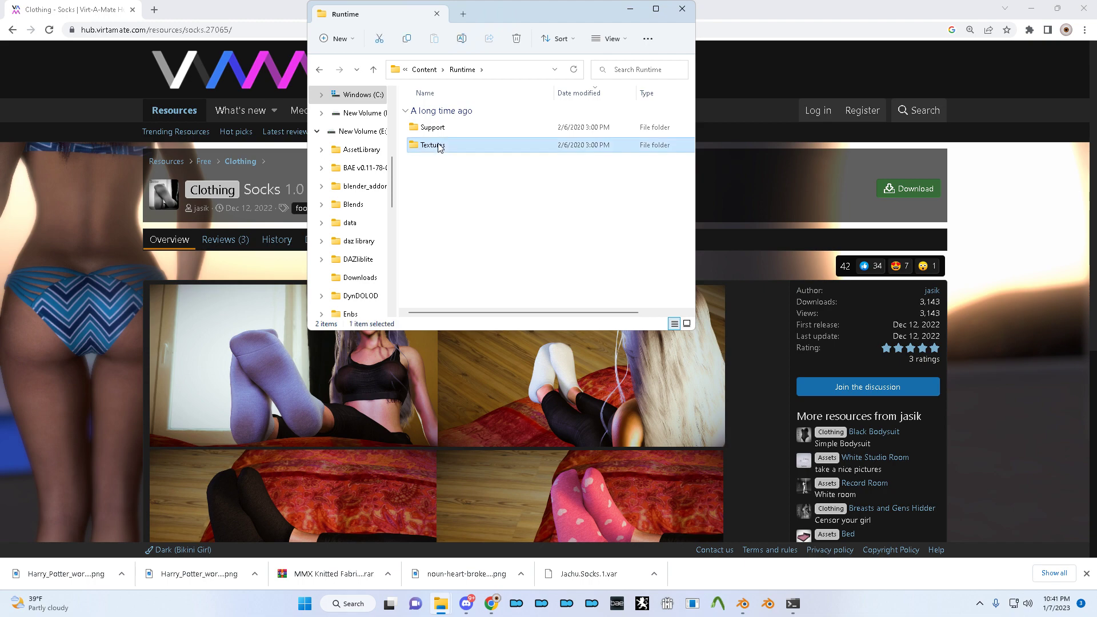
pyautogui.doubleClick(444, 137)
pyautogui.doubleClick(444, 137)
# - Browse the knitted fabric thumbnails, selecting Pattern-14, Fabric-90-N and the BD map
pyautogui.scroll(-1, 516, 179)
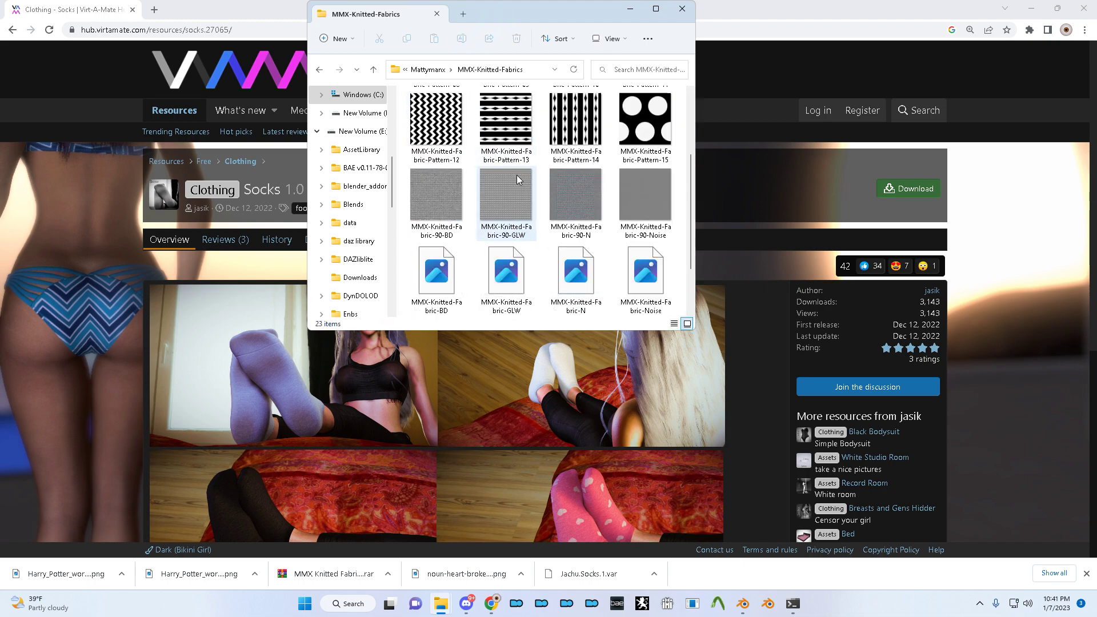
pyautogui.scroll(2, 527, 195)
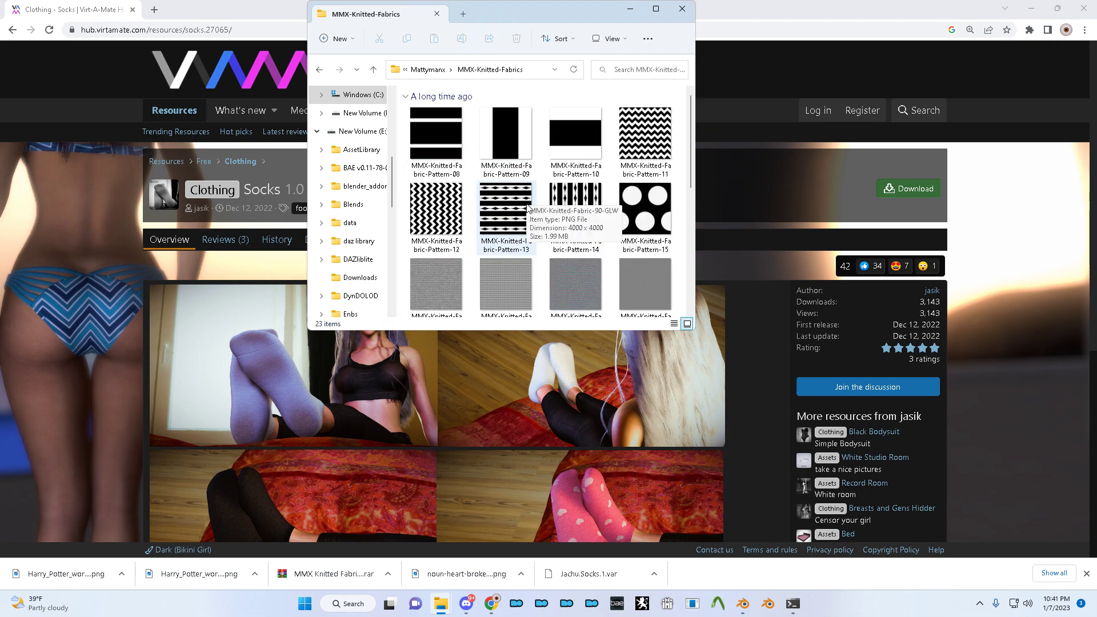
pyautogui.scroll(-2, 543, 208)
pyautogui.scroll(2, 559, 221)
pyautogui.scroll(-3, 542, 229)
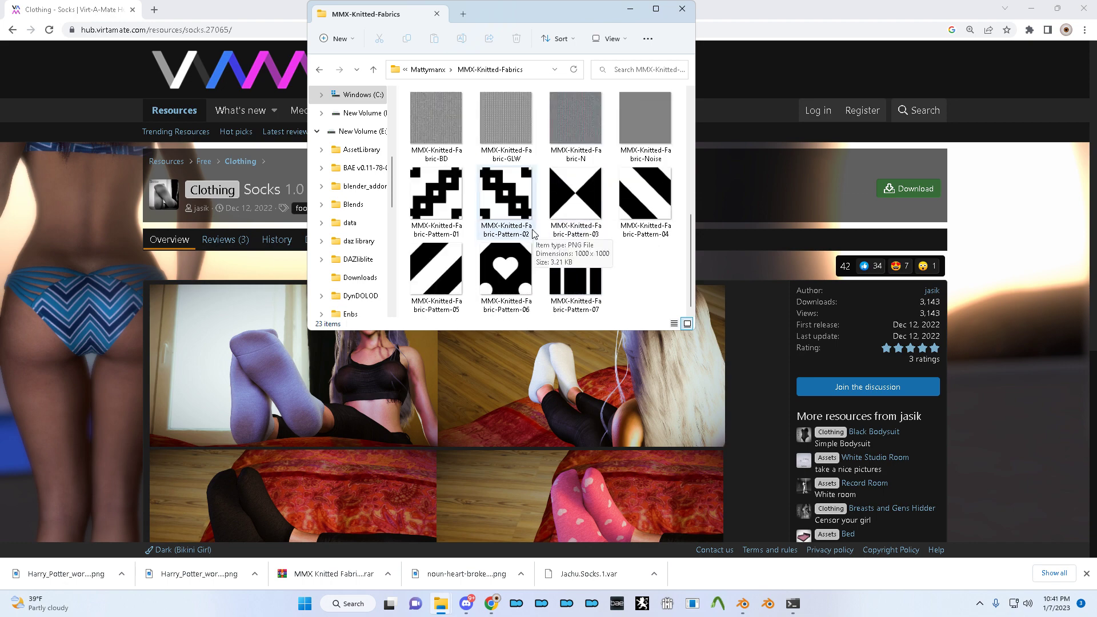
pyautogui.scroll(2, 533, 232)
pyautogui.click(580, 107)
pyautogui.click(591, 197)
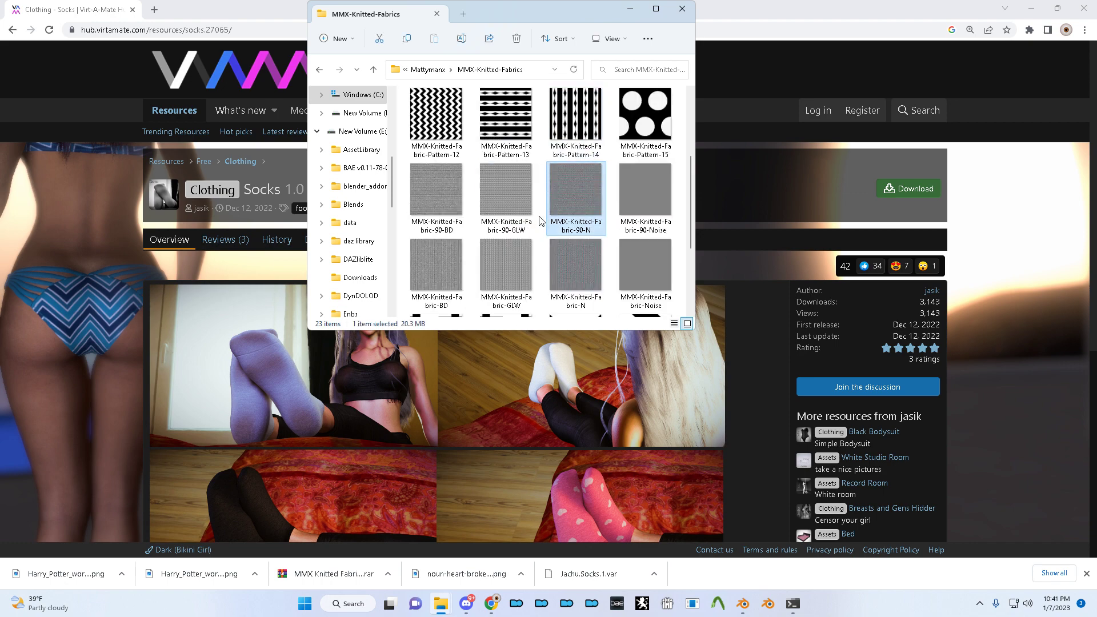
pyautogui.scroll(-3, 540, 225)
pyautogui.scroll(4, 554, 225)
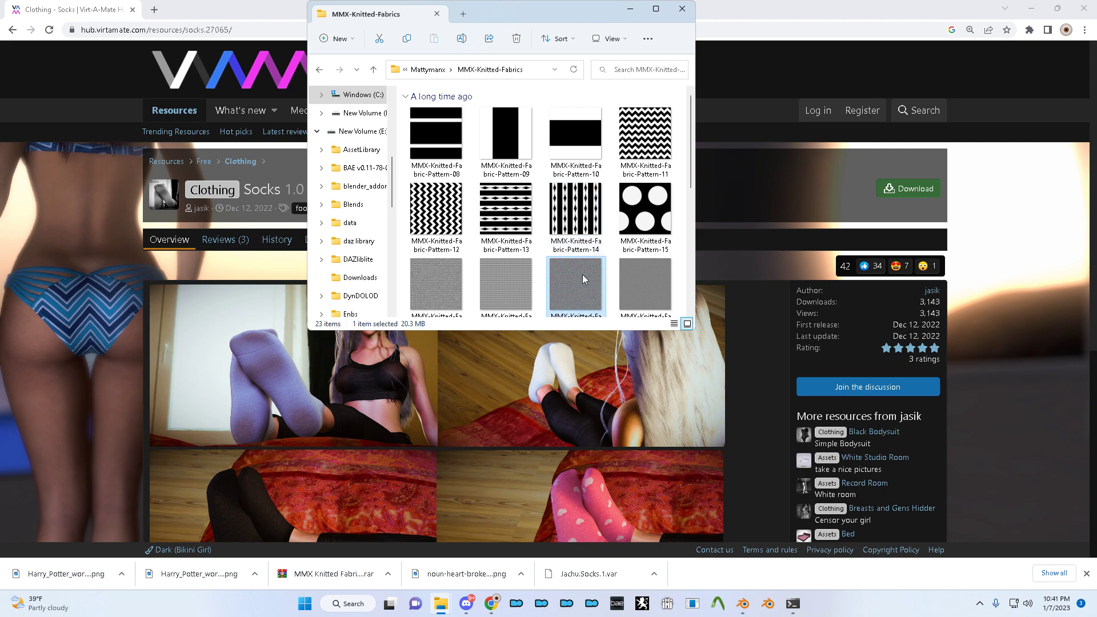
pyautogui.scroll(-1, 568, 224)
pyautogui.click(505, 210)
pyautogui.click(572, 214)
pyautogui.click(637, 227)
pyautogui.click(559, 246)
pyautogui.click(460, 250)
# - Compare the Pattern-06 heart image and settle on the Pattern-11 zigzag image
pyautogui.scroll(-2, 491, 250)
pyautogui.scroll(2, 515, 248)
pyautogui.scroll(-2, 537, 248)
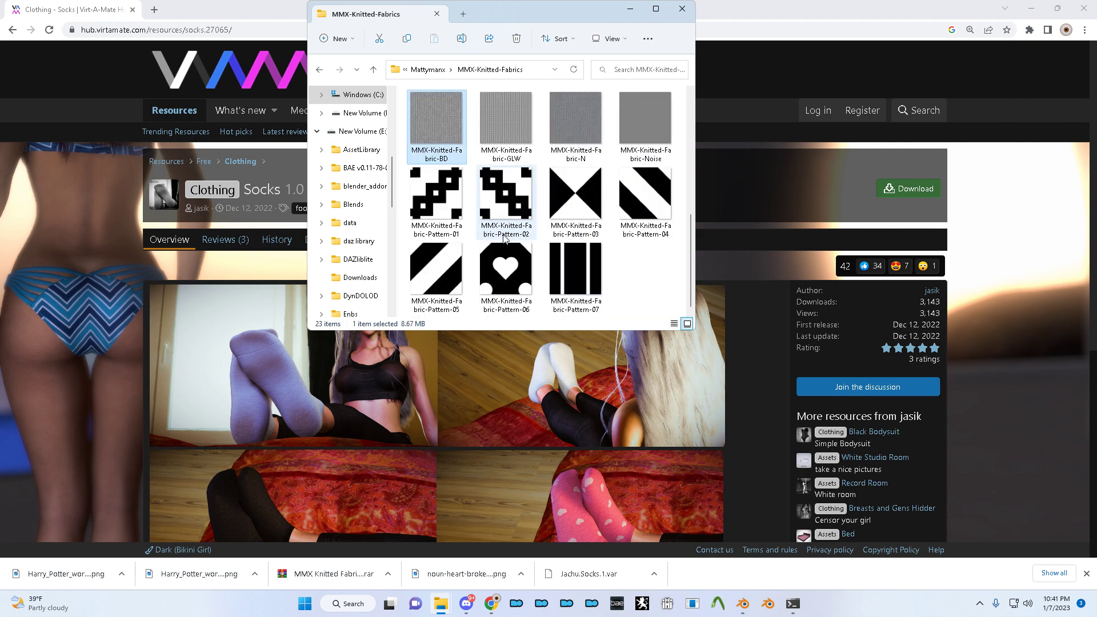
pyautogui.click(521, 261)
pyautogui.scroll(-3, 546, 264)
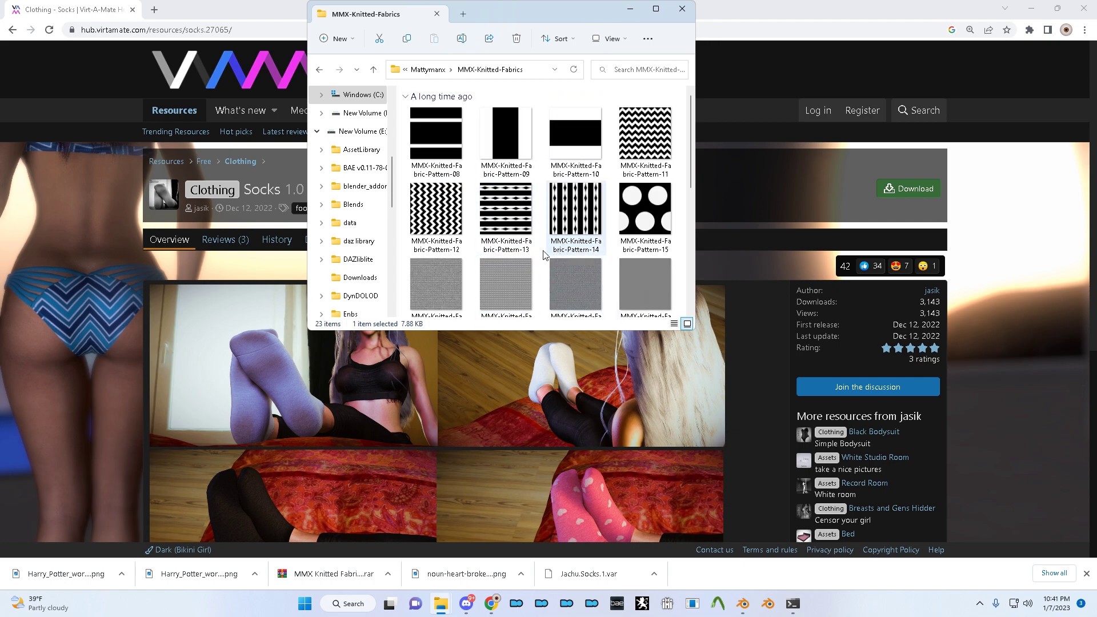
pyautogui.click(628, 148)
pyautogui.scroll(-1, 589, 224)
pyautogui.scroll(1, 588, 225)
pyautogui.scroll(-1, 589, 225)
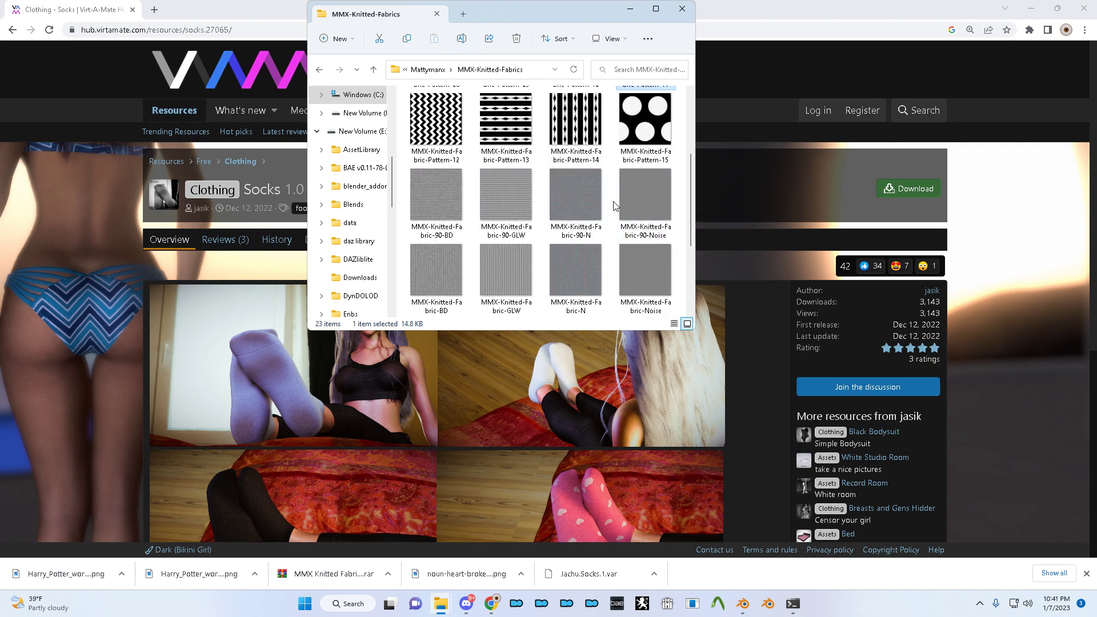
pyautogui.scroll(1, 464, 234)
pyautogui.hotkey('alt', 'Tab')
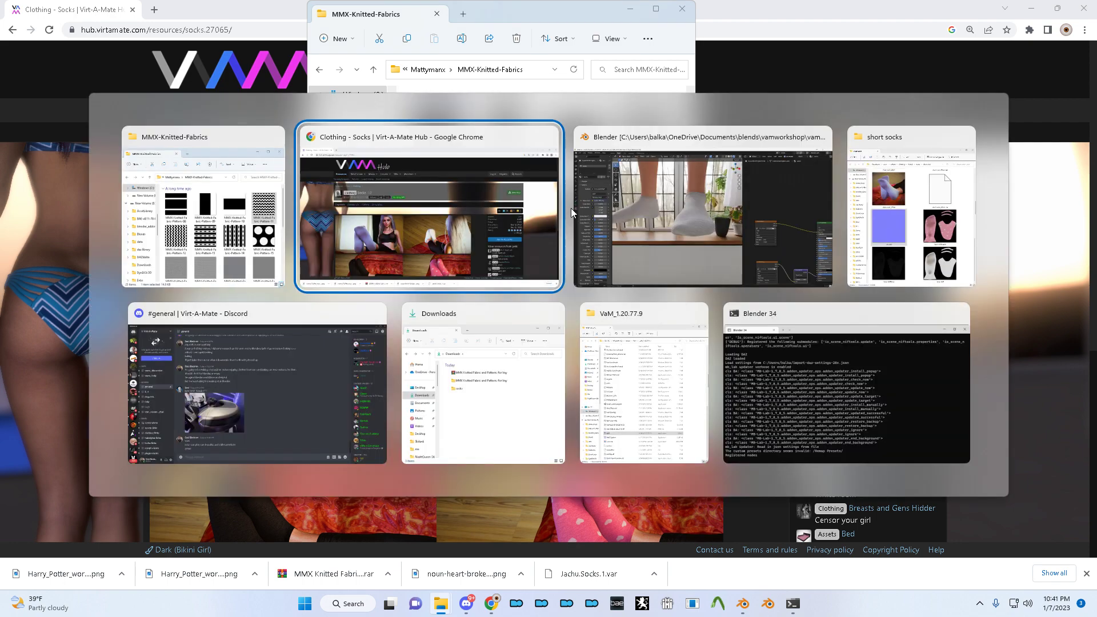
# - Add the Pattern-11 image as a node and link it to the socks' Base Color
pyautogui.keyDown('alt'); pyautogui.click(630, 207); pyautogui.keyUp('alt')
pyautogui.moveTo(630, 207); pyautogui.dragTo(811, 249)
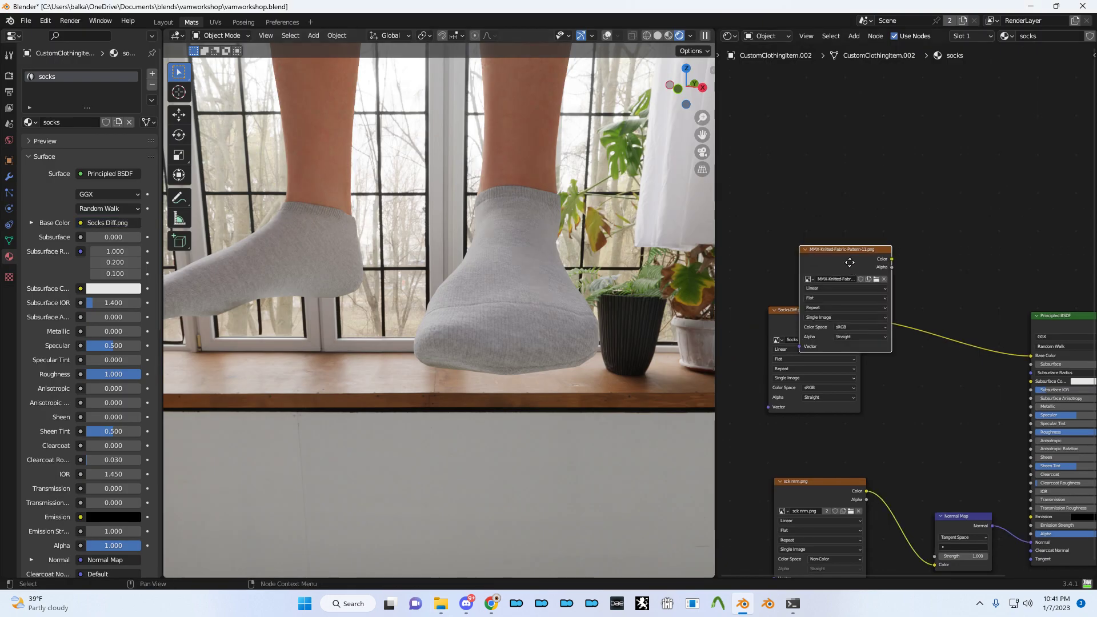
pyautogui.click(756, 131)
pyautogui.moveTo(805, 145); pyautogui.dragTo(1001, 304)
pyautogui.moveTo(737, 131); pyautogui.dragTo(850, 180, button='middle')
# - Add Mapping and Texture Coordinate nodes to the Pattern-11 image node with Ctrl+T
pyautogui.click(853, 186)
pyautogui.hotkey('ctrl', 't')
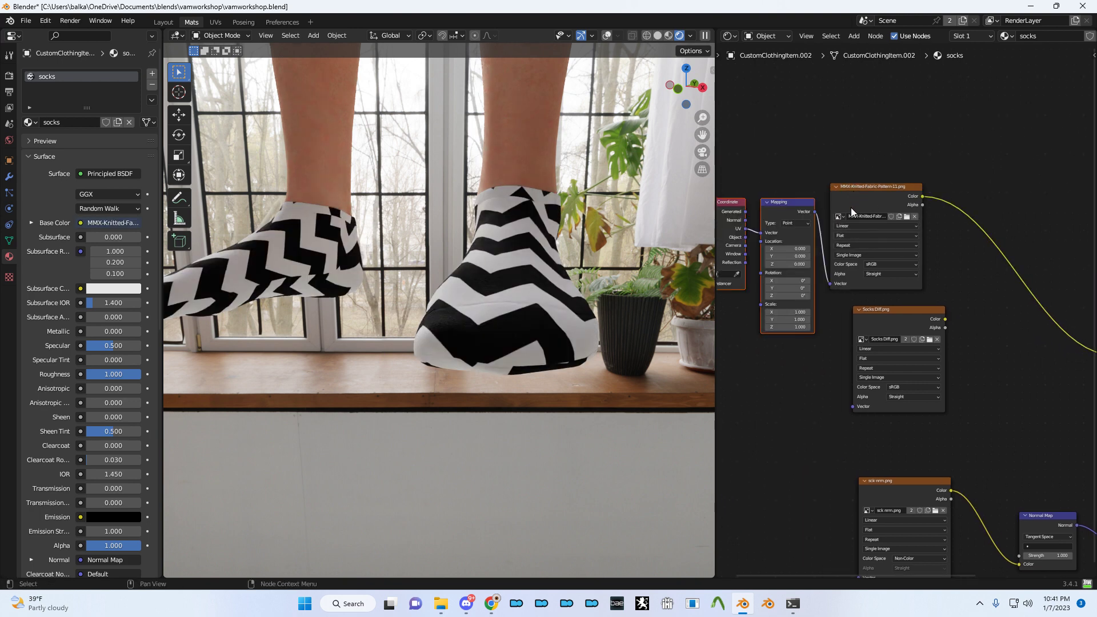
pyautogui.moveTo(934, 309); pyautogui.dragTo(859, 218, button='middle')
pyautogui.moveTo(813, 228)
pyautogui.mouseDown()
pyautogui.moveTo(842, 223)
pyautogui.moveTo(822, 228)
pyautogui.mouseUp()
pyautogui.moveTo(765, 221); pyautogui.dragTo(909, 296, button='middle')
pyautogui.scroll(5, 900, 255)
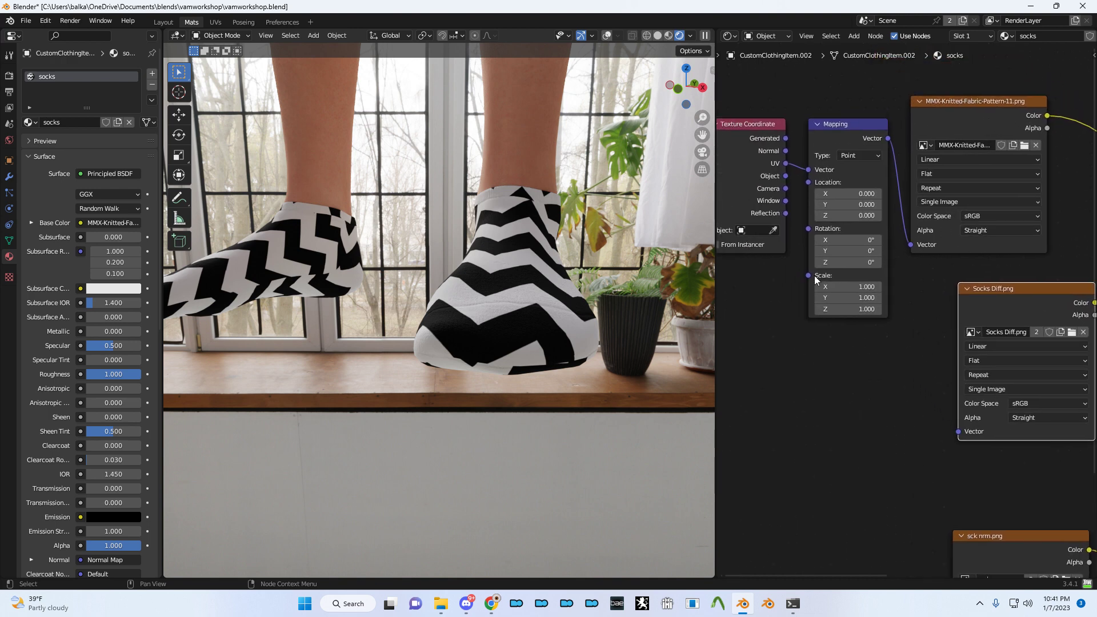
pyautogui.scroll(1, 816, 280)
# - Set Pattern-11's colour space to Non-Color and preview it directly on the socks
pyautogui.click(986, 209)
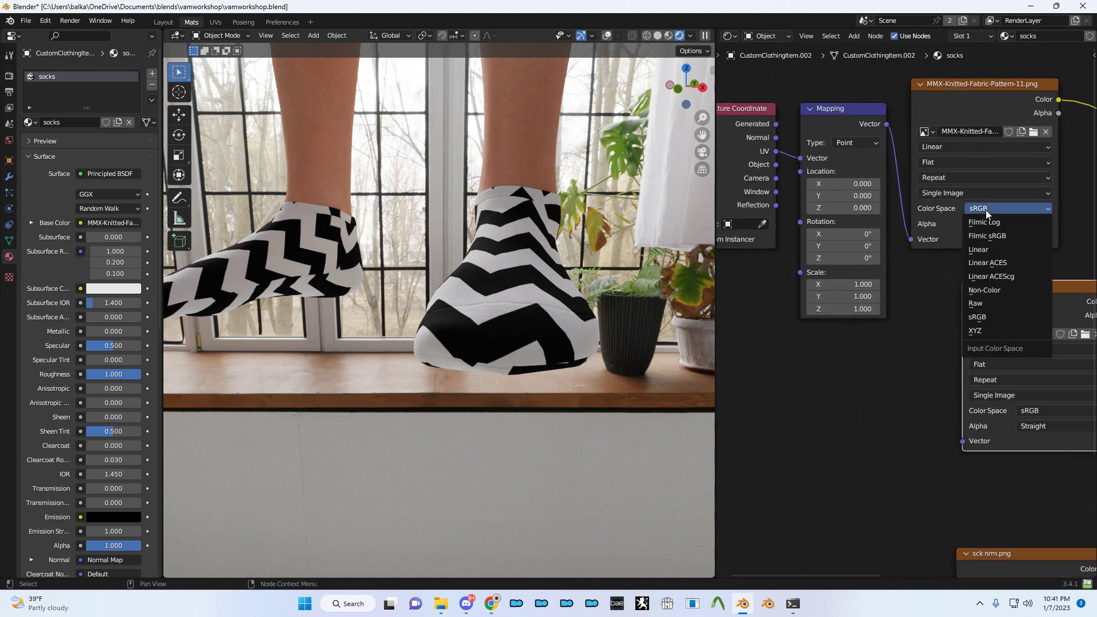
pyautogui.click(993, 291)
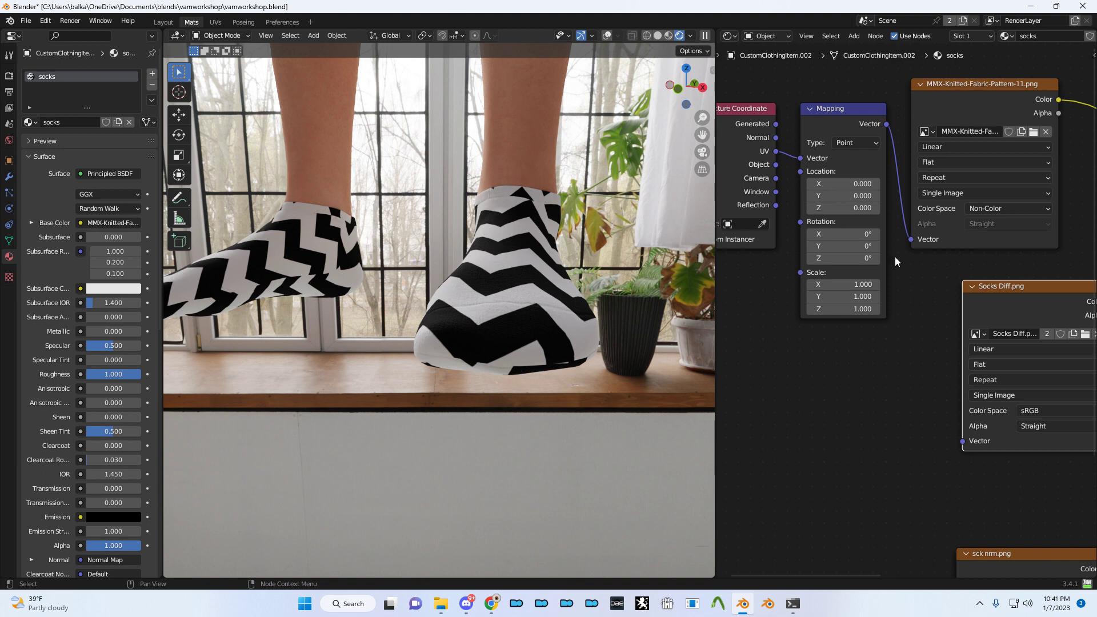
pyautogui.keyDown('ctrl'); pyautogui.keyDown('shift'); pyautogui.click(984, 235); pyautogui.keyUp('shift'); pyautogui.keyUp('ctrl')
pyautogui.click(999, 210)
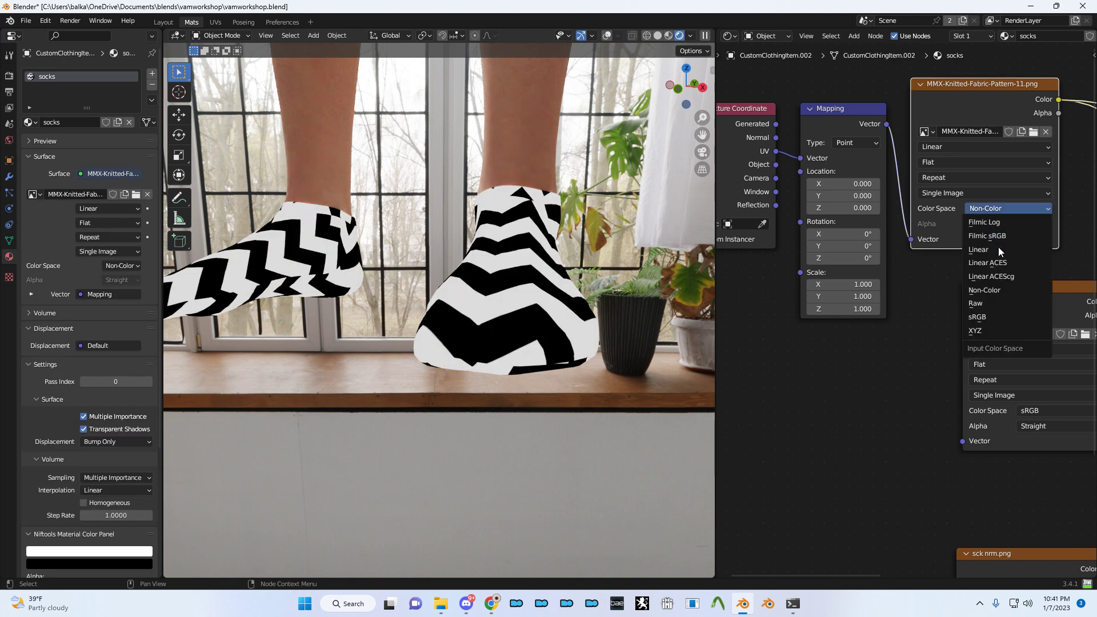
pyautogui.click(984, 318)
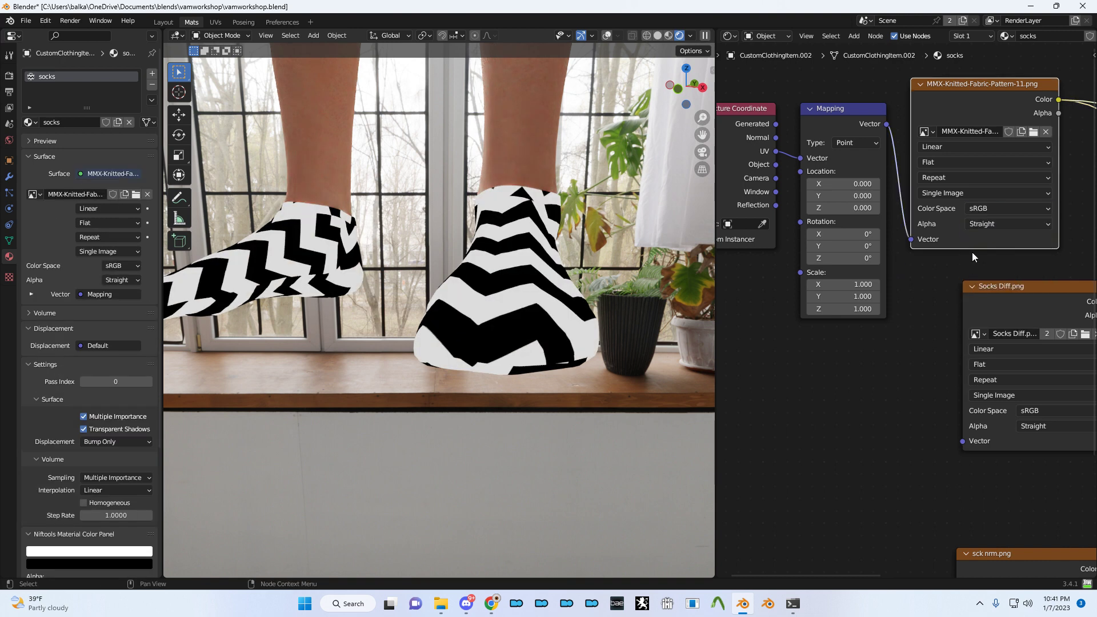
pyautogui.click(994, 213)
pyautogui.click(999, 293)
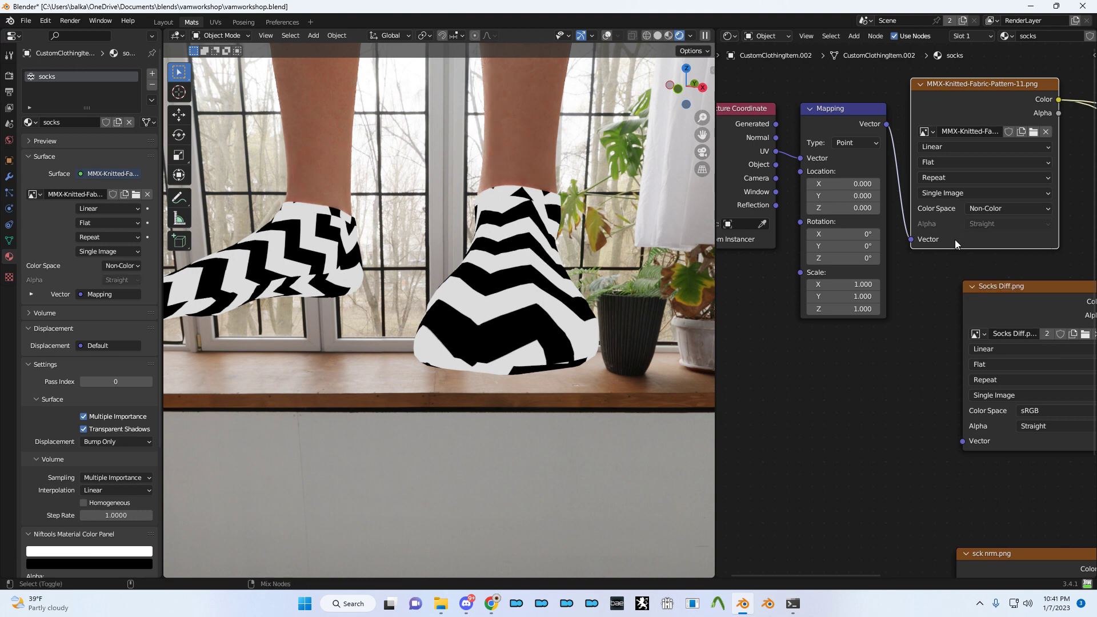
# - Drive the mapping from Object coordinates and apply all transforms to the socks
pyautogui.moveTo(845, 266); pyautogui.dragTo(902, 248, button='middle')
pyautogui.moveTo(857, 140); pyautogui.dragTo(831, 147)
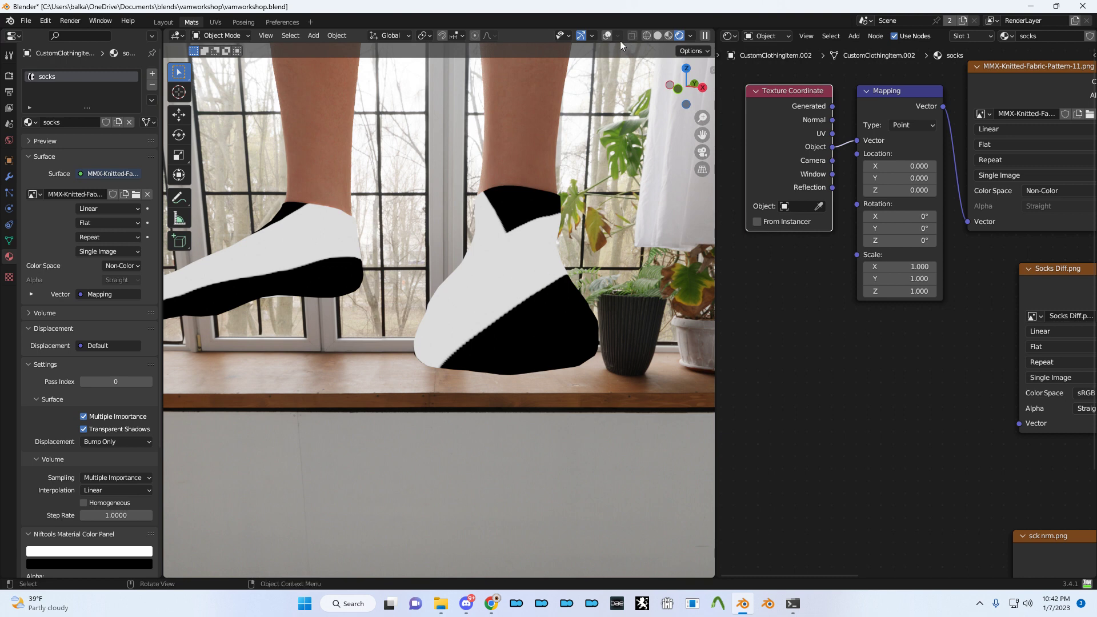
pyautogui.hotkey('ctrl', 'a')
pyautogui.click(593, 290)
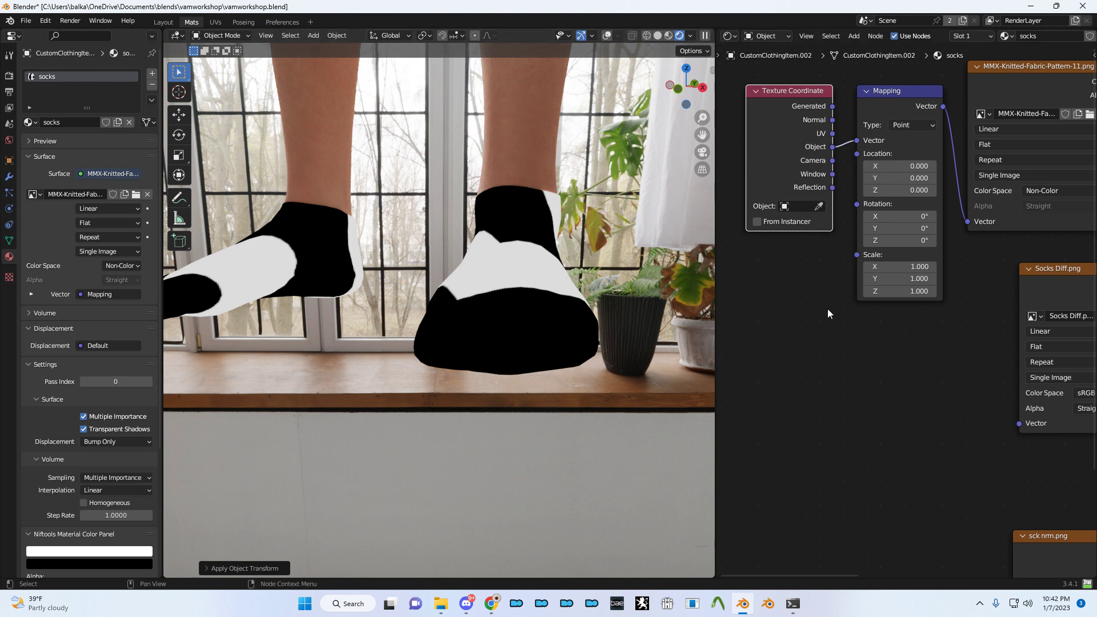
# - Return the mapping to UV coordinates and tune the Mapping scale down to 9.68
pyautogui.hscroll(6, 766, 199)
pyautogui.scroll(-2, 766, 199)
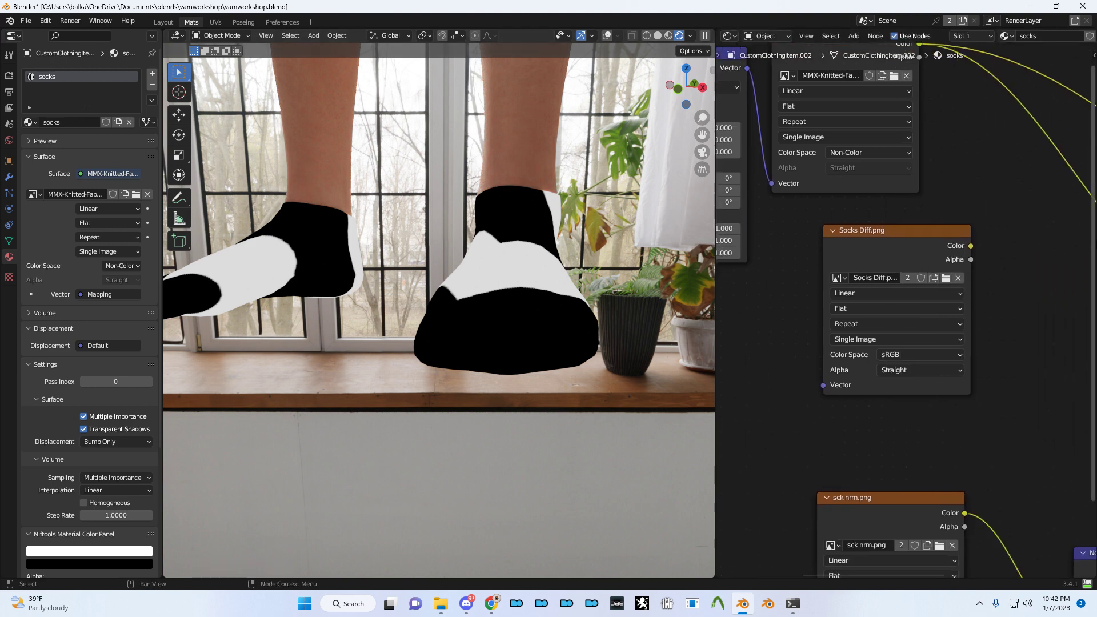
pyautogui.hscroll(-4, 1014, 245)
pyautogui.moveTo(800, 237); pyautogui.dragTo(752, 261)
pyautogui.moveTo(878, 185); pyautogui.dragTo(1012, 279, button='middle')
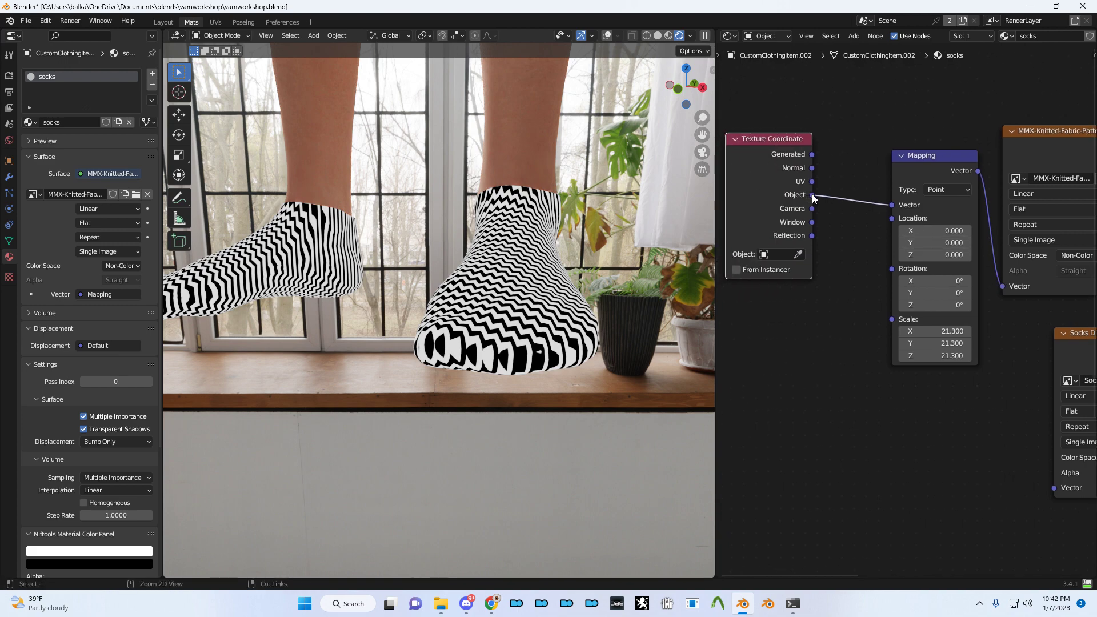
pyautogui.moveTo(820, 187); pyautogui.dragTo(816, 186)
pyautogui.keyDown('shift'); pyautogui.moveTo(937, 331); pyautogui.dragTo(864, 331); pyautogui.keyUp('shift')
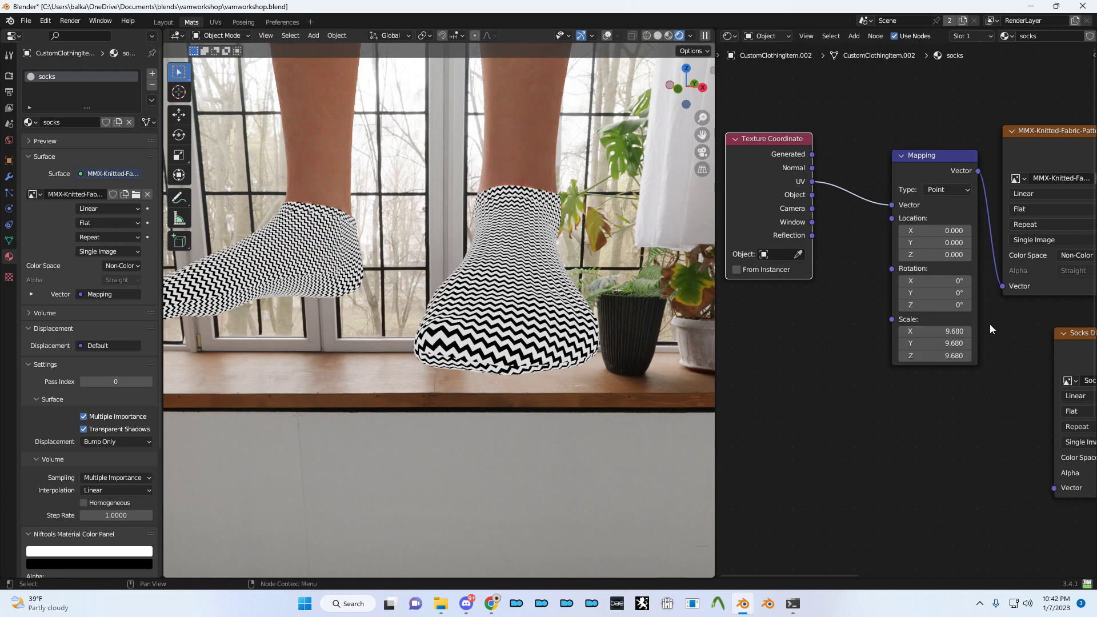
pyautogui.moveTo(841, 306); pyautogui.dragTo(727, 289, button='middle')
pyautogui.scroll(-1, 919, 290)
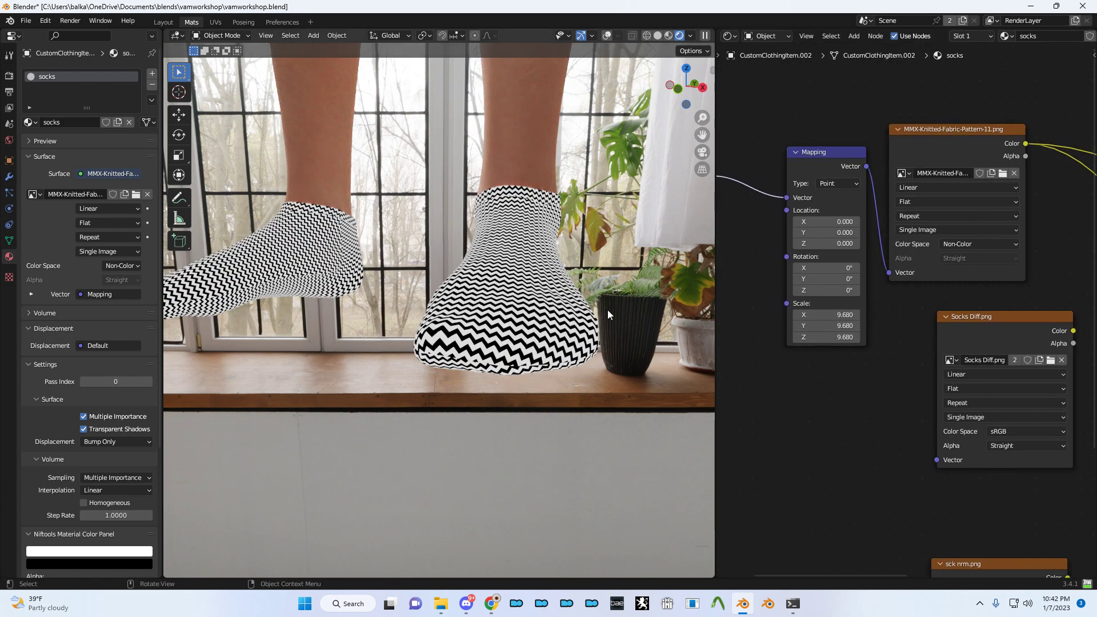
pyautogui.moveTo(1067, 267); pyautogui.dragTo(797, 245, button='middle')
pyautogui.scroll(-3, 797, 245)
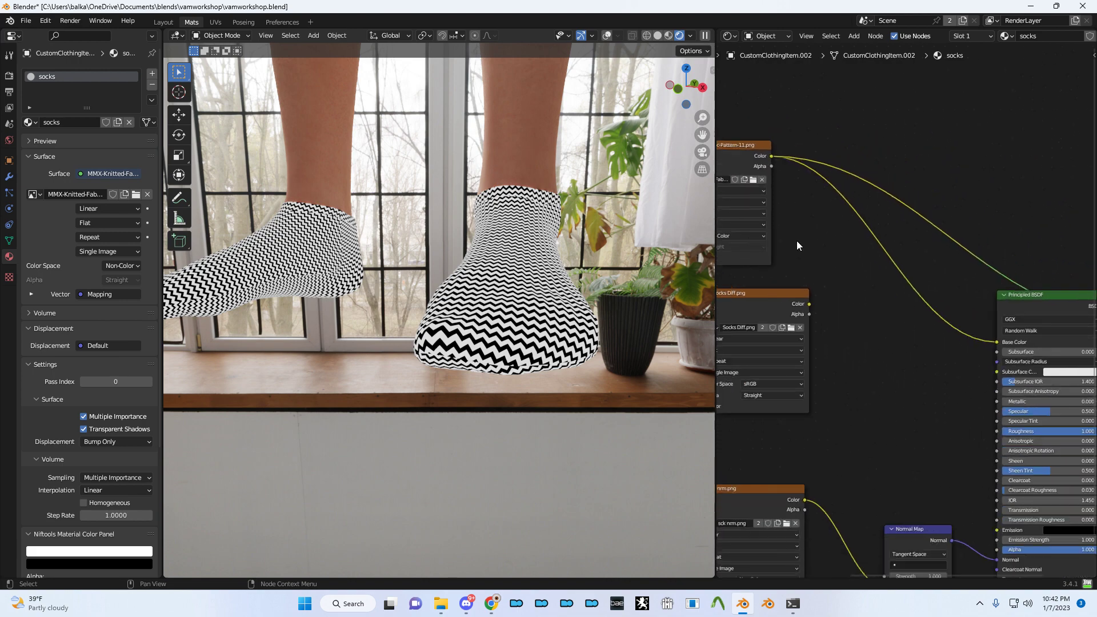
pyautogui.moveTo(855, 287); pyautogui.dragTo(864, 229, button='middle')
# - Insert a Color Mix node with the Socks Diff texture in B, feeding Base Color
pyautogui.keyDown('ctrl'); pyautogui.keyDown('shift'); pyautogui.click(1024, 242); pyautogui.keyUp('shift'); pyautogui.keyUp('ctrl')
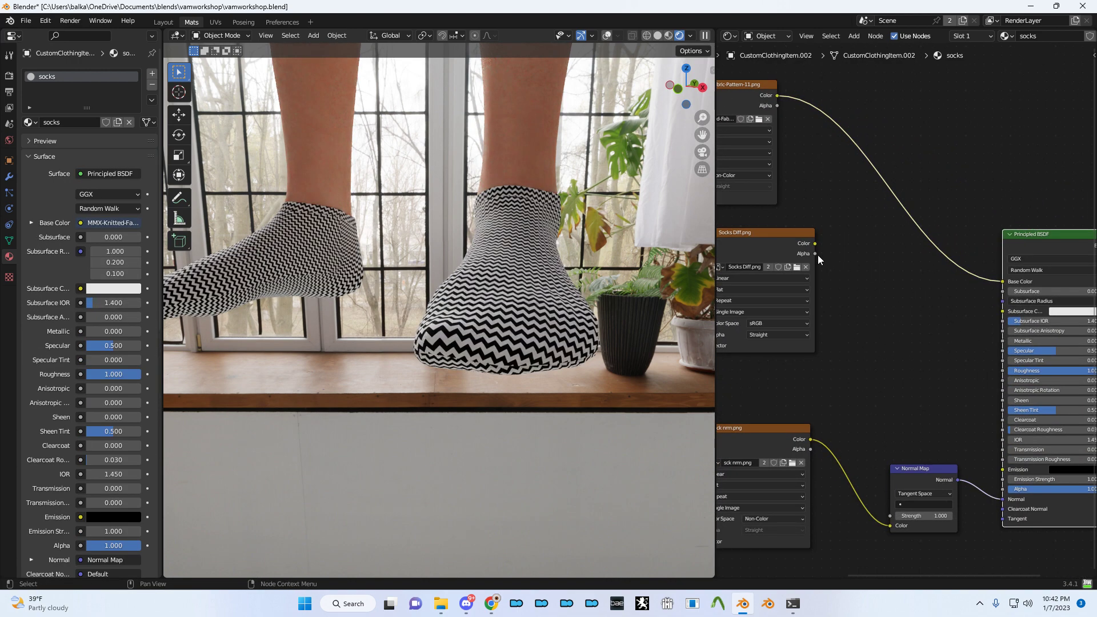
pyautogui.moveTo(815, 244); pyautogui.dragTo(903, 281)
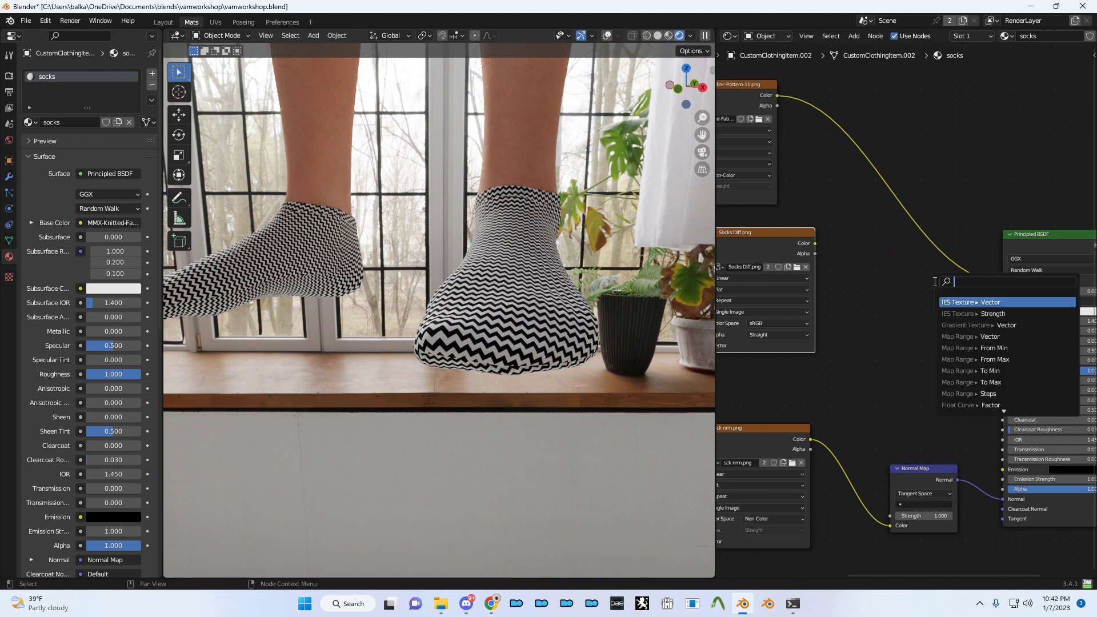
pyautogui.write('mix')
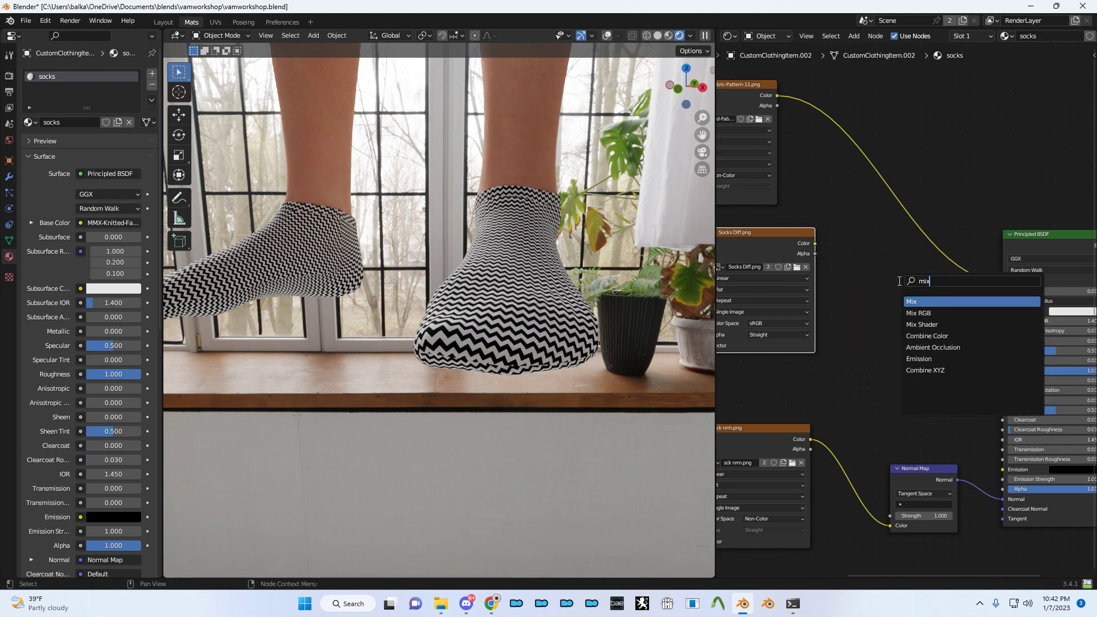
pyautogui.press('Return')
pyautogui.click(917, 290)
pyautogui.click(919, 300)
pyautogui.click(923, 323)
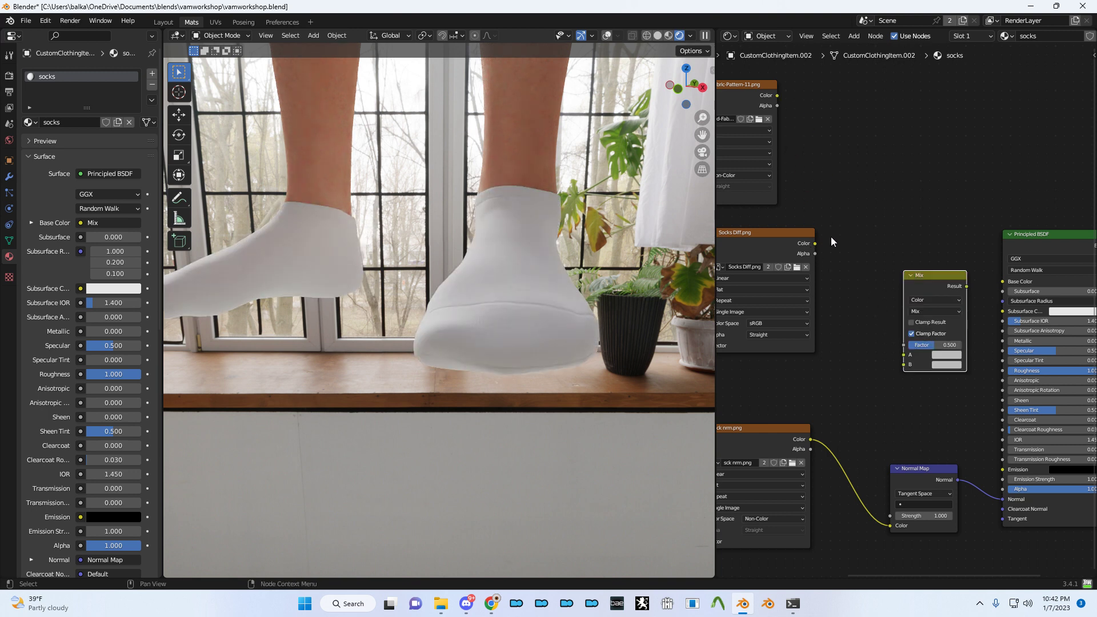
pyautogui.moveTo(815, 242); pyautogui.dragTo(903, 364)
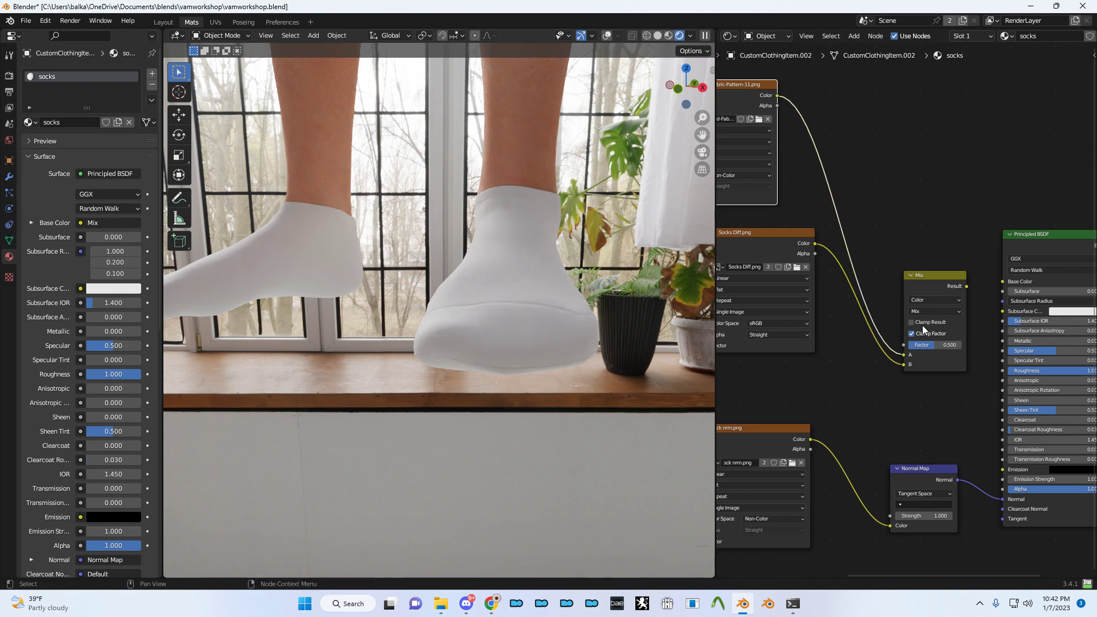
pyautogui.click(963, 290)
pyautogui.moveTo(1003, 279); pyautogui.dragTo(1004, 281)
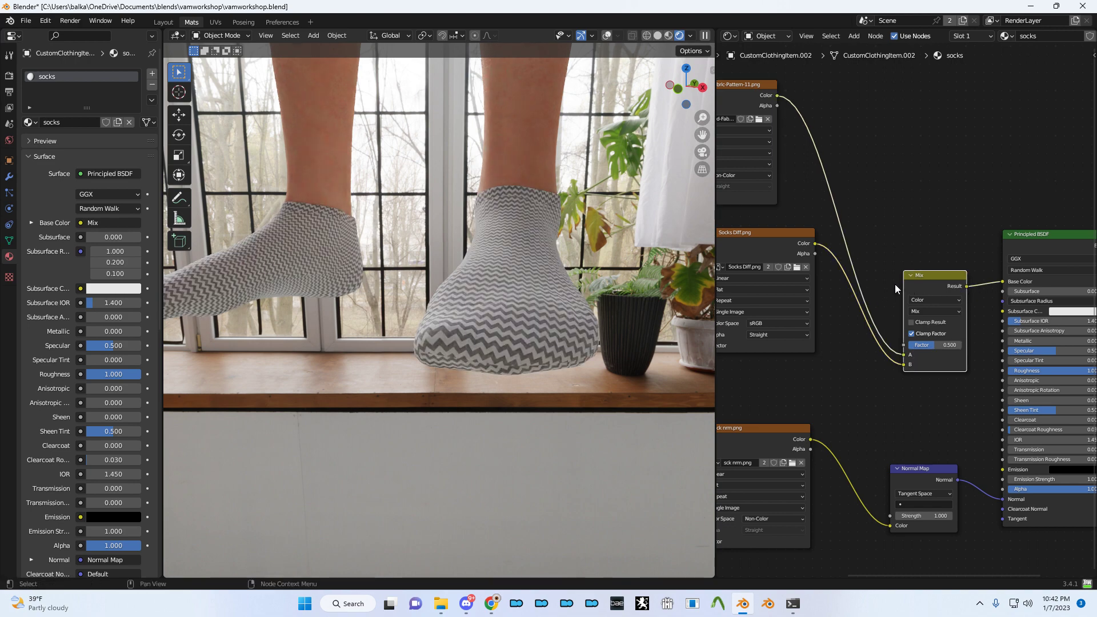
# - Plug the knitted Pattern-11 image into the Mix node's Factor
pyautogui.scroll(3, 847, 288)
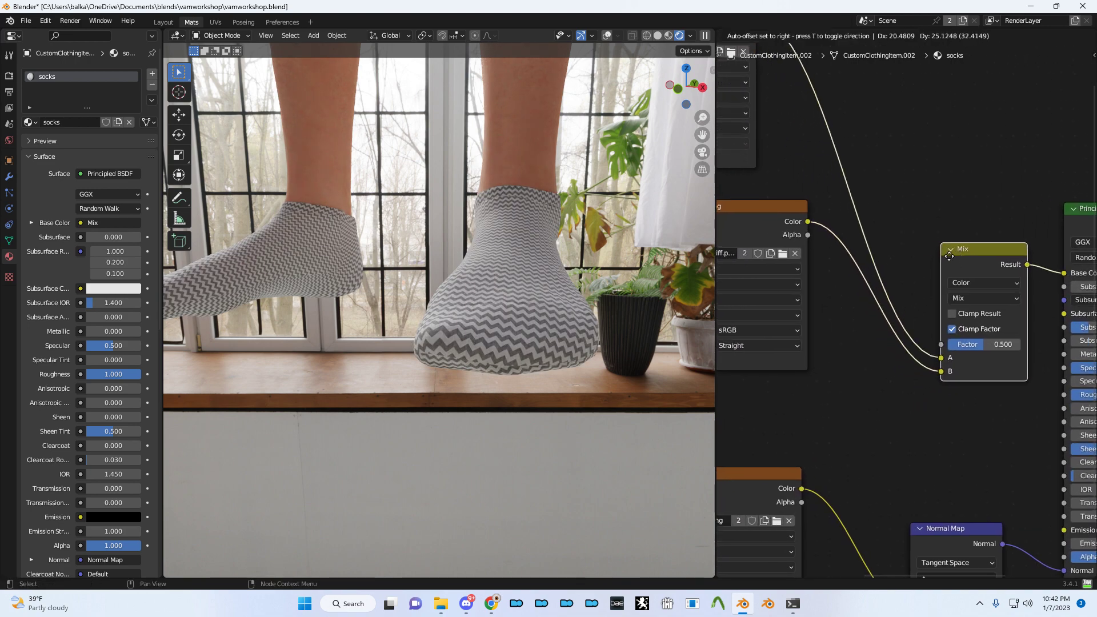
pyautogui.scroll(-2, 927, 245)
pyautogui.moveTo(851, 224); pyautogui.dragTo(973, 235, button='middle')
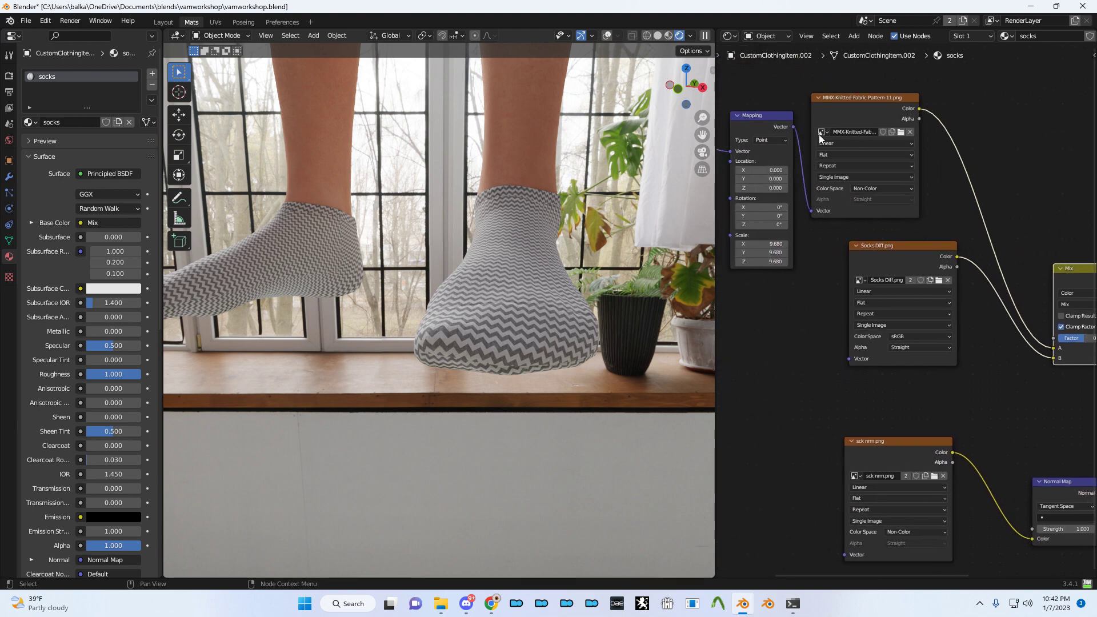
pyautogui.keyDown('ctrl'); pyautogui.hscroll(2, 925, 195); pyautogui.keyUp('ctrl')
pyautogui.scroll(1, 976, 278)
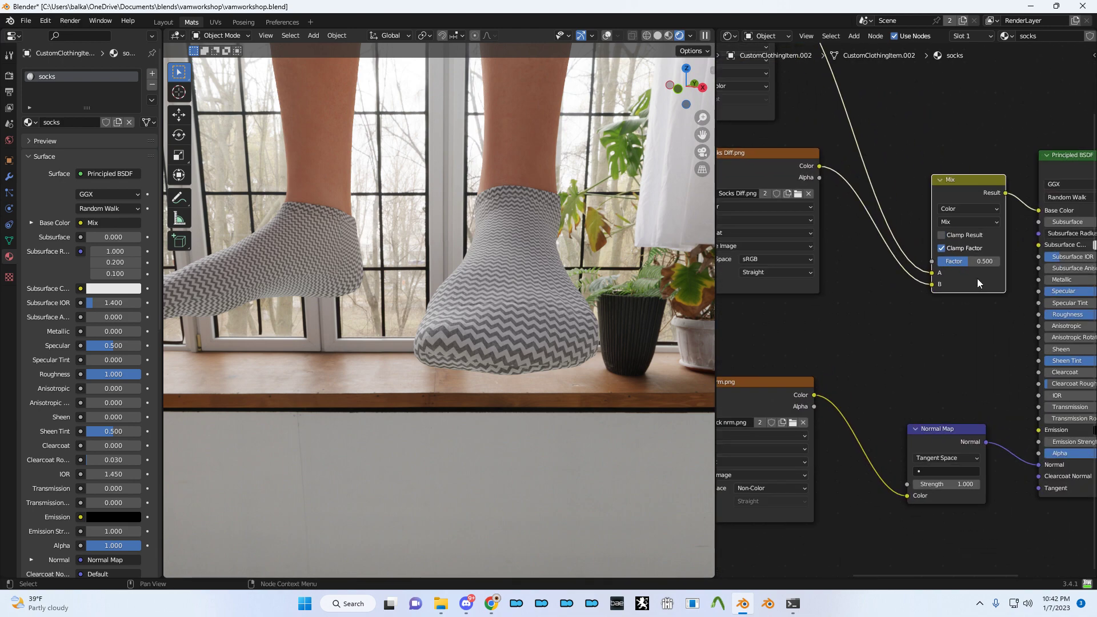
pyautogui.moveTo(928, 258); pyautogui.dragTo(932, 261)
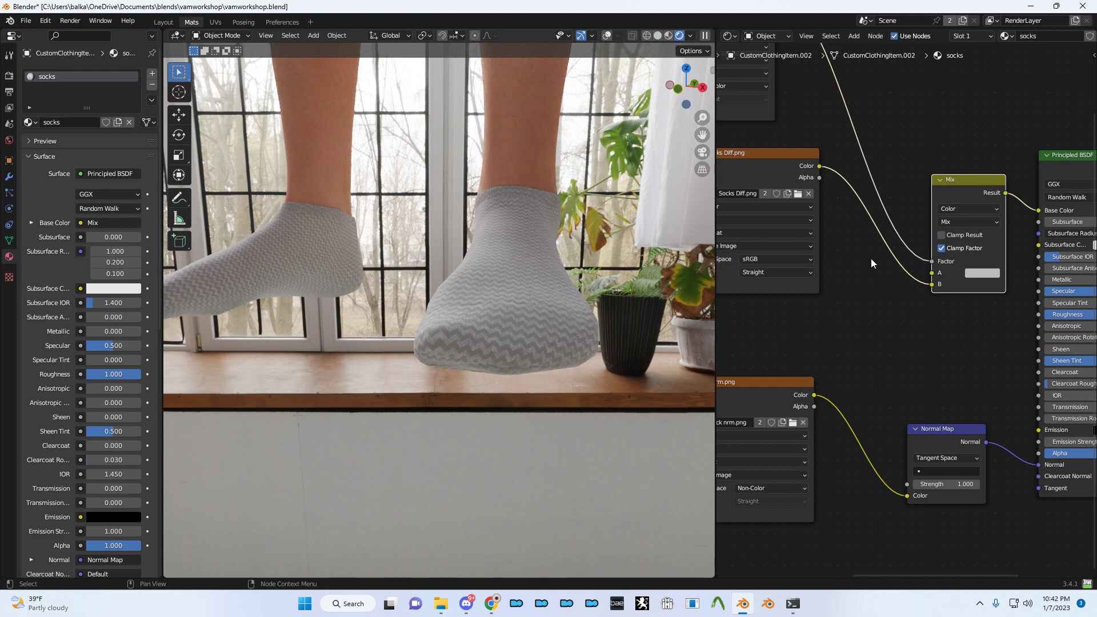
pyautogui.press('Home')
pyautogui.scroll(2, 878, 352)
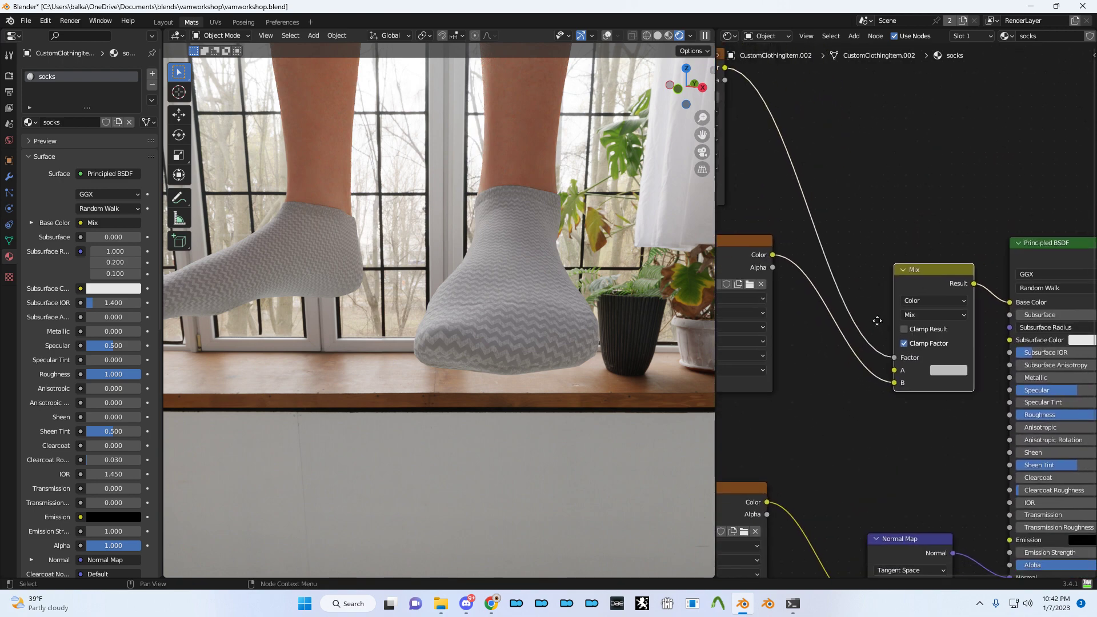
pyautogui.scroll(1, 874, 351)
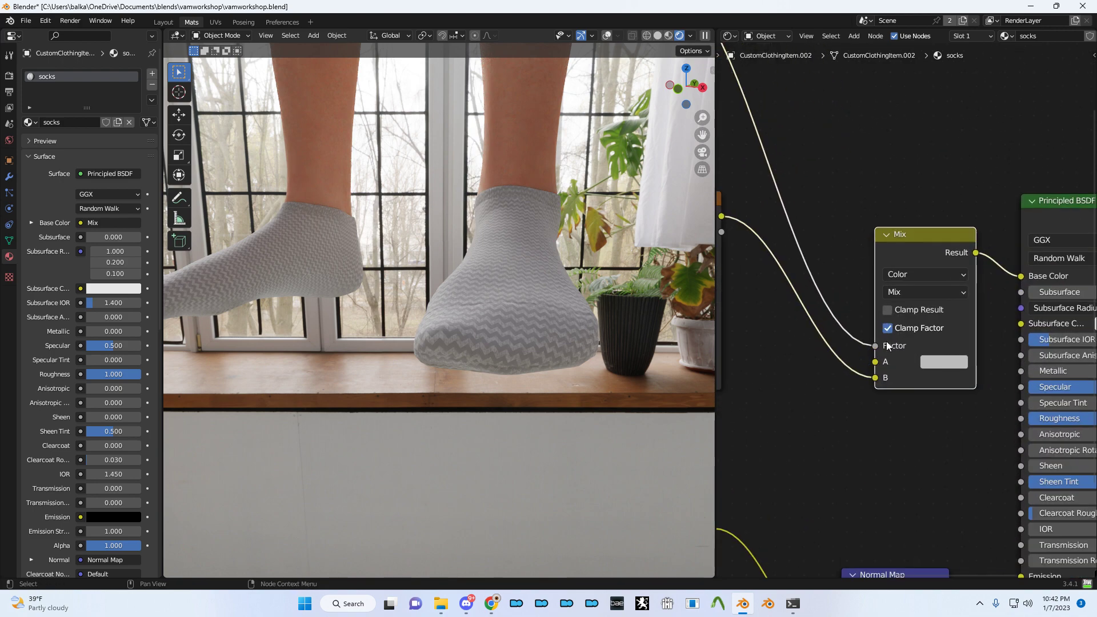
# - Set the Mix A colour to yellow and keep the sock texture on input B
pyautogui.click(944, 362)
pyautogui.moveTo(894, 208)
pyautogui.mouseDown()
pyautogui.moveTo(874, 254)
pyautogui.moveTo(943, 211)
pyautogui.moveTo(871, 257)
pyautogui.moveTo(841, 221)
pyautogui.moveTo(860, 251)
pyautogui.moveTo(845, 234)
pyautogui.moveTo(853, 244)
pyautogui.mouseUp()
pyautogui.moveTo(956, 183)
pyautogui.mouseDown()
pyautogui.moveTo(955, 160)
pyautogui.moveTo(957, 190)
pyautogui.mouseUp()
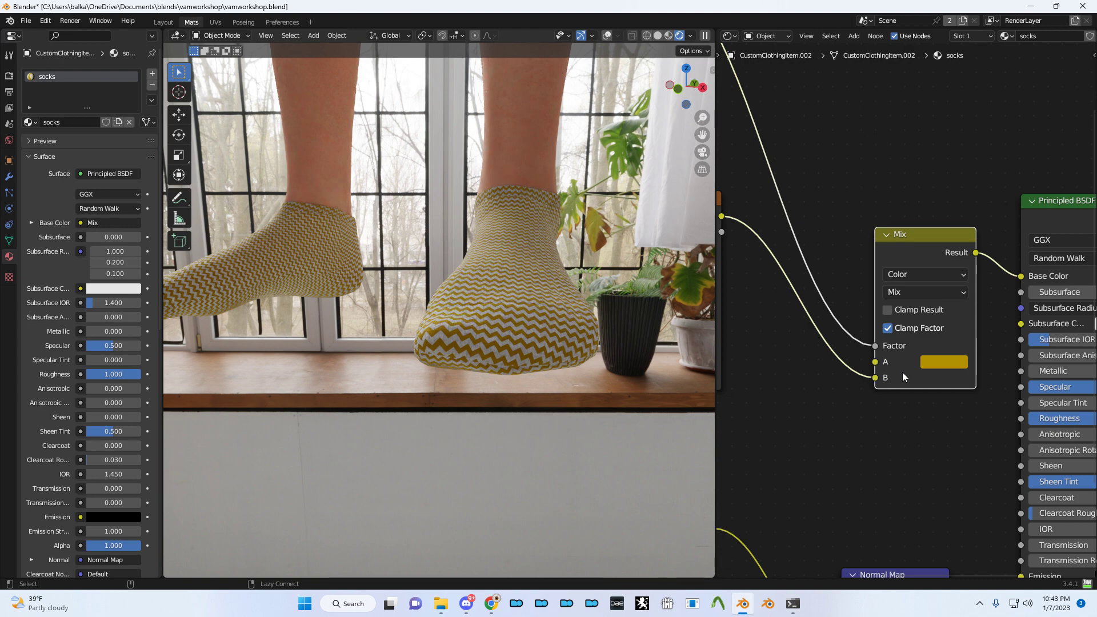
pyautogui.moveTo(875, 377); pyautogui.dragTo(875, 362)
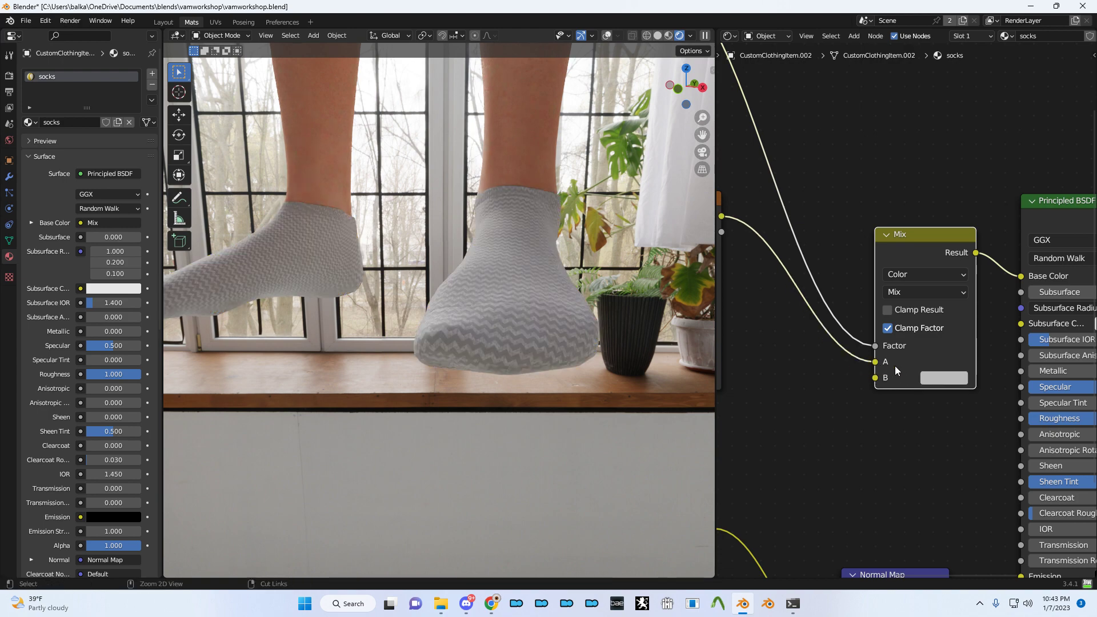
pyautogui.moveTo(856, 371); pyautogui.dragTo(876, 377)
# - Add a ColorRamp on the Mix factor with stops at 0.414 and 0.836
pyautogui.moveTo(826, 353); pyautogui.dragTo(864, 358, button='middle')
pyautogui.scroll(1, 894, 344)
pyautogui.hotkey('shift', 'a')
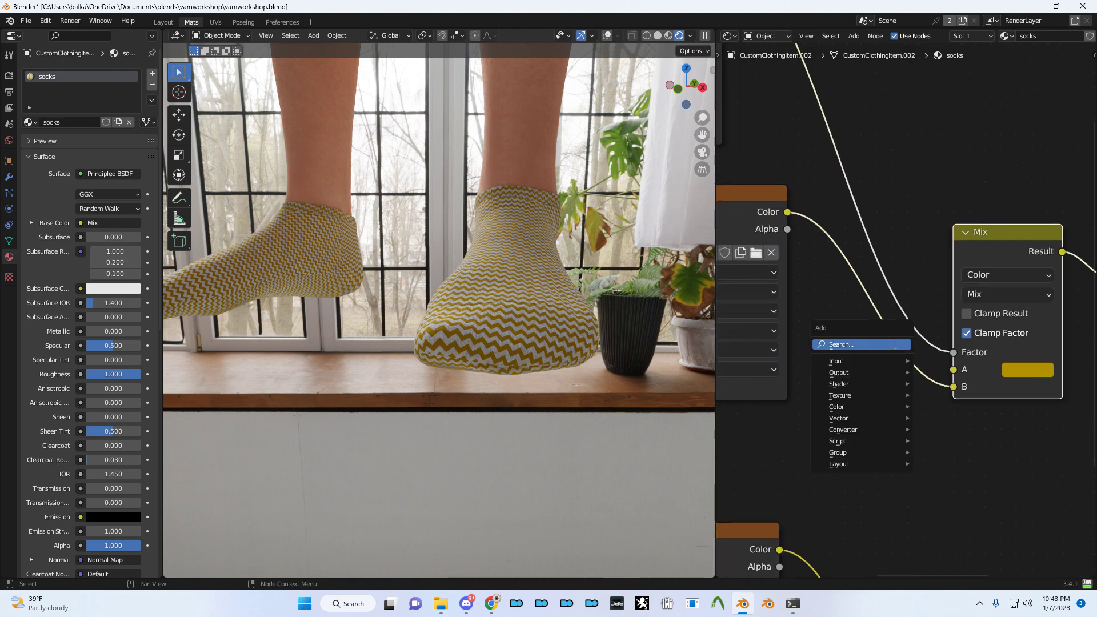
pyautogui.write('ramp')
pyautogui.press('Return')
pyautogui.click(821, 63)
pyautogui.moveTo(831, 143); pyautogui.dragTo(882, 153)
pyautogui.moveTo(996, 144); pyautogui.dragTo(969, 141)
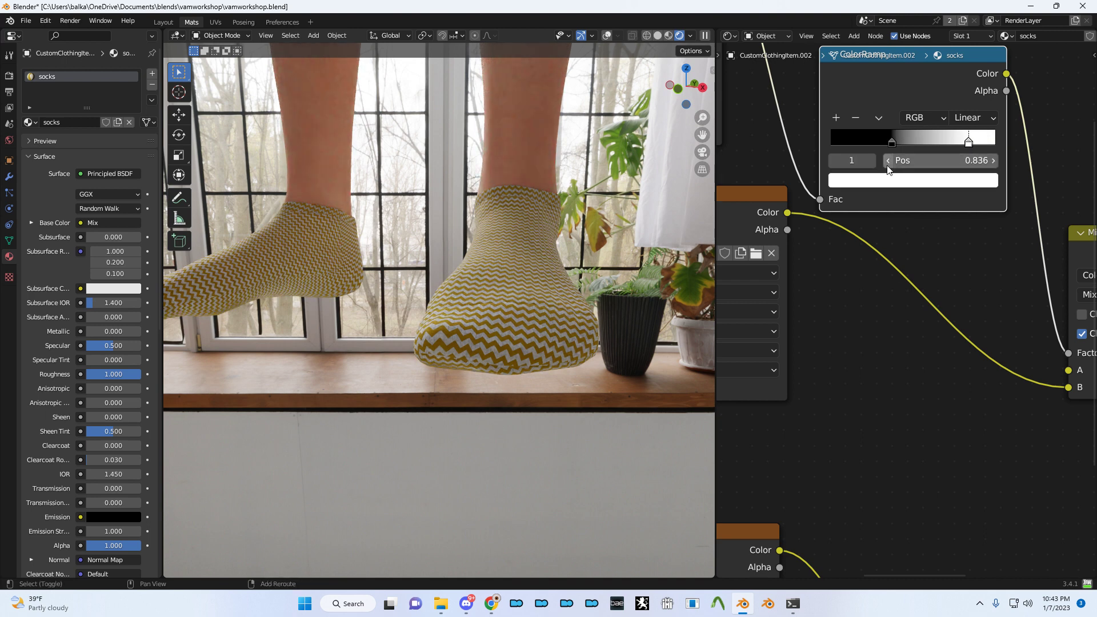
# - Try a Gamma node of 2.080 on the ramp's input, then delete it
pyautogui.hotkey('shift', 'a')
pyautogui.write('gamma')
pyautogui.press('Return')
pyautogui.click(784, 121)
pyautogui.moveTo(834, 141); pyautogui.dragTo(914, 141)
pyautogui.hotkey('ctrl', 'x')
# - Add a Gamma node of 0.001 between the ColorRamp and the Mix node
pyautogui.moveTo(907, 158); pyautogui.dragTo(1094, 230, button='middle')
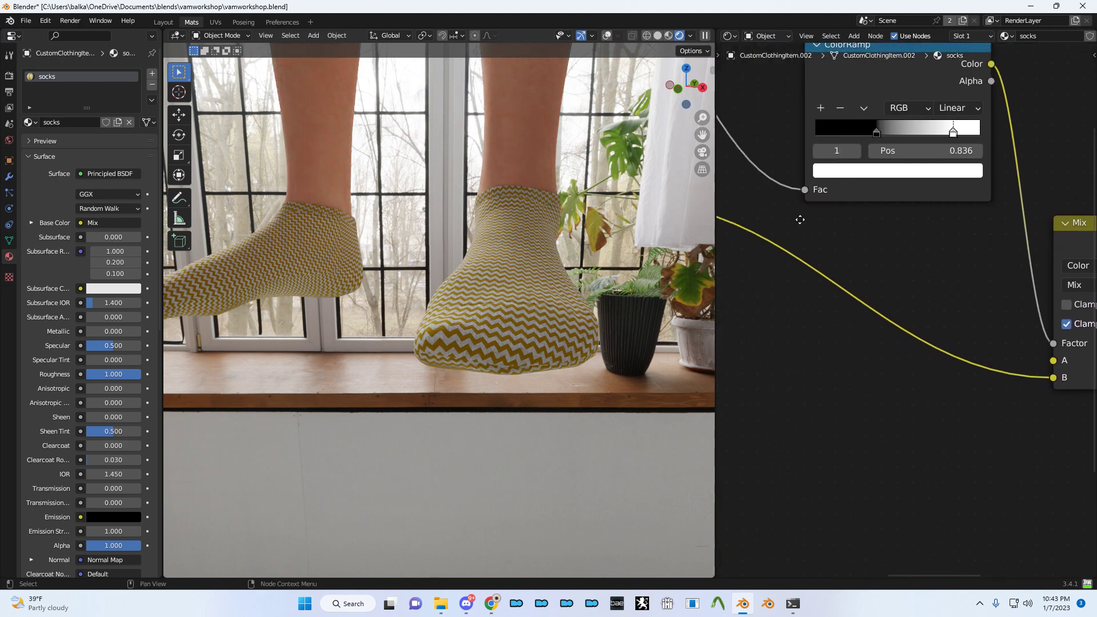
pyautogui.scroll(-2, 1020, 266)
pyautogui.moveTo(1021, 266); pyautogui.dragTo(885, 262, button='middle')
pyautogui.hotkey('shift', 'a')
pyautogui.click(896, 269)
pyautogui.write('gamma')
pyautogui.press('Return')
pyautogui.click(928, 296)
pyautogui.moveTo(966, 275); pyautogui.dragTo(926, 275)
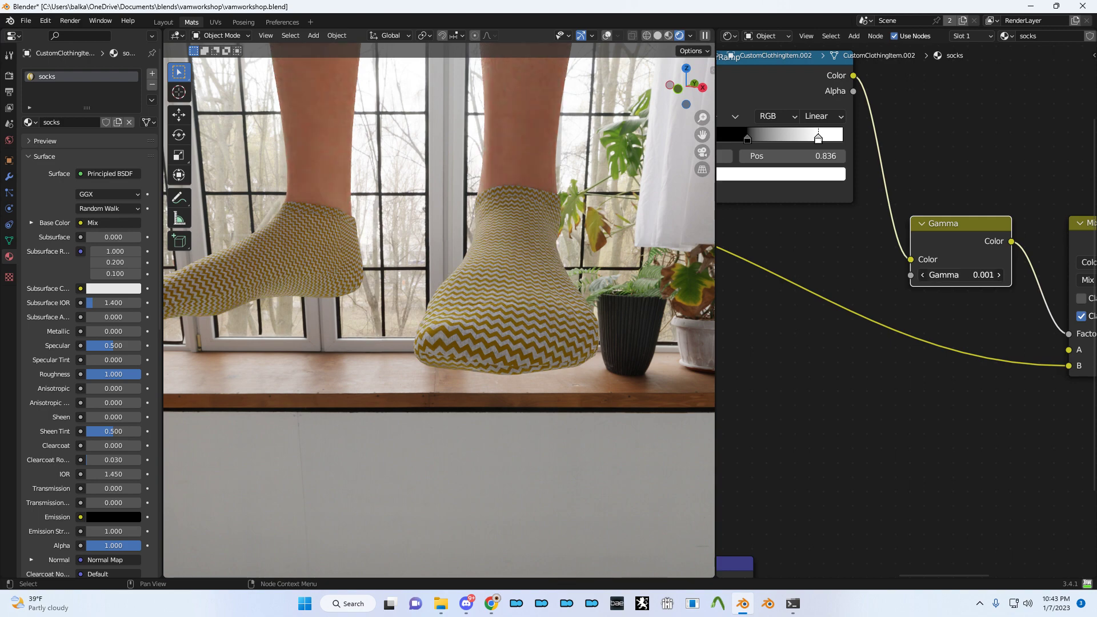
# - Remove the Gamma node and switch the Mix blend mode to Color Burn
pyautogui.hotkey('ctrl', 'x')
pyautogui.moveTo(986, 287); pyautogui.dragTo(873, 282, button='middle')
pyautogui.scroll(2, 873, 282)
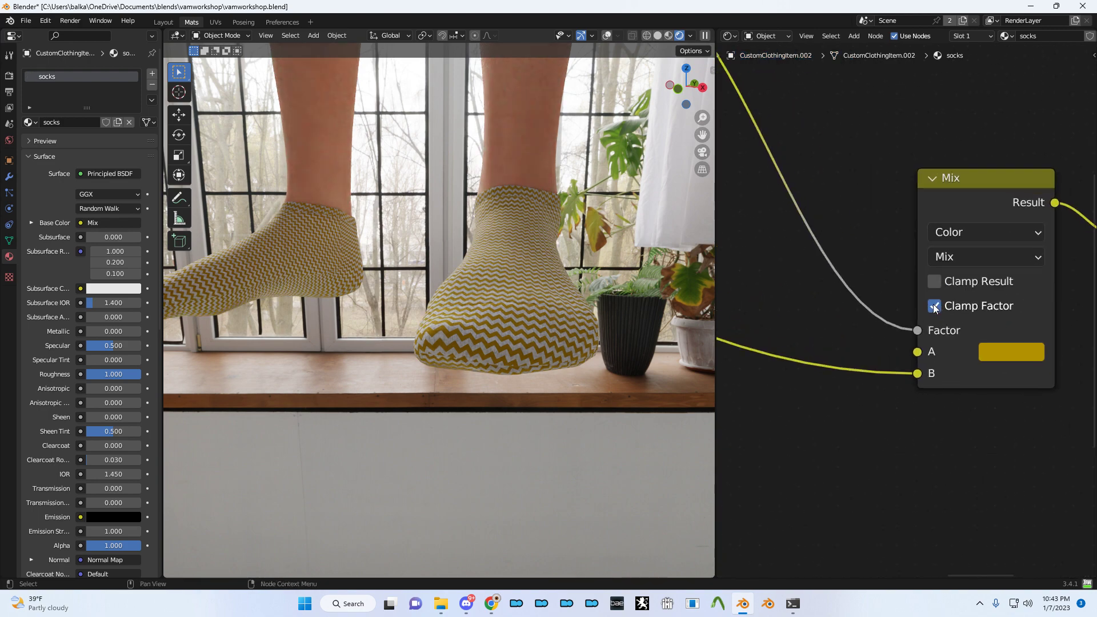
pyautogui.keyDown('ctrl'); pyautogui.scroll(-16, 969, 262); pyautogui.keyUp('ctrl')
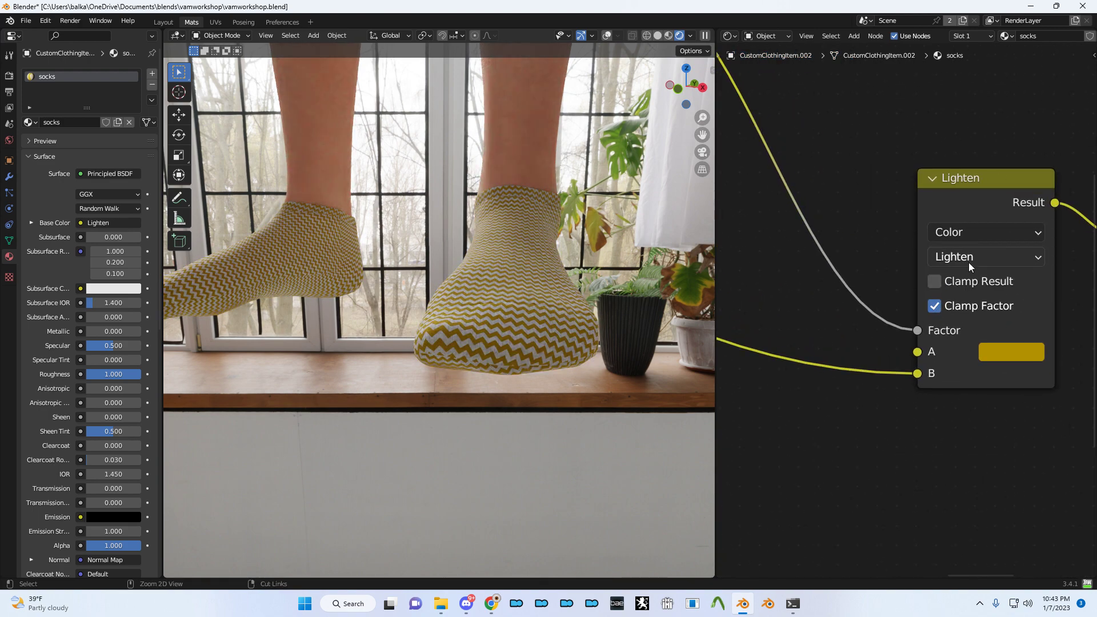
pyautogui.keyDown('ctrl'); pyautogui.scroll(4, 968, 262); pyautogui.keyUp('ctrl')
pyautogui.keyDown('ctrl'); pyautogui.scroll(-3, 968, 263); pyautogui.keyUp('ctrl')
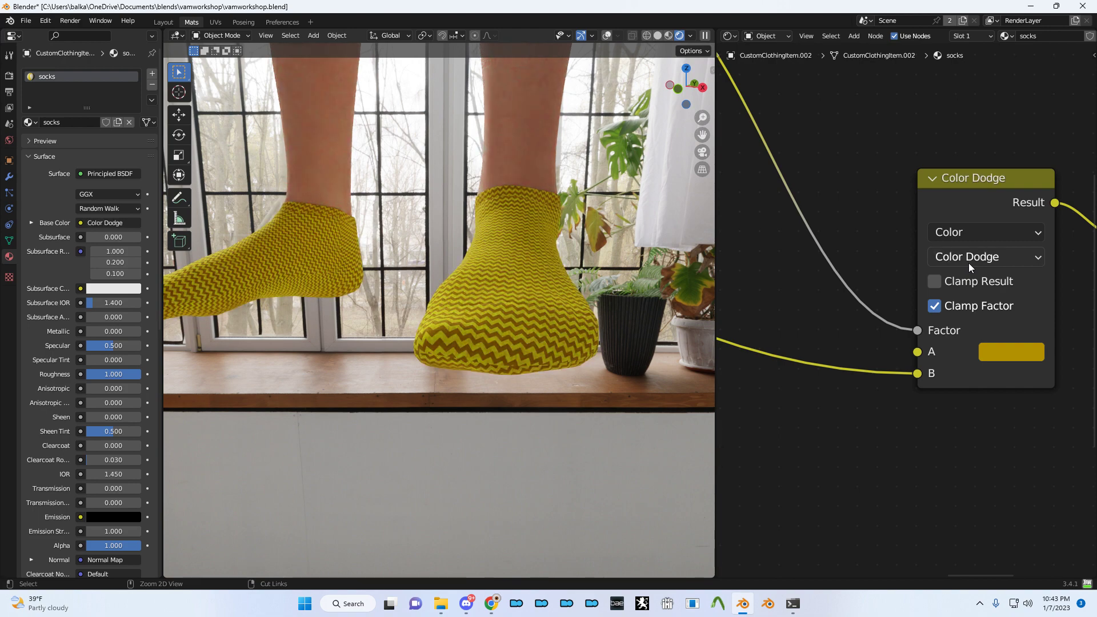
pyautogui.keyDown('ctrl'); pyautogui.scroll(-8, 969, 263); pyautogui.keyUp('ctrl')
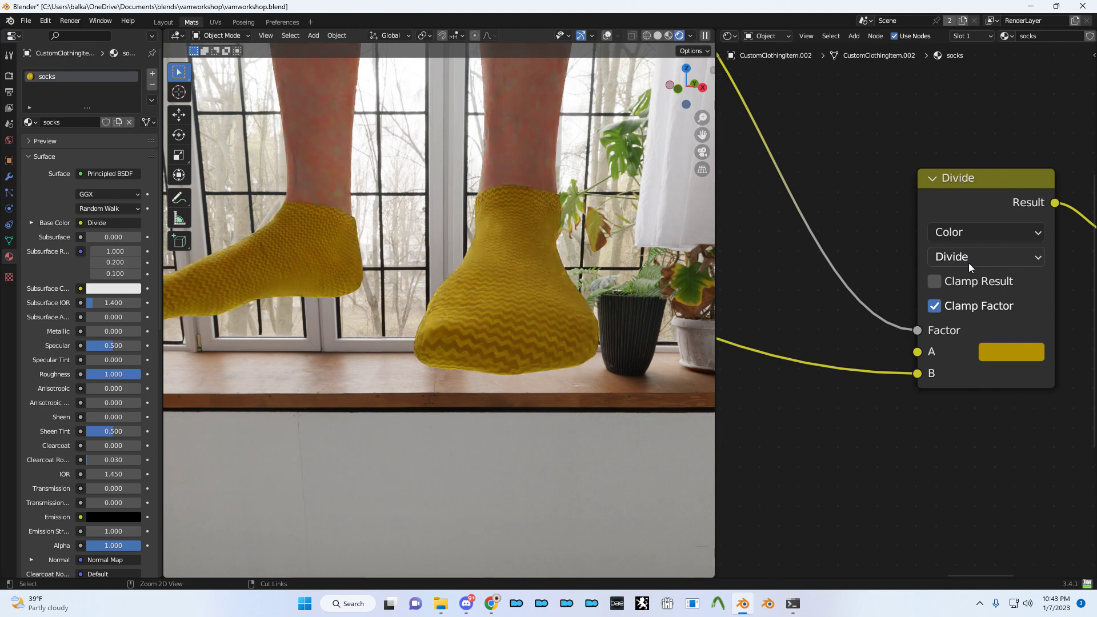
pyautogui.keyDown('ctrl'); pyautogui.scroll(-7, 968, 263); pyautogui.keyUp('ctrl')
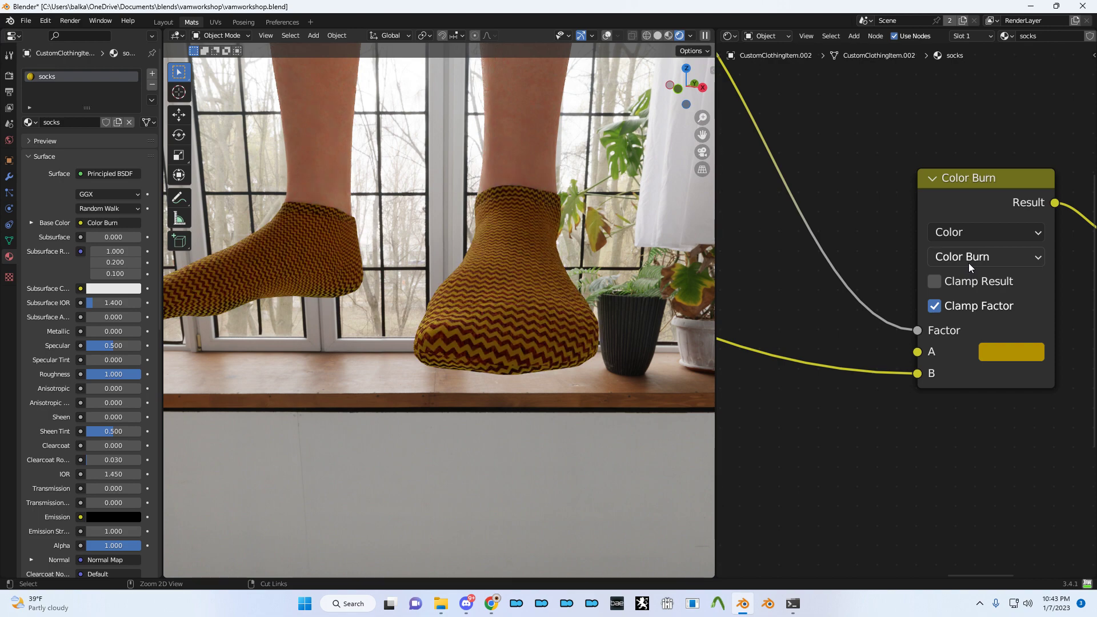
pyautogui.keyDown('ctrl'); pyautogui.scroll(1, 969, 263); pyautogui.keyUp('ctrl')
# - Darken the Mix A colour to value 0.428
pyautogui.click(999, 350)
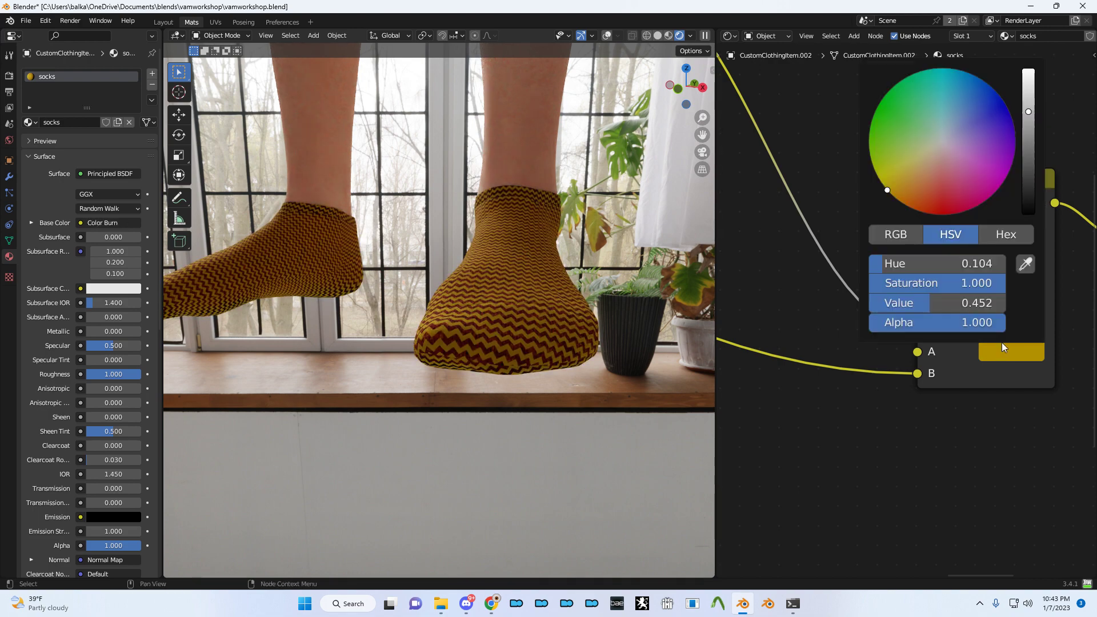
pyautogui.moveTo(1034, 136); pyautogui.dragTo(1028, 107)
pyautogui.moveTo(759, 387); pyautogui.dragTo(789, 274, button='middle')
pyautogui.scroll(-2, 827, 328)
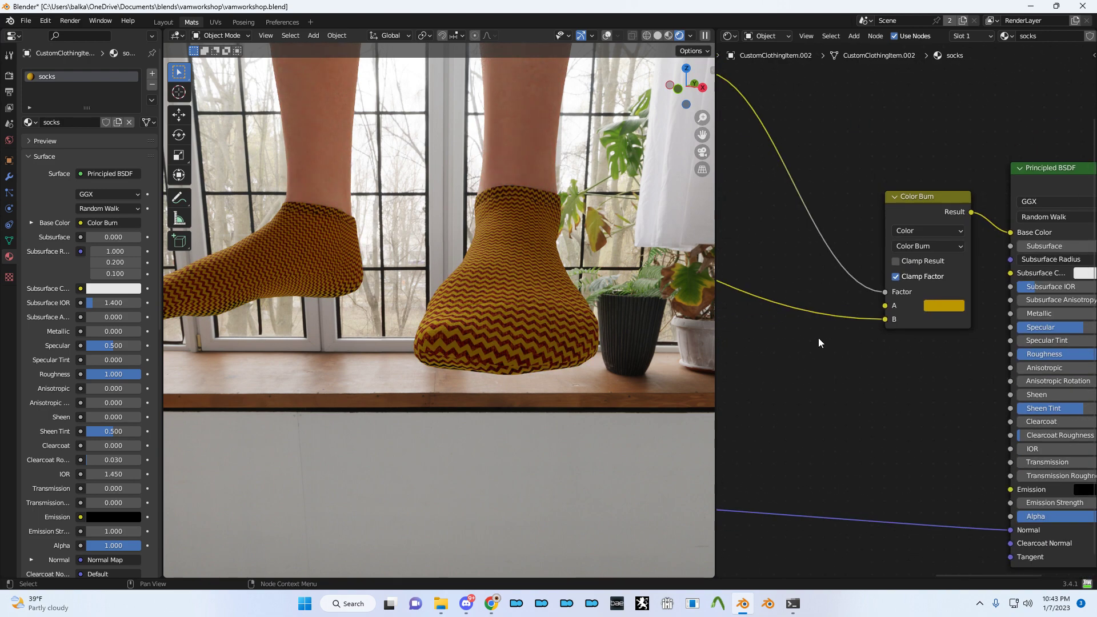
pyautogui.scroll(-2, 909, 362)
pyautogui.moveTo(910, 362); pyautogui.dragTo(877, 314, button='middle')
# - Drag the downloaded Harry Potter wordmark PNG from the browser into the node editor
pyautogui.hotkey('alt', 'Tab')
pyautogui.hotkey('alt', 'Tab')
pyautogui.press('Tab')
pyautogui.moveTo(62, 573); pyautogui.dragTo(779, 245)
pyautogui.hotkey('alt', 'Tab')
pyautogui.hotkey('alt', 'Tab')
pyautogui.press('Tab')
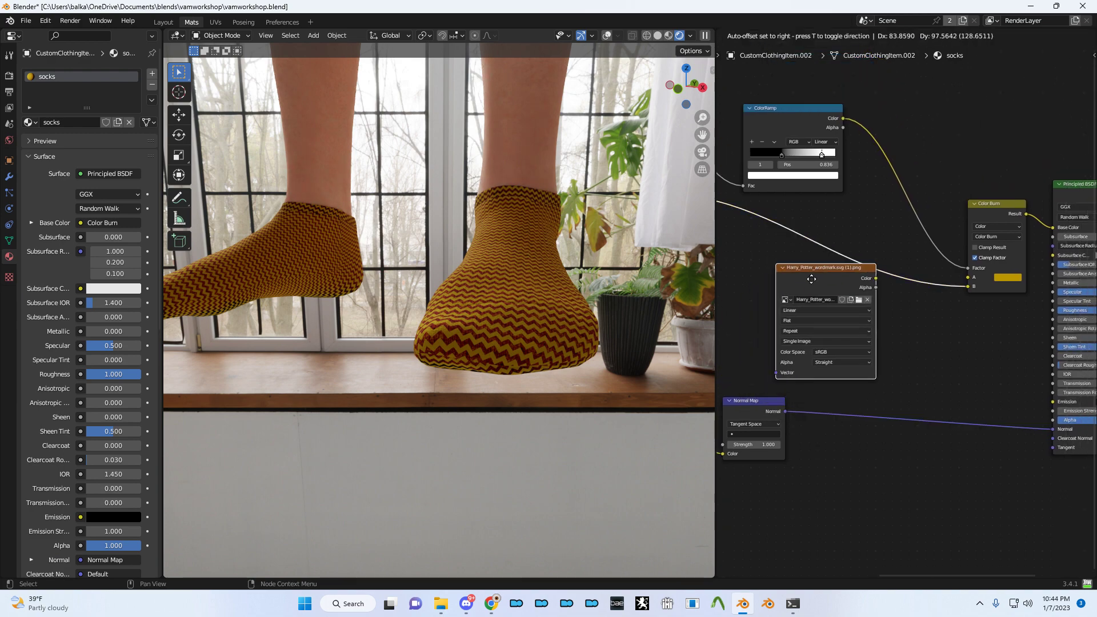
pyautogui.click(786, 288)
# - Duplicate the Color Burn node onto the base colour link and set its blend to Overlay
pyautogui.click(984, 222)
pyautogui.hotkey('shift', 'd')
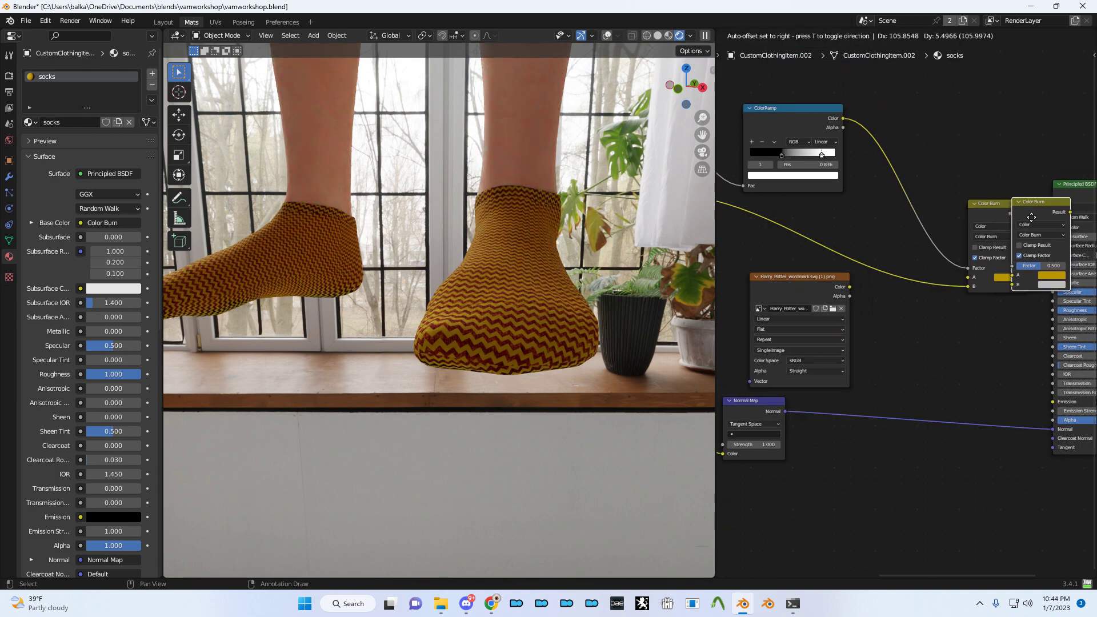
pyautogui.click(1029, 218)
pyautogui.scroll(2, 1058, 246)
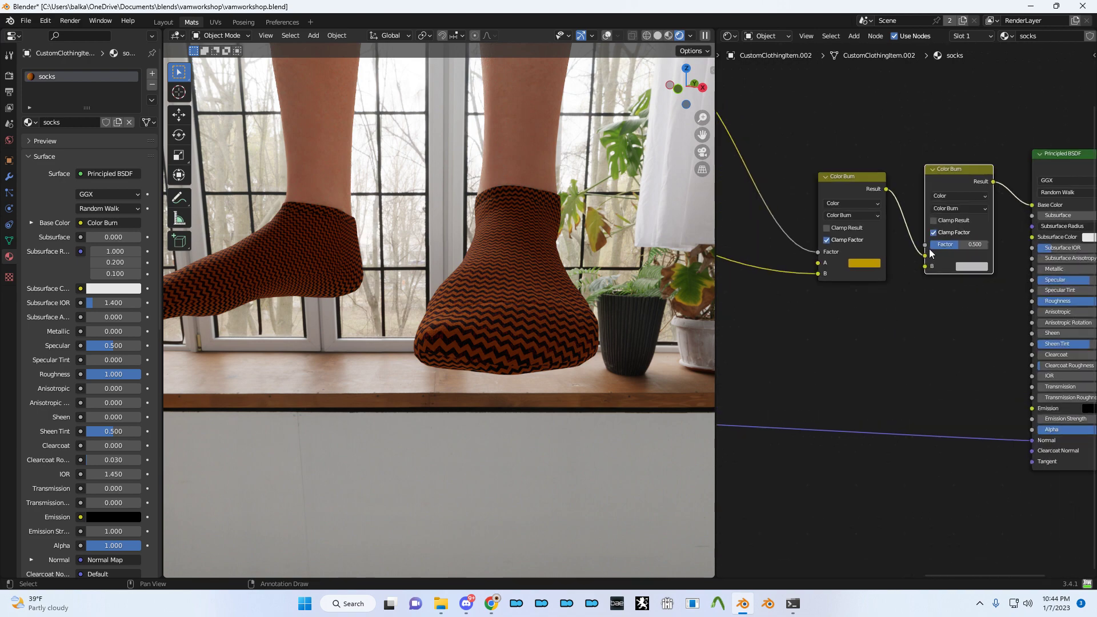
pyautogui.click(953, 208)
pyautogui.click(956, 320)
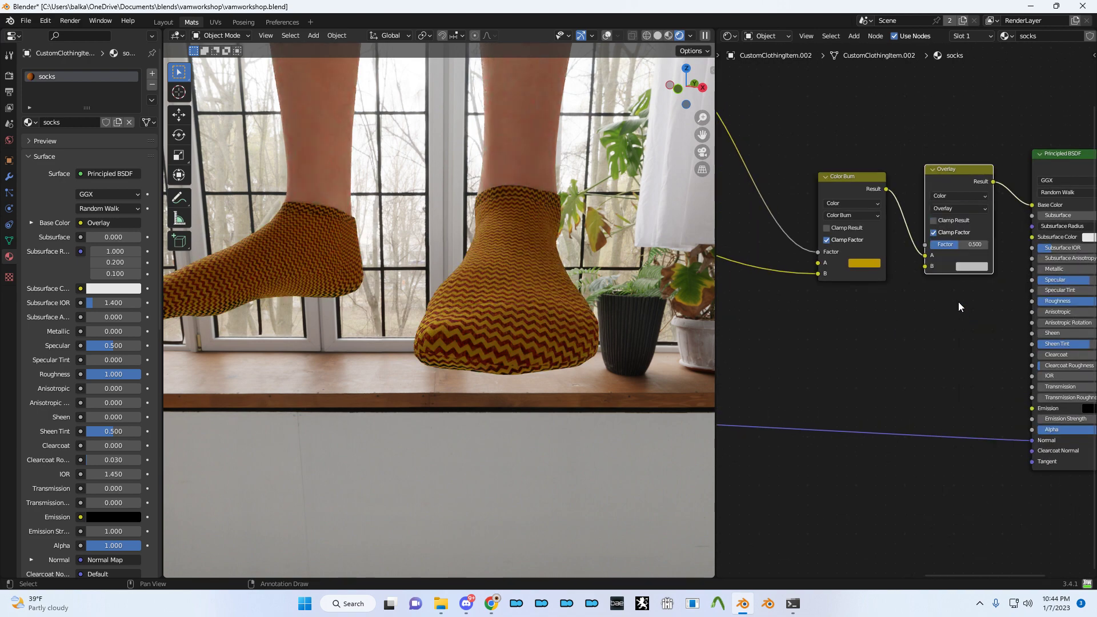
pyautogui.keyDown('ctrl'); pyautogui.hscroll(-5, 906, 347); pyautogui.keyUp('ctrl')
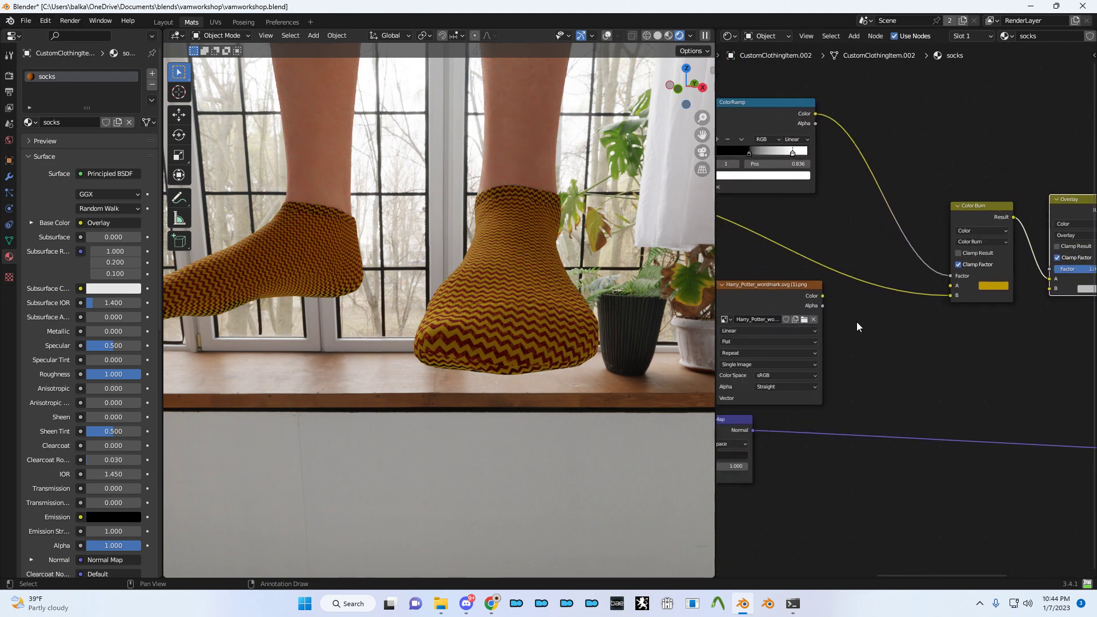
# - Wire the Harry Potter image into the Overlay node and move the image node left
pyautogui.moveTo(823, 296); pyautogui.dragTo(1050, 289)
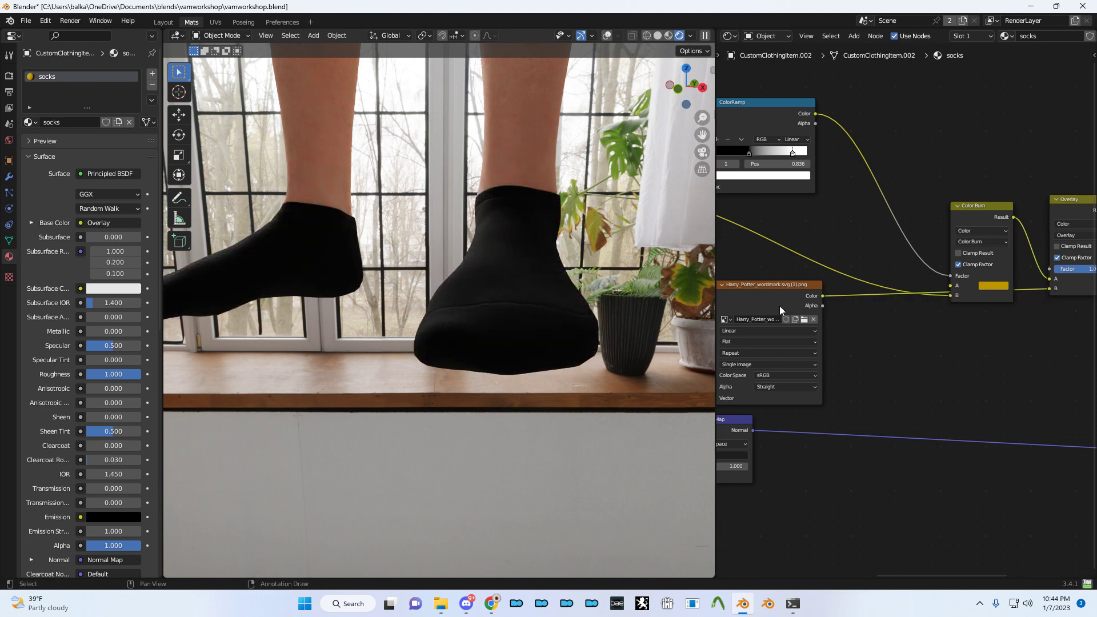
pyautogui.keyDown('ctrl'); pyautogui.hscroll(-3, 780, 306); pyautogui.keyUp('ctrl')
pyautogui.moveTo(899, 325)
pyautogui.mouseDown(button='middle')
pyautogui.moveTo(773, 339)
pyautogui.moveTo(799, 332)
pyautogui.mouseUp(button='middle')
pyautogui.moveTo(1031, 299); pyautogui.dragTo(1029, 296)
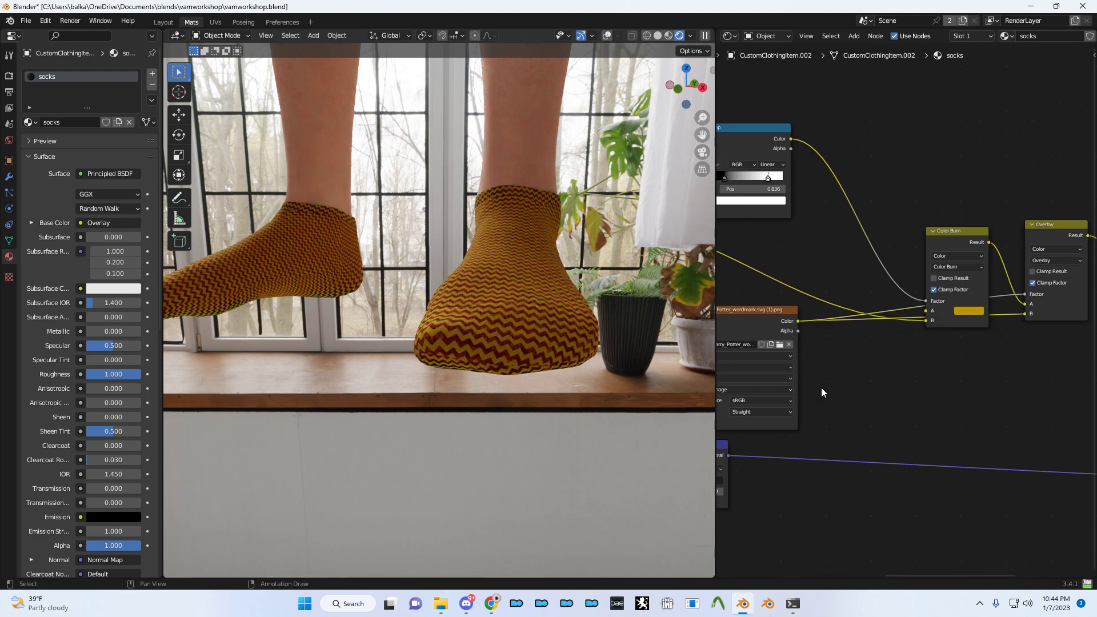
pyautogui.moveTo(762, 403); pyautogui.dragTo(920, 332, button='middle')
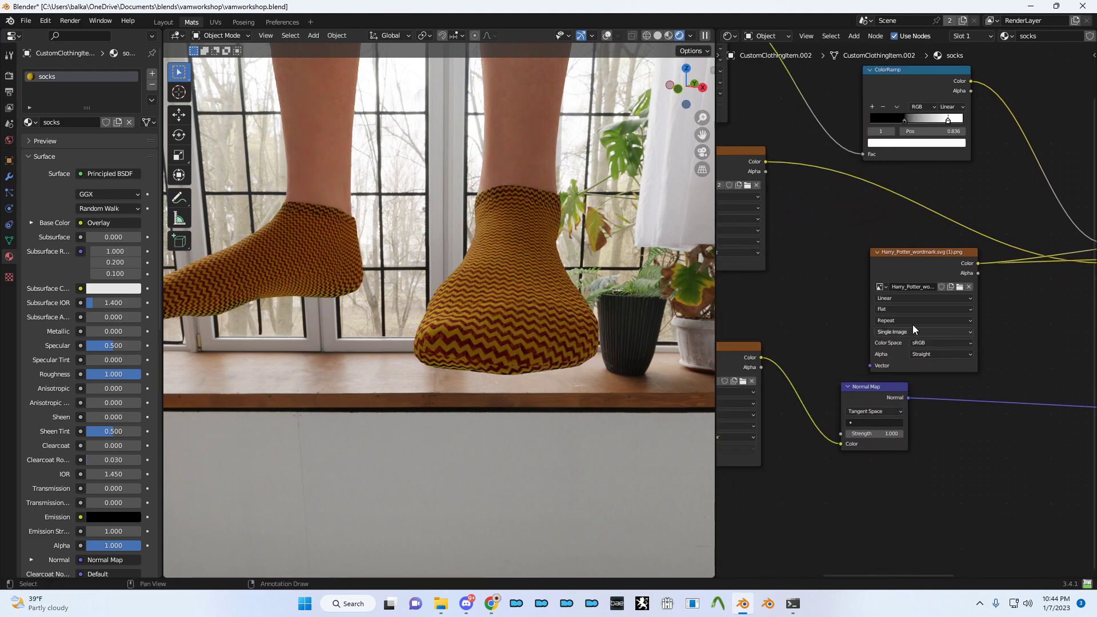
pyautogui.scroll(-2, 893, 266)
pyautogui.moveTo(903, 289); pyautogui.dragTo(794, 355)
# - Add Texture Coordinate and Mapping nodes to the wordmark image, trying scale 35.6 before reverting to 1
pyautogui.hotkey('ctrl', 't')
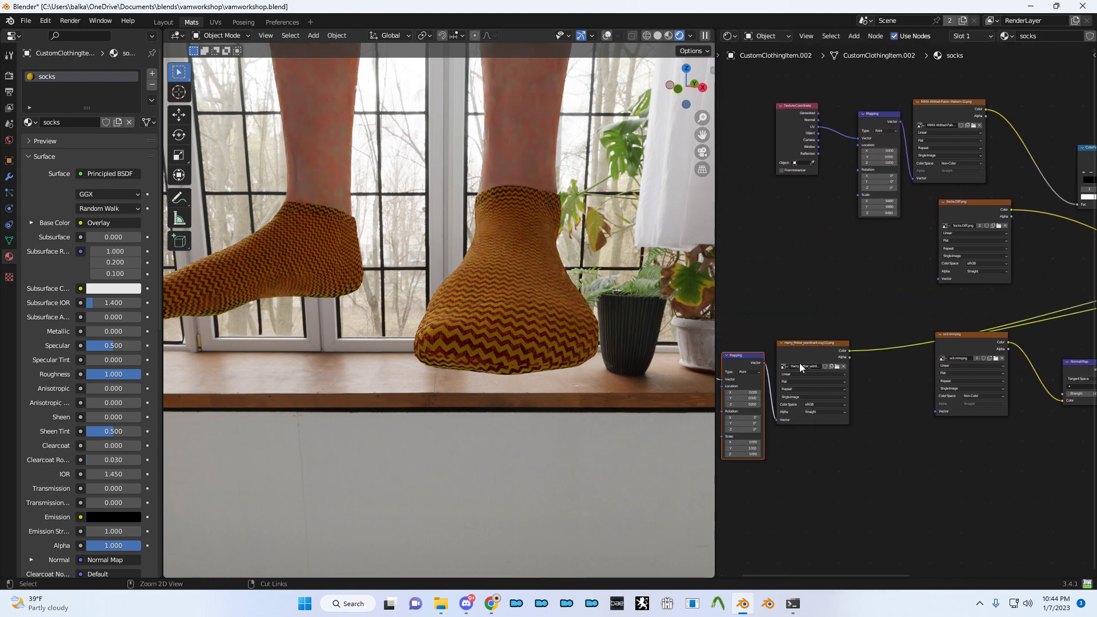
pyautogui.moveTo(804, 448); pyautogui.dragTo(925, 355, button='middle')
pyautogui.scroll(7, 924, 355)
pyautogui.moveTo(855, 363); pyautogui.dragTo(942, 341, button='middle')
pyautogui.scroll(3, 943, 342)
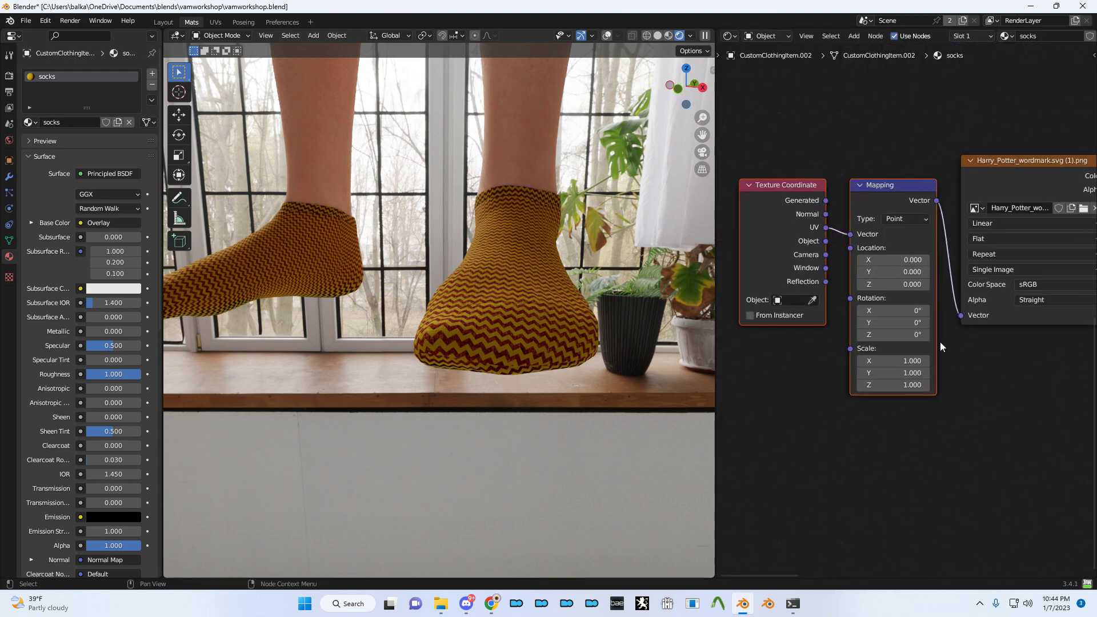
pyautogui.moveTo(909, 377); pyautogui.dragTo(832, 317, button='middle')
pyautogui.moveTo(821, 302); pyautogui.dragTo(1018, 328)
pyautogui.hotkey('ctrl', 'z')
# - Preview the wordmark on the socks, try scale 39.9, reset to 1, and feed Object coordinates into the mapping
pyautogui.scroll(-2, 904, 308)
pyautogui.keyDown('ctrl'); pyautogui.keyDown('shift'); pyautogui.click(923, 167); pyautogui.keyUp('shift'); pyautogui.keyUp('ctrl')
pyautogui.moveTo(870, 307); pyautogui.dragTo(1091, 323)
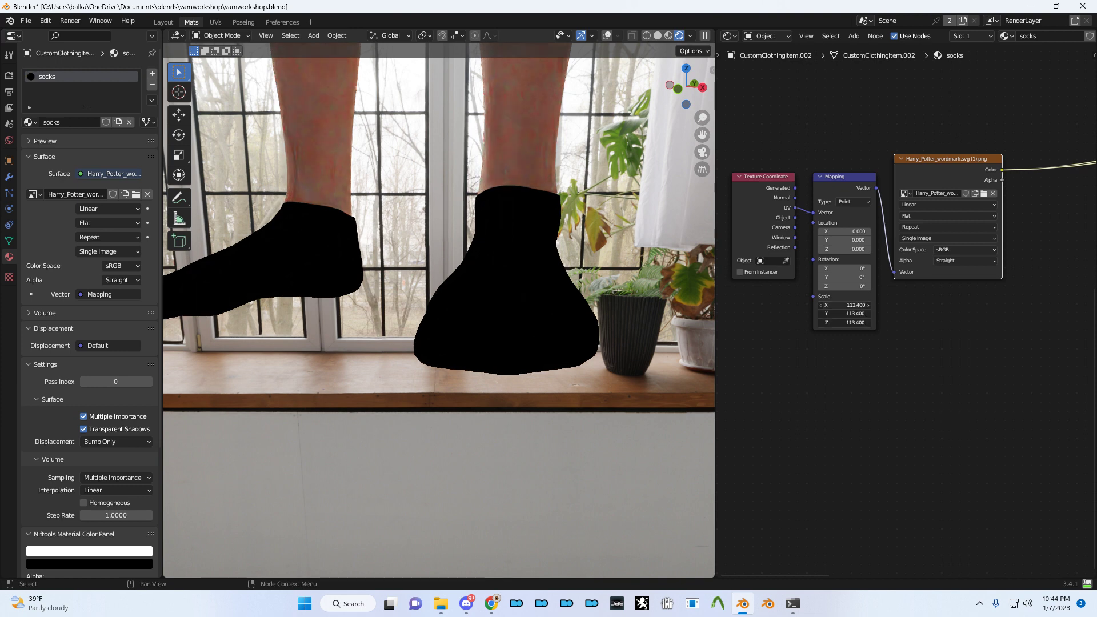
pyautogui.hotkey('ctrl', 'z')
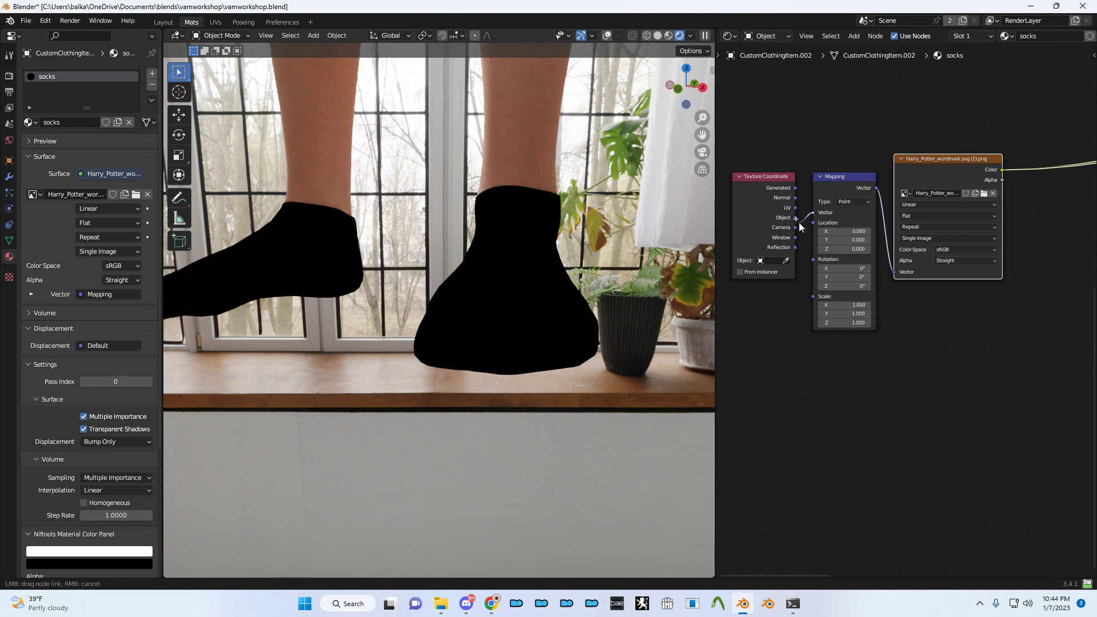
pyautogui.moveTo(794, 226); pyautogui.dragTo(794, 217)
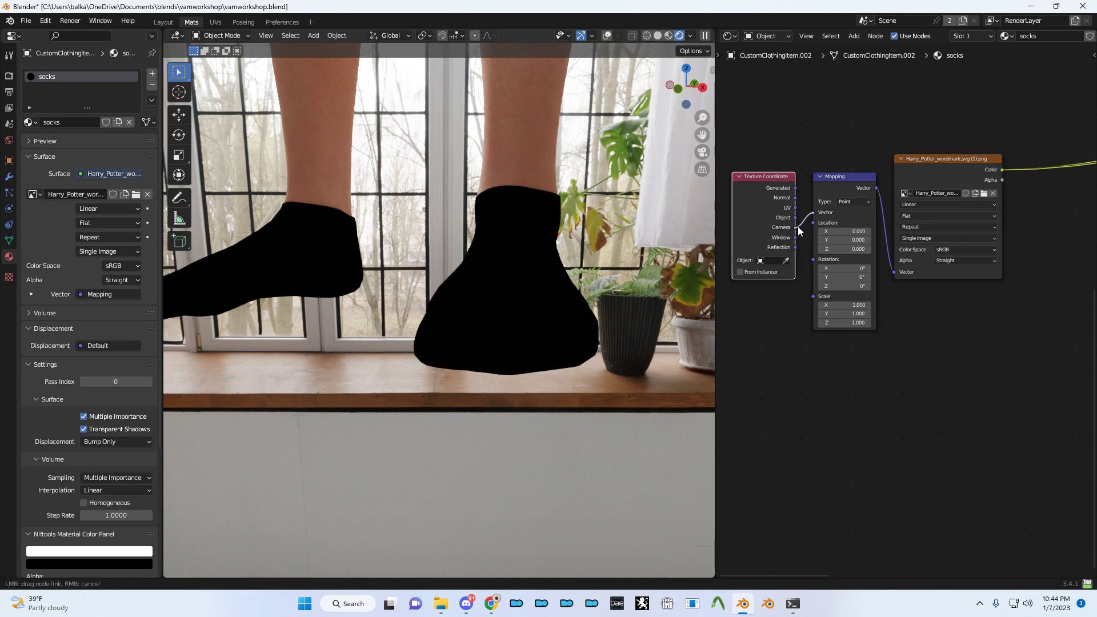
# - Raise and then lower the wordmark mapping scale with UV coordinates feeding the Mapping node
pyautogui.click(951, 271)
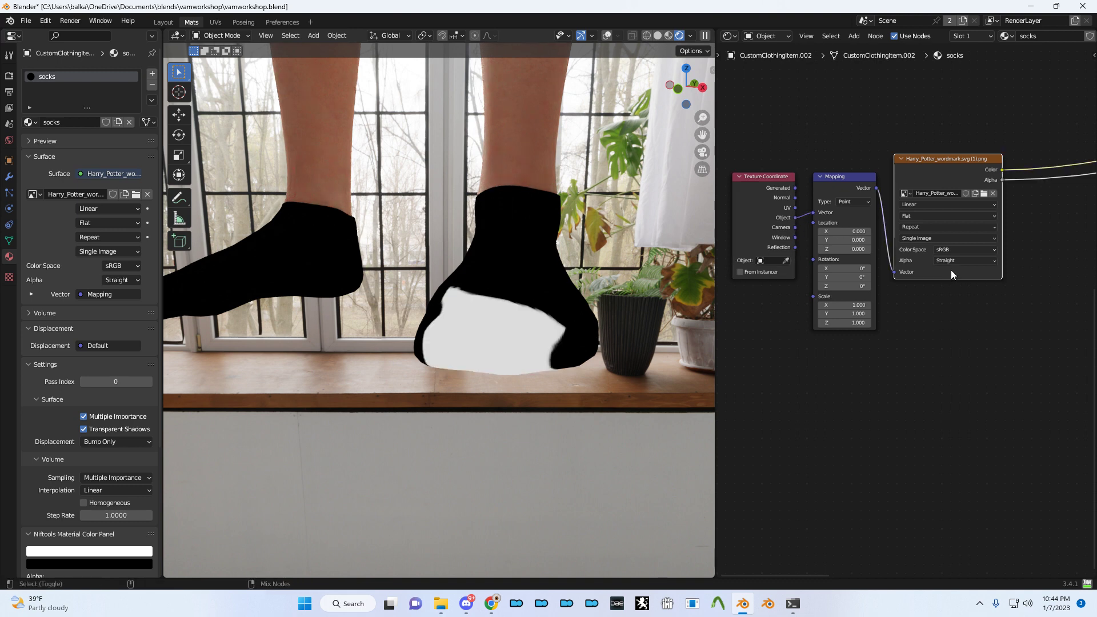
pyautogui.moveTo(846, 305); pyautogui.dragTo(1062, 323)
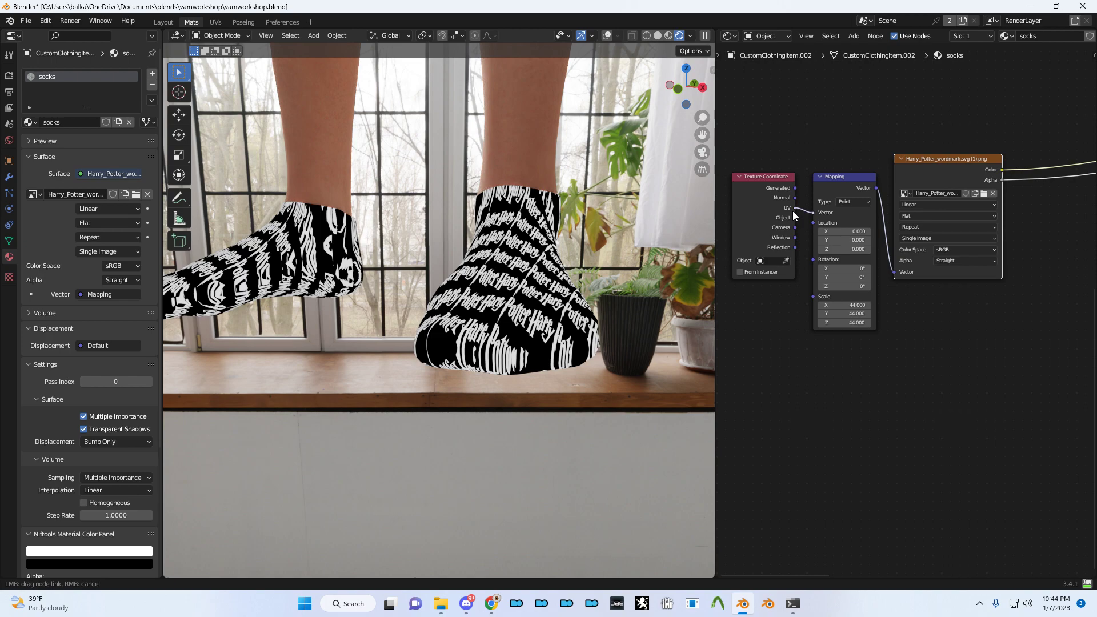
pyautogui.moveTo(793, 214); pyautogui.dragTo(793, 214)
pyautogui.moveTo(863, 304); pyautogui.dragTo(674, 322)
pyautogui.moveTo(602, 304); pyautogui.dragTo(571, 320, button='middle')
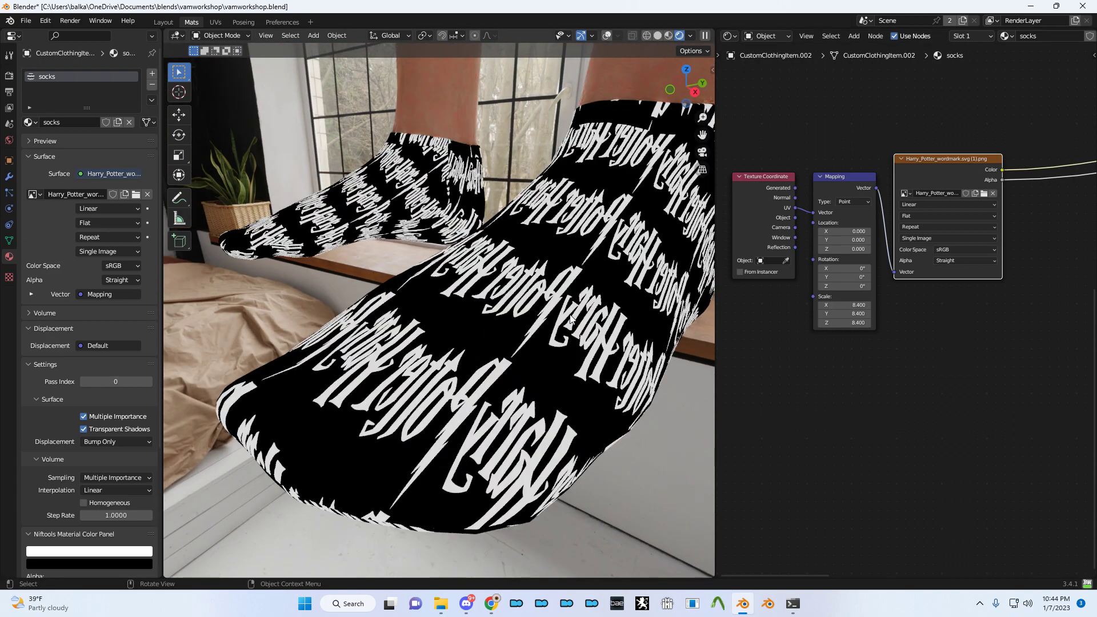
# - Compare Generated and Object coordinates, then settle on UV with a mapping scale of 7.17
pyautogui.keyDown('ctrl'); pyautogui.moveTo(794, 208); pyautogui.dragTo(795, 189); pyautogui.keyUp('ctrl')
pyautogui.moveTo(606, 268); pyautogui.dragTo(269, 269, button='middle')
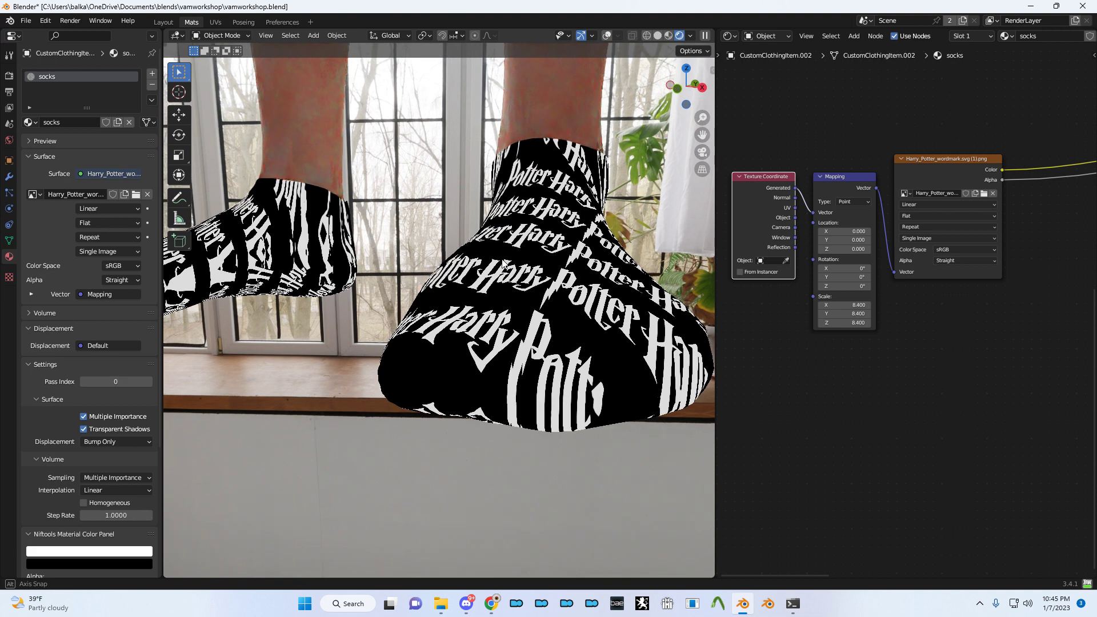
pyautogui.moveTo(795, 198); pyautogui.dragTo(802, 215)
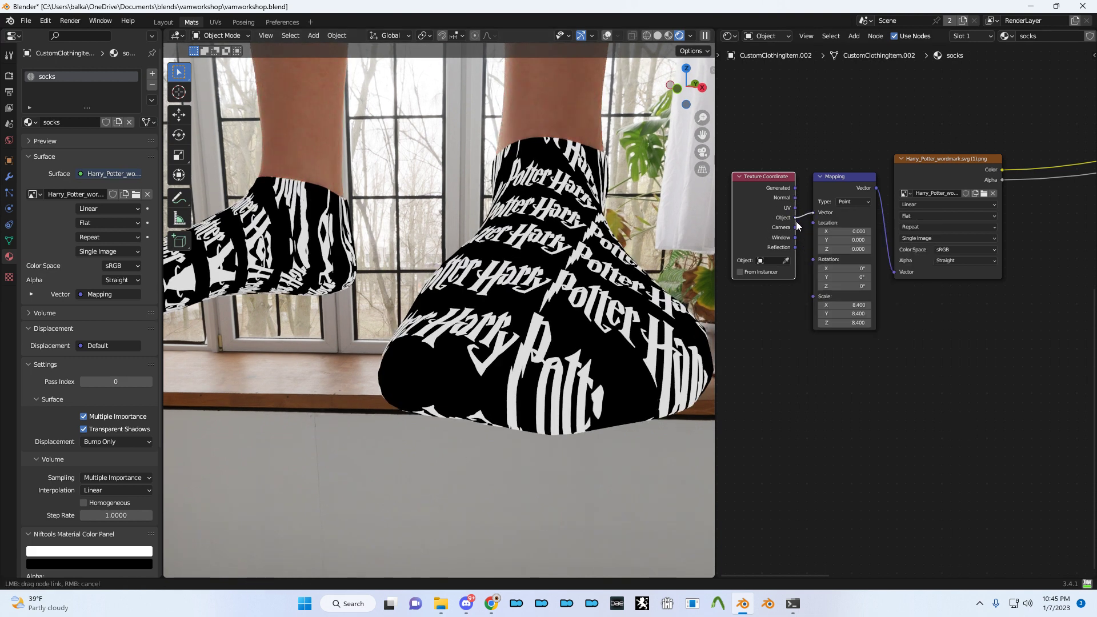
pyautogui.moveTo(797, 221); pyautogui.dragTo(796, 221)
pyautogui.keyDown('shift'); pyautogui.moveTo(843, 305); pyautogui.dragTo(869, 322); pyautogui.keyUp('shift')
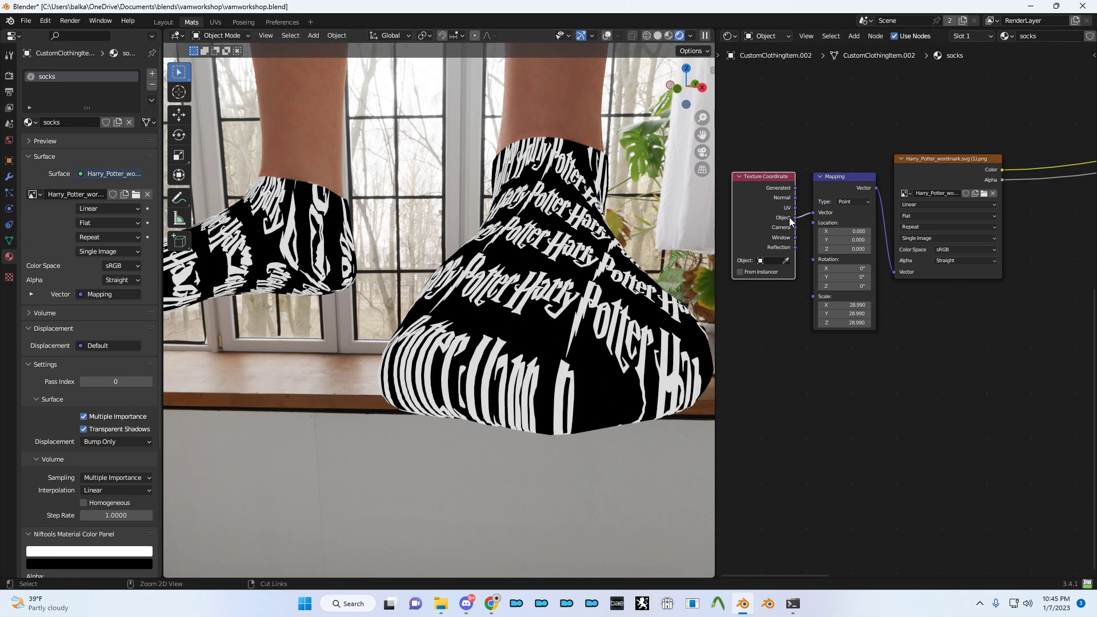
pyautogui.moveTo(795, 208); pyautogui.dragTo(812, 212)
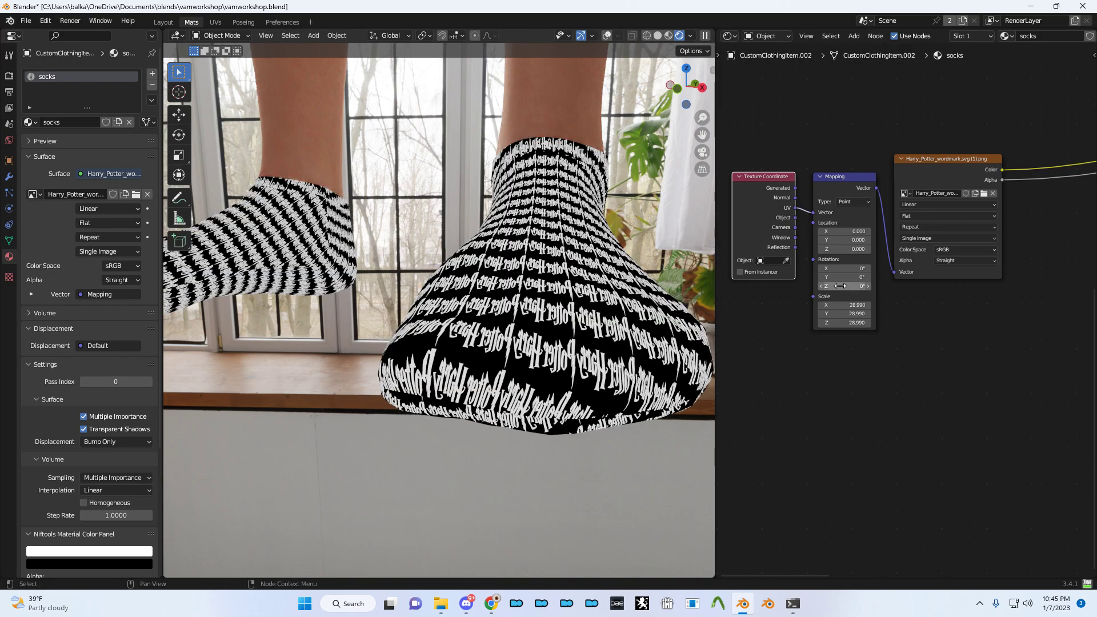
pyautogui.moveTo(845, 305); pyautogui.dragTo(803, 305)
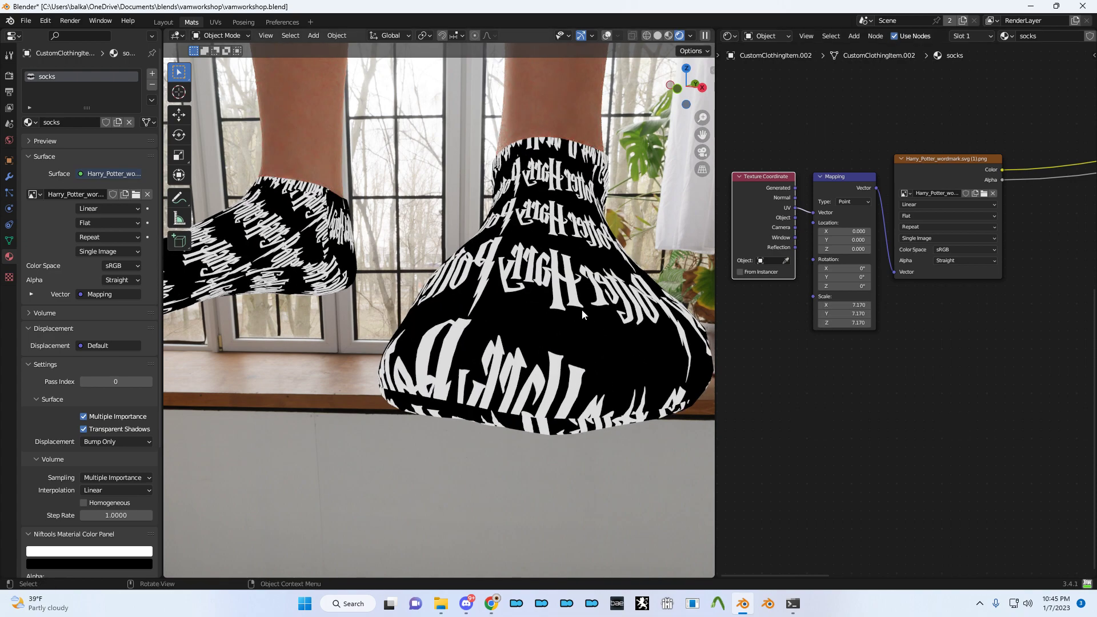
pyautogui.scroll(-5, 581, 310)
pyautogui.scroll(1, 929, 248)
pyautogui.scroll(1, 929, 248)
# - Test Clip extension with a 0.12 mapping scale, undo it, and save the file
pyautogui.click(926, 205)
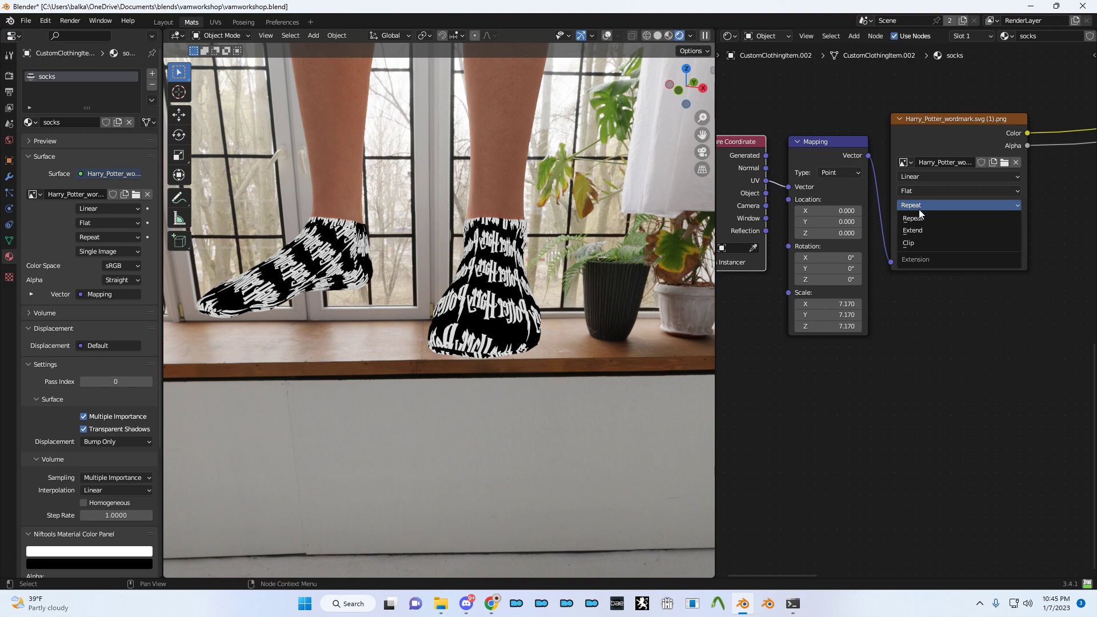
pyautogui.click(914, 244)
pyautogui.moveTo(828, 304); pyautogui.dragTo(948, 306)
pyautogui.write('1')
pyautogui.press('Return')
pyautogui.write('.12')
pyautogui.press('Return')
pyautogui.hotkey('ctrl', 'z')
pyautogui.hotkey('ctrl', 'z')
pyautogui.hotkey('ctrl', 'z')
pyautogui.hotkey('ctrl', 'z')
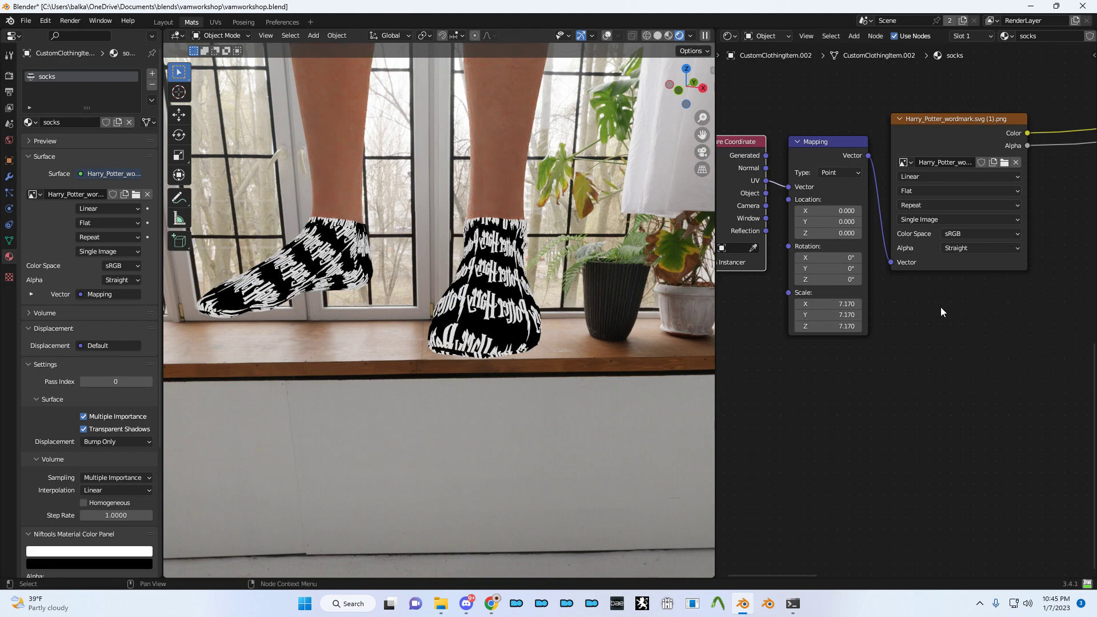
pyautogui.hotkey('ctrl', 's')
# - Preview the full Principled BSDF sock material on the socks again
pyautogui.scroll(-3, 958, 291)
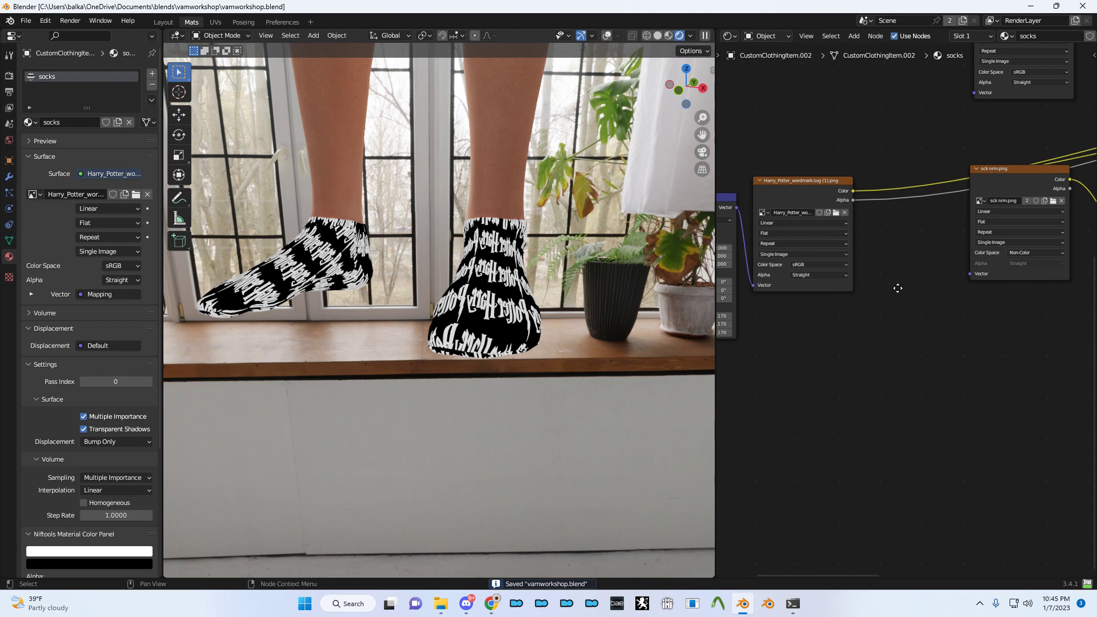
pyautogui.moveTo(1060, 275); pyautogui.dragTo(910, 300, button='middle')
pyautogui.scroll(-3, 909, 300)
pyautogui.moveTo(1044, 211)
pyautogui.mouseDown(button='middle')
pyautogui.moveTo(862, 255)
pyautogui.moveTo(1078, 238)
pyautogui.moveTo(1025, 216)
pyautogui.moveTo(874, 240)
pyautogui.moveTo(926, 282)
pyautogui.moveTo(835, 272)
pyautogui.moveTo(753, 286)
pyautogui.mouseUp(button='middle')
pyautogui.scroll(2, 925, 281)
pyautogui.keyDown('ctrl'); pyautogui.keyDown('shift'); pyautogui.click(945, 170); pyautogui.keyUp('shift'); pyautogui.keyUp('ctrl')
# - Swap the two inputs of the Overlay mix node
pyautogui.moveTo(872, 249); pyautogui.dragTo(971, 239, button='middle')
pyautogui.scroll(3, 908, 258)
pyautogui.scroll(3, 908, 258)
pyautogui.moveTo(861, 275)
pyautogui.mouseDown(button='middle')
pyautogui.moveTo(830, 237)
pyautogui.moveTo(828, 180)
pyautogui.moveTo(1001, 158)
pyautogui.moveTo(778, 262)
pyautogui.moveTo(807, 279)
pyautogui.moveTo(793, 282)
pyautogui.mouseUp(button='middle')
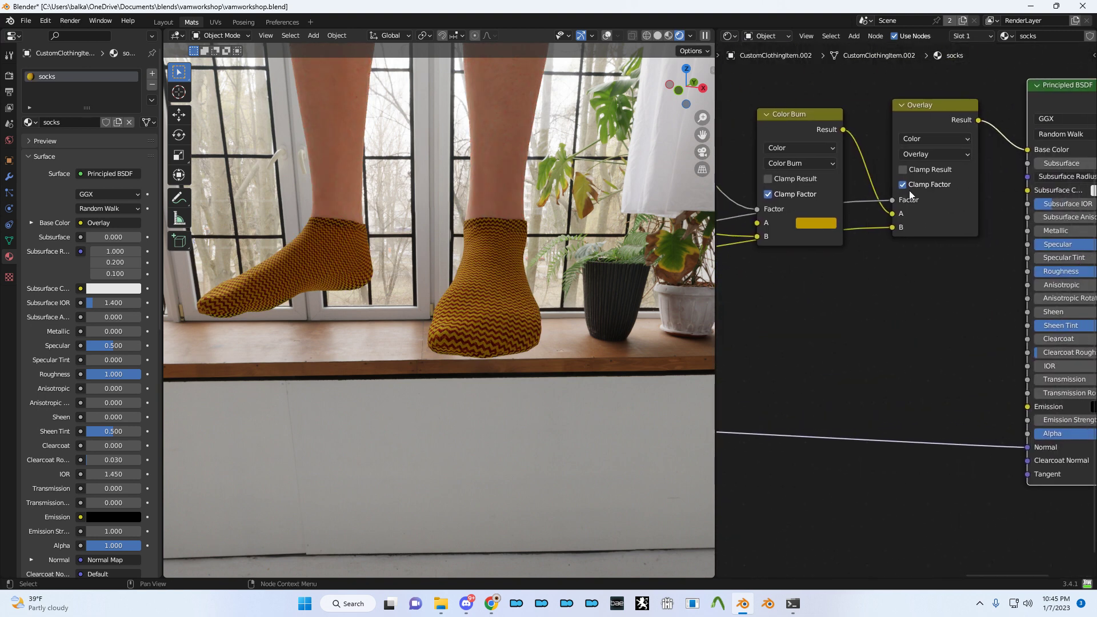
pyautogui.scroll(4, 909, 190)
pyautogui.scroll(2, 951, 180)
pyautogui.moveTo(975, 181); pyautogui.dragTo(948, 258, button='middle')
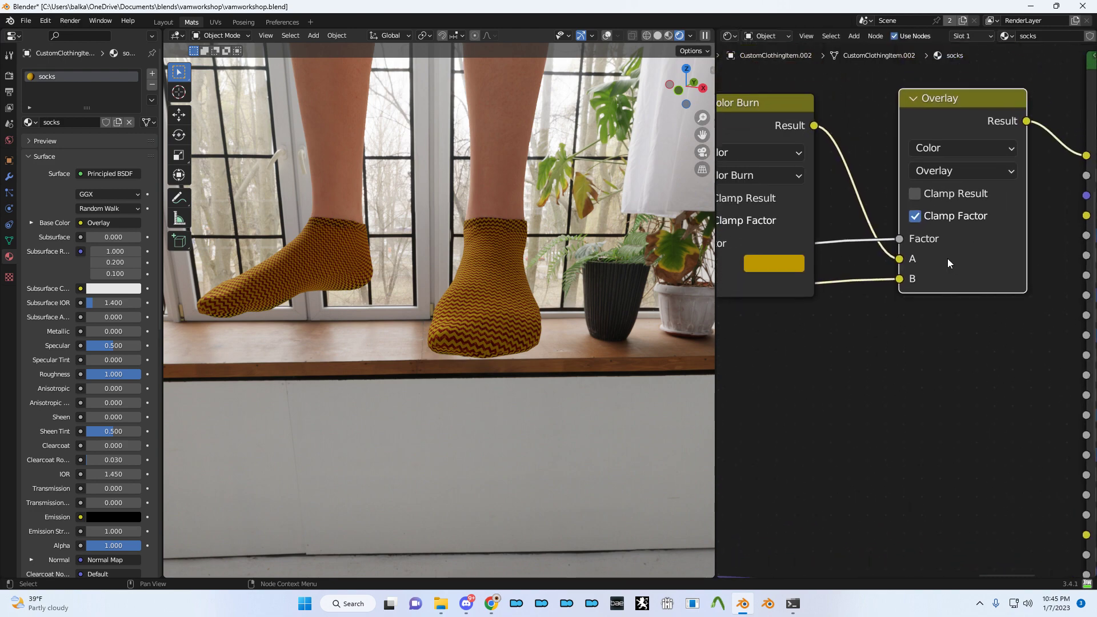
pyautogui.moveTo(869, 274); pyautogui.dragTo(1008, 233, button='middle')
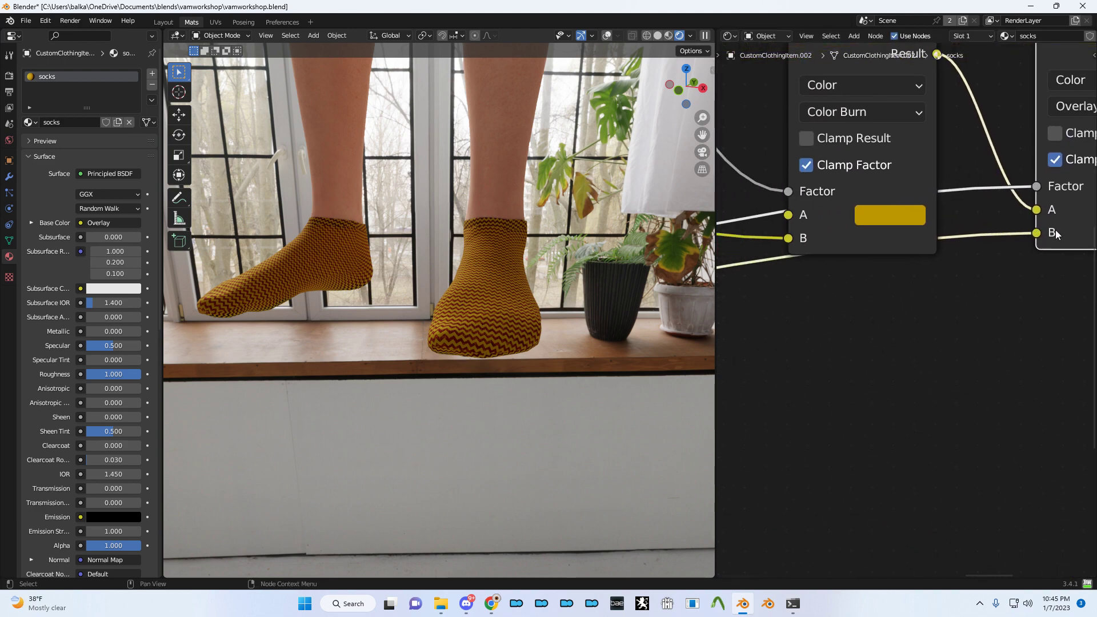
pyautogui.hotkey('alt', 's')
pyautogui.hotkey('alt', 's')
pyautogui.hotkey('alt', 's')
pyautogui.hotkey('alt', 's')
pyautogui.scroll(-2, 953, 258)
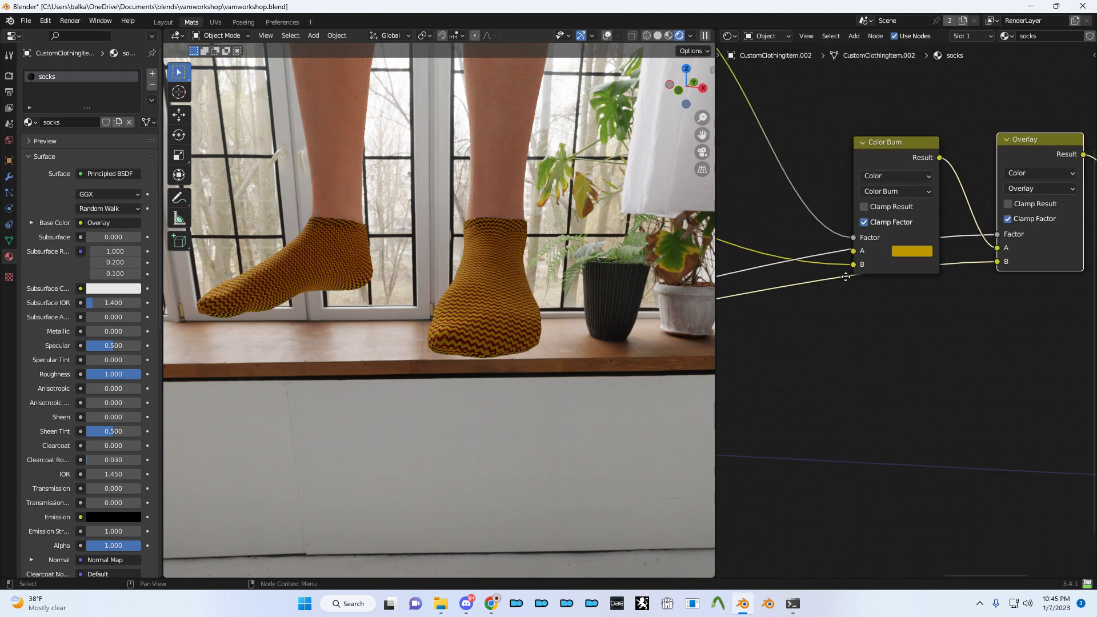
pyautogui.scroll(-3, 989, 253)
pyautogui.moveTo(796, 272); pyautogui.dragTo(991, 198, button='middle')
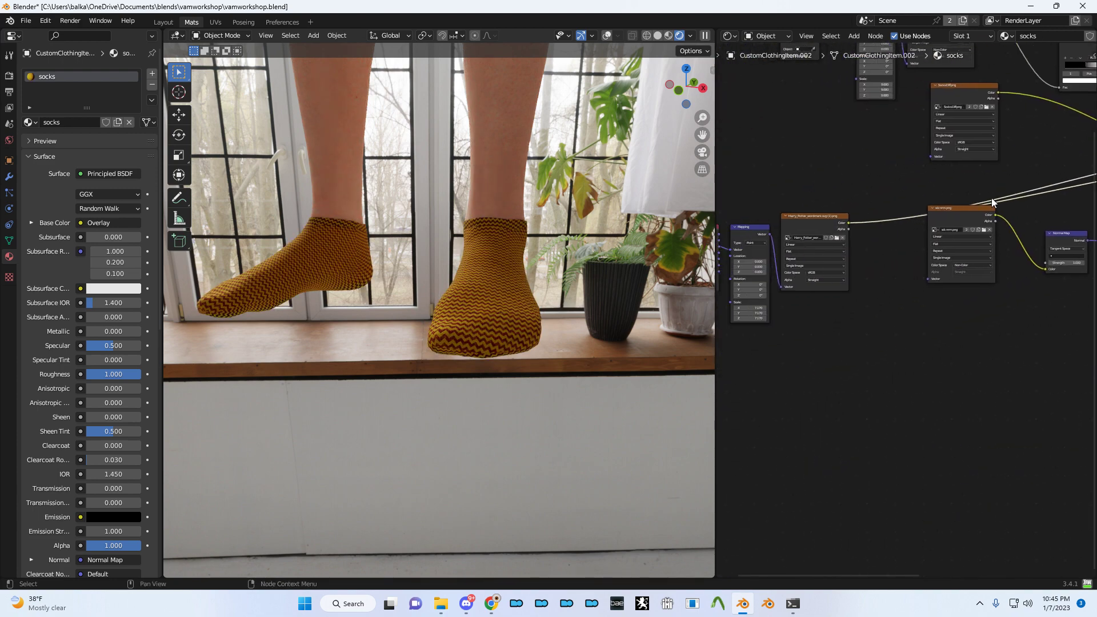
# - Preview the wordmark image on the socks and pick the sock as the Texture Coordinate object
pyautogui.keyDown('ctrl'); pyautogui.keyDown('shift'); pyautogui.click(818, 221); pyautogui.keyUp('shift'); pyautogui.keyUp('ctrl')
pyautogui.scroll(2, 805, 222)
pyautogui.moveTo(804, 222); pyautogui.dragTo(883, 250, button='middle')
pyautogui.scroll(2, 965, 256)
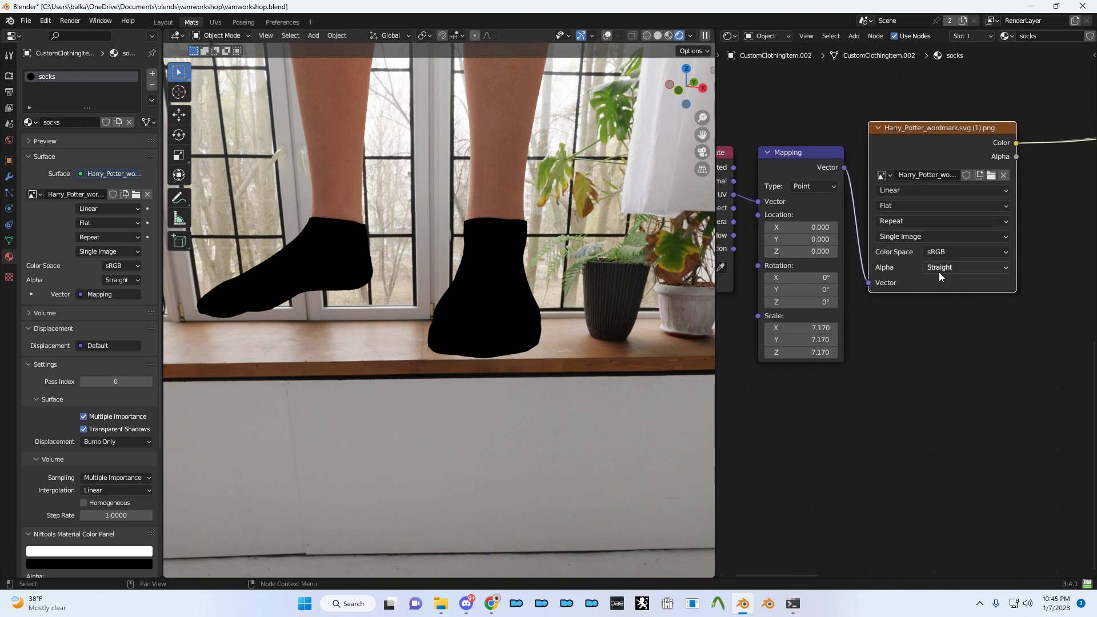
pyautogui.moveTo(1051, 276); pyautogui.dragTo(806, 310, button='middle')
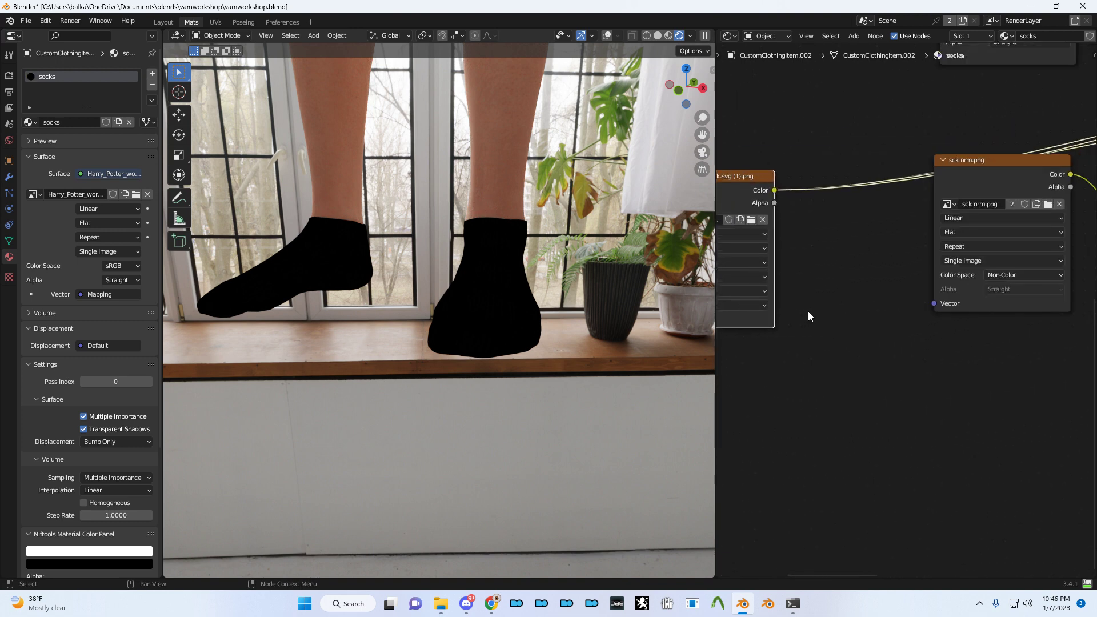
pyautogui.scroll(-2, 806, 311)
pyautogui.moveTo(872, 291); pyautogui.dragTo(978, 248, button='middle')
pyautogui.scroll(2, 837, 275)
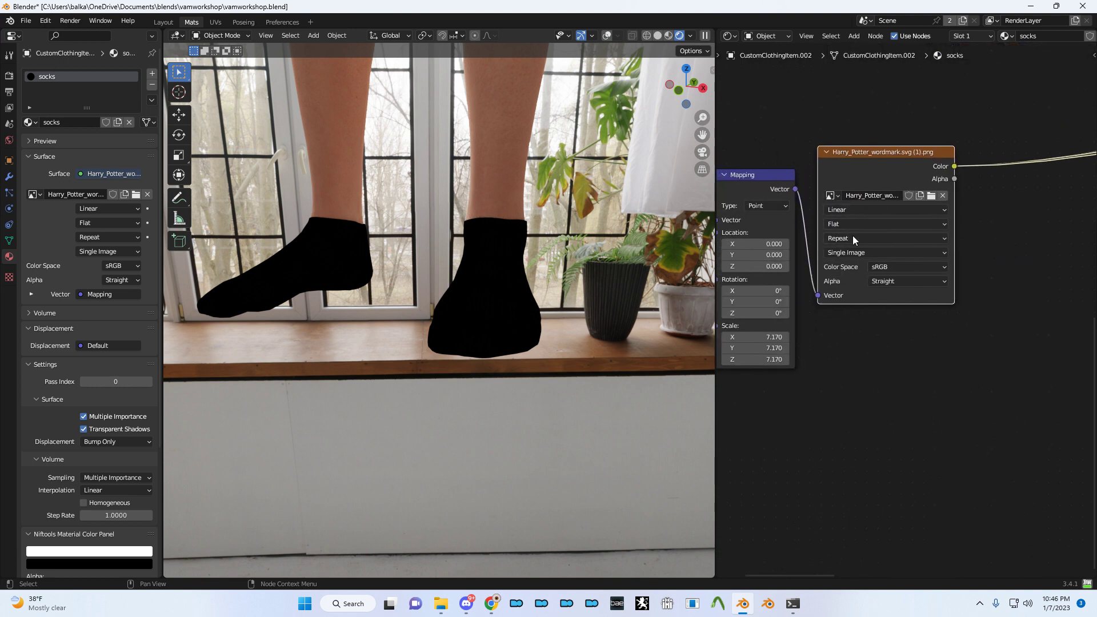
pyautogui.moveTo(832, 269); pyautogui.dragTo(825, 299, button='middle')
pyautogui.scroll(-3, 825, 299)
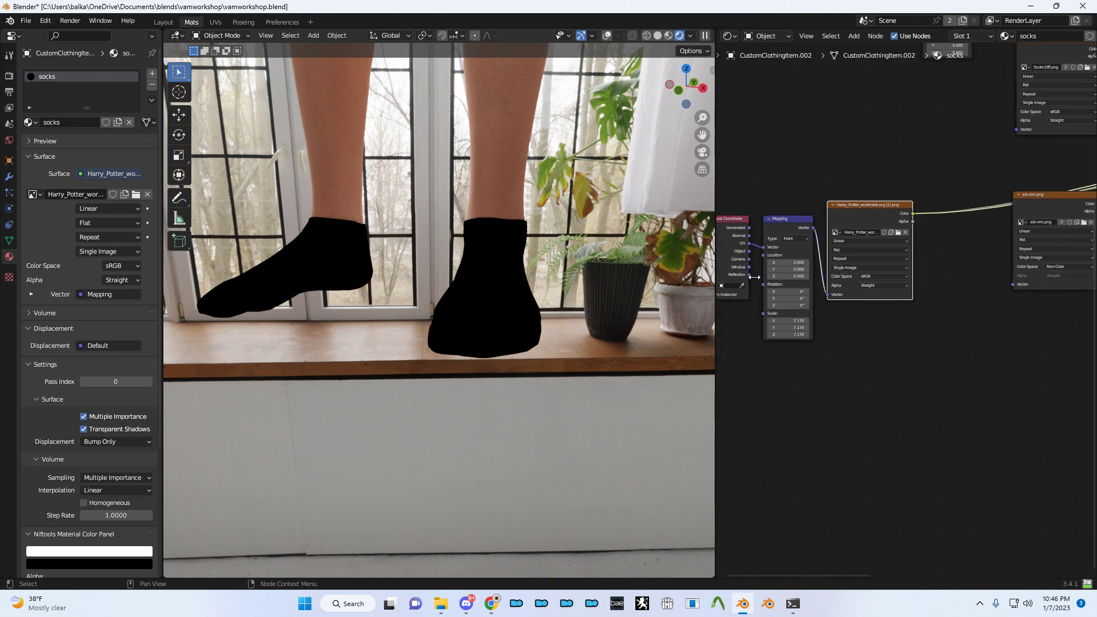
pyautogui.click(510, 305)
# - Add fresh texture coordinates, link UV into the Mapping Vector, and preview the wordmark again
pyautogui.scroll(3, 793, 287)
pyautogui.moveTo(793, 287); pyautogui.dragTo(899, 312, button='middle')
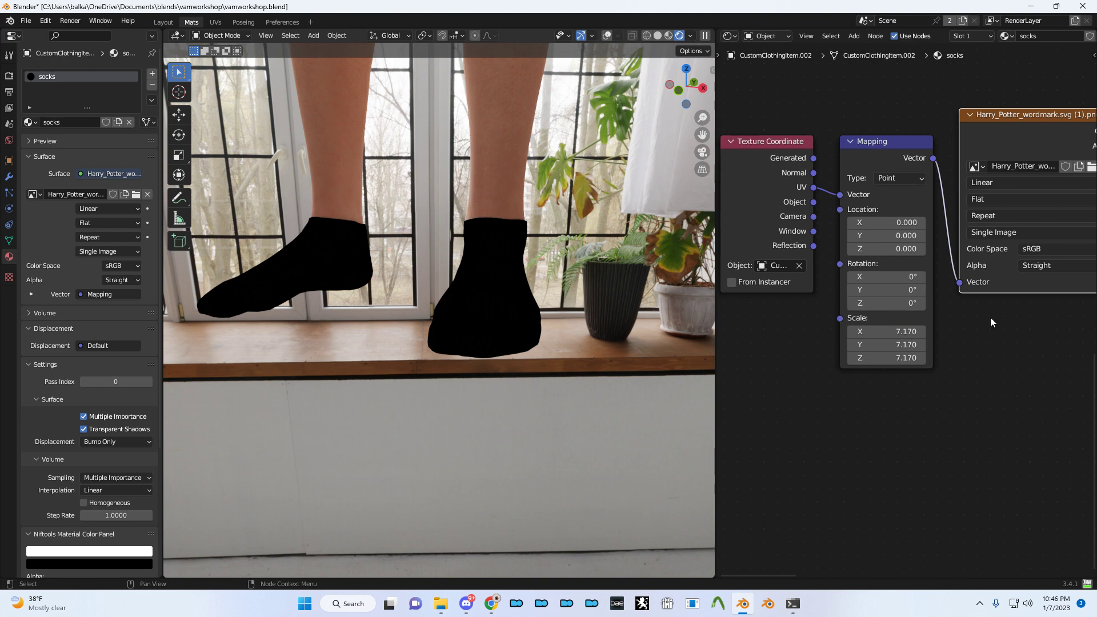
pyautogui.moveTo(989, 317); pyautogui.dragTo(813, 331, button='middle')
pyautogui.scroll(-2, 921, 316)
pyautogui.keyDown('ctrl'); pyautogui.keyDown('shift'); pyautogui.click(1064, 191); pyautogui.keyUp('shift'); pyautogui.keyUp('ctrl')
pyautogui.keyDown('ctrl'); pyautogui.keyDown('shift'); pyautogui.click(865, 197); pyautogui.keyUp('shift'); pyautogui.keyUp('ctrl')
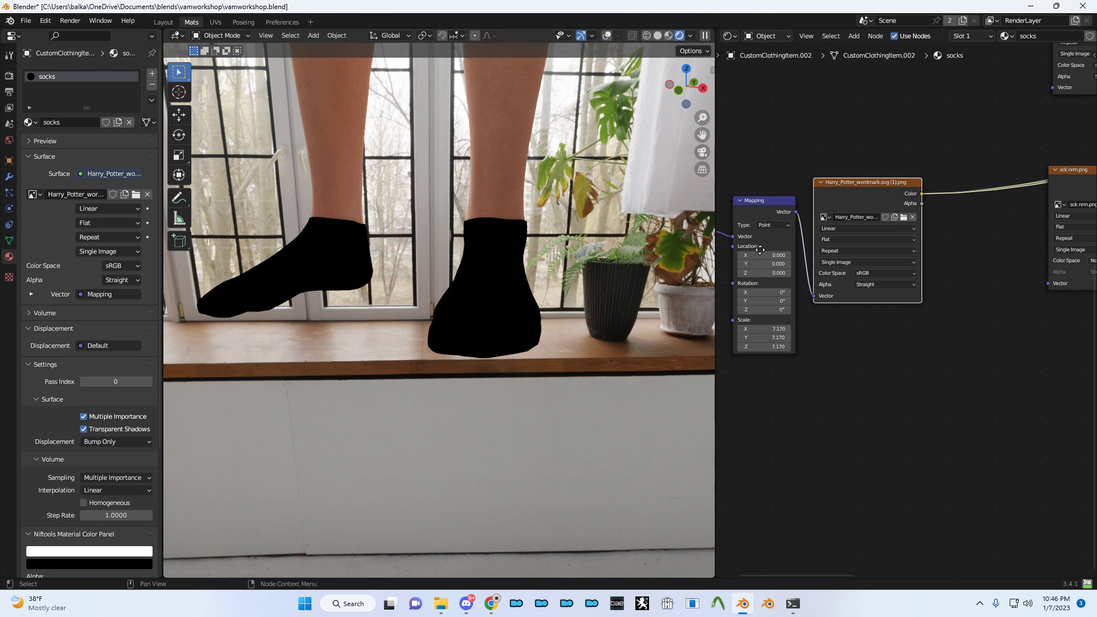
pyautogui.hotkey('ctrl', 't')
pyautogui.moveTo(830, 207); pyautogui.dragTo(828, 225)
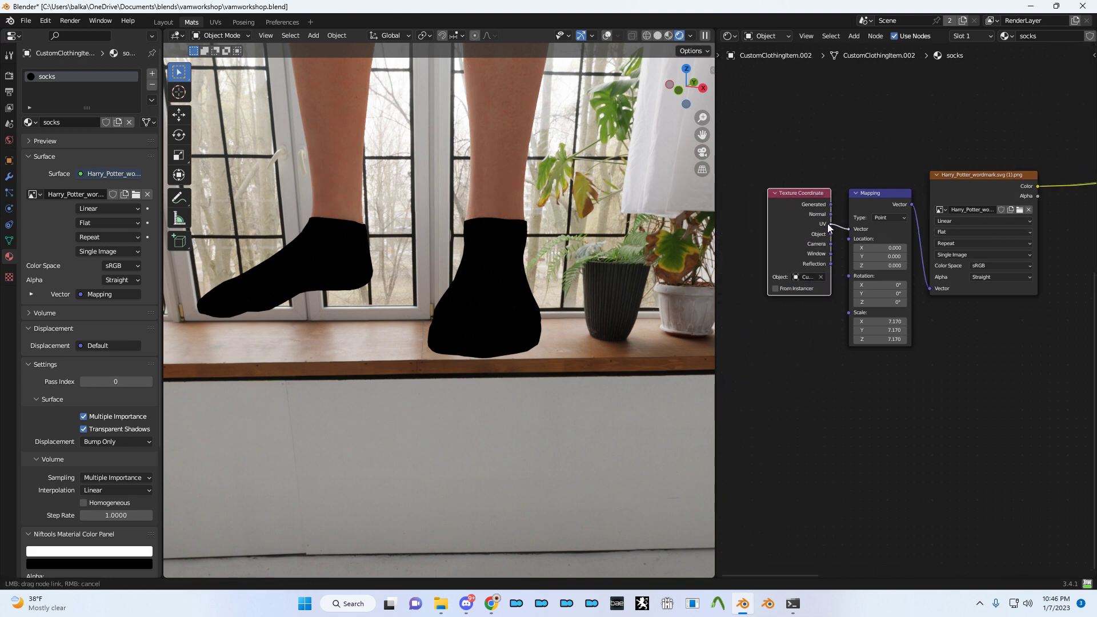
pyautogui.keyDown('ctrl'); pyautogui.keyDown('shift'); pyautogui.click(935, 200); pyautogui.keyUp('shift'); pyautogui.keyUp('ctrl')
# - Detach the Principled BSDF from the Material Output's Surface input
pyautogui.moveTo(1050, 293); pyautogui.dragTo(760, 329, button='middle')
pyautogui.scroll(-2, 883, 313)
pyautogui.moveTo(914, 326)
pyautogui.mouseDown(button='middle')
pyautogui.moveTo(1020, 328)
pyautogui.moveTo(824, 338)
pyautogui.mouseUp(button='middle')
pyautogui.scroll(4, 887, 320)
pyautogui.moveTo(988, 240); pyautogui.dragTo(908, 255, button='middle')
pyautogui.moveTo(1059, 174); pyautogui.dragTo(961, 228)
pyautogui.moveTo(846, 261); pyautogui.dragTo(845, 259)
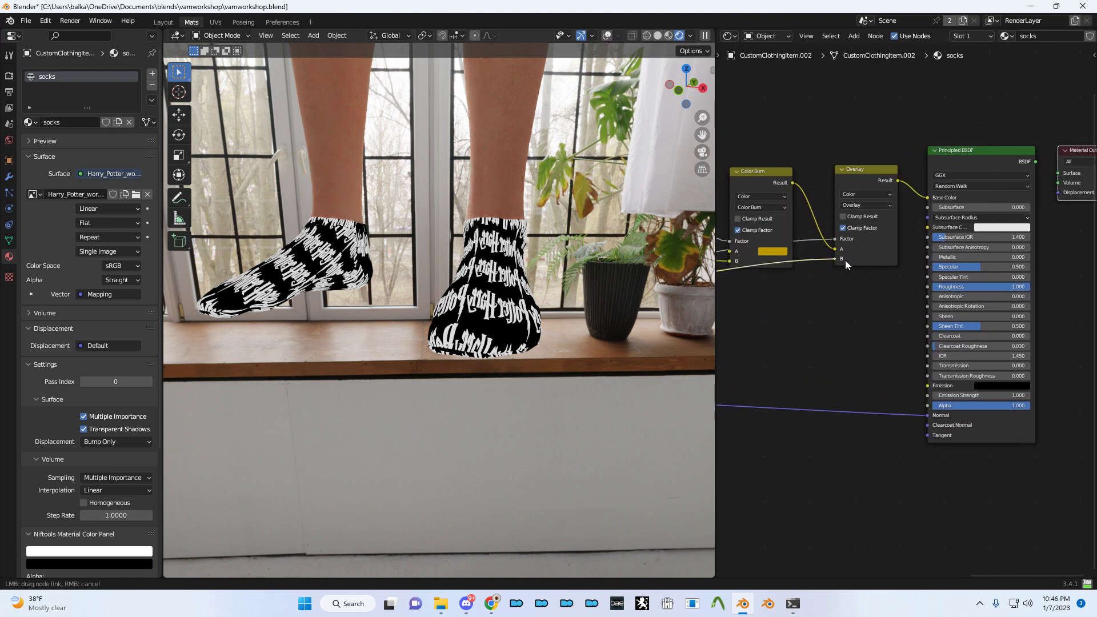
pyautogui.hotkey('ctrl', 'z')
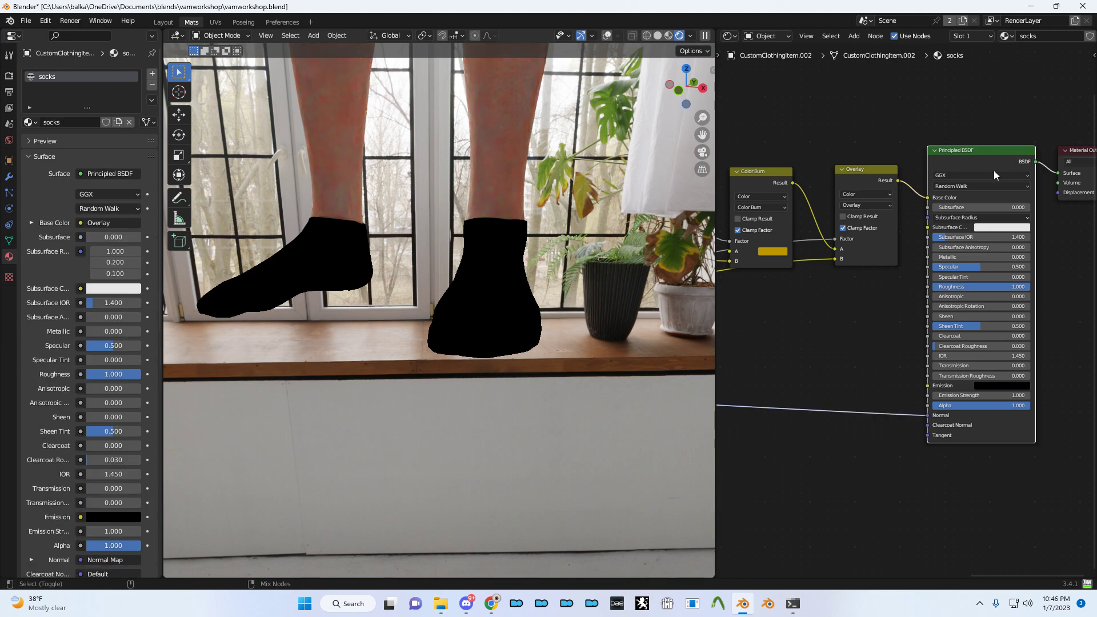
pyautogui.scroll(2, 996, 252)
pyautogui.moveTo(996, 253); pyautogui.dragTo(909, 270, button='middle')
pyautogui.scroll(-3, 909, 271)
pyautogui.moveTo(791, 301); pyautogui.dragTo(885, 245, button='middle')
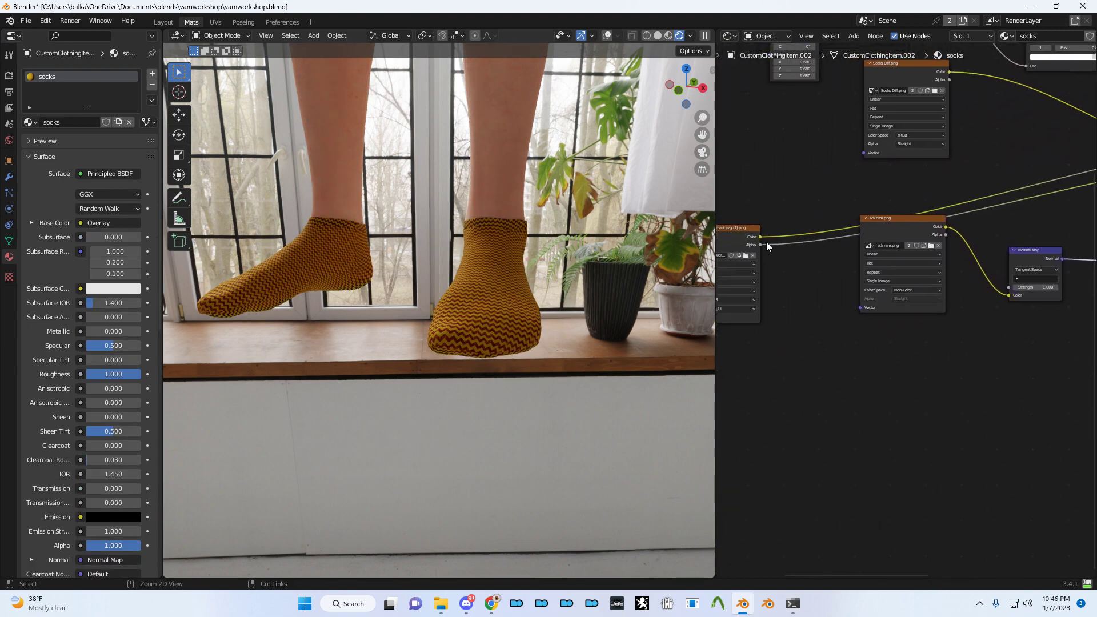
pyautogui.moveTo(760, 244)
pyautogui.mouseDown()
pyautogui.moveTo(1074, 177)
pyautogui.moveTo(1084, 143)
pyautogui.moveTo(998, 143)
pyautogui.mouseUp()
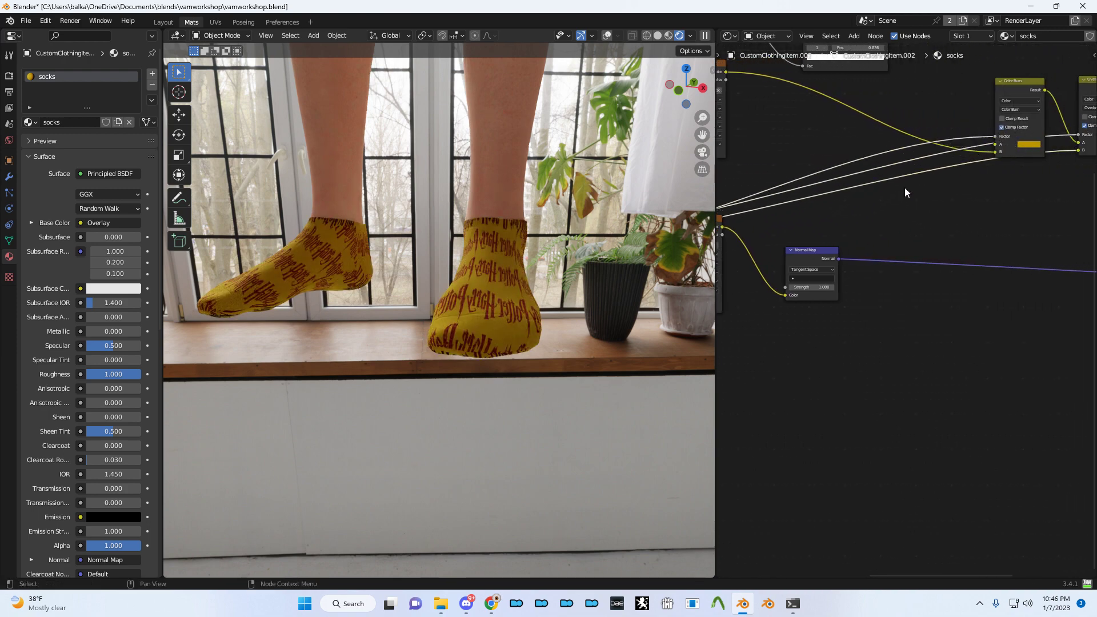
pyautogui.scroll(5, 548, 237)
pyautogui.hotkey('ctrl', 's')
pyautogui.moveTo(547, 238); pyautogui.dragTo(657, 237, button='middle')
pyautogui.scroll(-6, 554, 247)
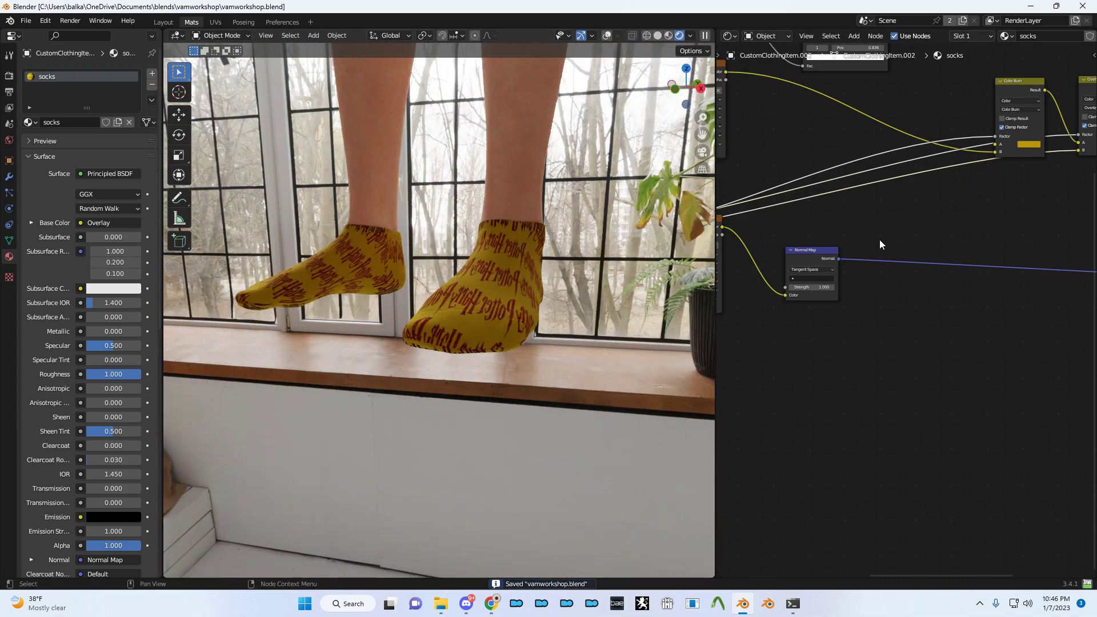
pyautogui.moveTo(570, 249); pyautogui.dragTo(585, 262, button='middle')
pyautogui.moveTo(912, 254); pyautogui.dragTo(959, 238, button='middle')
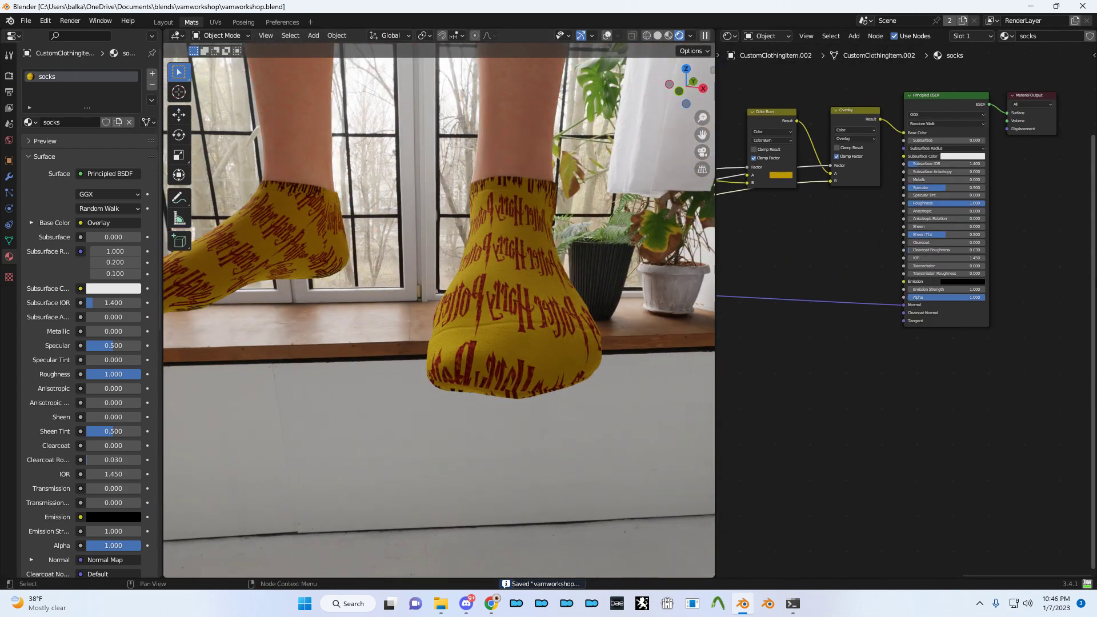
pyautogui.moveTo(828, 239)
pyautogui.mouseDown(button='middle')
pyautogui.moveTo(798, 311)
pyautogui.moveTo(813, 243)
pyautogui.moveTo(868, 177)
pyautogui.moveTo(880, 171)
pyautogui.moveTo(944, 230)
pyautogui.moveTo(1062, 137)
pyautogui.mouseUp(button='middle')
pyautogui.scroll(-1, 945, 230)
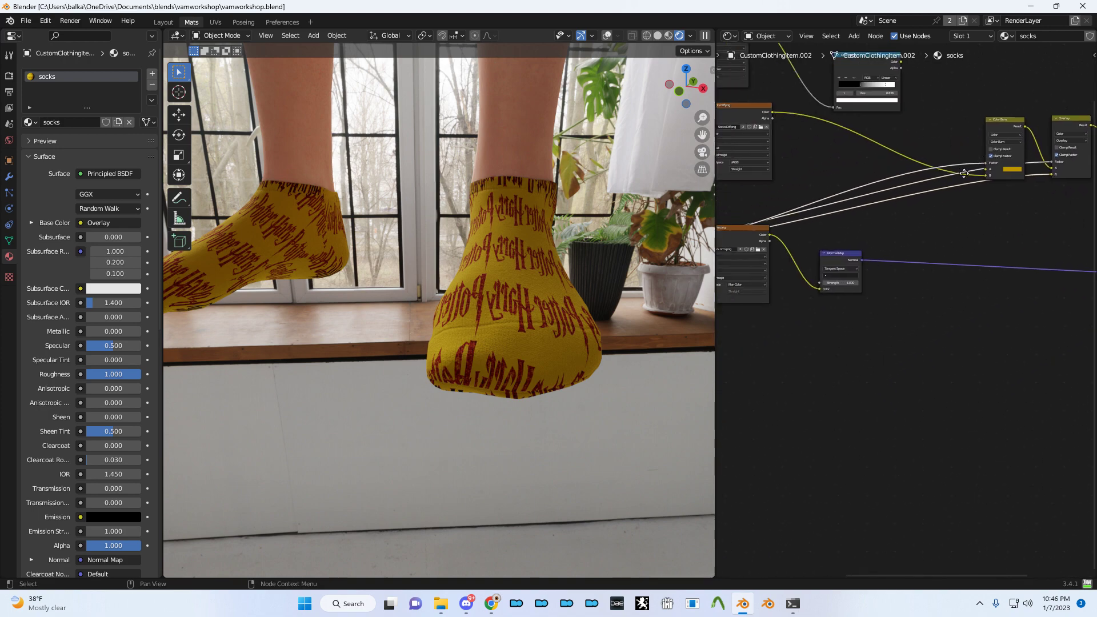
pyautogui.moveTo(857, 229); pyautogui.dragTo(914, 212, button='middle')
pyautogui.moveTo(737, 221); pyautogui.dragTo(812, 218, button='middle')
pyautogui.moveTo(817, 215); pyautogui.dragTo(962, 174)
# - Add a Reroute and route the wordmark image's Alpha through it to Roughness
pyautogui.hotkey('shift', 'a')
pyautogui.click(873, 195)
pyautogui.write('invert')
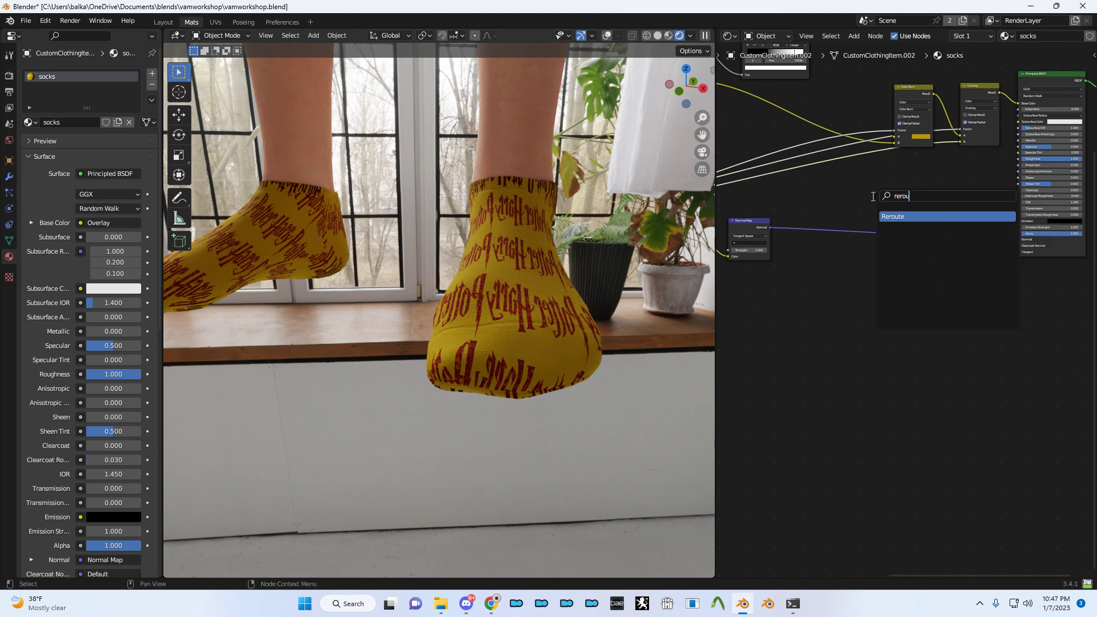
pyautogui.press('Return')
pyautogui.click(872, 196)
pyautogui.keyDown('ctrl'); pyautogui.hscroll(-8, 853, 211); pyautogui.keyUp('ctrl')
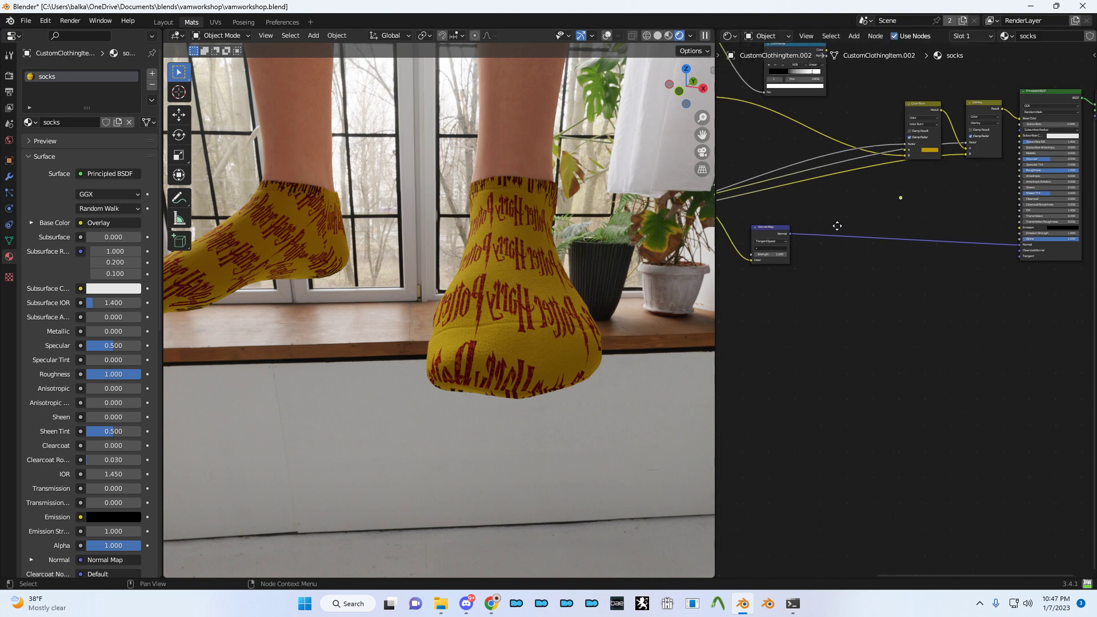
pyautogui.click(779, 190)
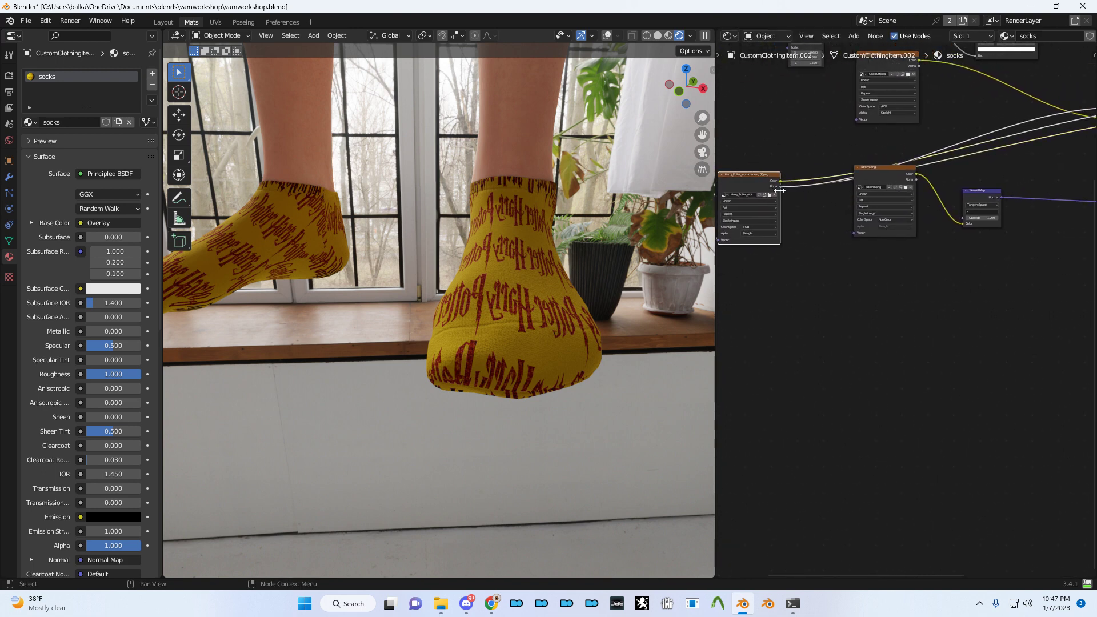
pyautogui.moveTo(781, 187)
pyautogui.mouseDown()
pyautogui.moveTo(1091, 177)
pyautogui.moveTo(962, 163)
pyautogui.moveTo(971, 160)
pyautogui.mouseUp()
pyautogui.scroll(4, 815, 266)
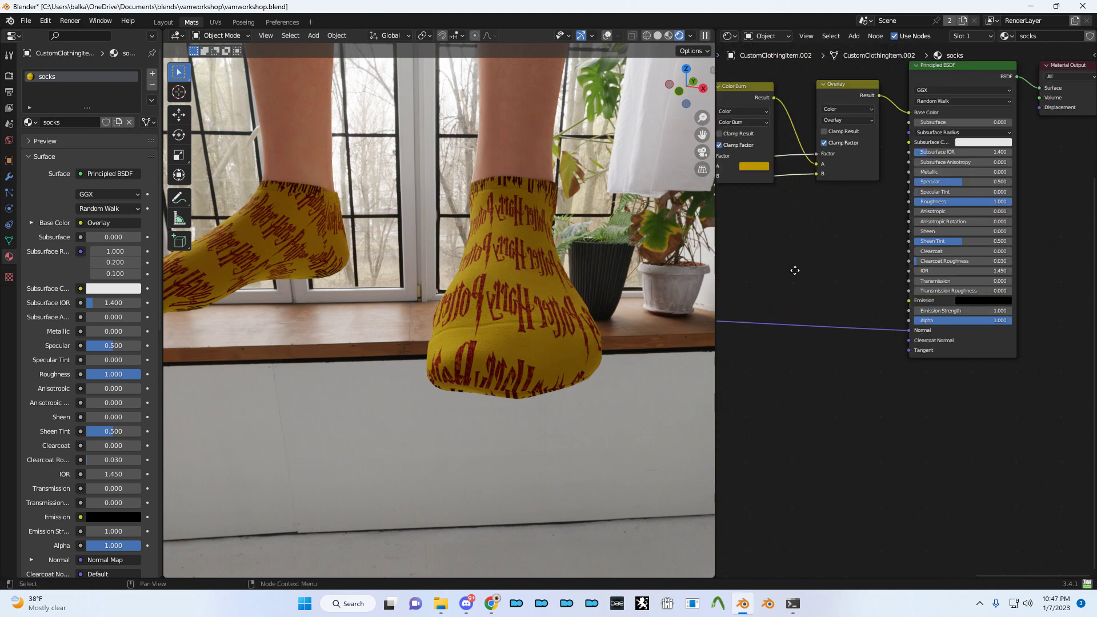
pyautogui.keyDown('ctrl'); pyautogui.hscroll(-2, 821, 263); pyautogui.keyUp('ctrl')
pyautogui.moveTo(766, 250); pyautogui.dragTo(971, 202)
pyautogui.scroll(2, 908, 216)
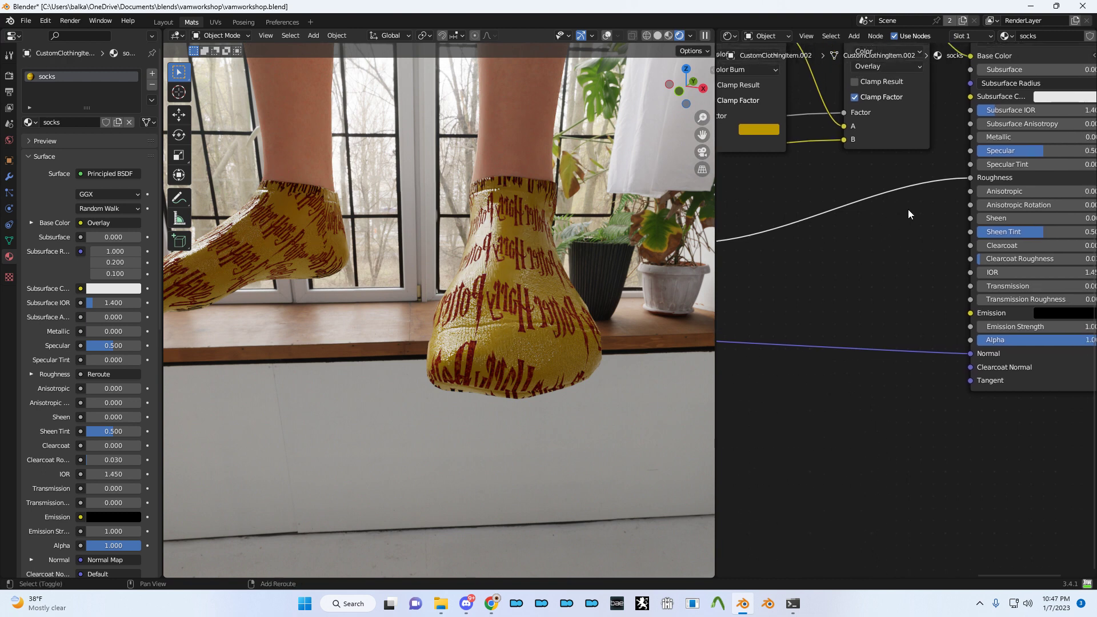
# - Insert an Invert node on the Roughness link and save the file
pyautogui.hotkey('shift', 'a')
pyautogui.write('invert')
pyautogui.press('Return')
pyautogui.click(844, 202)
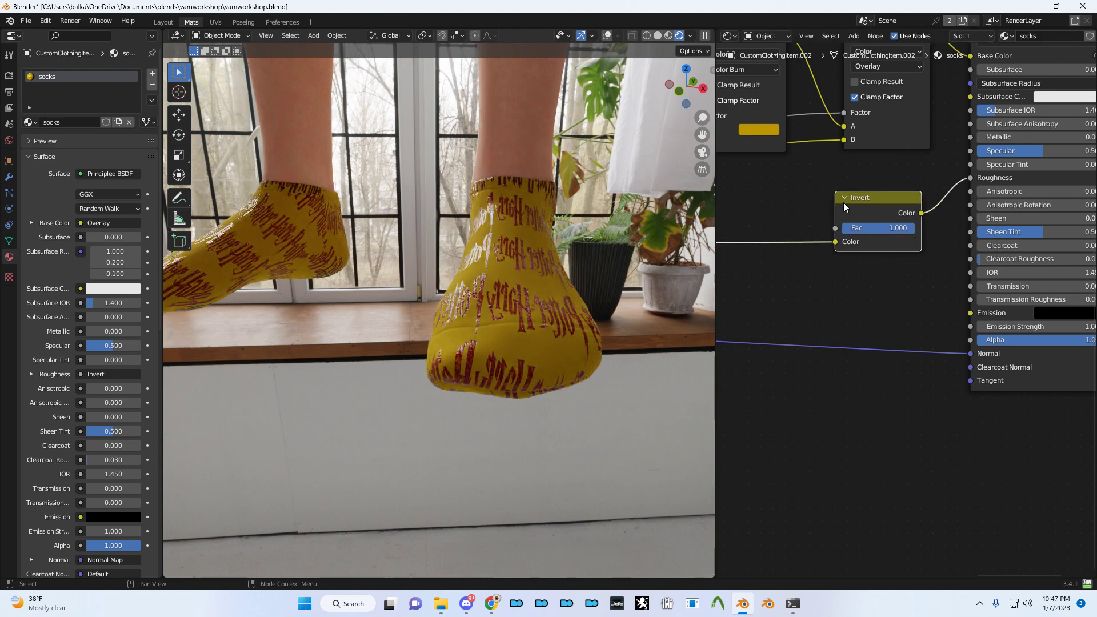
pyautogui.moveTo(858, 221); pyautogui.dragTo(776, 267, button='middle')
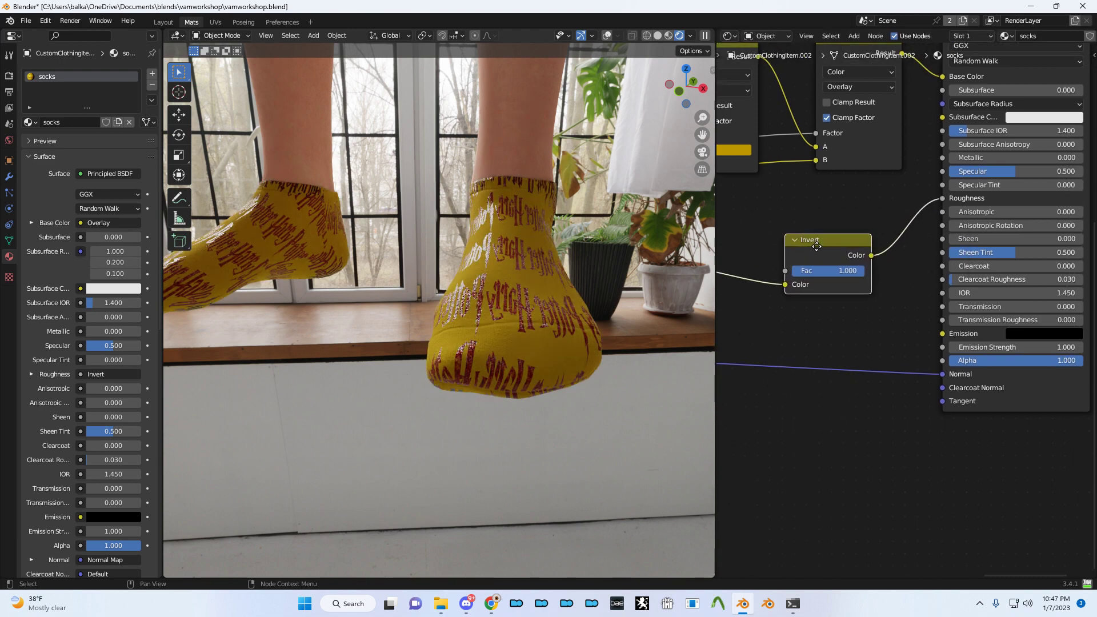
pyautogui.moveTo(516, 244); pyautogui.dragTo(573, 244, button='middle')
pyautogui.hotkey('ctrl', 's')
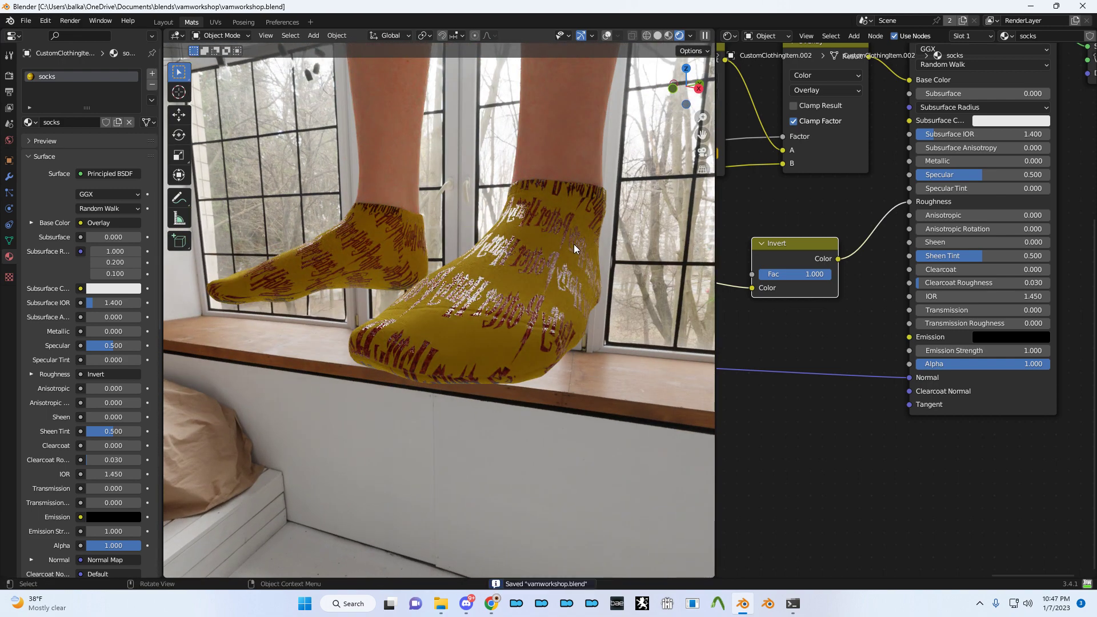
# - Switch the shader editor to the Bake Node Editor and create a new bake recipe
pyautogui.moveTo(908, 93); pyautogui.dragTo(855, 174, button='middle')
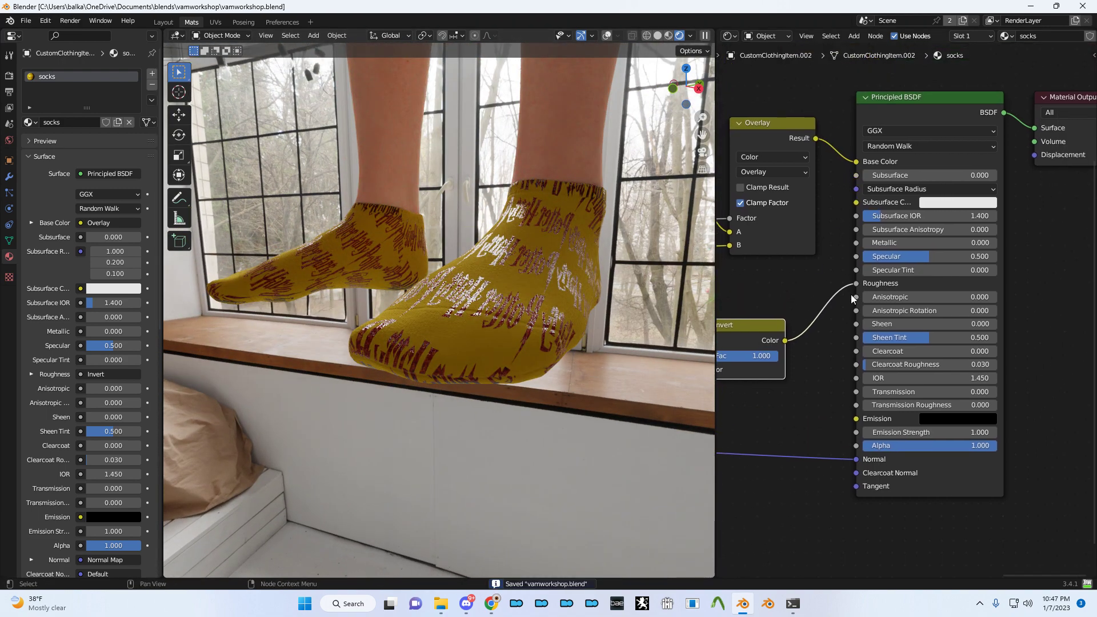
pyautogui.moveTo(828, 300); pyautogui.dragTo(846, 208, button='middle')
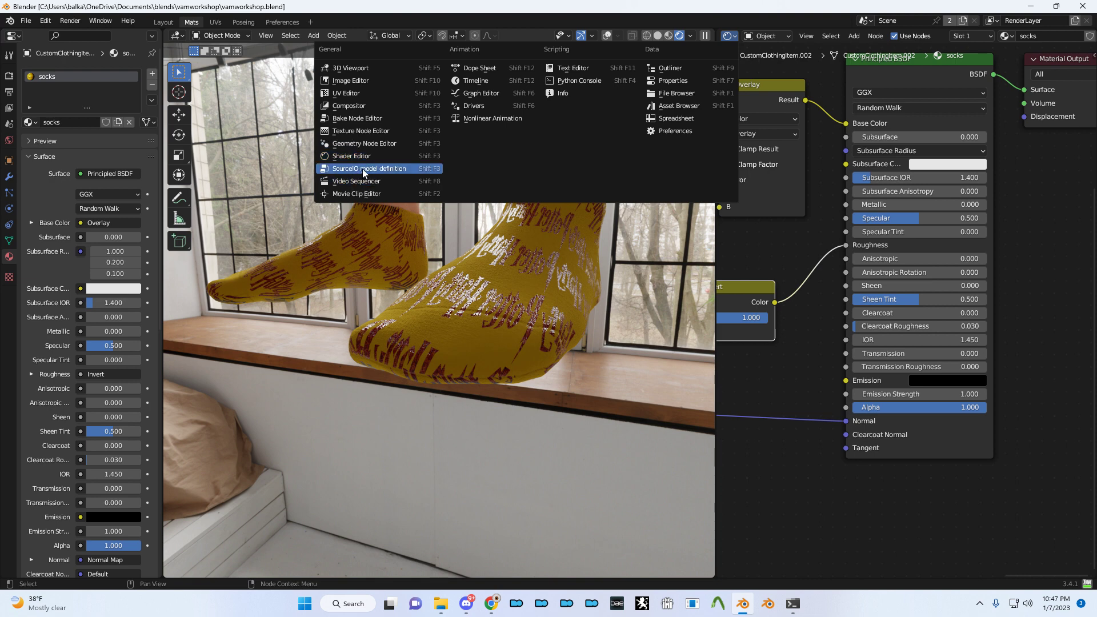
pyautogui.click(371, 121)
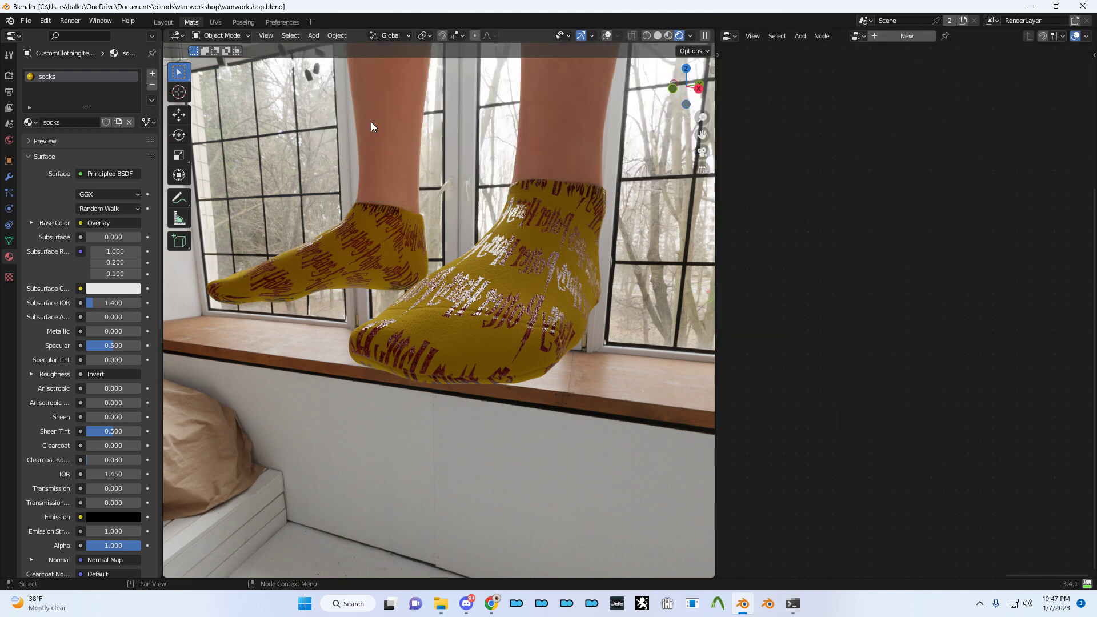
pyautogui.click(898, 38)
# - Centre the new bake recipe nodes and save the blend file
pyautogui.moveTo(924, 124); pyautogui.dragTo(994, 102, button='middle')
pyautogui.scroll(-3, 907, 153)
pyautogui.moveTo(873, 159); pyautogui.dragTo(814, 139, button='middle')
pyautogui.hotkey('ctrl', 's')
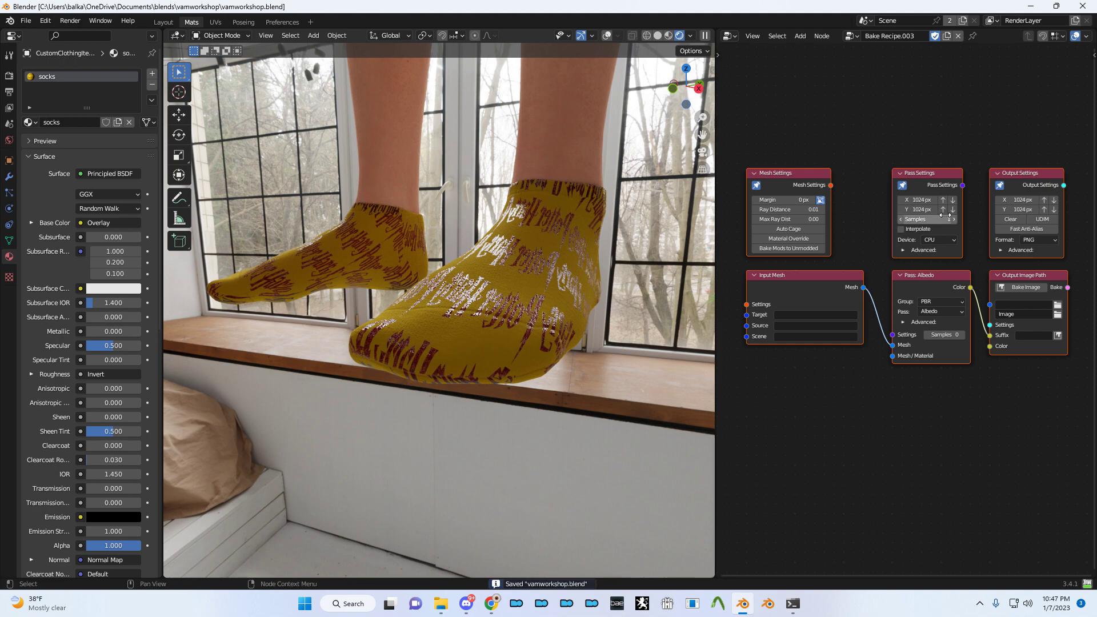
# - Arrange the settings nodes and set the Pass Settings width and height to 8912 px
pyautogui.moveTo(1032, 181); pyautogui.dragTo(1083, 174)
pyautogui.moveTo(942, 181); pyautogui.dragTo(855, 188, button='middle')
pyautogui.moveTo(805, 178); pyautogui.dragTo(824, 163)
pyautogui.scroll(3, 847, 172)
pyautogui.moveTo(921, 164); pyautogui.dragTo(947, 165, button='middle')
pyautogui.moveTo(799, 154); pyautogui.dragTo(798, 167)
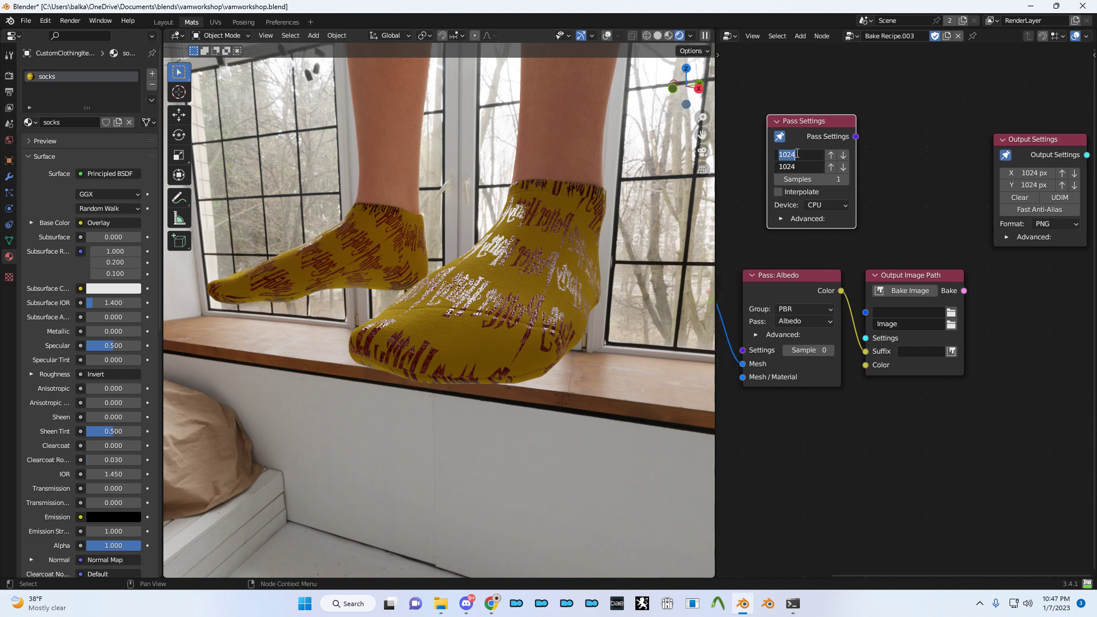
pyautogui.write('8912')
pyautogui.hotkey('ctrl', 'a')
pyautogui.press('Return')
# - Set the Output Settings size to 8912 × 8912 px and confirm the format stays PNG
pyautogui.moveTo(1040, 173); pyautogui.dragTo(1041, 184)
pyautogui.write('8912')
pyautogui.press('Return')
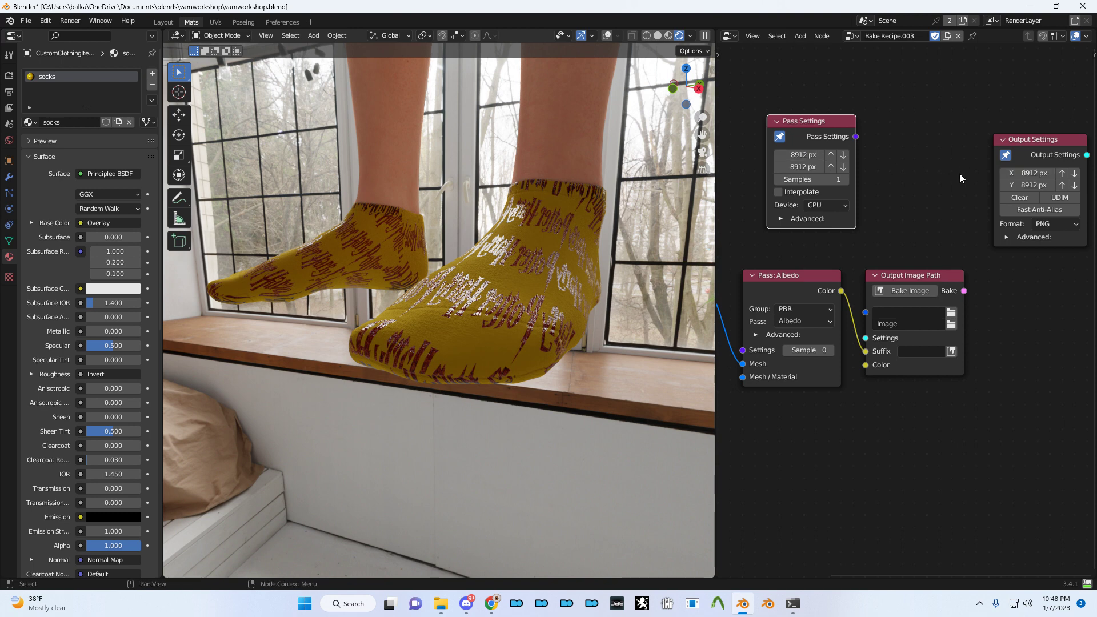
pyautogui.moveTo(926, 218); pyautogui.dragTo(860, 176, button='middle')
pyautogui.scroll(1, 1005, 163)
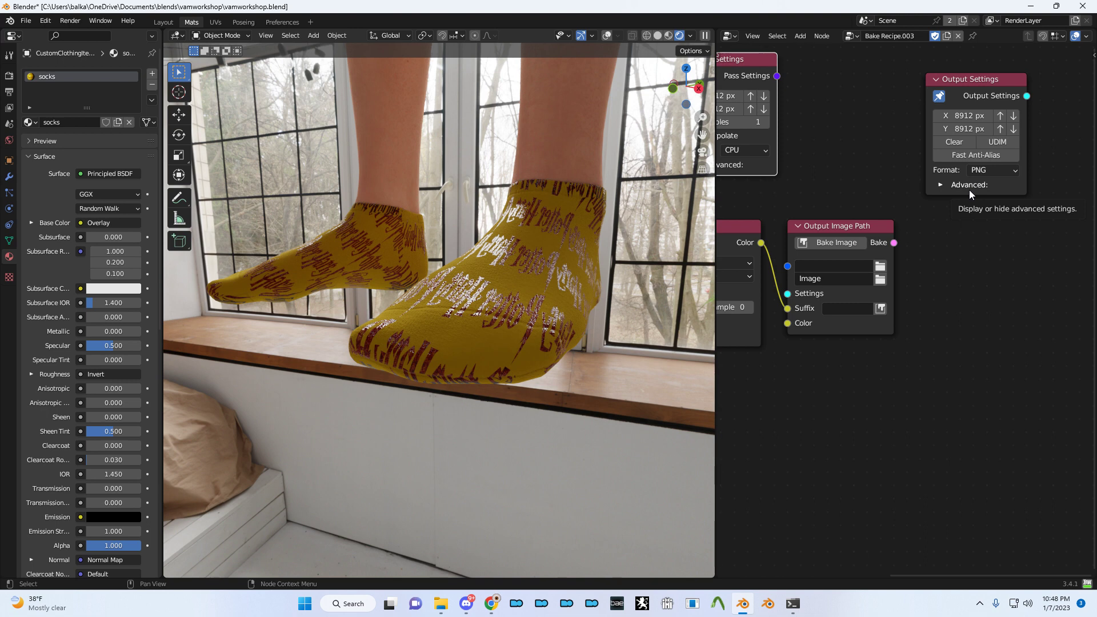
pyautogui.click(992, 171)
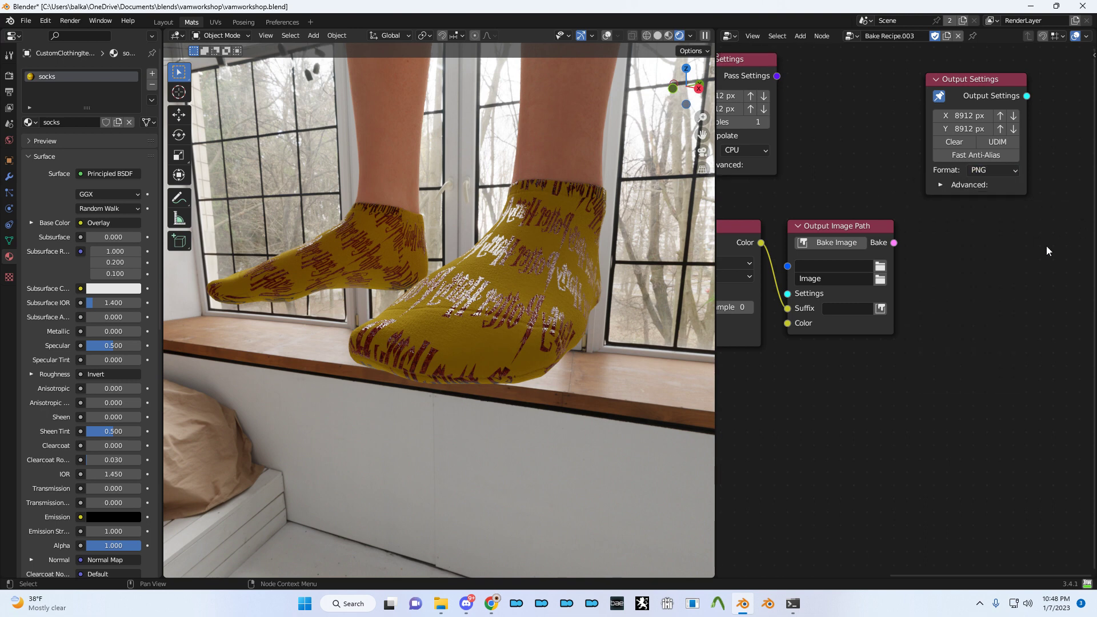
pyautogui.scroll(-3, 882, 309)
pyautogui.scroll(1, 883, 275)
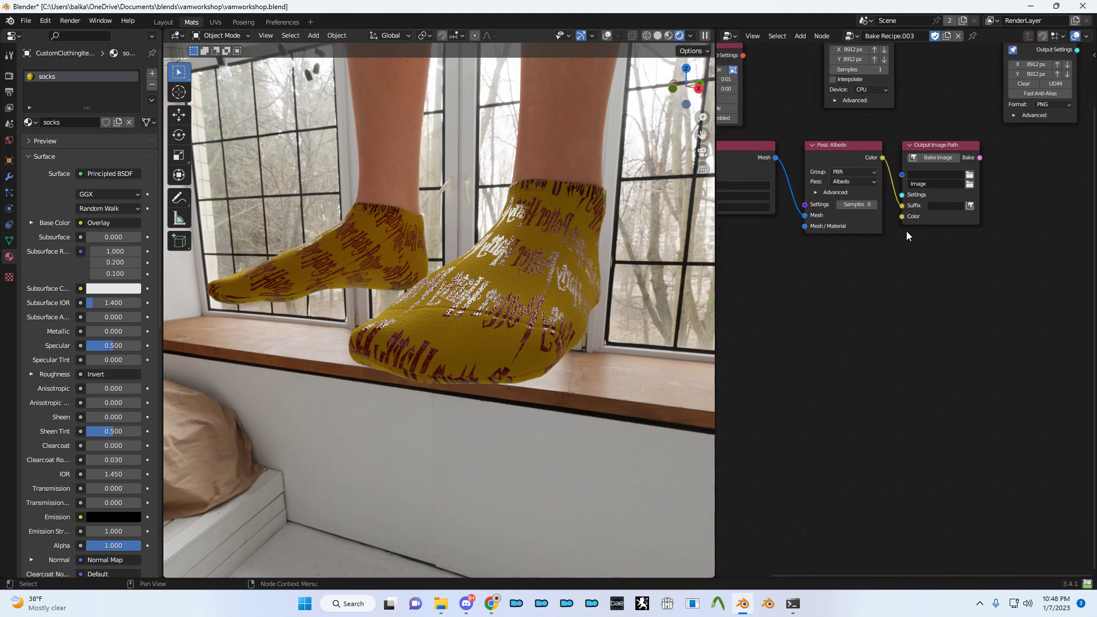
pyautogui.scroll(2, 923, 195)
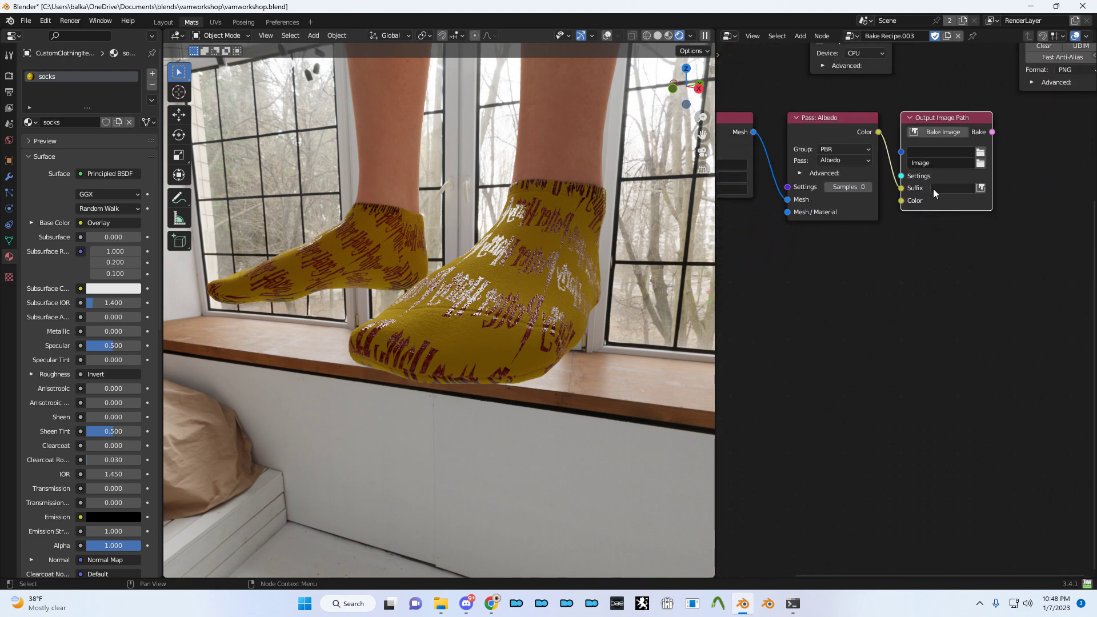
# - Duplicate the Pass: Albedo node into a Roughness pass aligned below it
pyautogui.click(835, 208)
pyautogui.press('g')
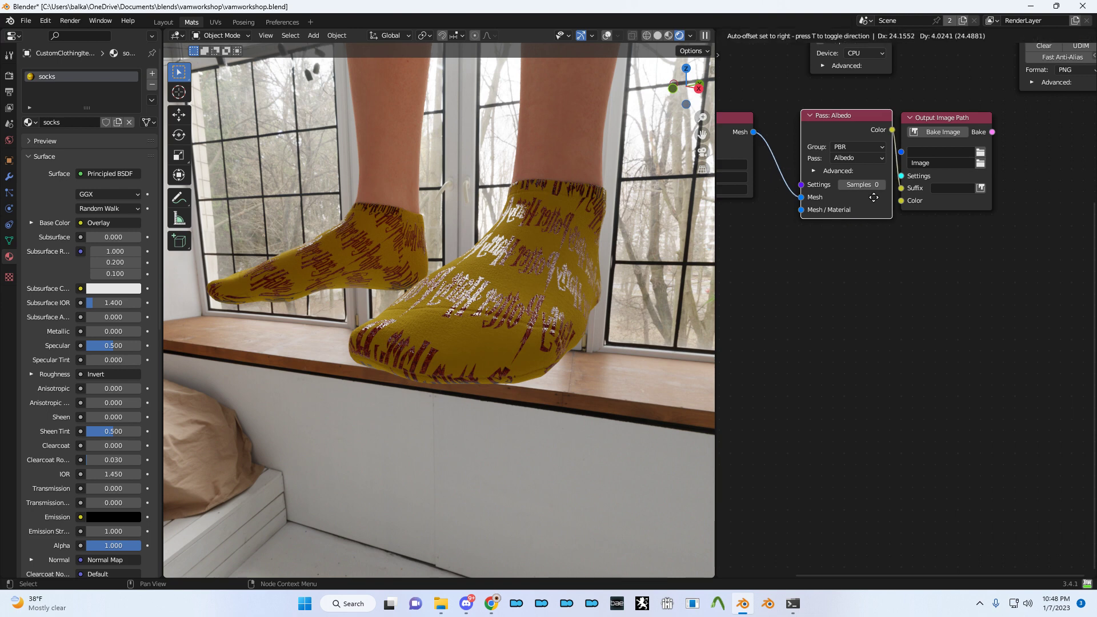
pyautogui.click(861, 204)
pyautogui.moveTo(822, 235); pyautogui.dragTo(846, 219, button='middle')
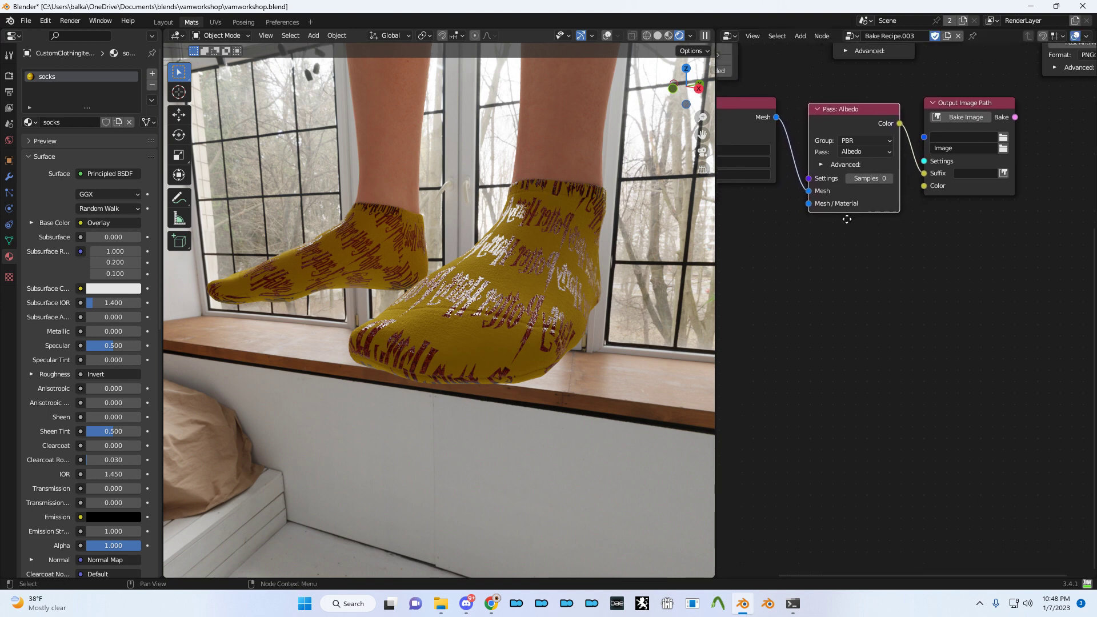
pyautogui.hotkey('shift', 'd')
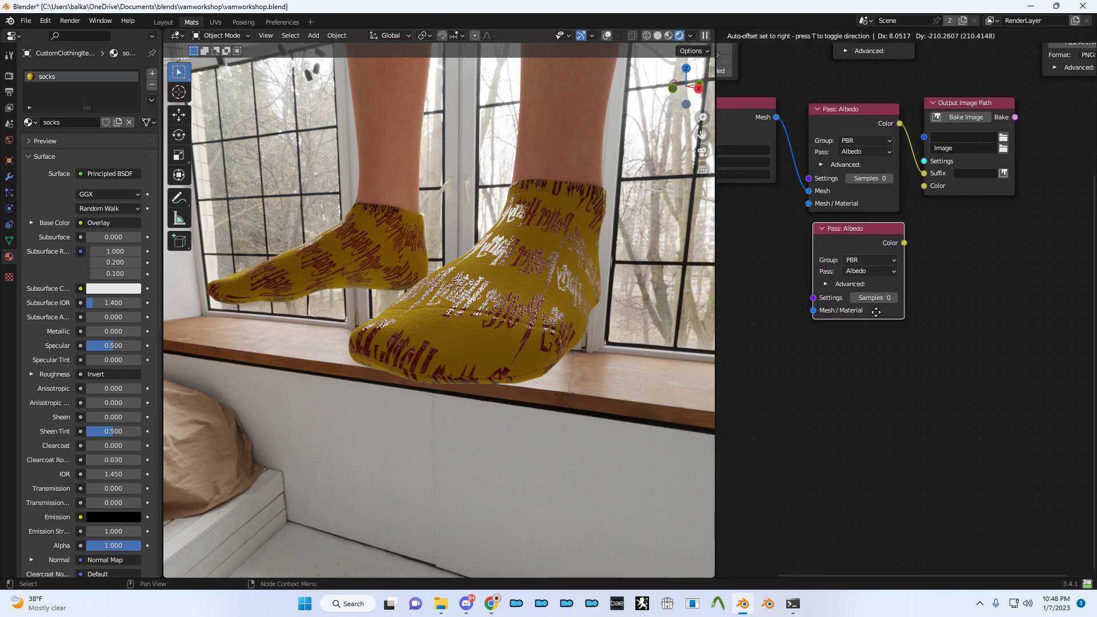
pyautogui.click(876, 308)
pyautogui.click(863, 265)
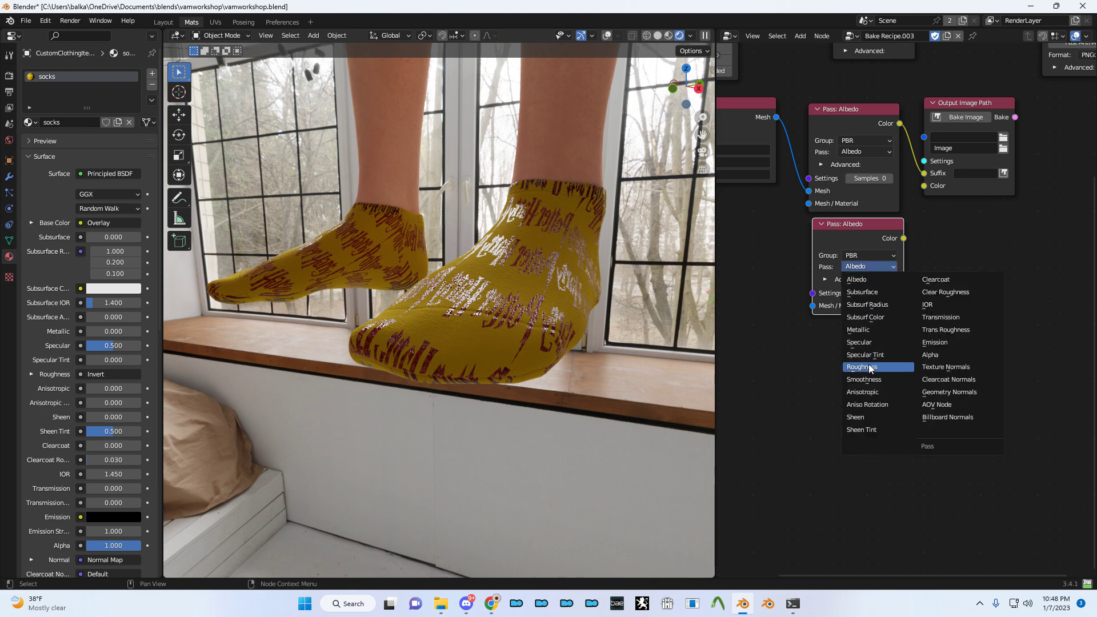
pyautogui.click(869, 367)
pyautogui.moveTo(862, 236); pyautogui.dragTo(877, 233)
pyautogui.click(880, 264)
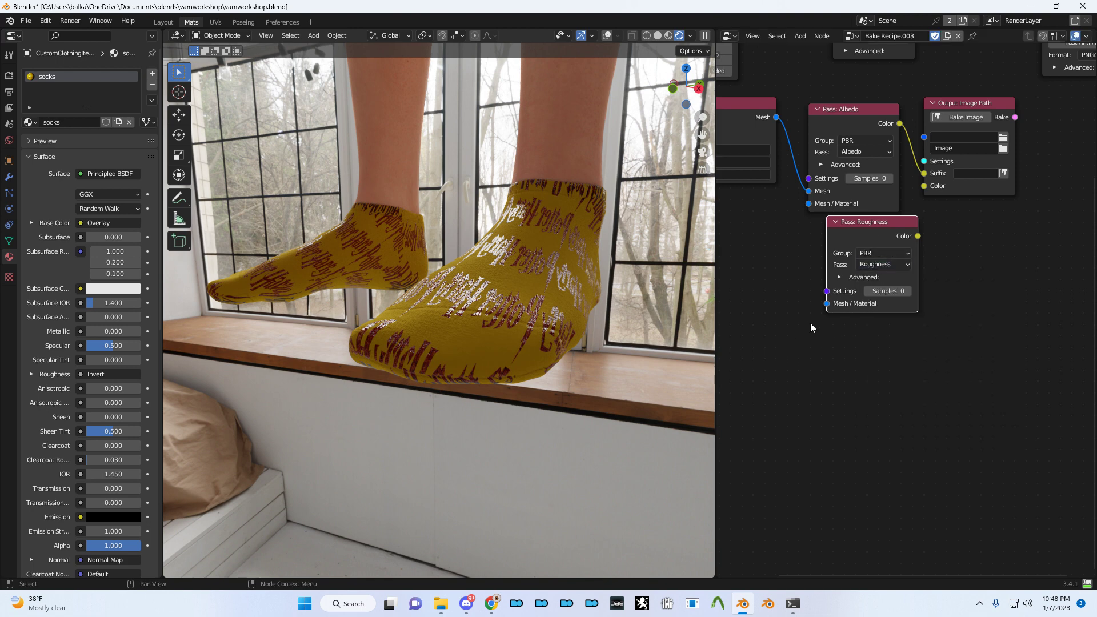
pyautogui.moveTo(882, 244); pyautogui.dragTo(864, 245)
# - Add a Texture Normals pass and link the Roughness and Texture Normals passes to the image output
pyautogui.hotkey('shift', 'd')
pyautogui.click(863, 352)
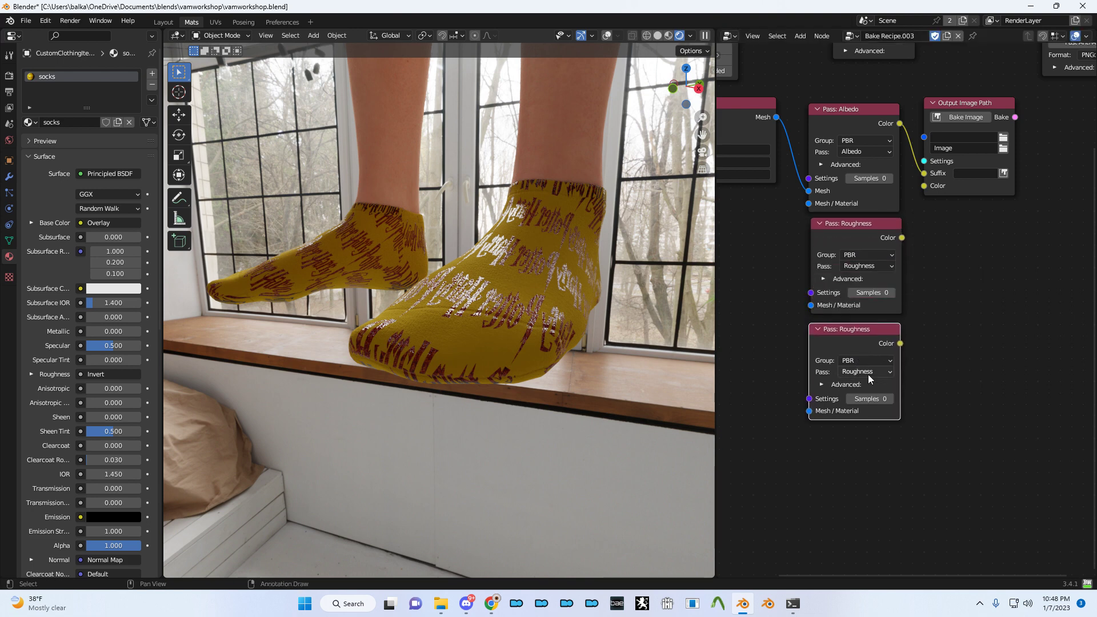
pyautogui.click(868, 372)
pyautogui.click(948, 472)
pyautogui.moveTo(902, 238); pyautogui.dragTo(925, 184)
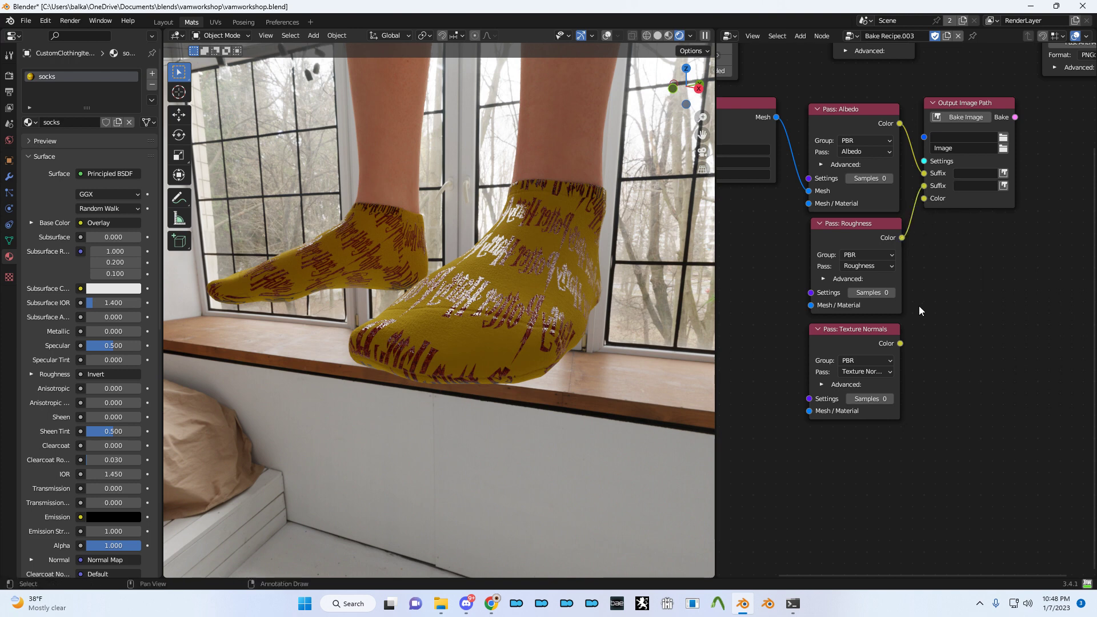
pyautogui.moveTo(900, 343); pyautogui.dragTo(924, 199)
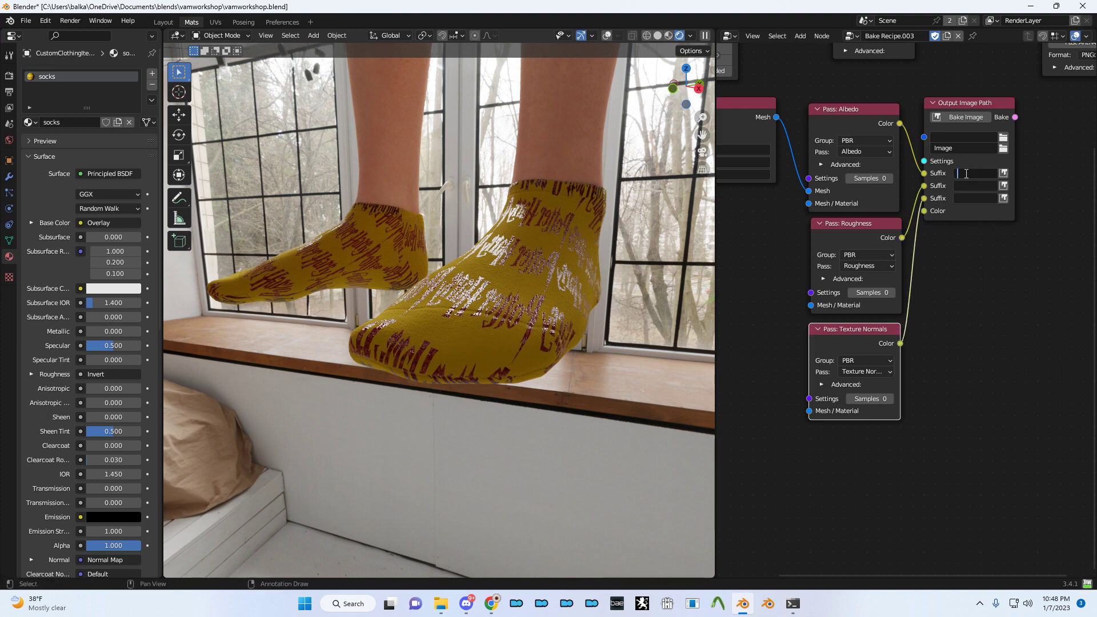
# - Enter the output suffixes Albedo, Rough and Normal
pyautogui.write('Albedo')
pyautogui.press('Tab')
pyautogui.write('Rough')
pyautogui.press('Tab')
pyautogui.write('Normal')
# - Create a Desktop folder named socksnewtex and set it as the bake output folder
pyautogui.click(1004, 138)
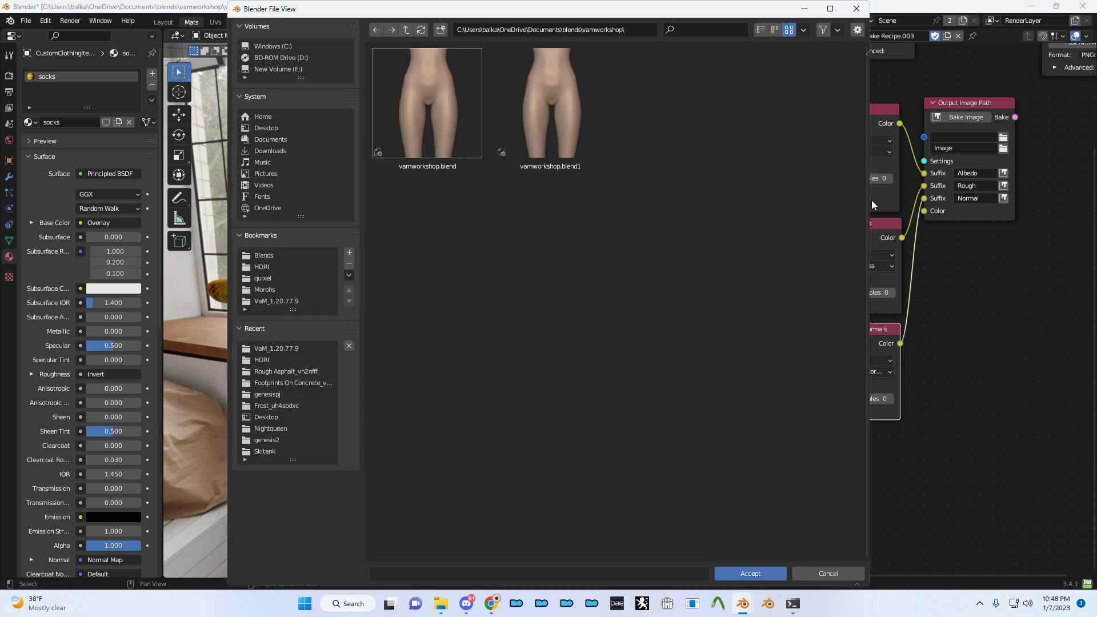
pyautogui.click(269, 127)
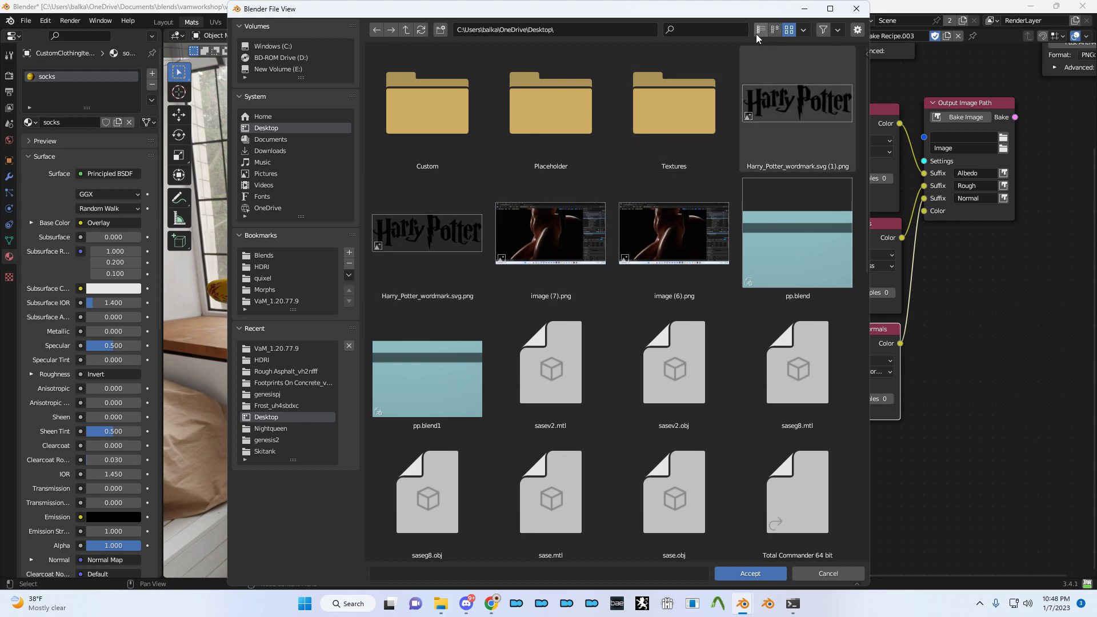
pyautogui.scroll(-5, 673, 312)
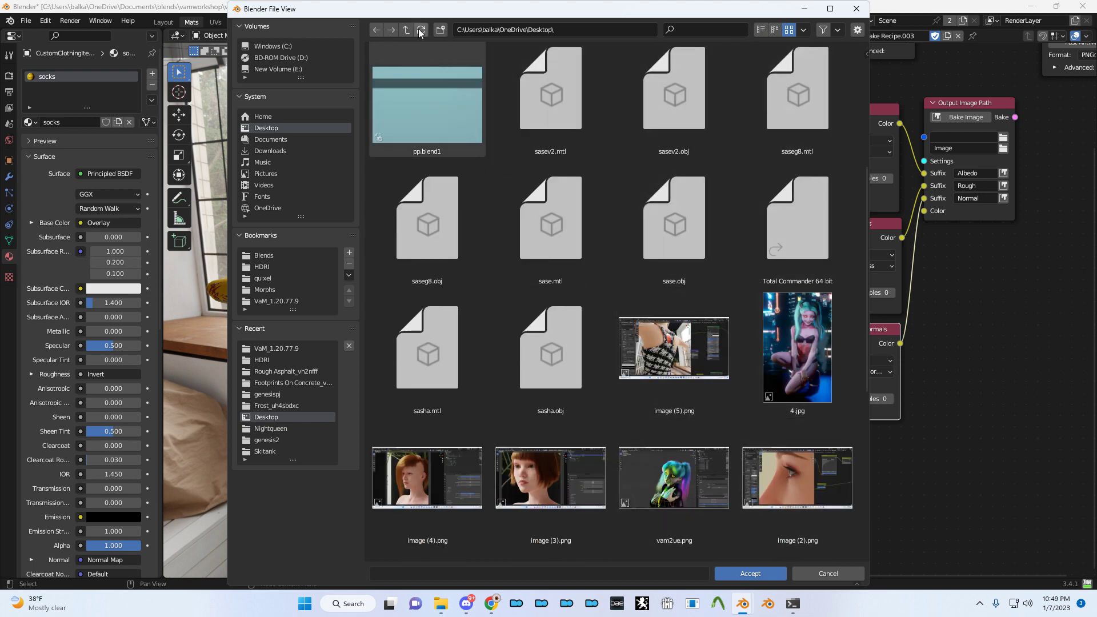
pyautogui.click(440, 29)
pyautogui.write('socks')
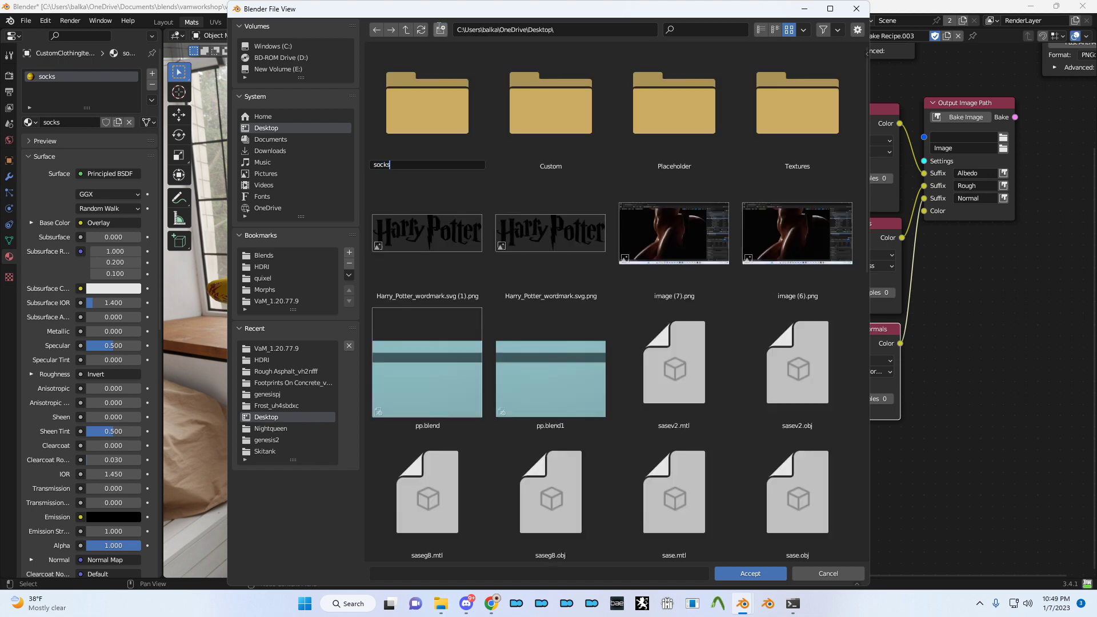
pyautogui.write('newtex')
pyautogui.press('Return')
pyautogui.click(440, 29)
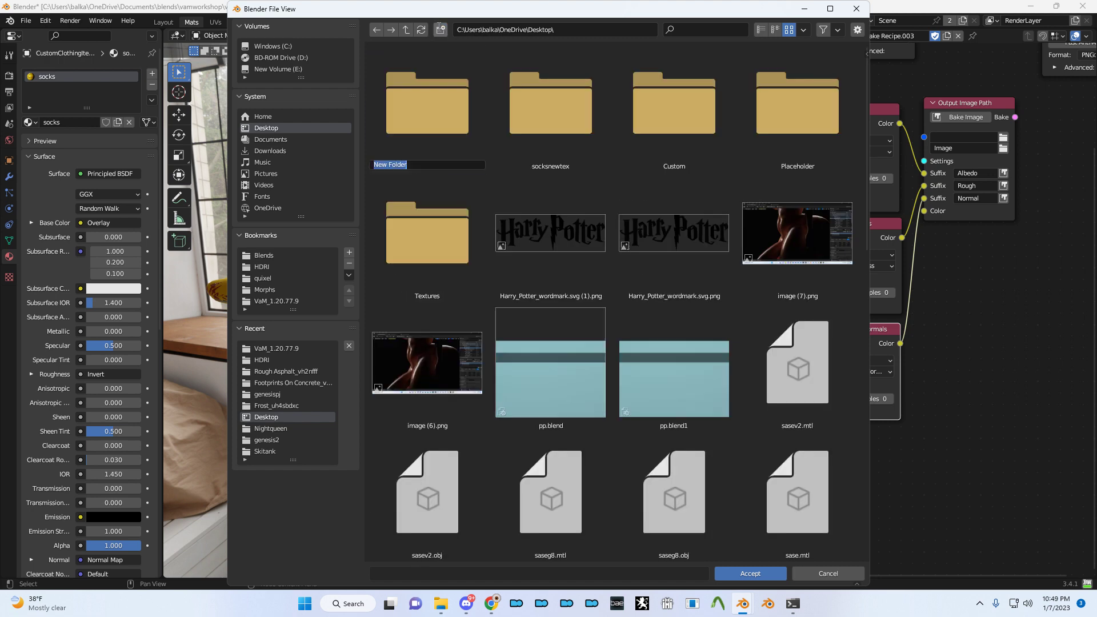
pyautogui.press('Return')
pyautogui.click(585, 153)
pyautogui.doubleClick(544, 152)
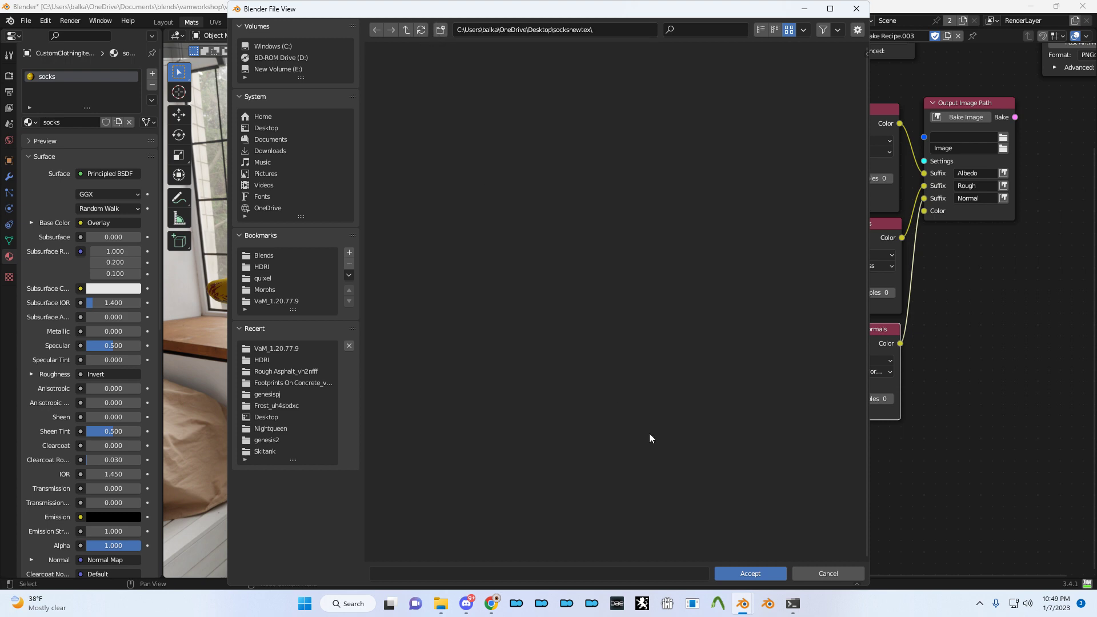
pyautogui.click(768, 574)
# - Save the file and connect Input Mesh's output to the Roughness pass
pyautogui.hotkey('ctrl', 's')
pyautogui.moveTo(782, 130); pyautogui.dragTo(849, 118, button='middle')
pyautogui.moveTo(848, 114); pyautogui.dragTo(876, 297)
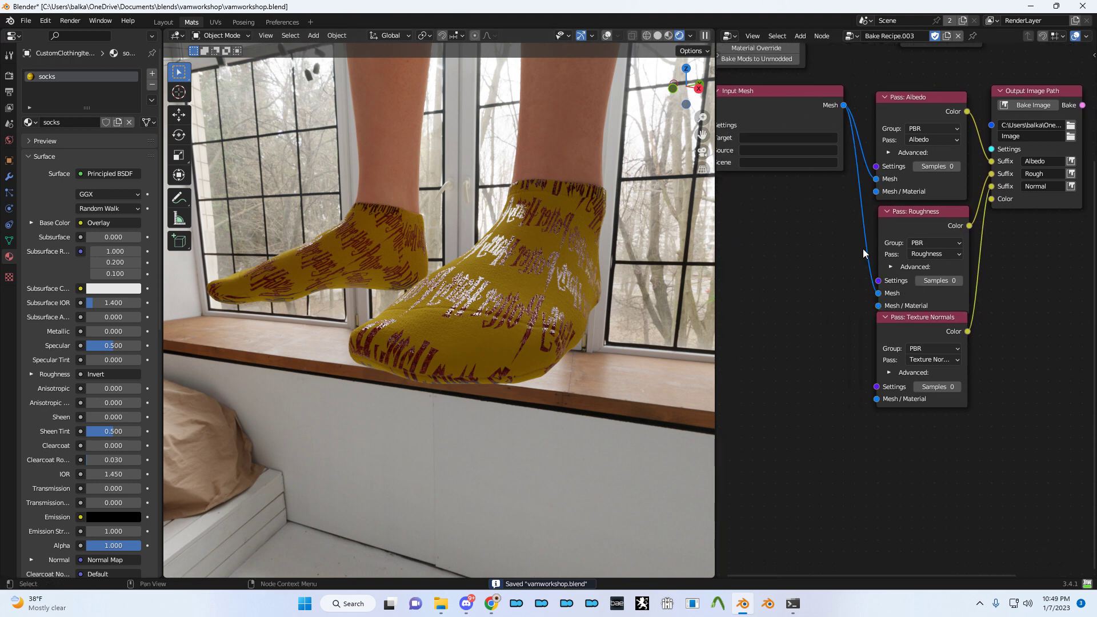
# - Connect Input Mesh's Mesh output to the Texture Normals pass and save the blend file
pyautogui.click(881, 302)
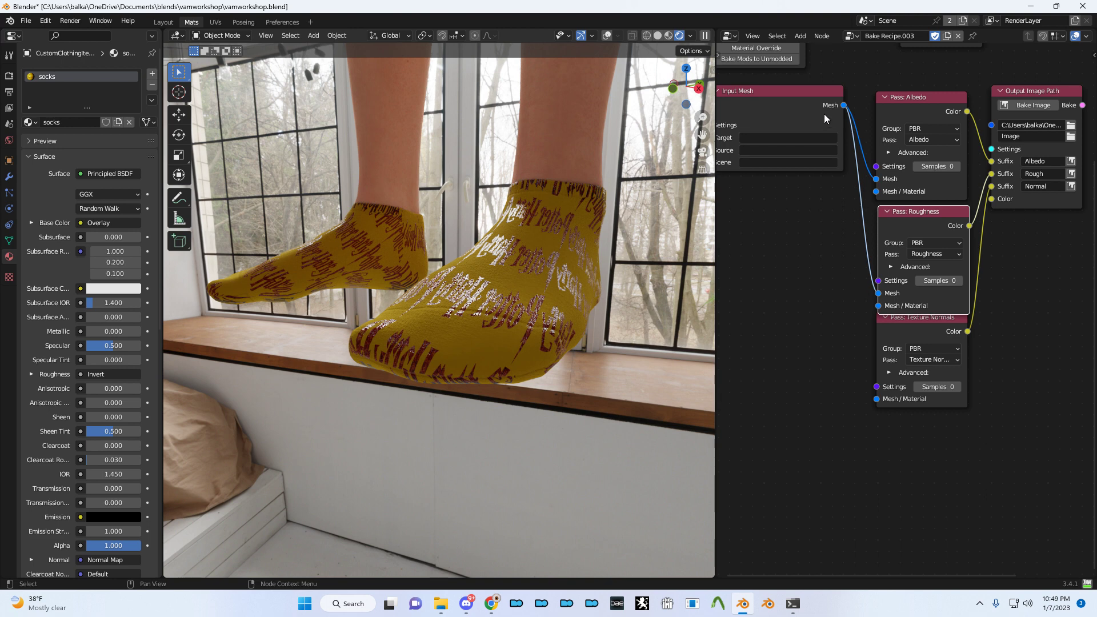
pyautogui.moveTo(843, 106); pyautogui.dragTo(874, 398)
pyautogui.hotkey('ctrl', 's')
pyautogui.hscroll(-3, 755, 371)
pyautogui.scroll(8, 755, 371)
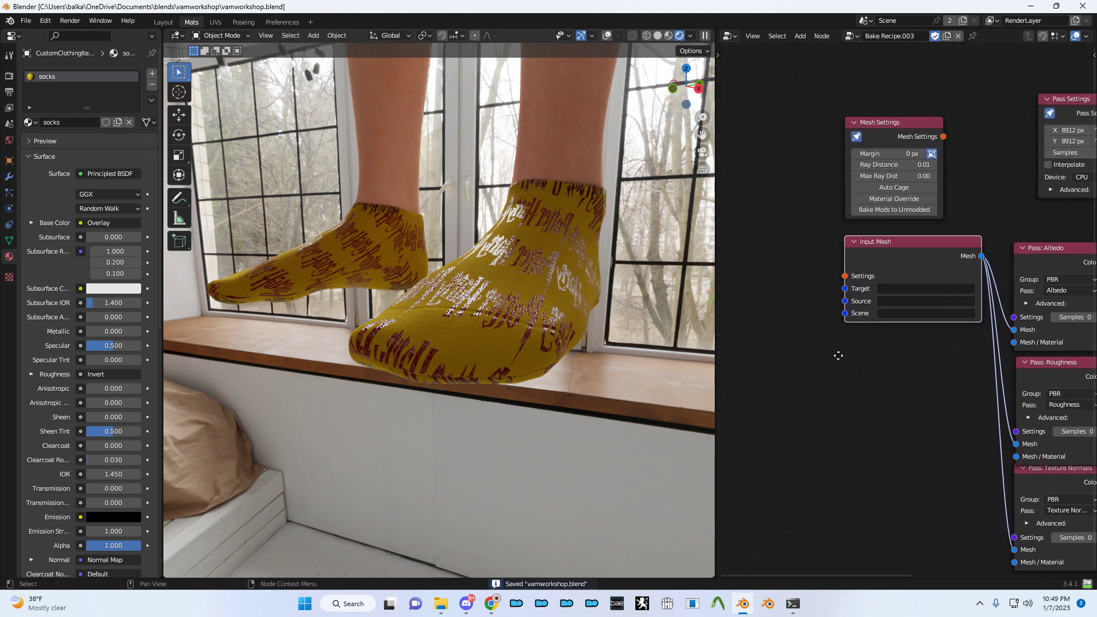
pyautogui.moveTo(889, 254); pyautogui.dragTo(845, 311, button='middle')
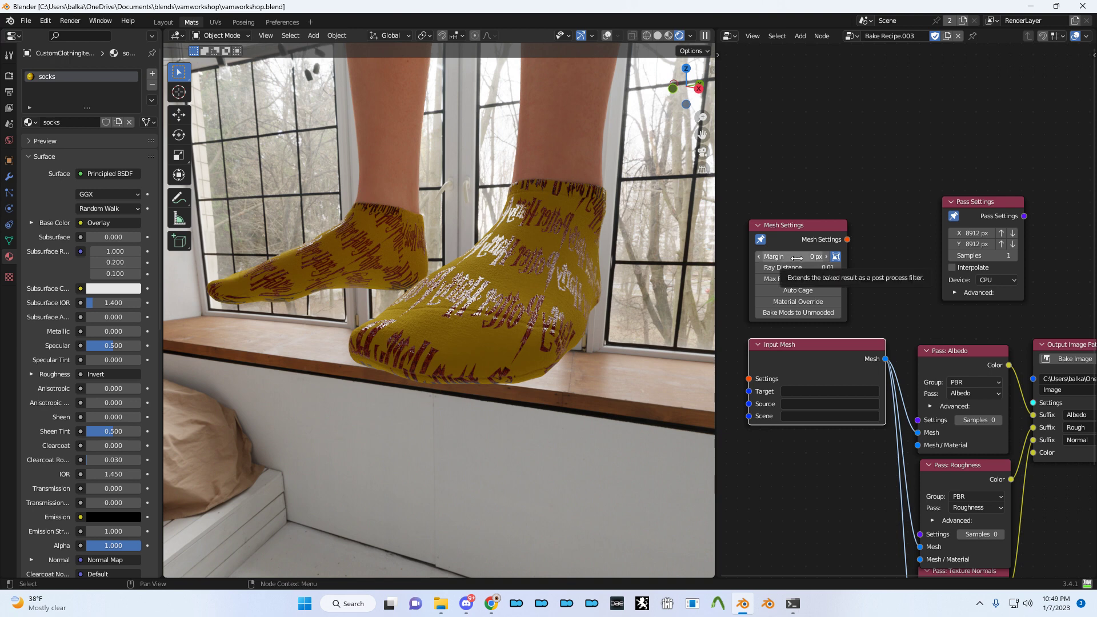
pyautogui.moveTo(796, 258); pyautogui.dragTo(622, 124, button='middle')
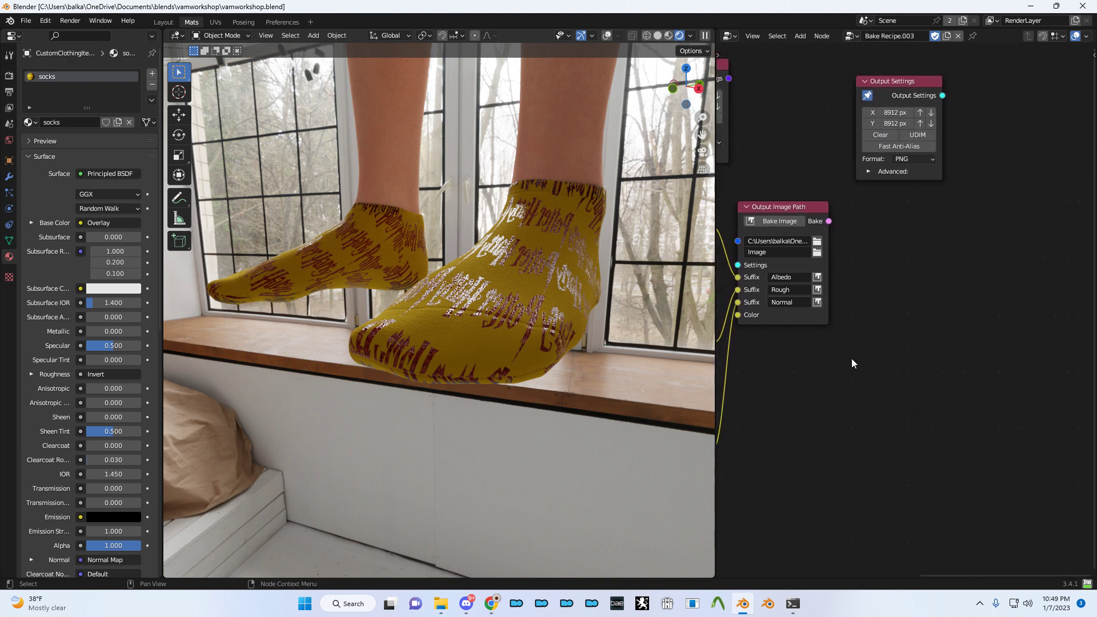
pyautogui.moveTo(851, 359); pyautogui.dragTo(937, 379, button='middle')
# - Run Bake Image, read the log reporting Input Mesh has no valid target, and close it
pyautogui.click(878, 253)
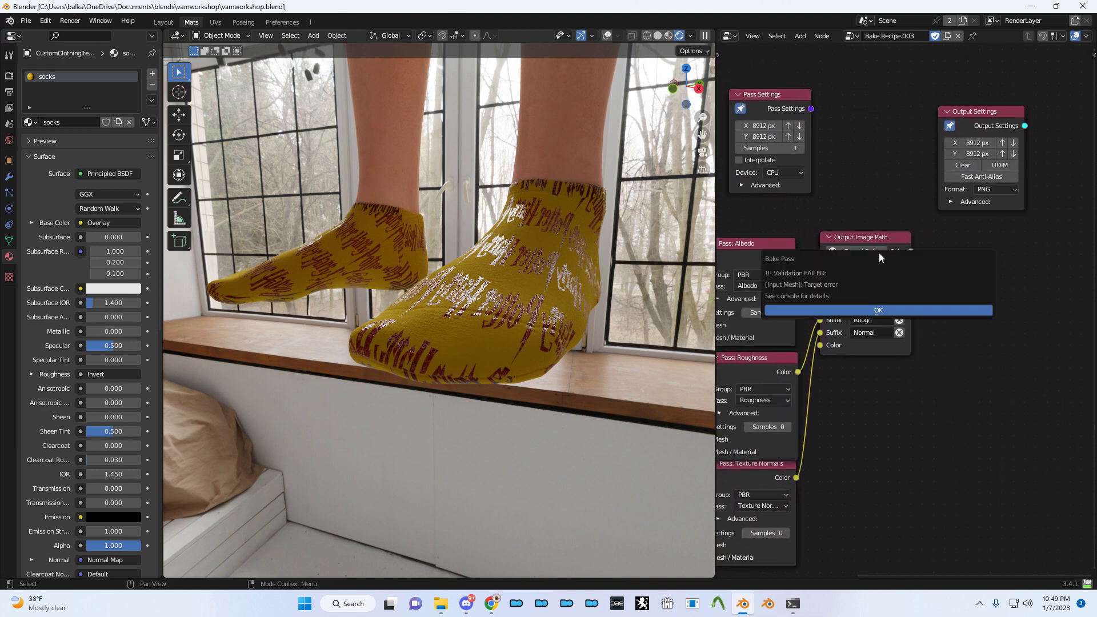
pyautogui.click(1087, 583)
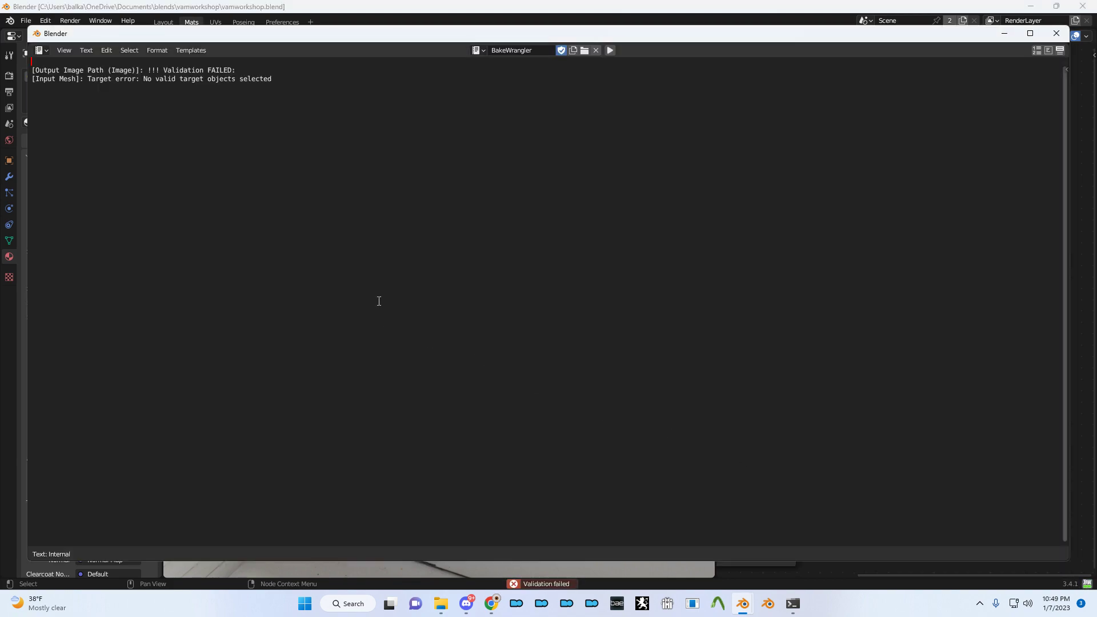
pyautogui.click(1046, 36)
# - Reposition the Input Mesh node and re-frame the bake nodes
pyautogui.moveTo(830, 176); pyautogui.dragTo(861, 196, button='middle')
pyautogui.scroll(2, 865, 194)
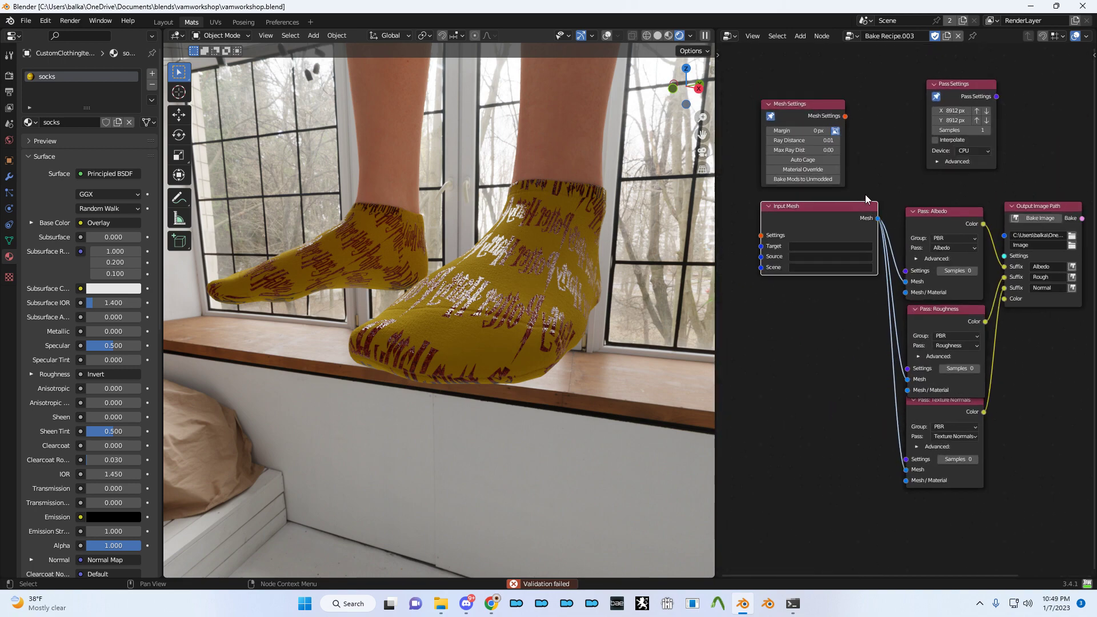
pyautogui.moveTo(828, 219); pyautogui.dragTo(804, 241)
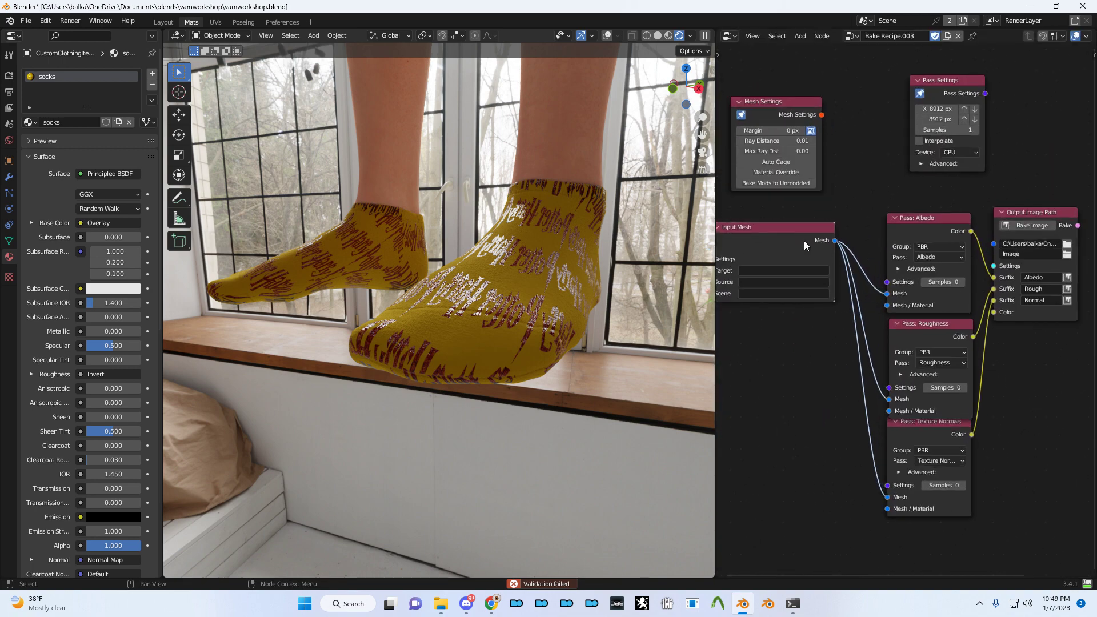
pyautogui.moveTo(856, 214); pyautogui.dragTo(731, 238, button='middle')
pyautogui.scroll(1, 733, 239)
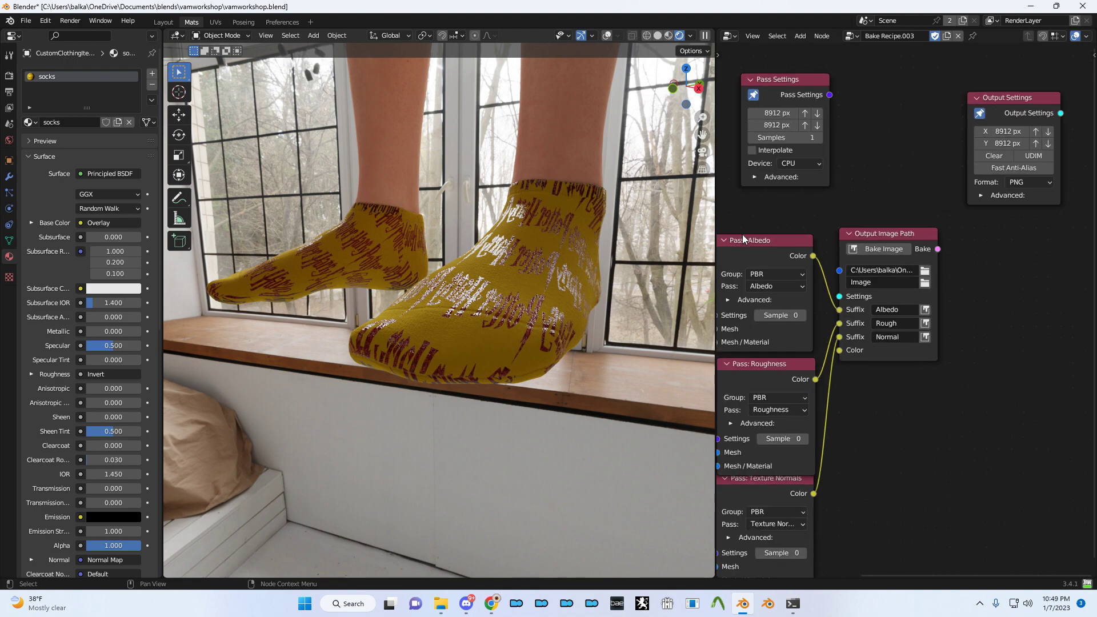
pyautogui.moveTo(730, 208); pyautogui.dragTo(988, 222, button='middle')
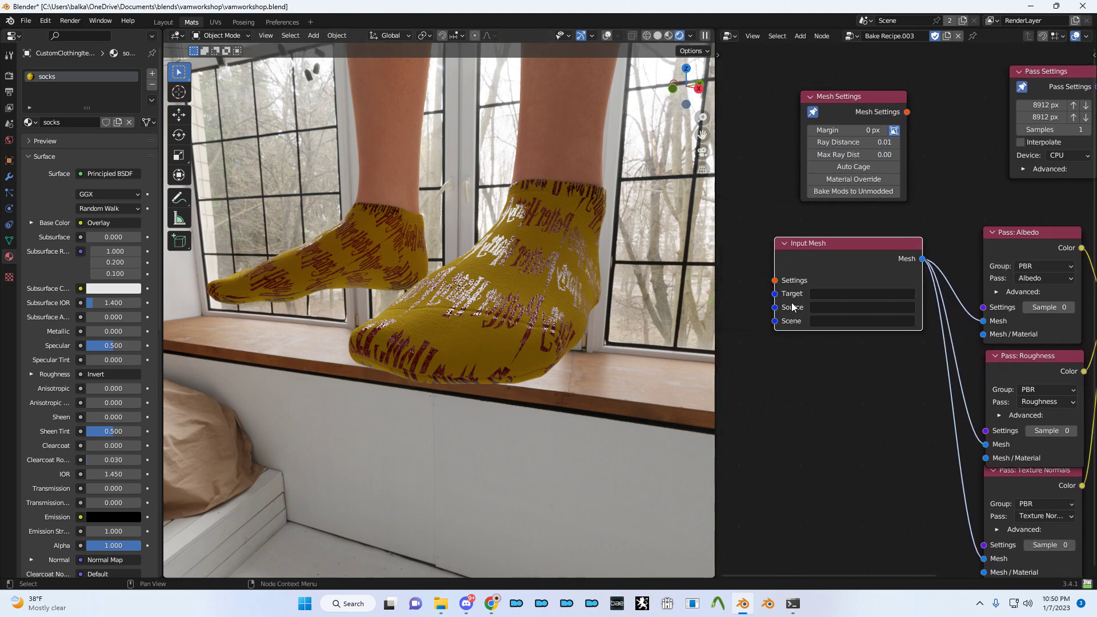
# - Set the Input Mesh target to CustomClothingItem.002
pyautogui.click(828, 293)
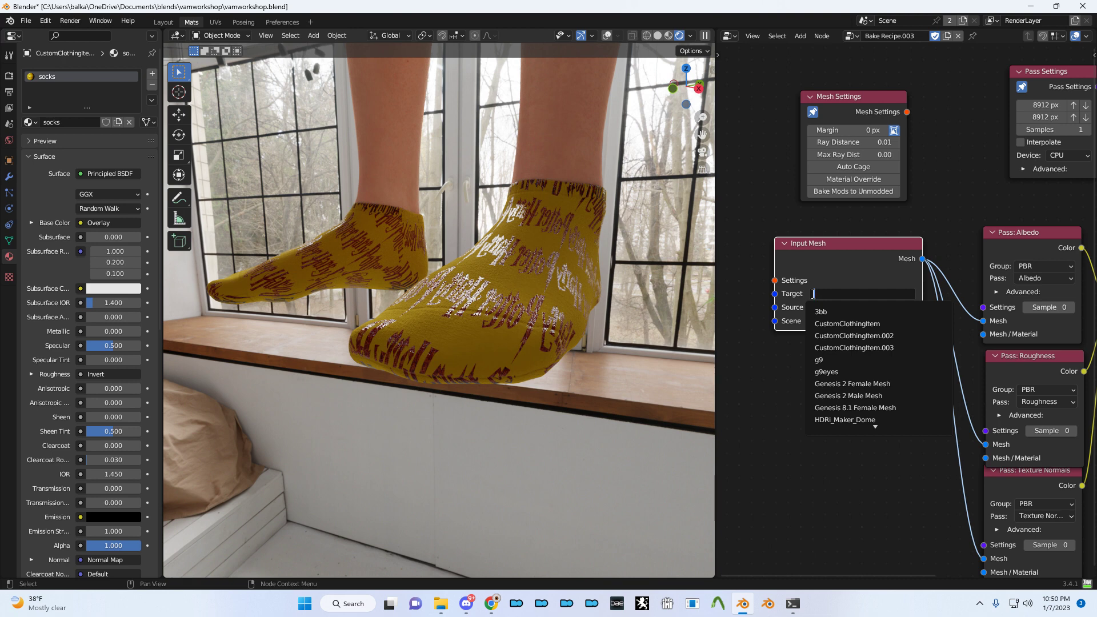
pyautogui.click(607, 36)
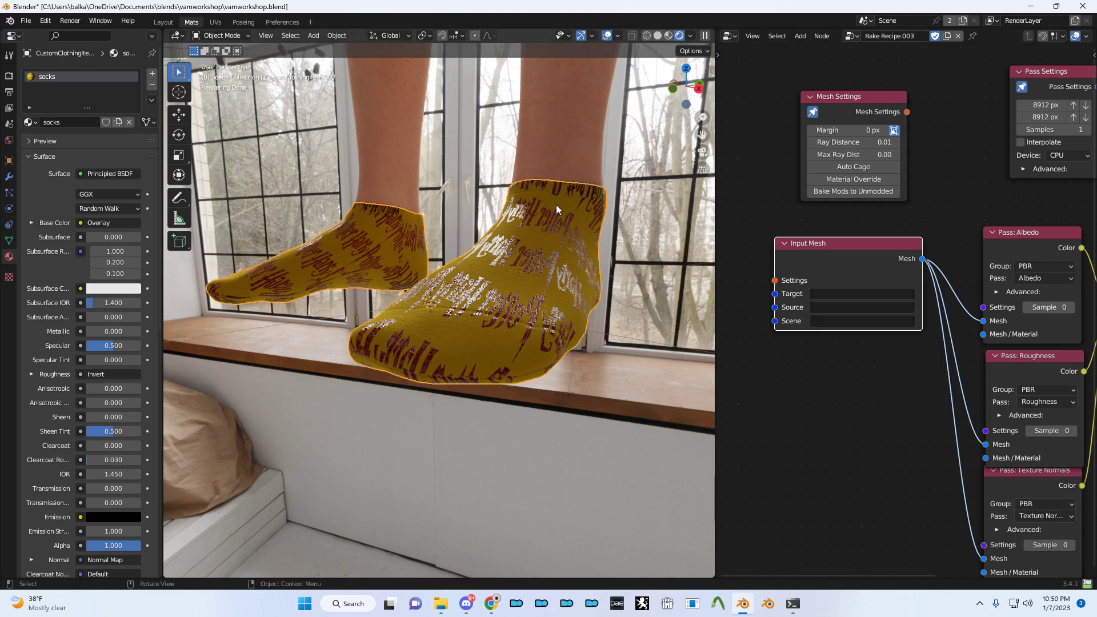
pyautogui.moveTo(301, 119); pyautogui.dragTo(356, 180, button='middle')
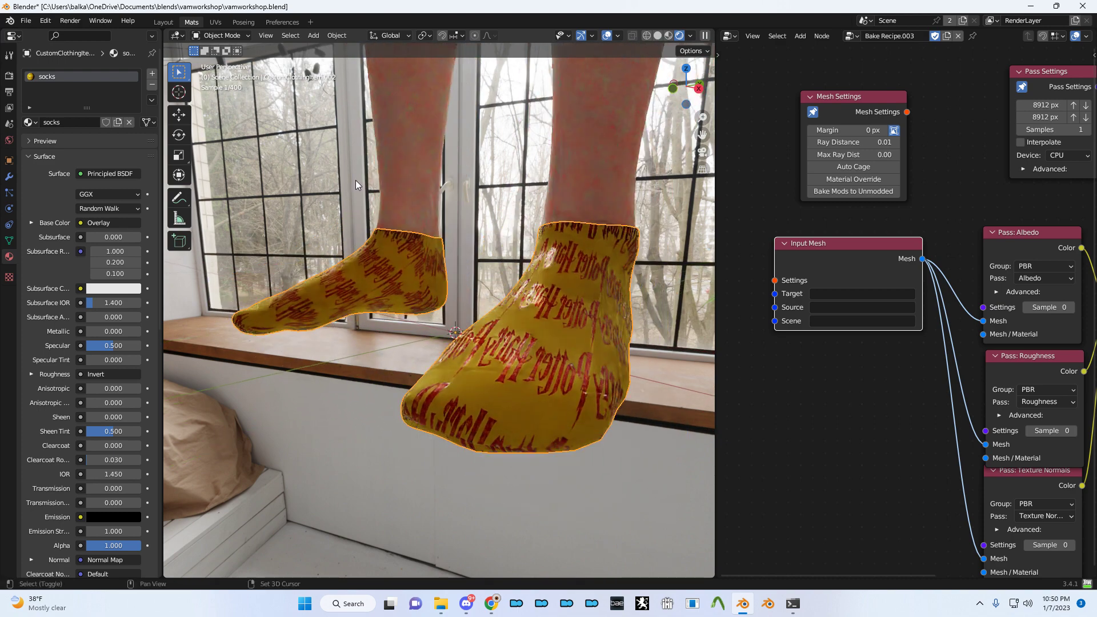
pyautogui.click(844, 295)
pyautogui.write('002')
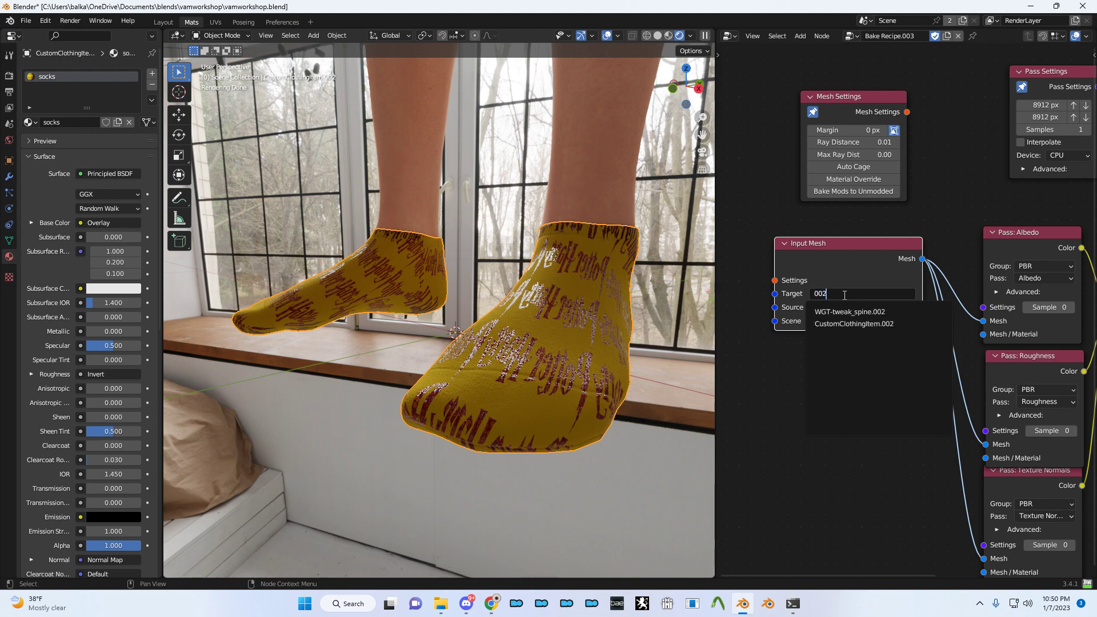
pyautogui.click(925, 325)
# - Start the bake from Output Image Path, confirm it, and show the BakeWrangler log
pyautogui.moveTo(990, 276); pyautogui.dragTo(661, 232, button='middle')
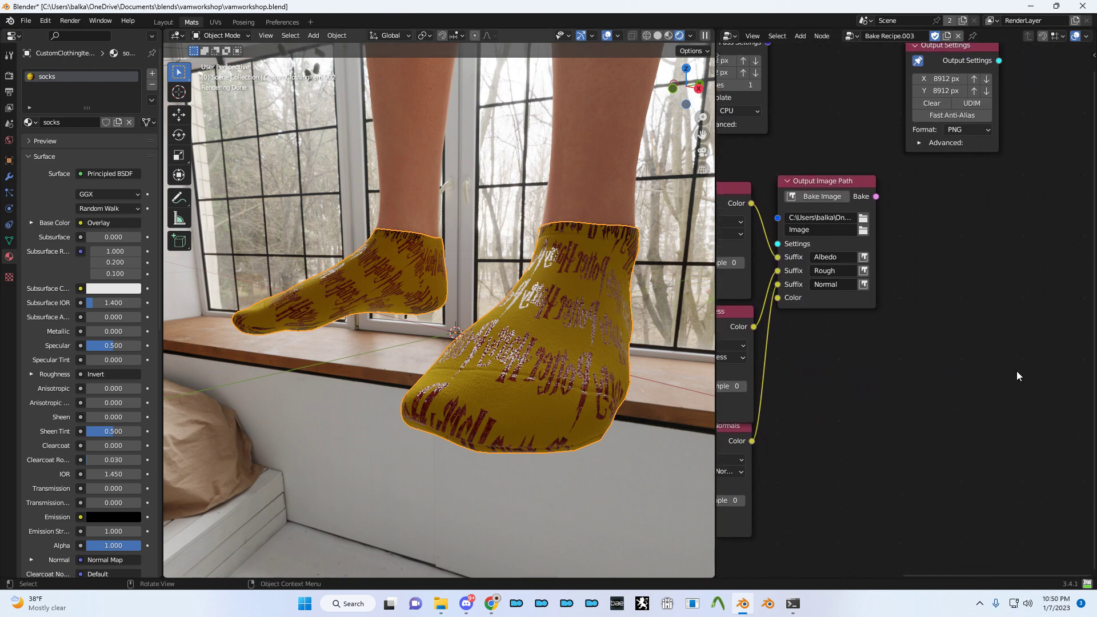
pyautogui.click(829, 197)
pyautogui.click(894, 245)
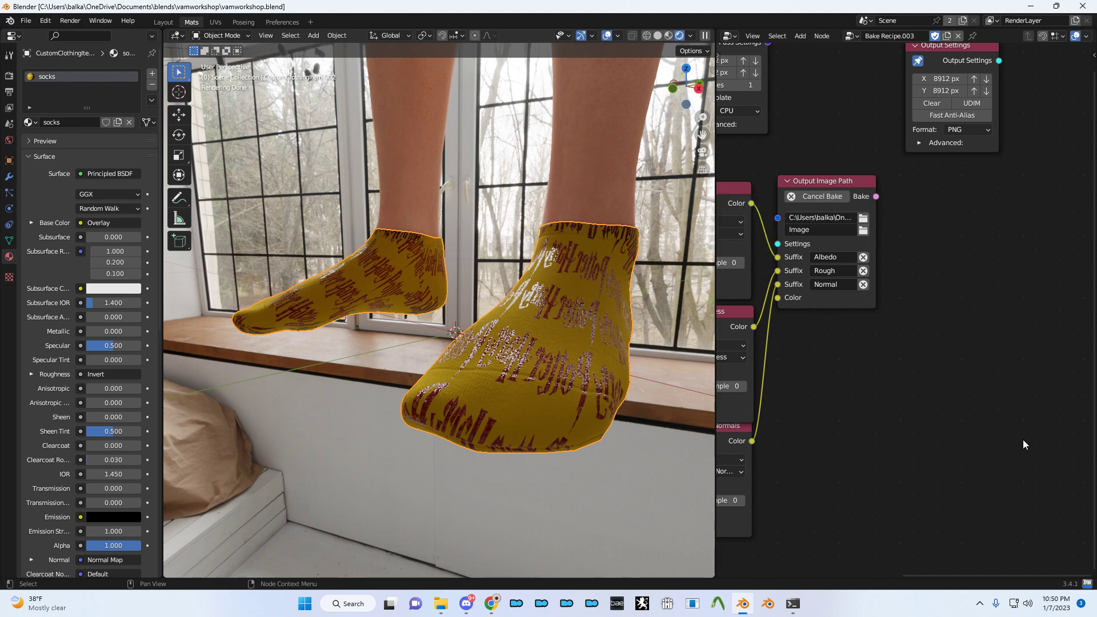
pyautogui.click(1087, 583)
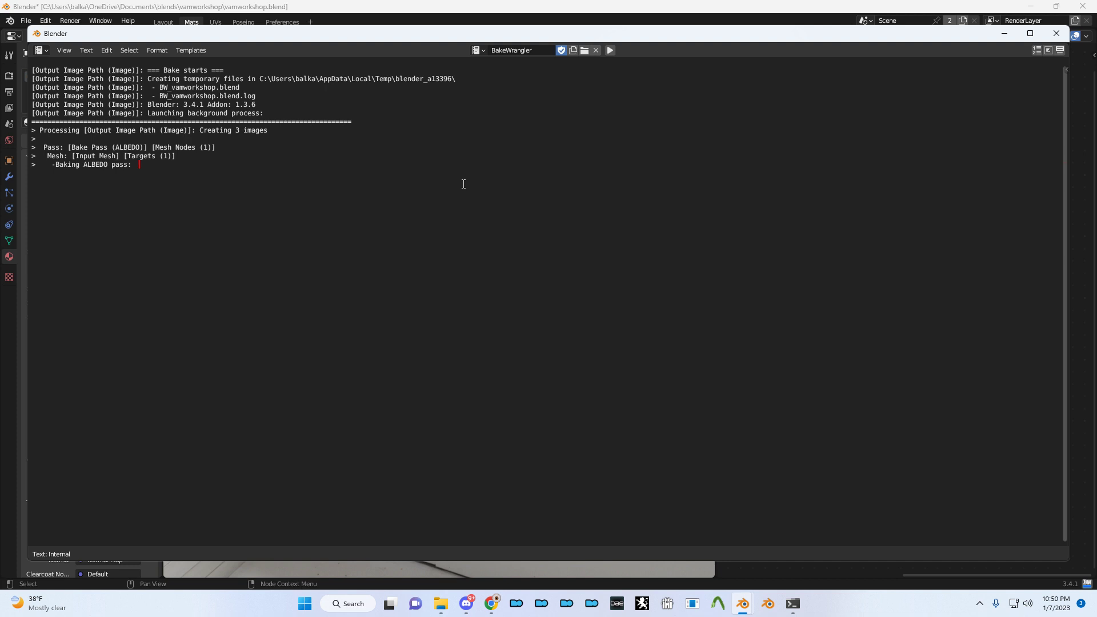
# - Try Start menu searches for 'subs' and 'mixw', cancel them, and shift the log window left
pyautogui.press('super')
pyautogui.write('subs')
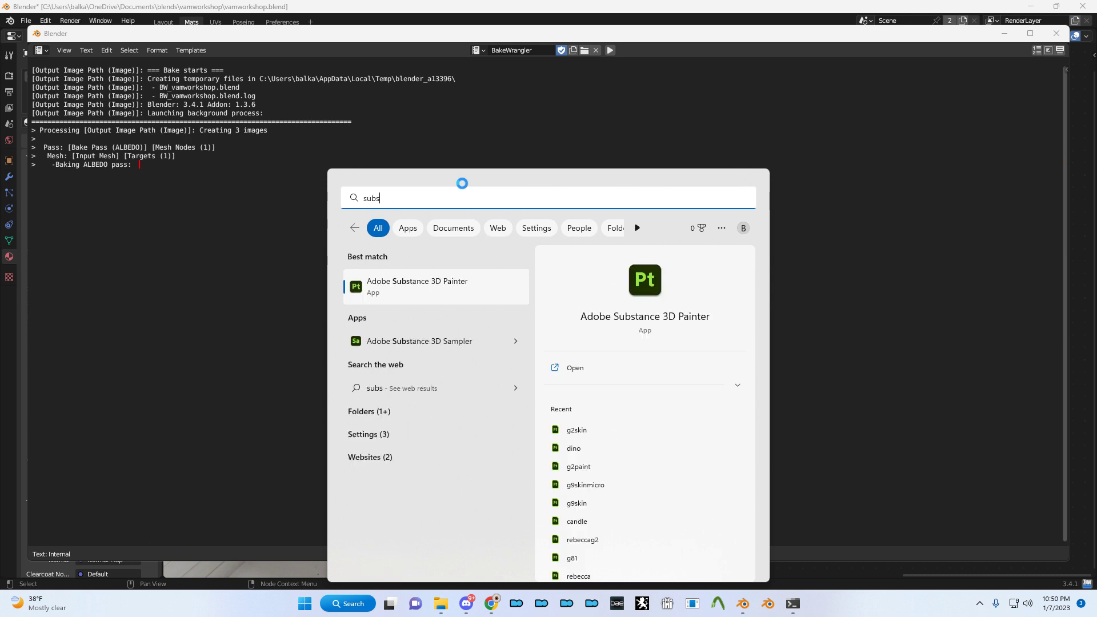
pyautogui.press('BackSpace')
pyautogui.press('BackSpace')
pyautogui.press('BackSpace')
pyautogui.press('BackSpace')
pyautogui.write('mi')
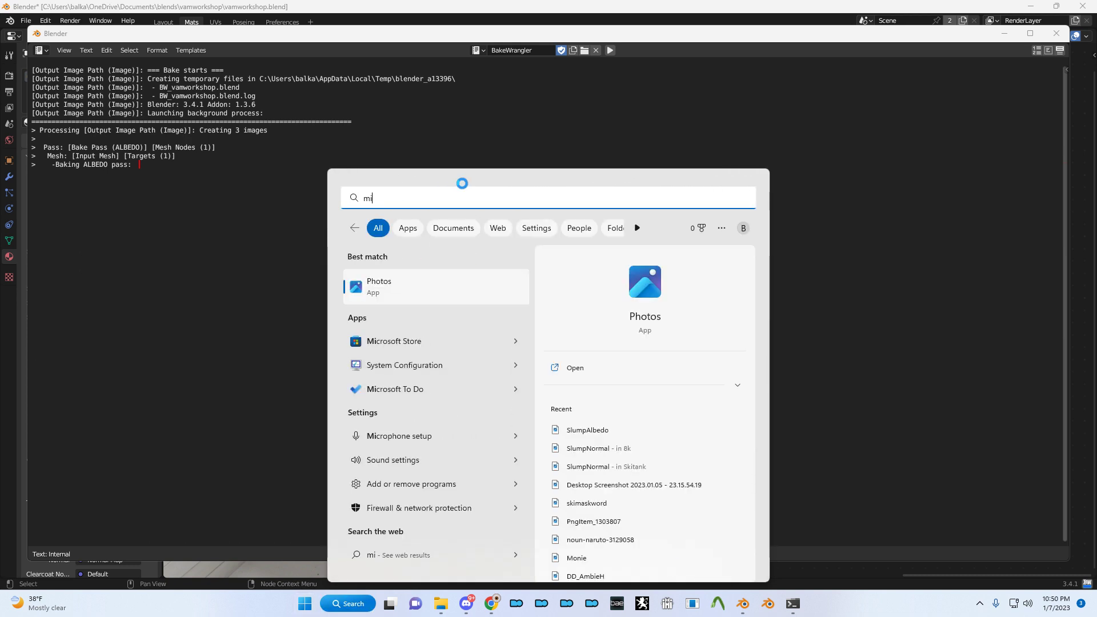
pyautogui.write('xw')
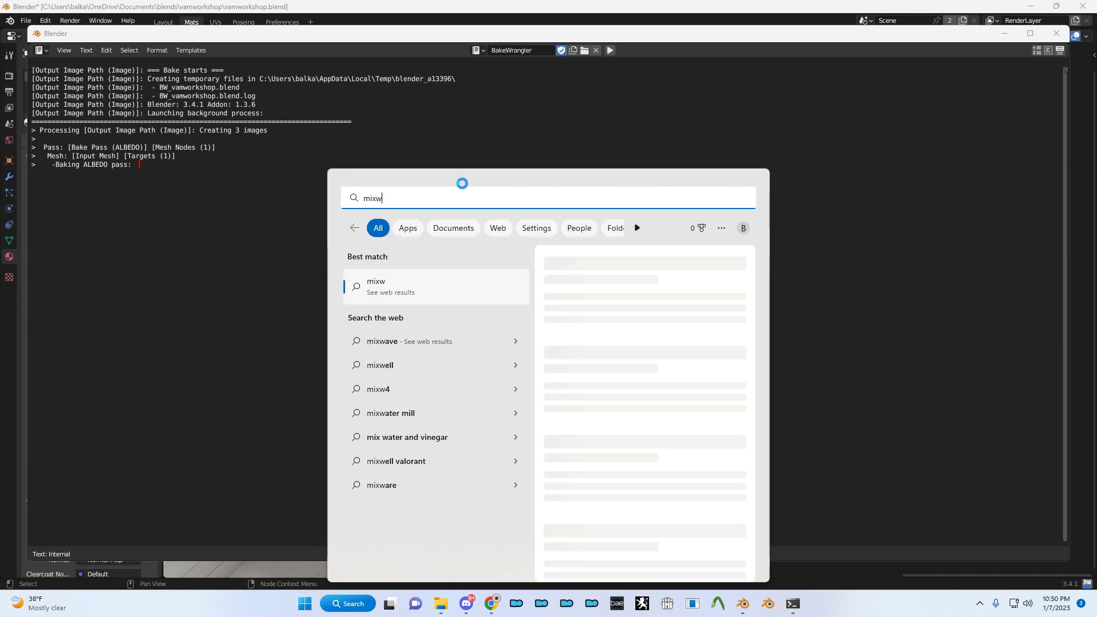
pyautogui.press('BackSpace')
pyautogui.press('BackSpace')
pyautogui.press('BackSpace')
pyautogui.press('BackSpace')
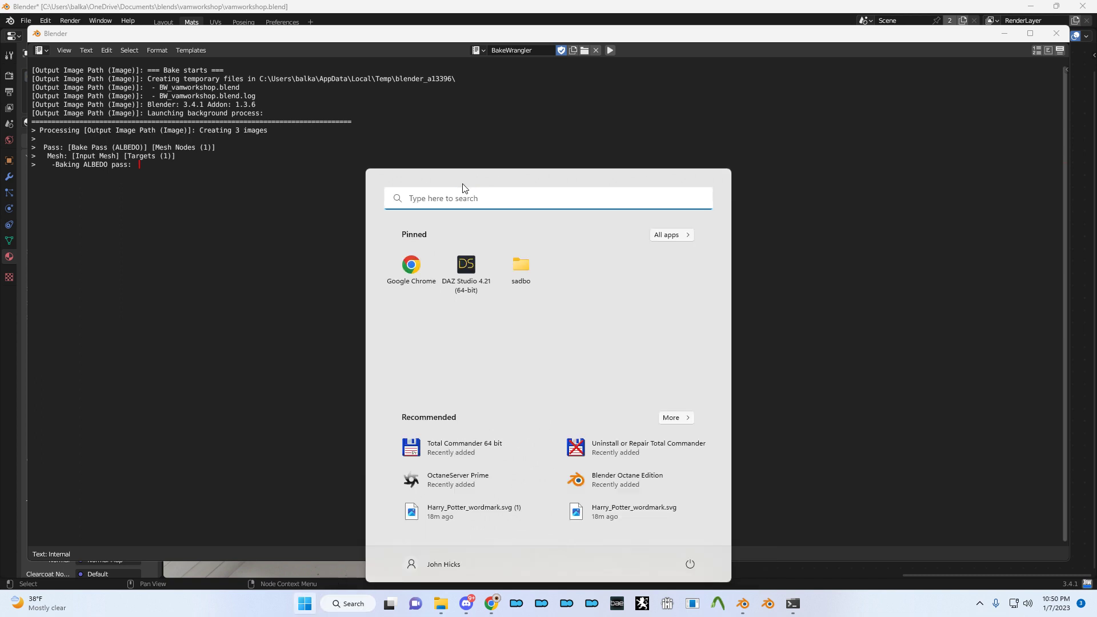
pyautogui.press('Escape')
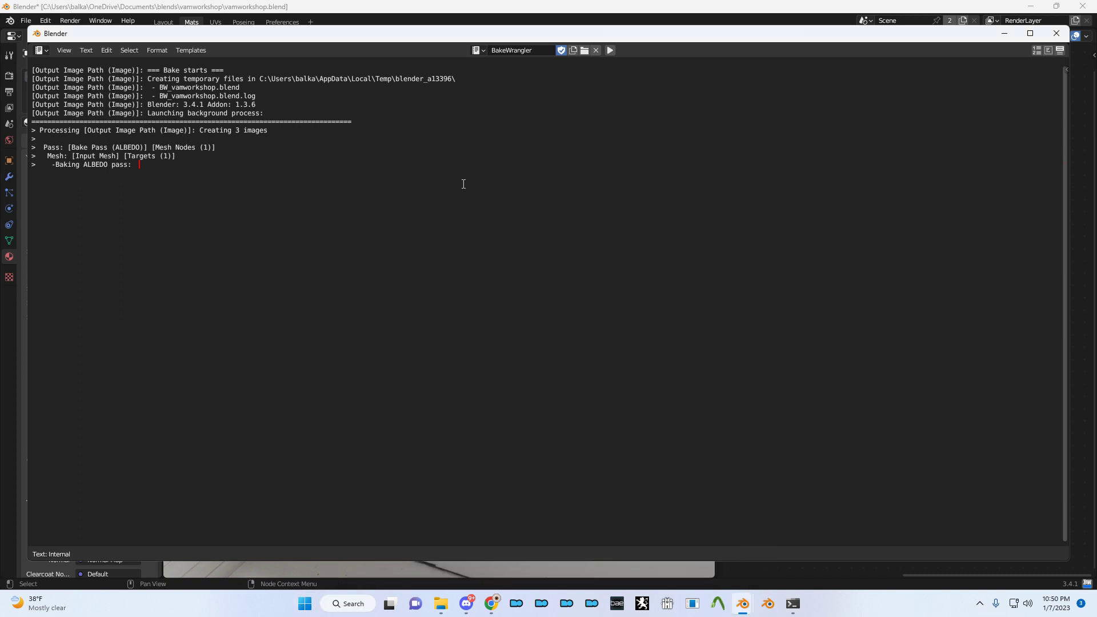
pyautogui.moveTo(488, 34); pyautogui.dragTo(467, 31)
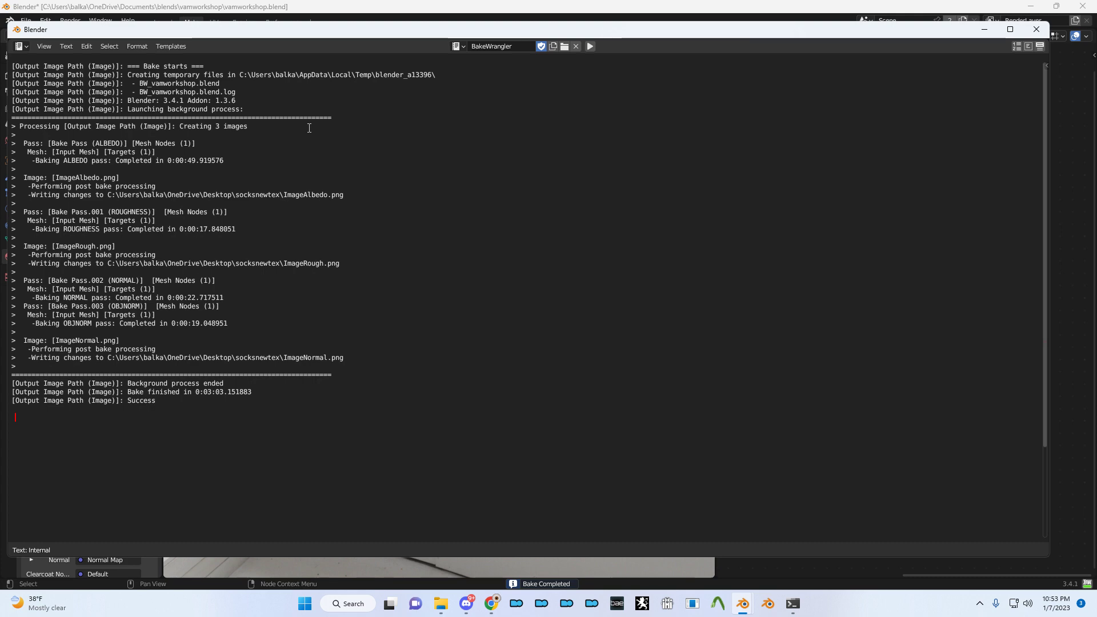
# - Close the finished bake log and open ImageAlbedo.png from Desktop\socksnewtex
pyautogui.click(1010, 32)
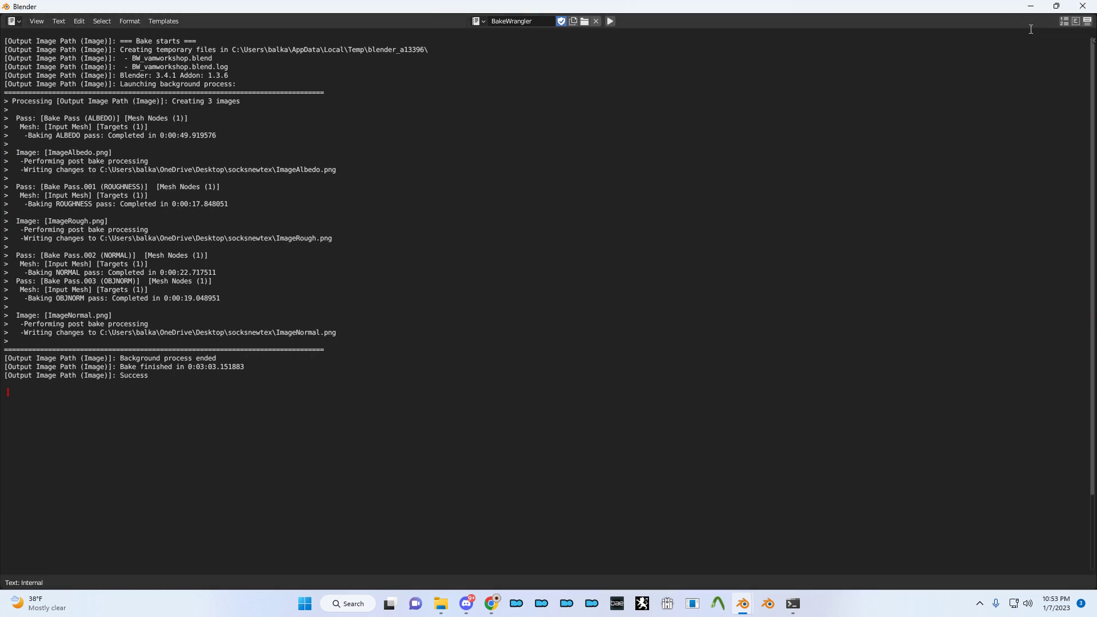
pyautogui.click(1083, 7)
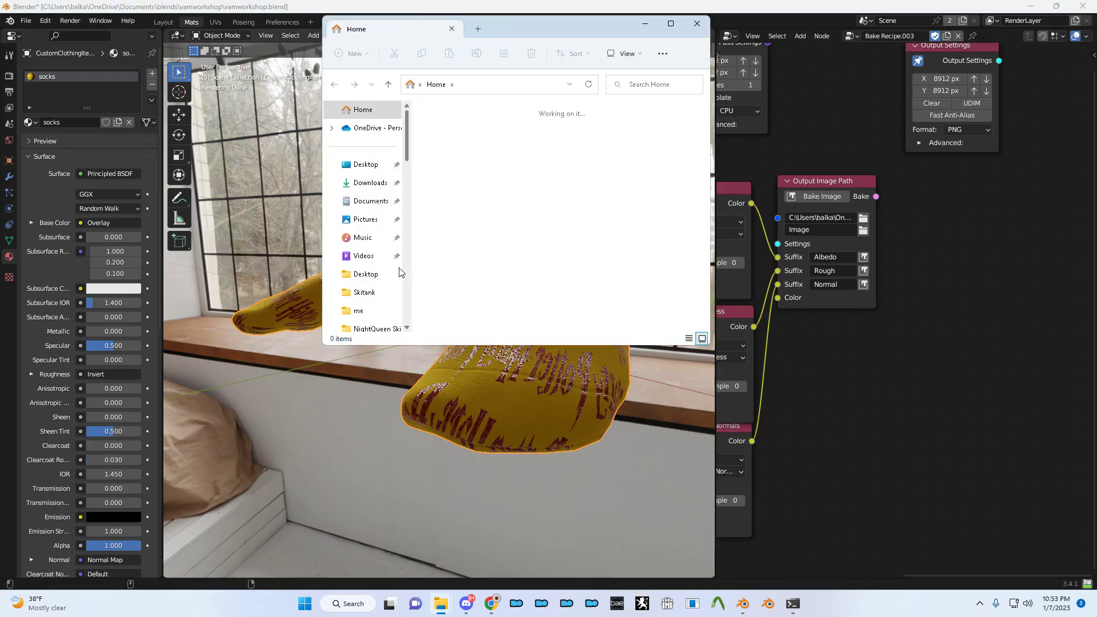
pyautogui.click(372, 164)
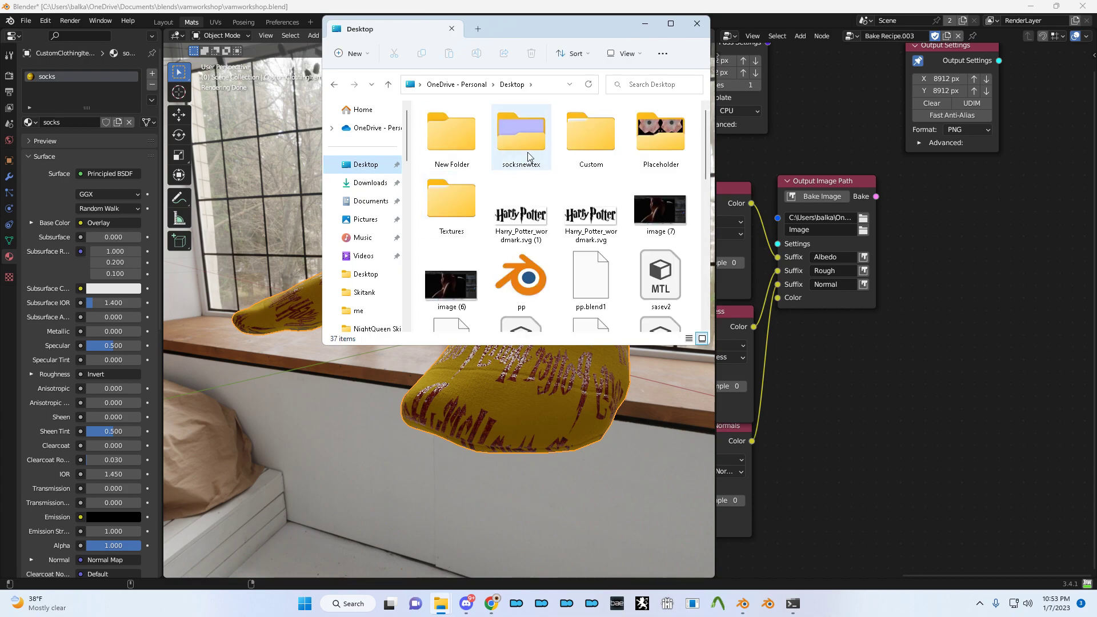
pyautogui.doubleClick(528, 156)
pyautogui.doubleClick(466, 163)
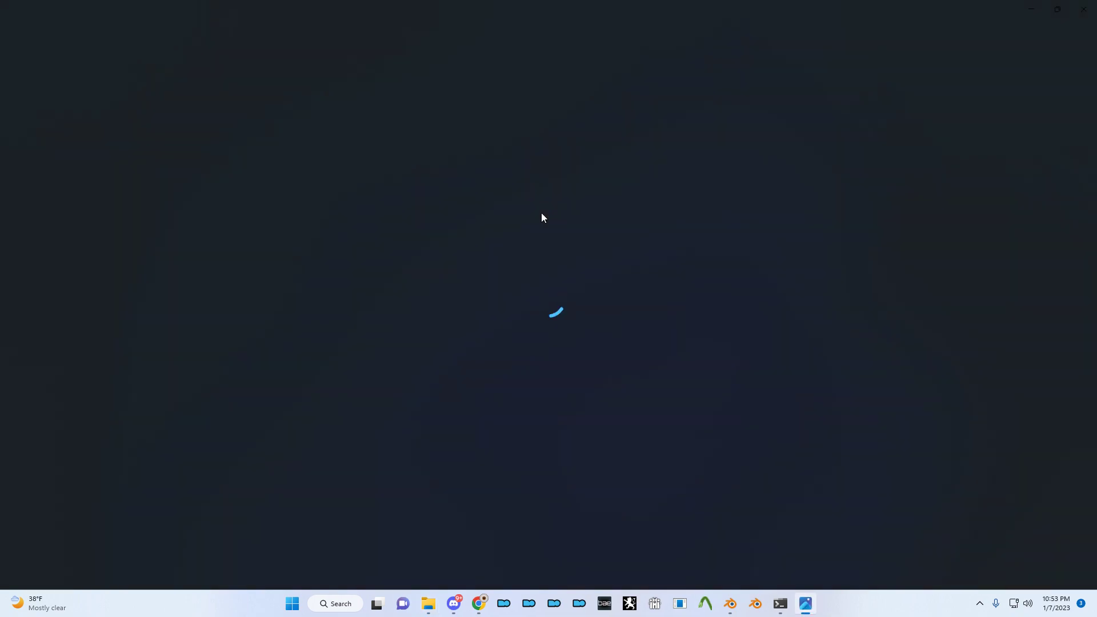
# - Zoom into the albedo texture, then step through the roughness and normal maps
pyautogui.scroll(4, 422, 245)
pyautogui.scroll(10, 303, 245)
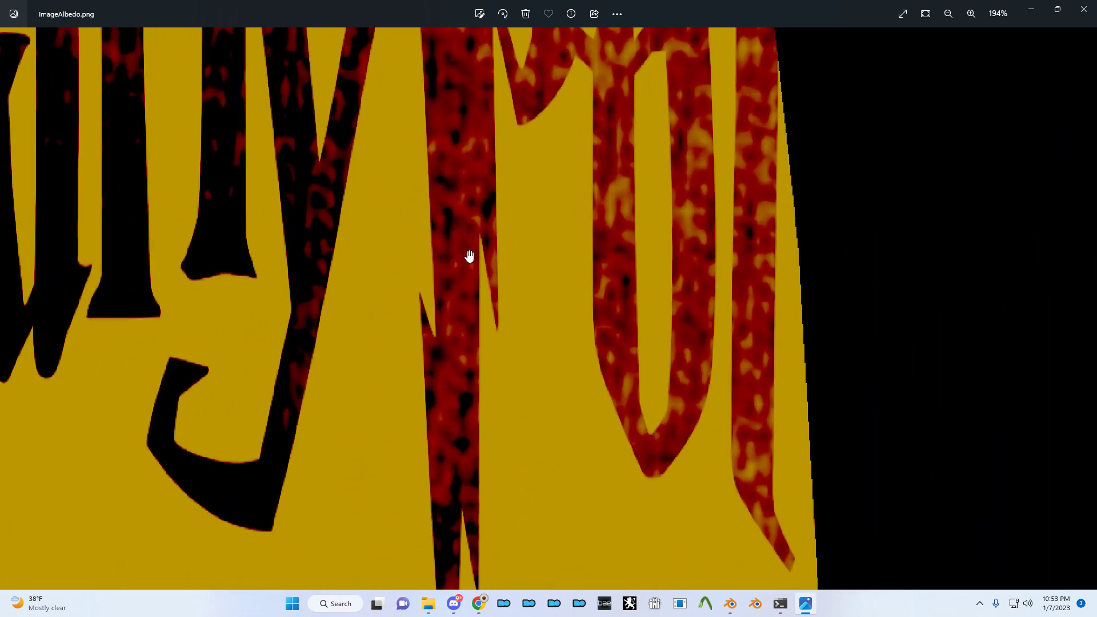
pyautogui.scroll(6, 491, 294)
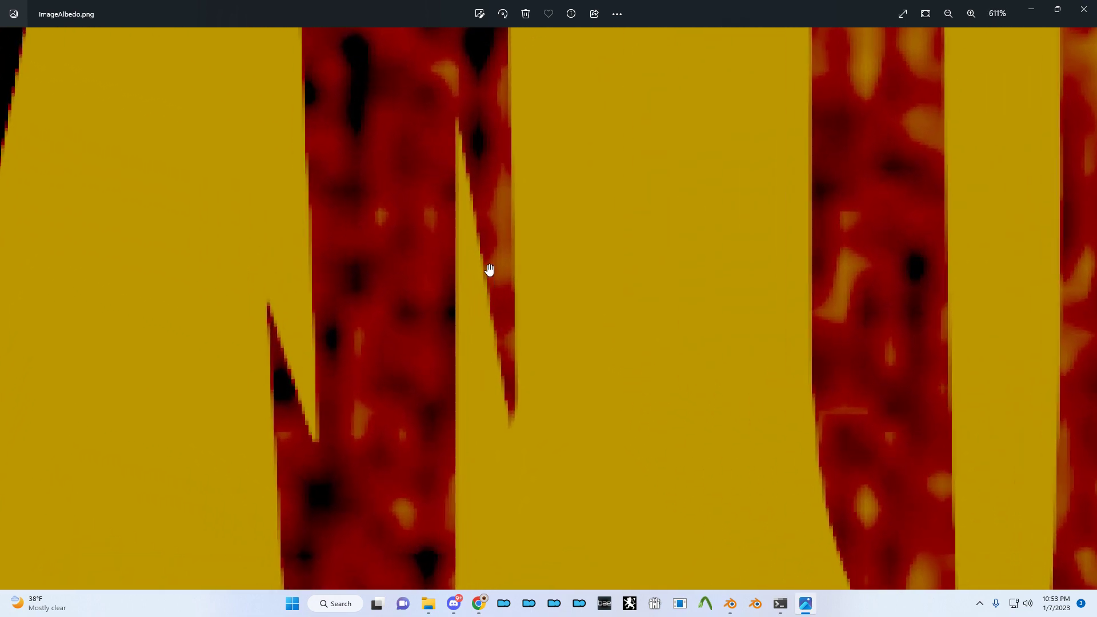
pyautogui.scroll(-6, 490, 270)
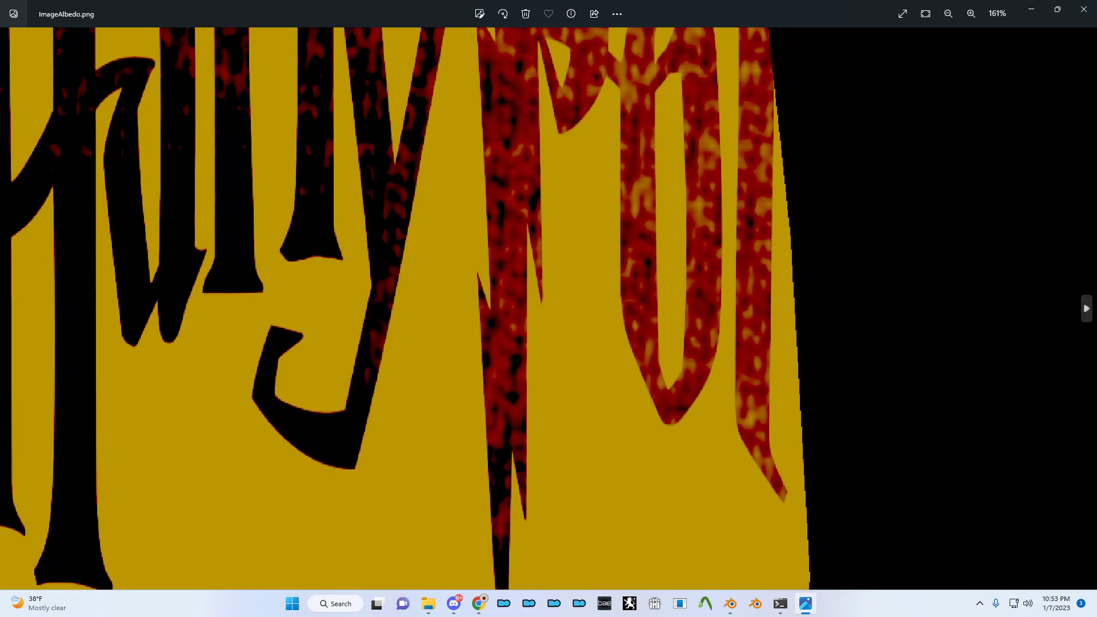
pyautogui.click(1084, 305)
pyautogui.click(1083, 305)
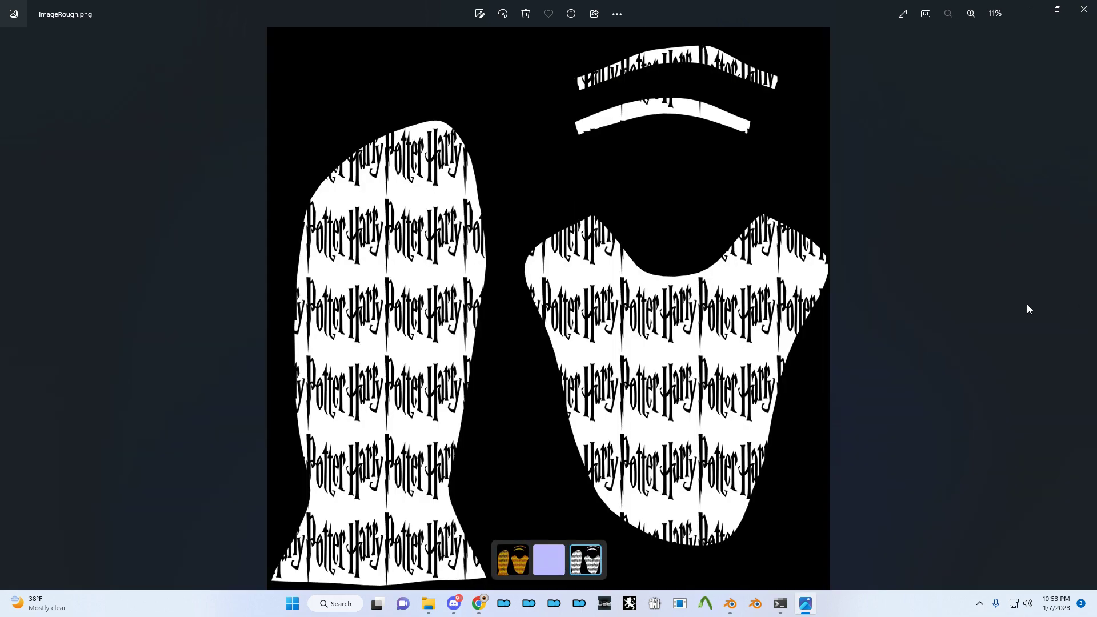
pyautogui.click(10, 308)
# - Magnify and pan across the normal map, then close Photos
pyautogui.scroll(5, 710, 228)
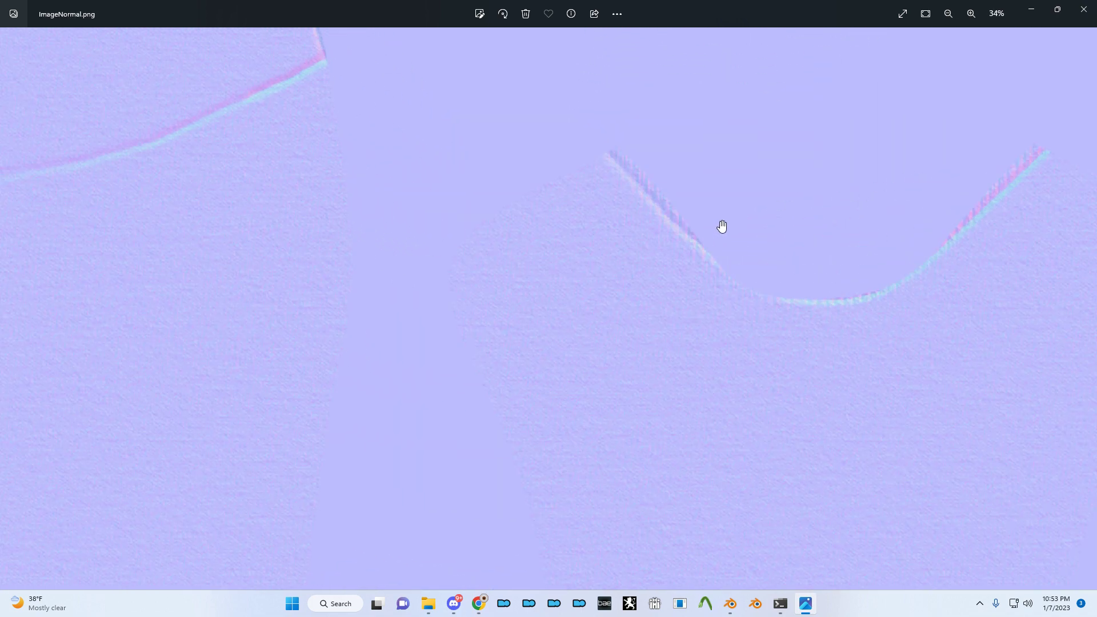
pyautogui.scroll(7, 532, 264)
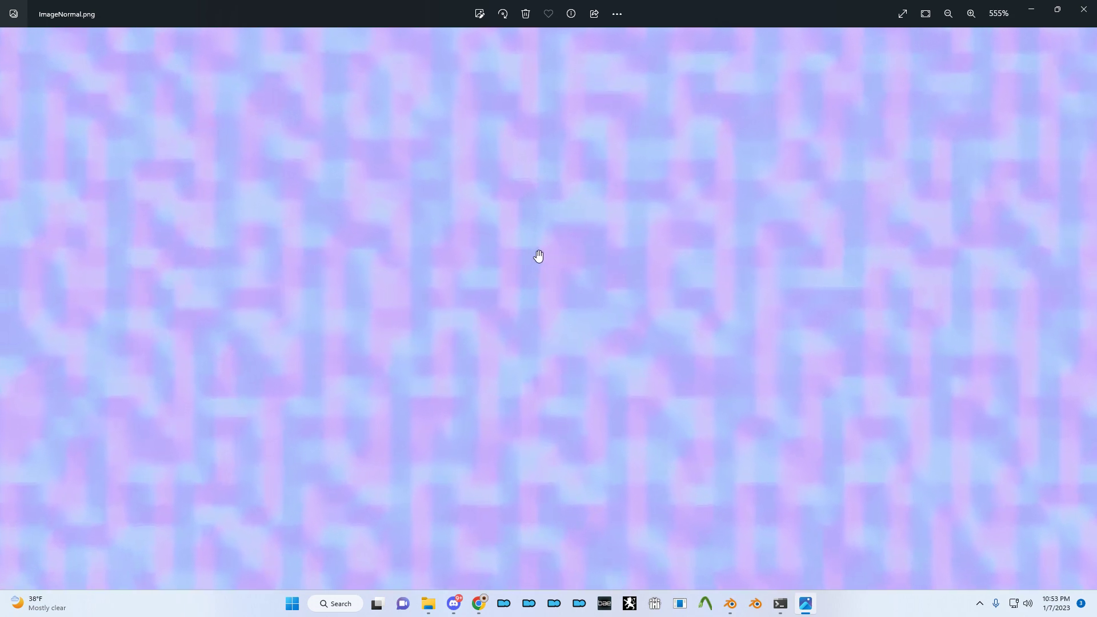
pyautogui.scroll(1, 628, 206)
pyautogui.moveTo(936, 74); pyautogui.dragTo(1019, 88)
pyautogui.scroll(-2, 468, 203)
pyautogui.scroll(-3, 546, 201)
pyautogui.scroll(-4, 553, 186)
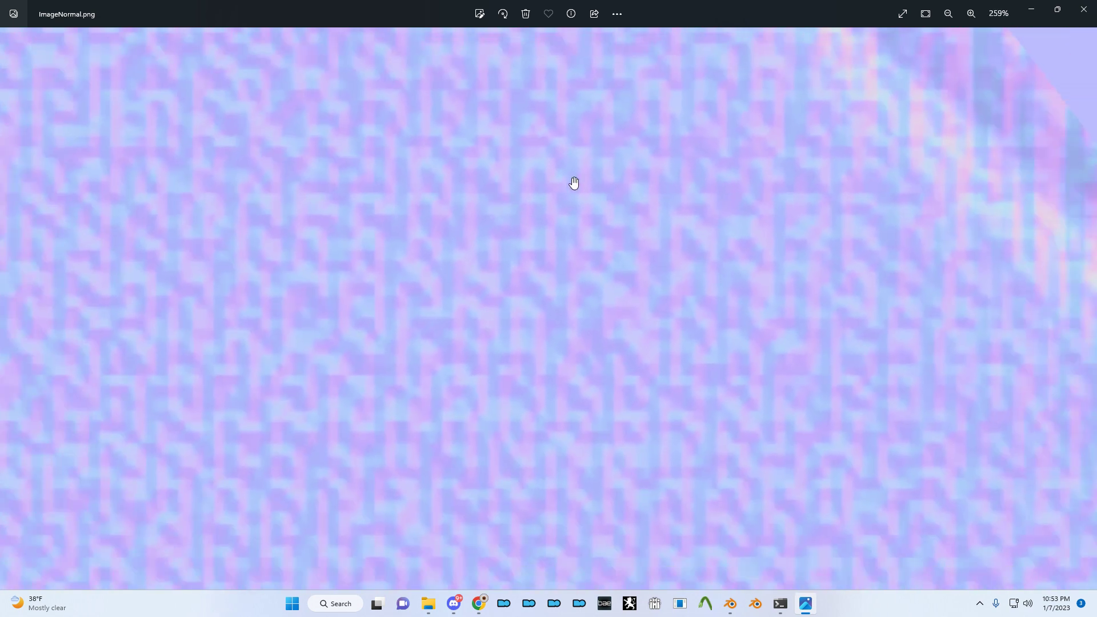
pyautogui.scroll(-4, 823, 213)
pyautogui.click(1083, 9)
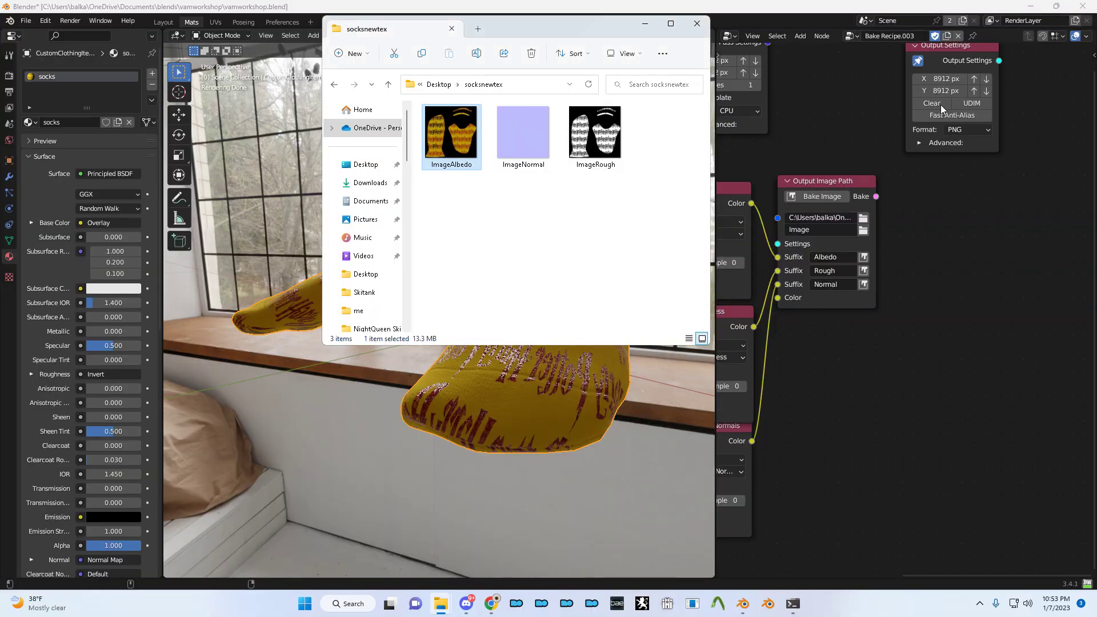
# - Start a Windows search for 'subst' and cancel it
pyautogui.click(637, 182)
pyautogui.press('super')
pyautogui.write('subst')
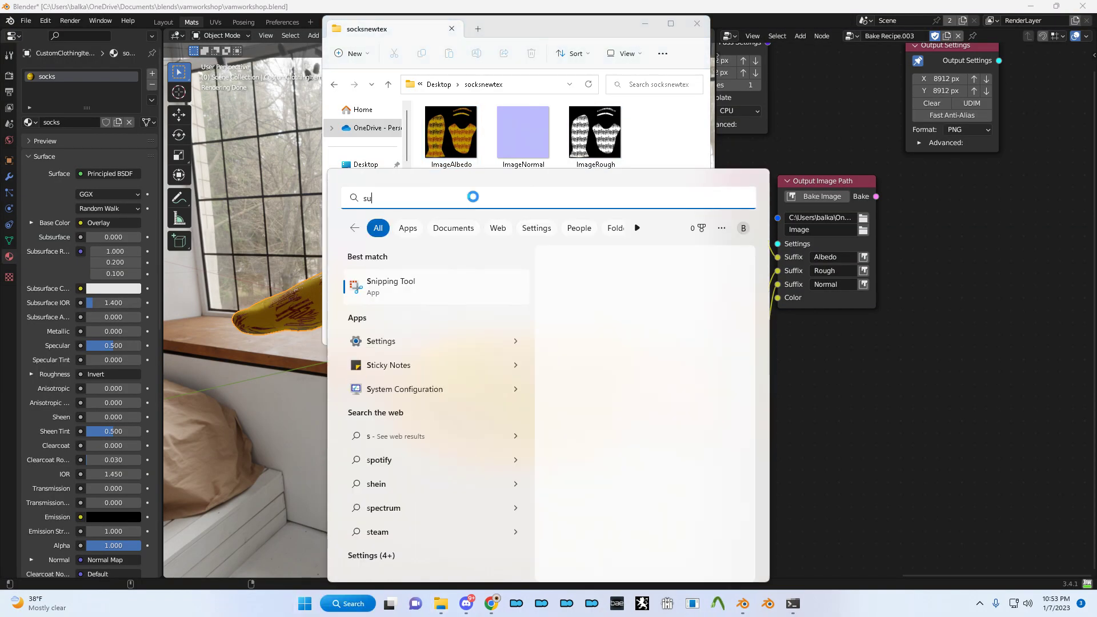
pyautogui.press('BackSpace')
pyautogui.press('BackSpace')
pyautogui.press('BackSpace')
pyautogui.press('BackSpace')
pyautogui.press('BackSpace')
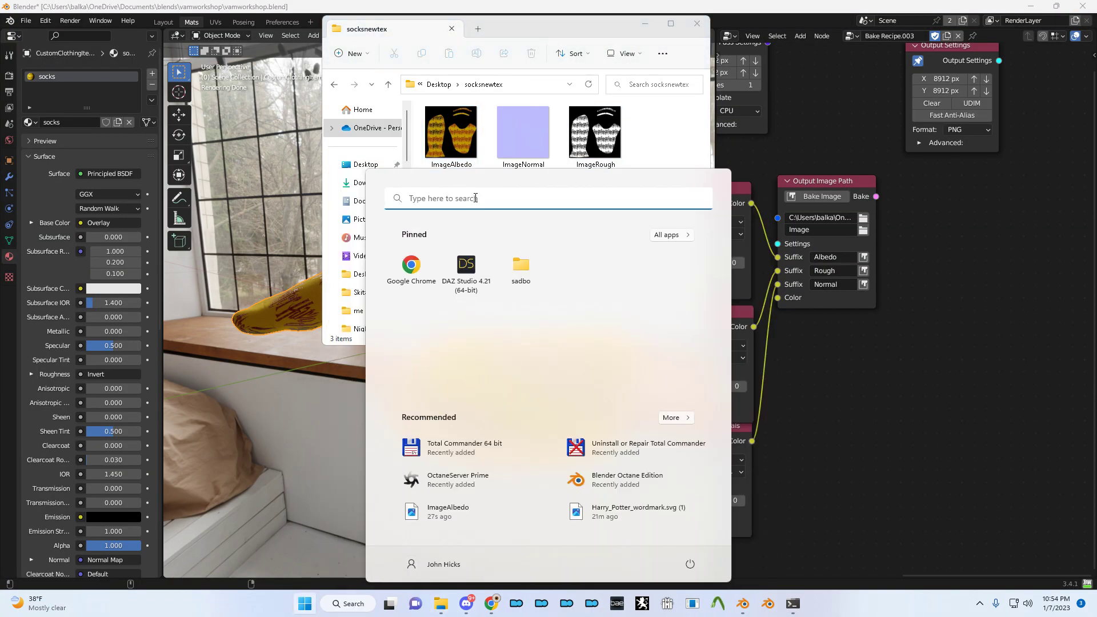
pyautogui.press('Escape')
# - Close Blender, saving the blend file
pyautogui.click(808, 143)
pyautogui.press('Home')
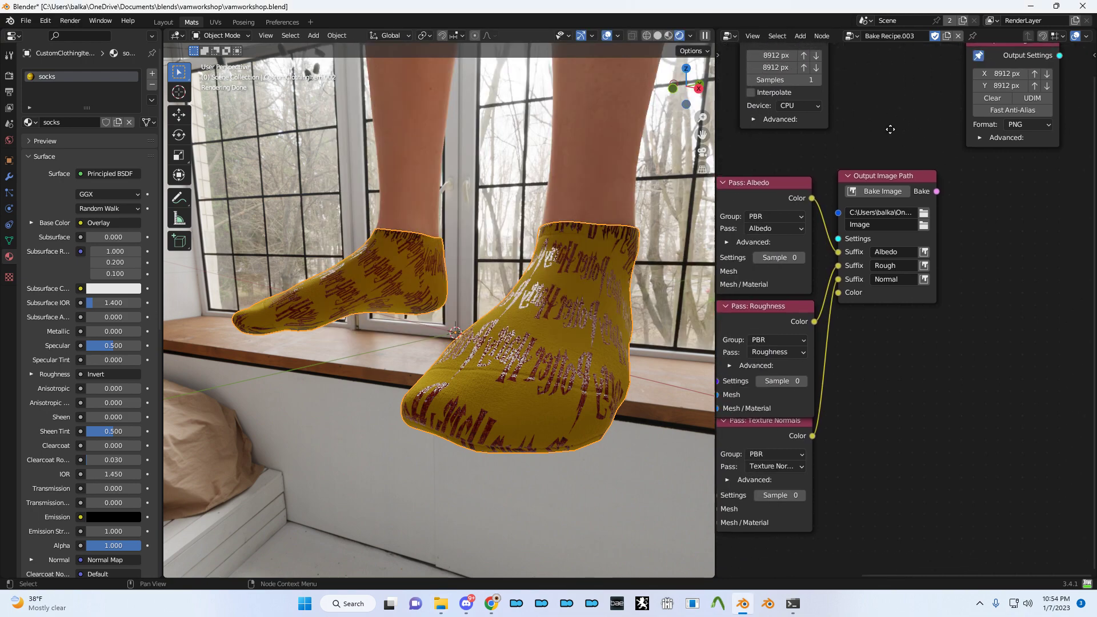
pyautogui.hotkey('alt', 'Tab')
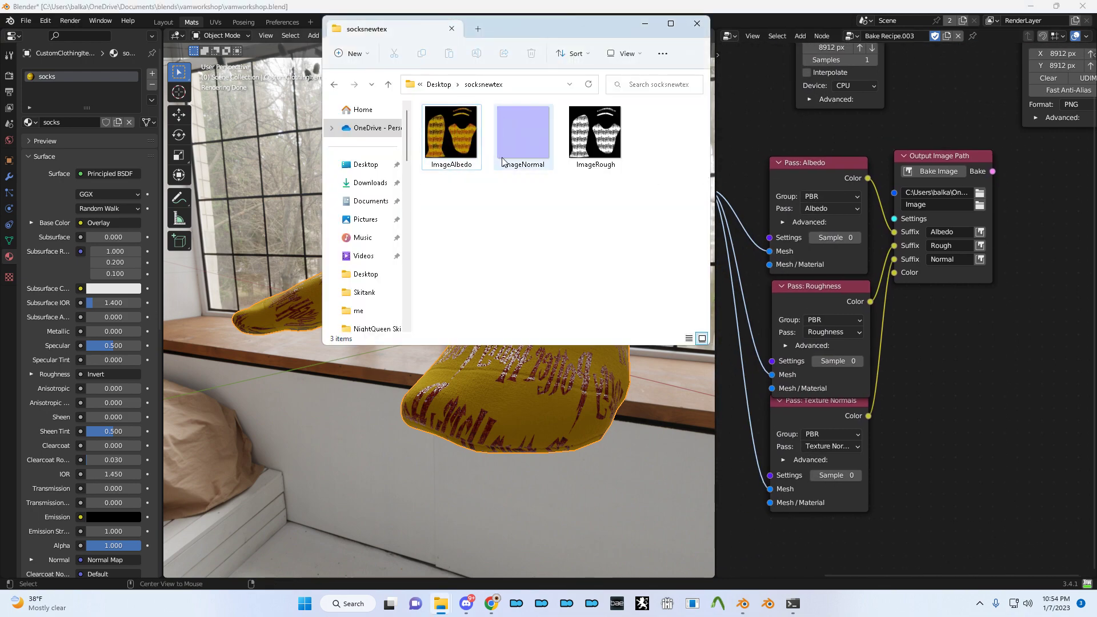
pyautogui.click(1083, 6)
pyautogui.click(505, 321)
# - Switch windows to bring the VaM_1.20.77.9 Explorer folder forward
pyautogui.hotkey('alt', 'Tab')
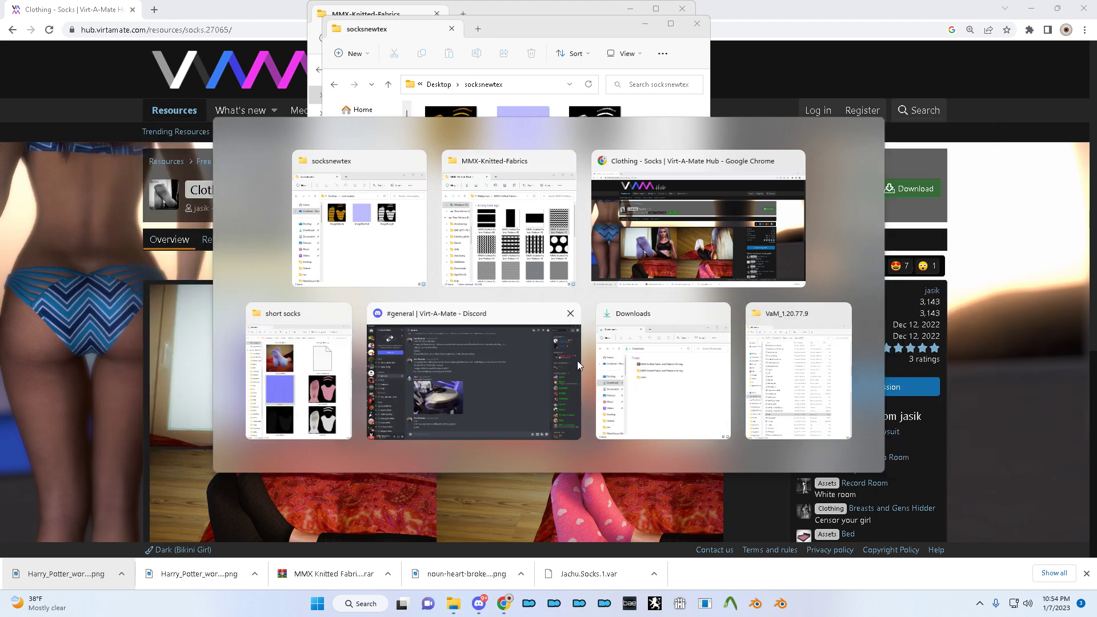
pyautogui.click(667, 366)
pyautogui.hotkey('alt', 'Tab')
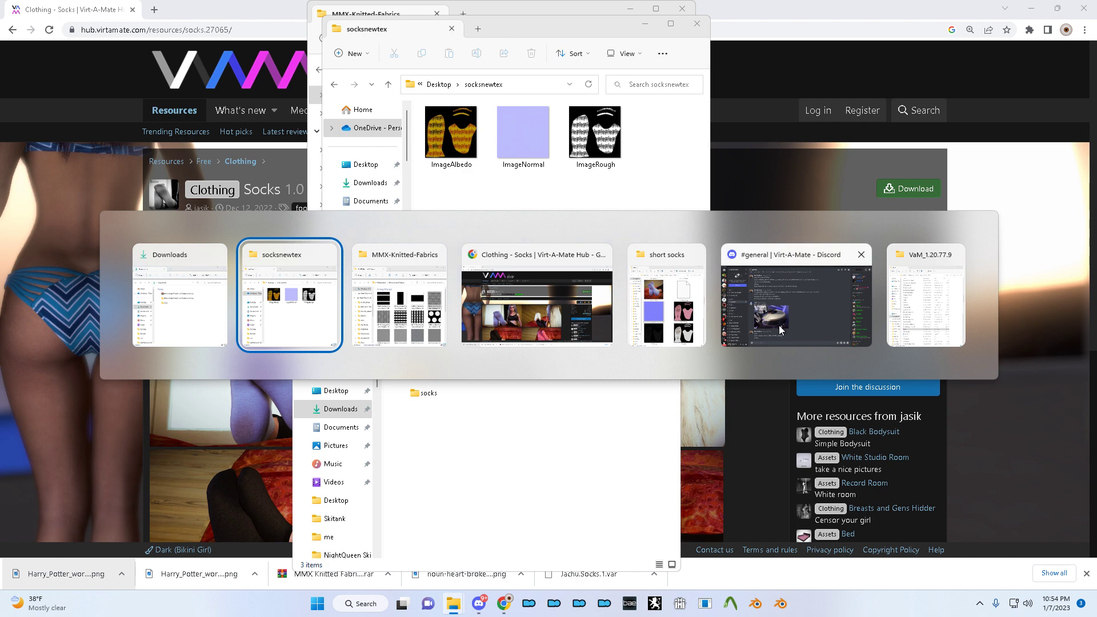
pyautogui.hotkey('alt', 'Tab')
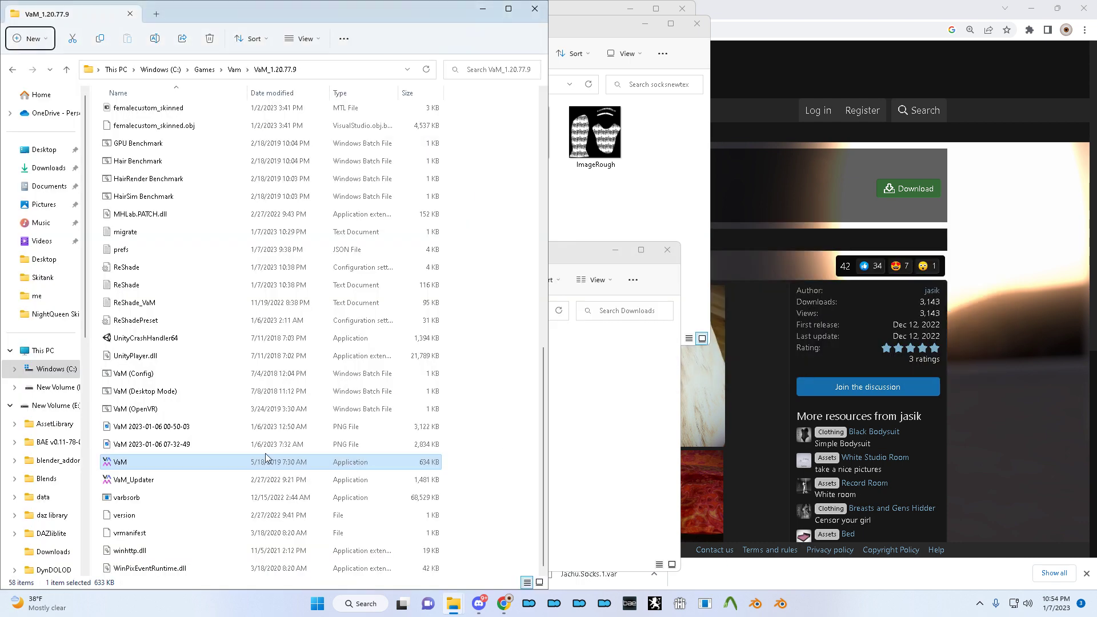
# - Launch VaM and close the Downloads folder window
pyautogui.doubleClick(121, 465)
pyautogui.click(495, 443)
pyautogui.hotkey('alt', 'Tab')
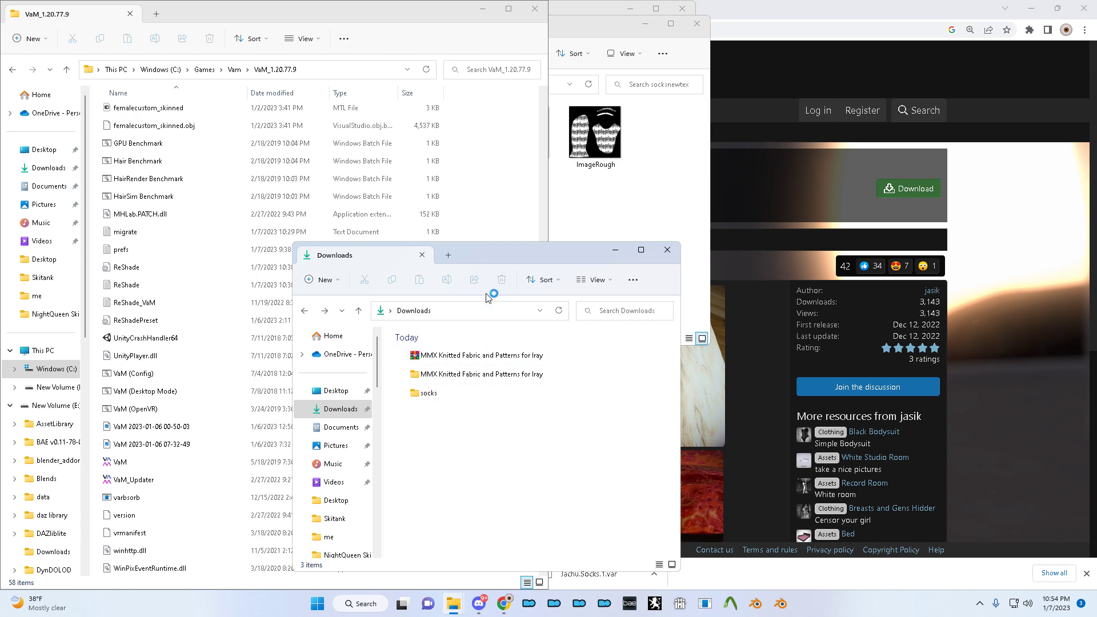
pyautogui.hotkey('alt', 'Tab')
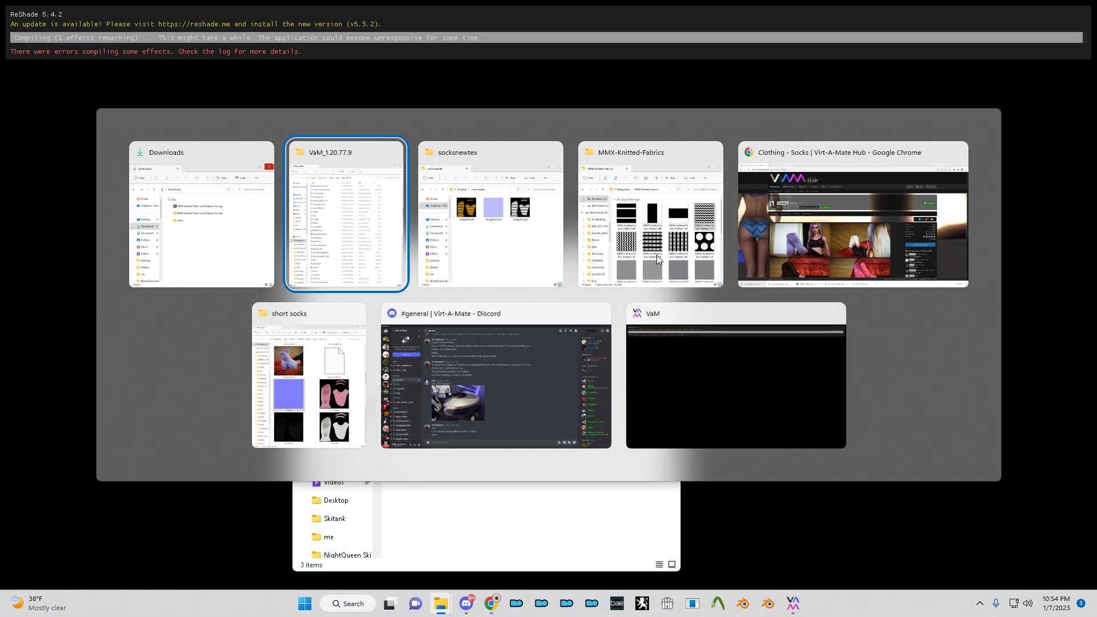
pyautogui.click(509, 268)
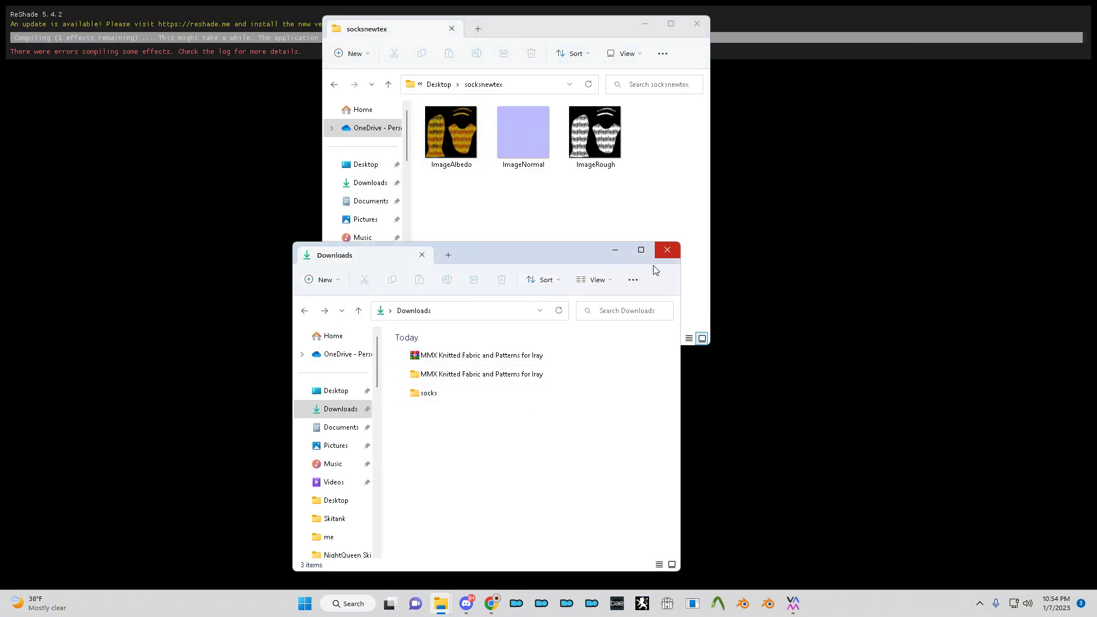
pyautogui.click(667, 249)
# - Close the short socks and MMX-Knitted-Fabrics windows and open Custom in VaM_1.20.77.9
pyautogui.hotkey('alt', 'Tab')
pyautogui.click(630, 309)
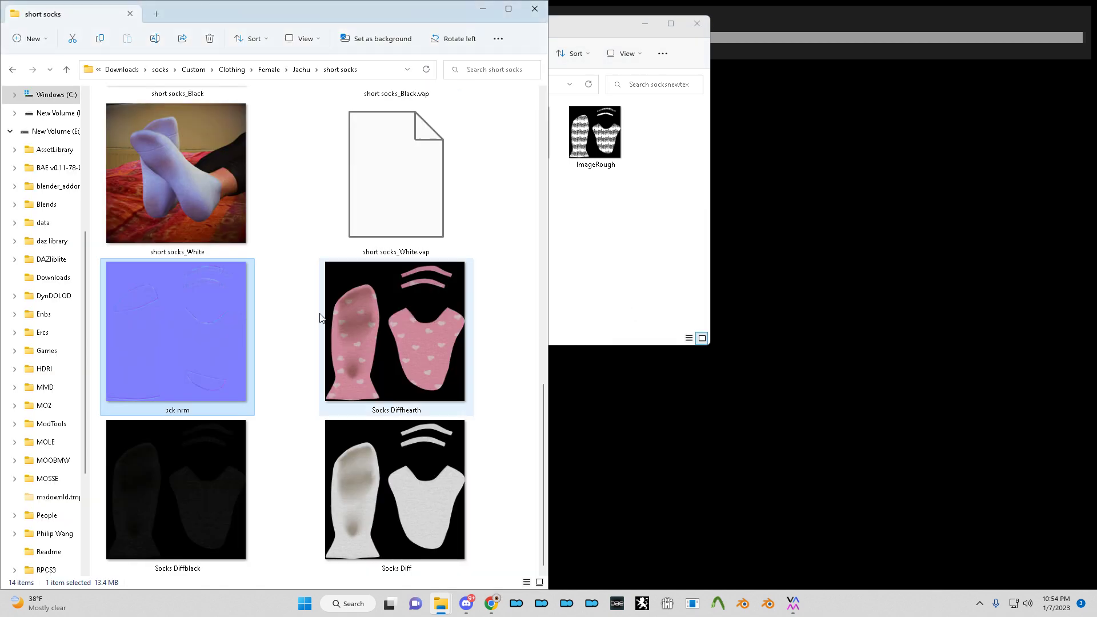
pyautogui.hotkey('alt', 'Tab')
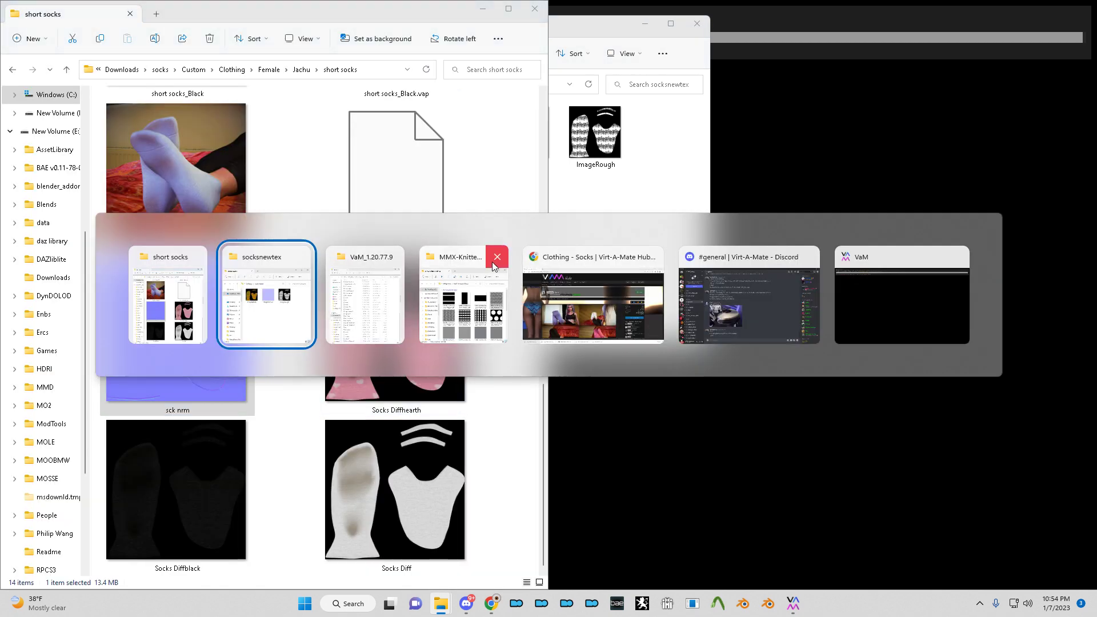
pyautogui.click(201, 259)
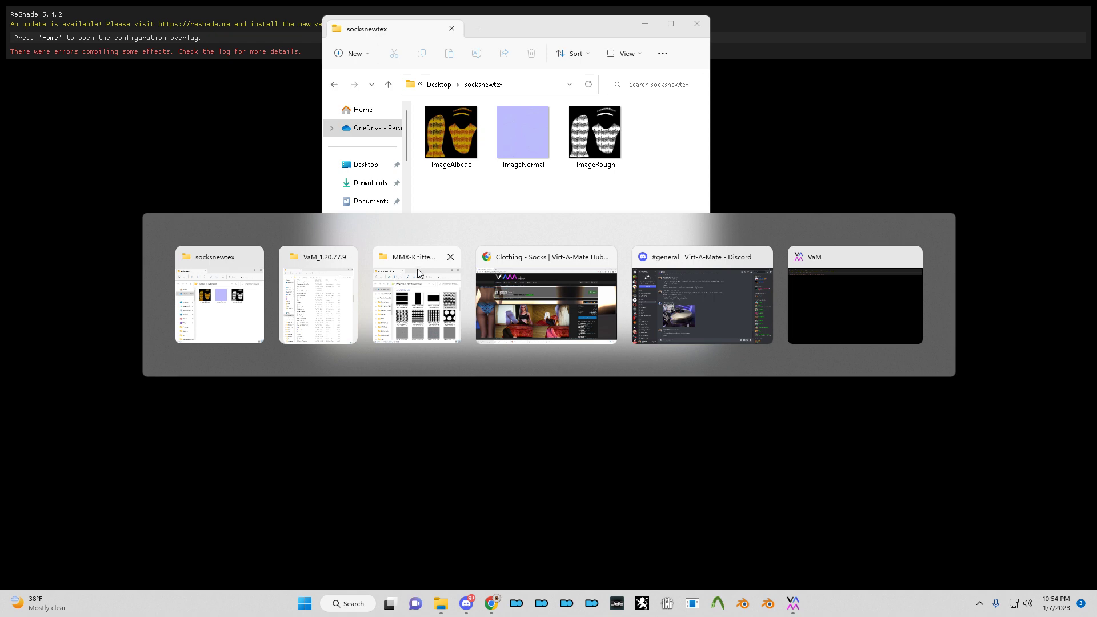
pyautogui.click(453, 257)
pyautogui.click(371, 304)
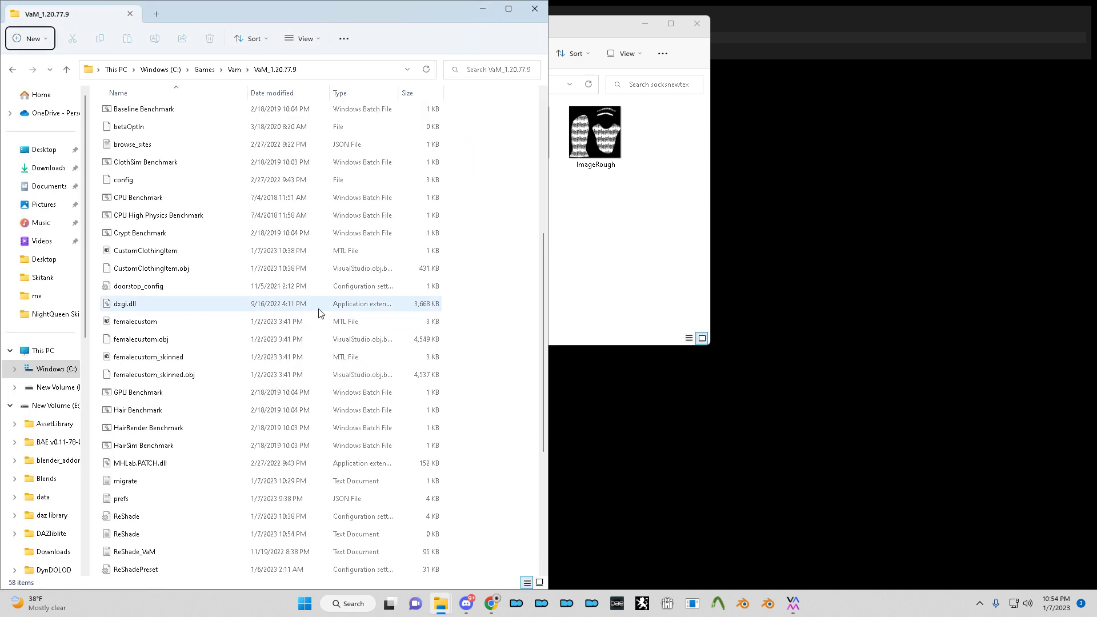
pyautogui.doubleClick(146, 238)
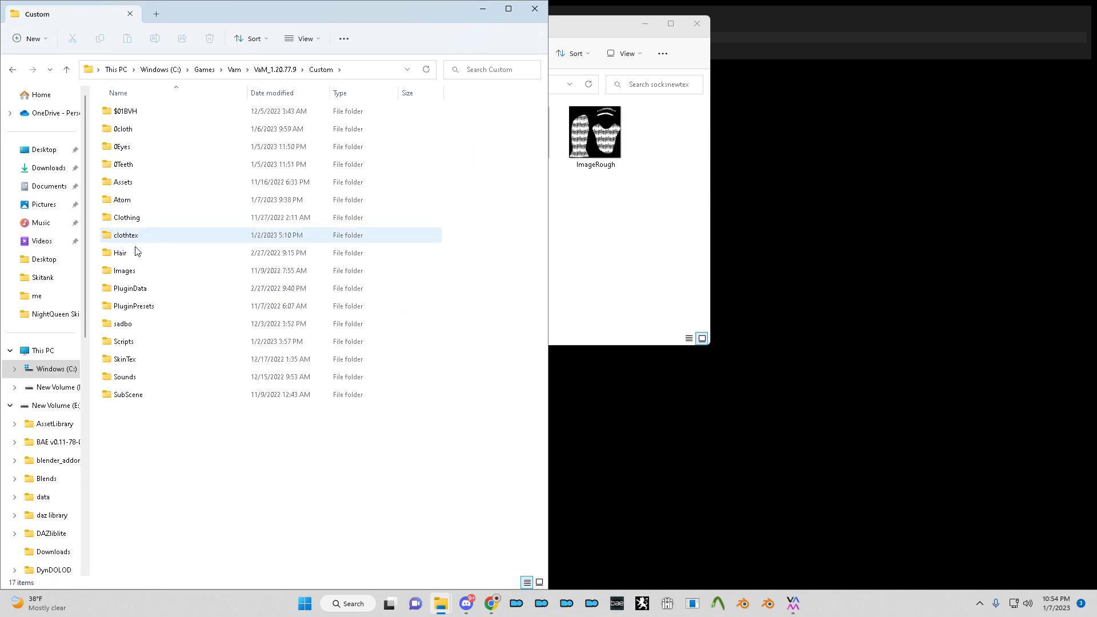
# - Create a new Socks folder inside the 0cloth folder
pyautogui.doubleClick(125, 129)
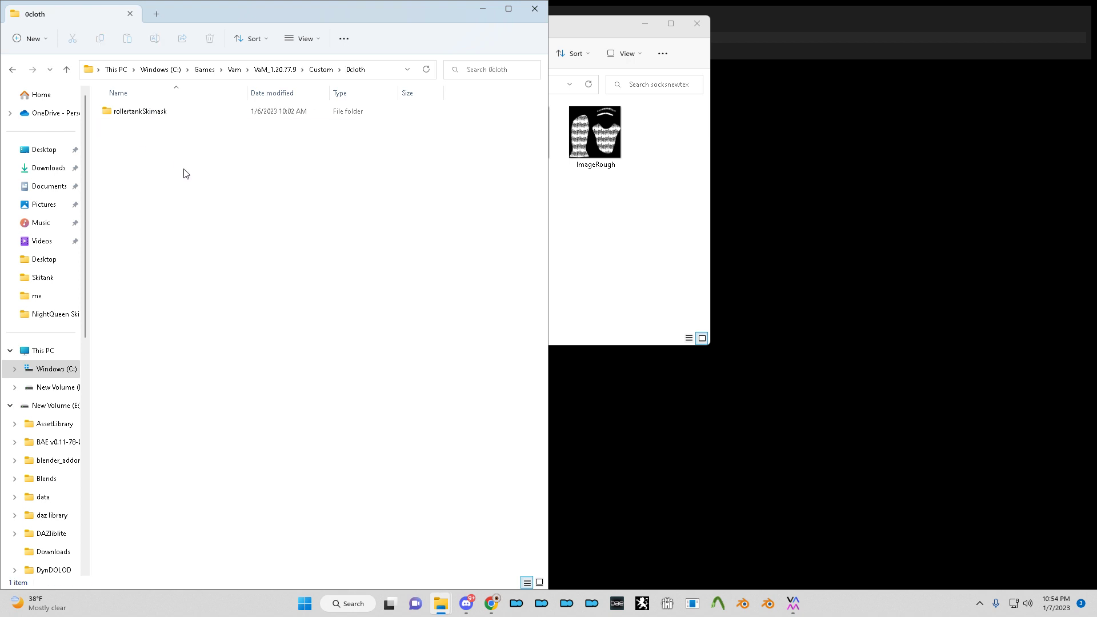
pyautogui.hotkey('ctrl', 'shift', 'n')
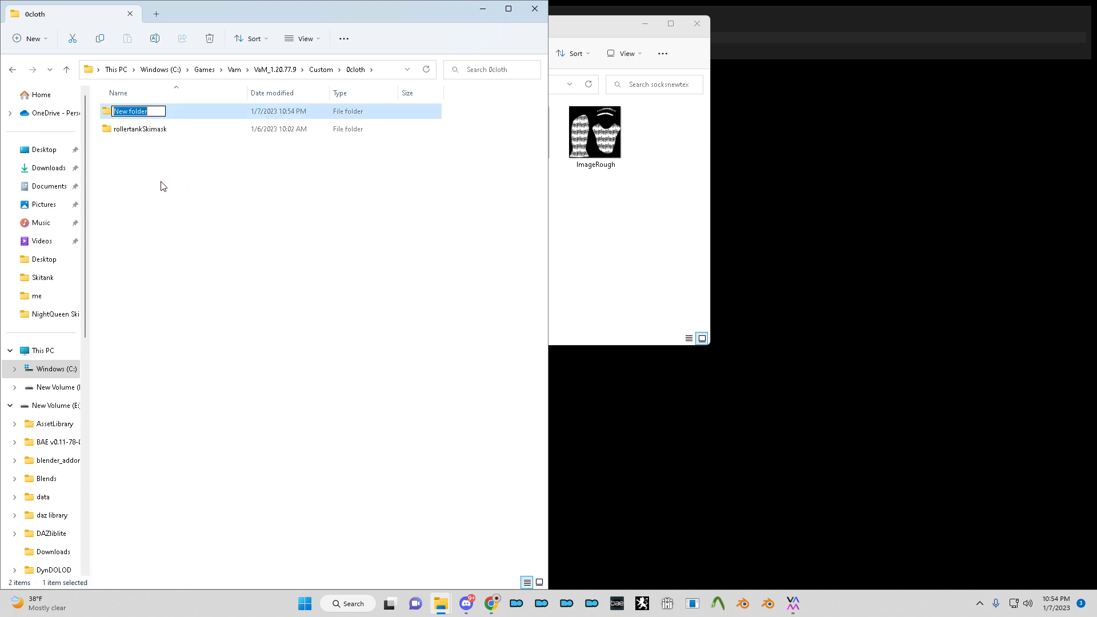
pyautogui.write('Socks')
pyautogui.press('Return')
pyautogui.press('Return')
# - Select the three baked PNGs in socksnewtex and create a Harrypotter folder inside Socks
pyautogui.click(631, 183)
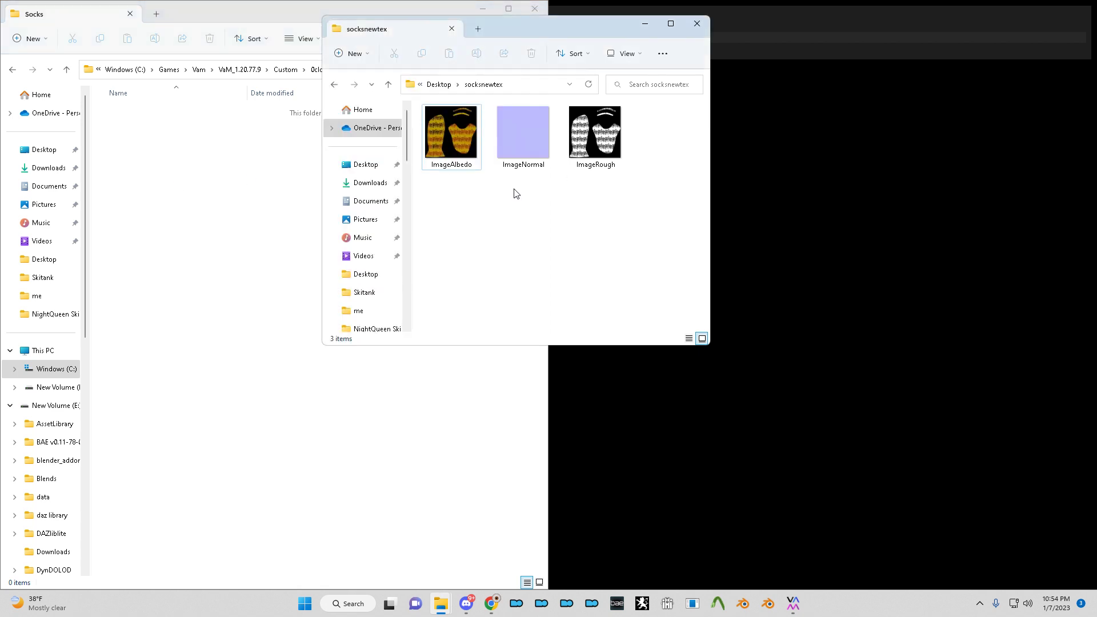
pyautogui.hotkey('ctrl', 'a')
pyautogui.click(216, 188)
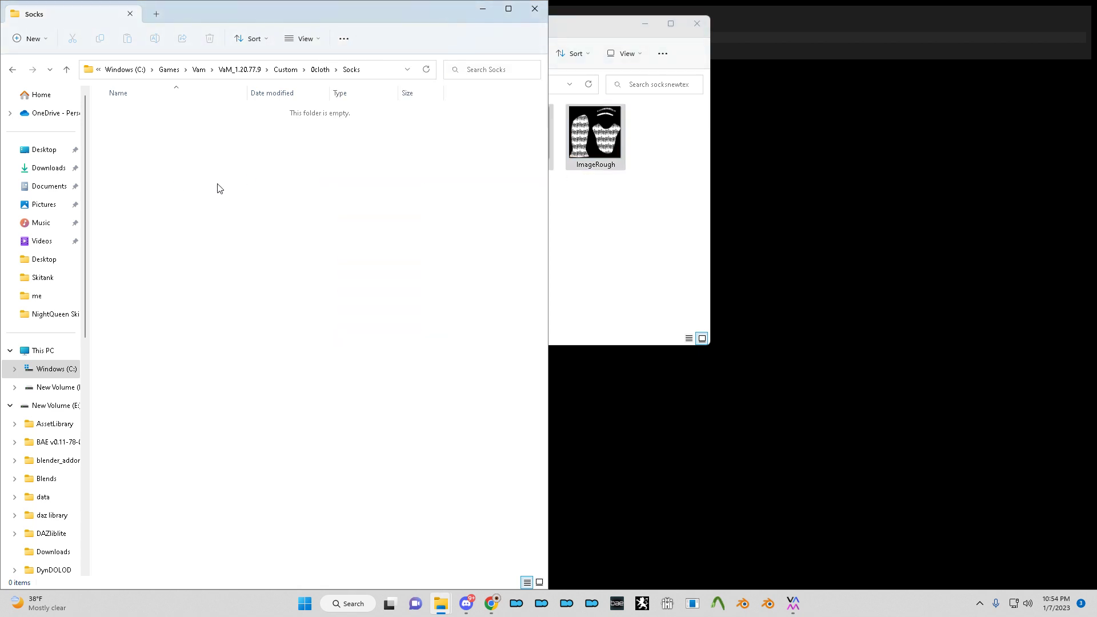
pyautogui.hotkey('ctrl', 'shift', 'n')
pyautogui.write('Harrypotter')
pyautogui.press('Return')
pyautogui.press('Return')
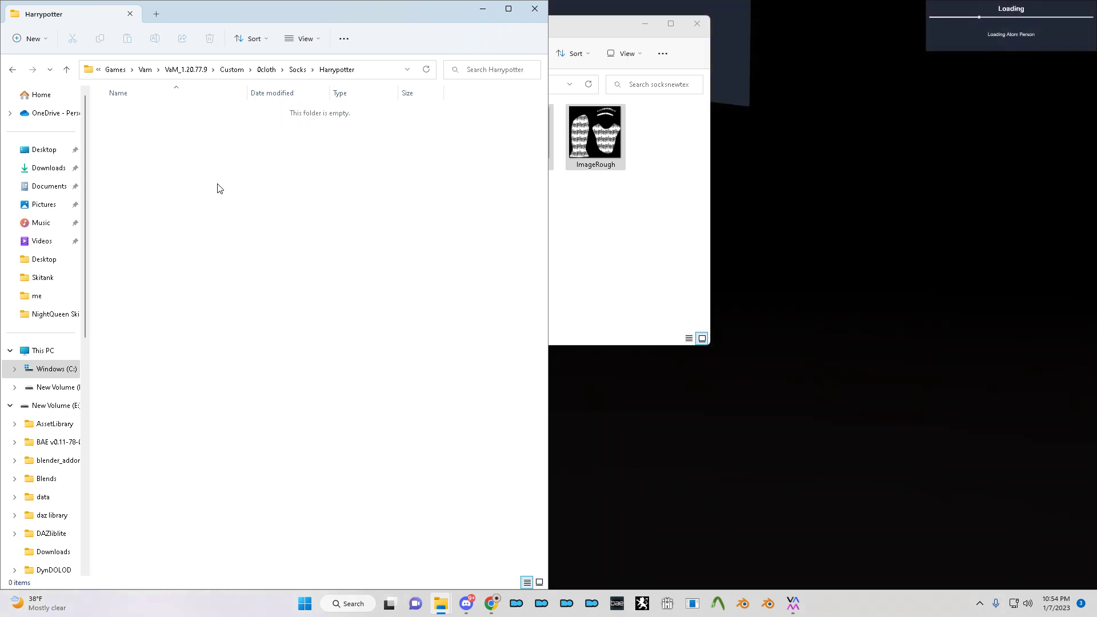
# - Move ImageAlbedo, ImageNormal and ImageRough into Harrypotter, then widen that folder's window
pyautogui.hotkey('alt', 'Tab')
pyautogui.moveTo(467, 163); pyautogui.dragTo(179, 200)
pyautogui.click(178, 200)
pyautogui.hotkey('alt', 'Tab')
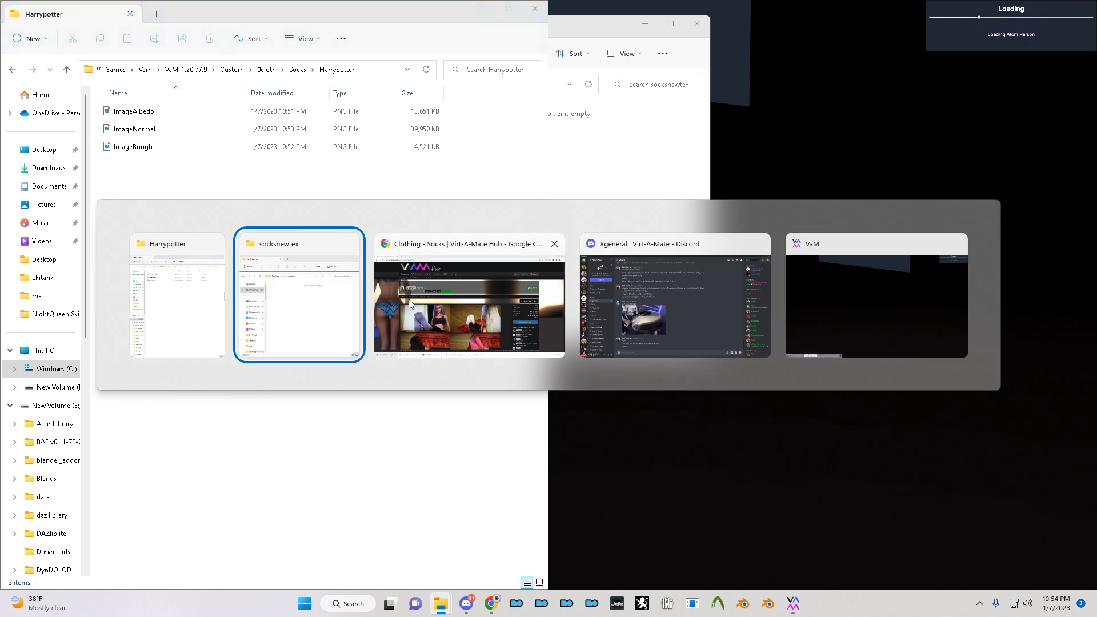
pyautogui.click(220, 322)
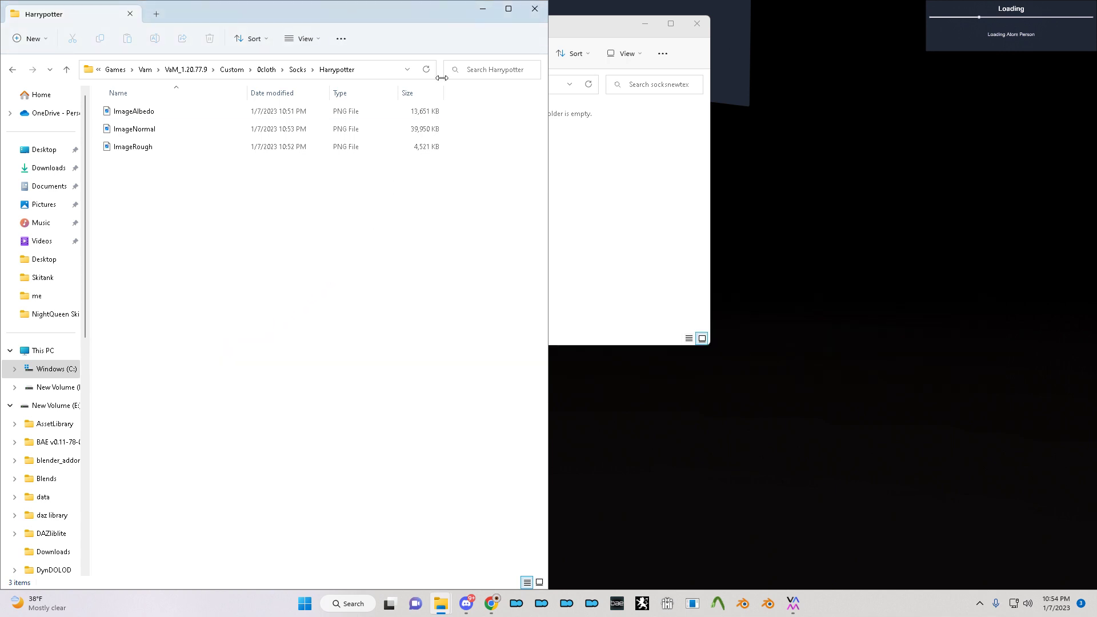
pyautogui.moveTo(551, 70); pyautogui.dragTo(766, 80)
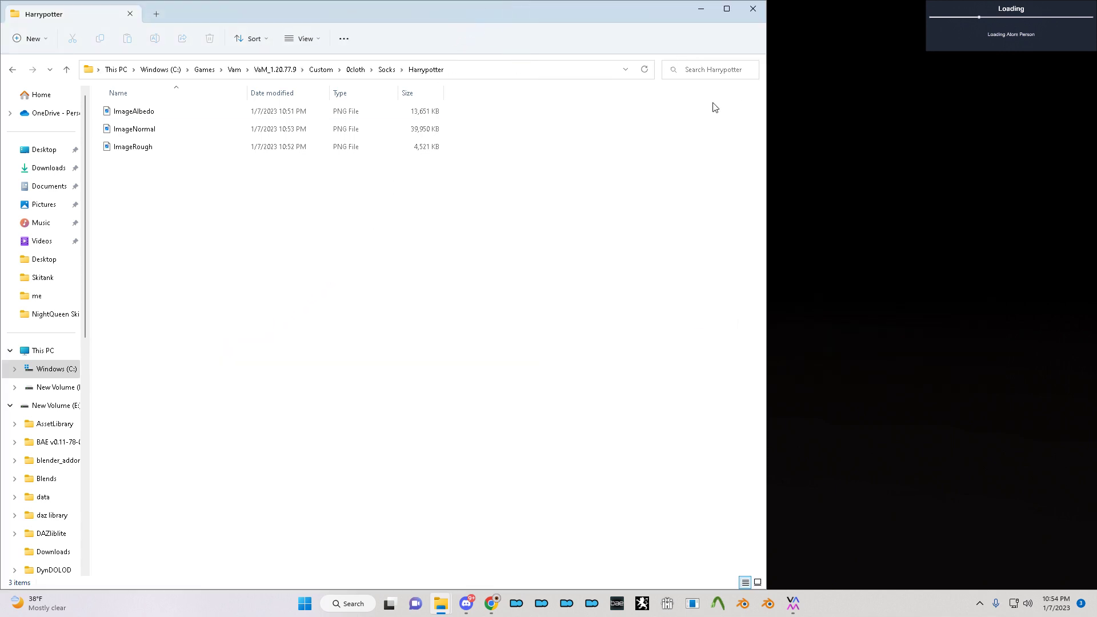
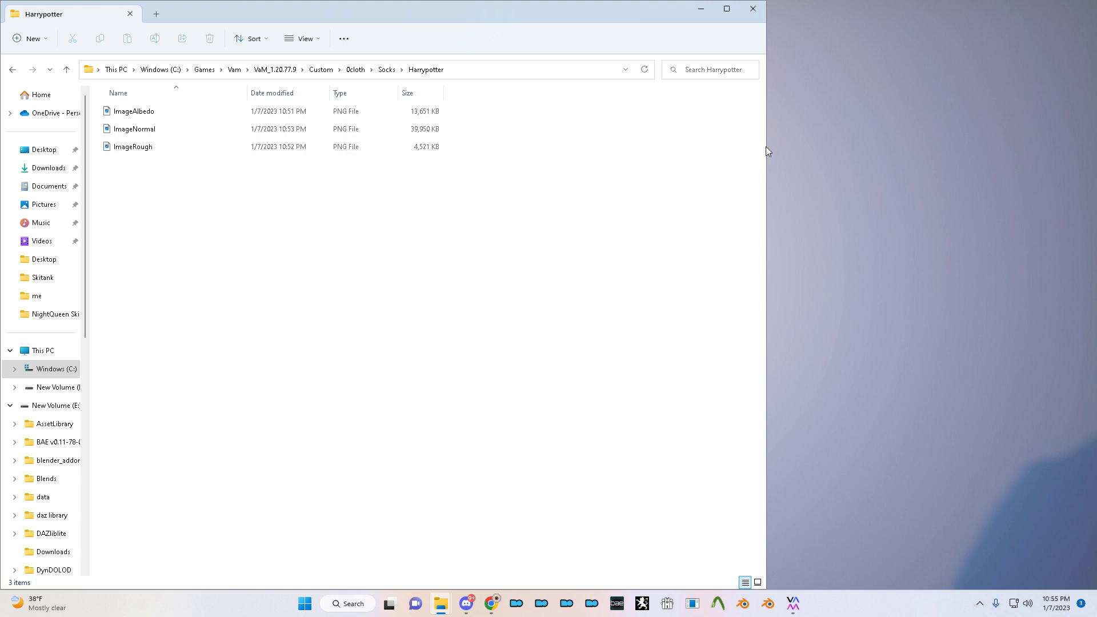
# - Narrow the Harrypotter folder window and return to Virt-A-Mate with its main menu showing
pyautogui.moveTo(765, 147); pyautogui.dragTo(592, 167)
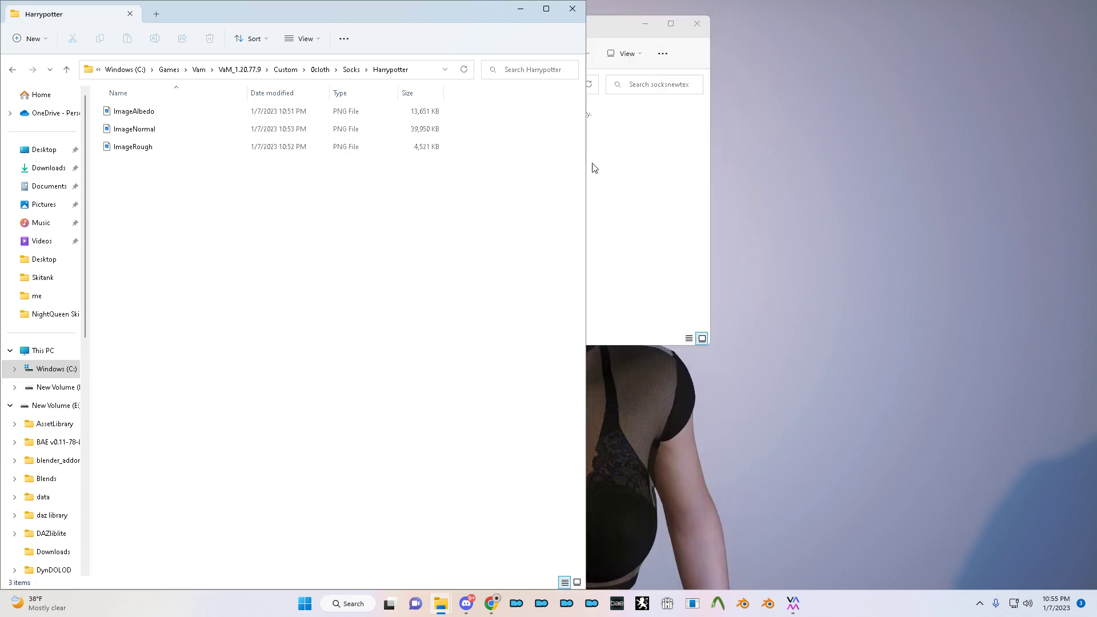
pyautogui.click(813, 166)
pyautogui.press('u')
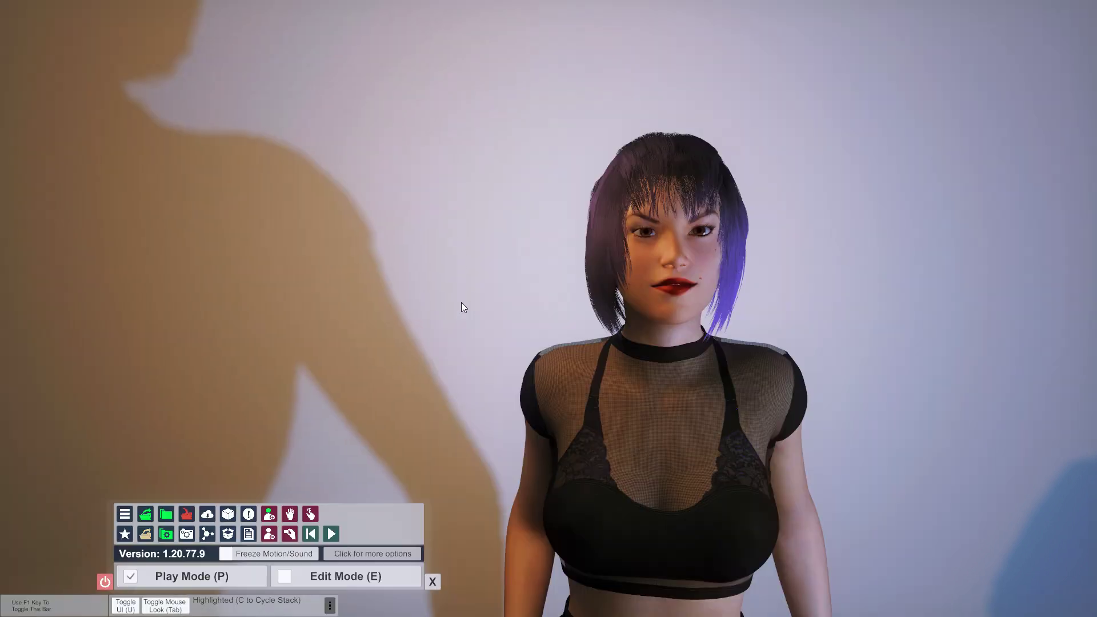
# - Load the trainsock.json scene, then resize the Harrypotter folder window beside Virt-A-Mate
pyautogui.click(146, 514)
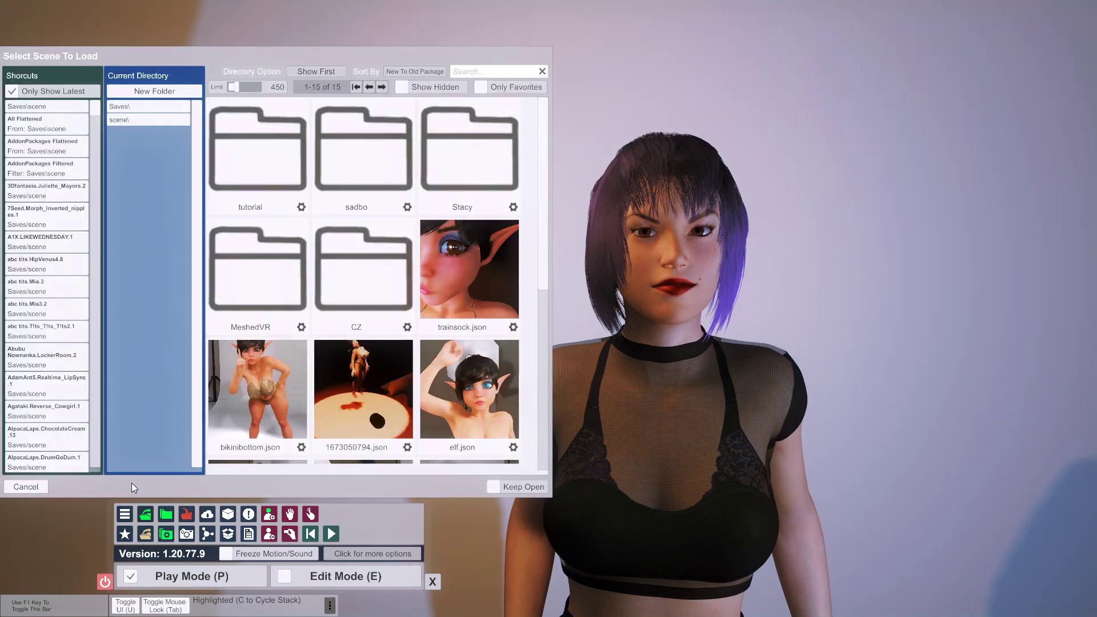
pyautogui.click(472, 287)
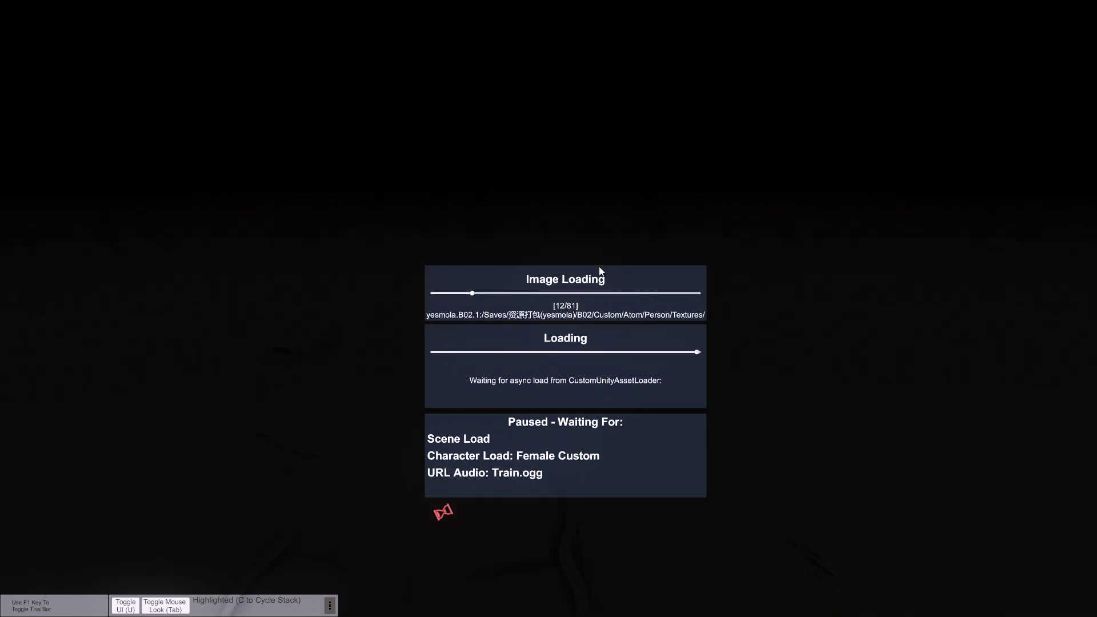
pyautogui.hotkey('alt', 'Tab')
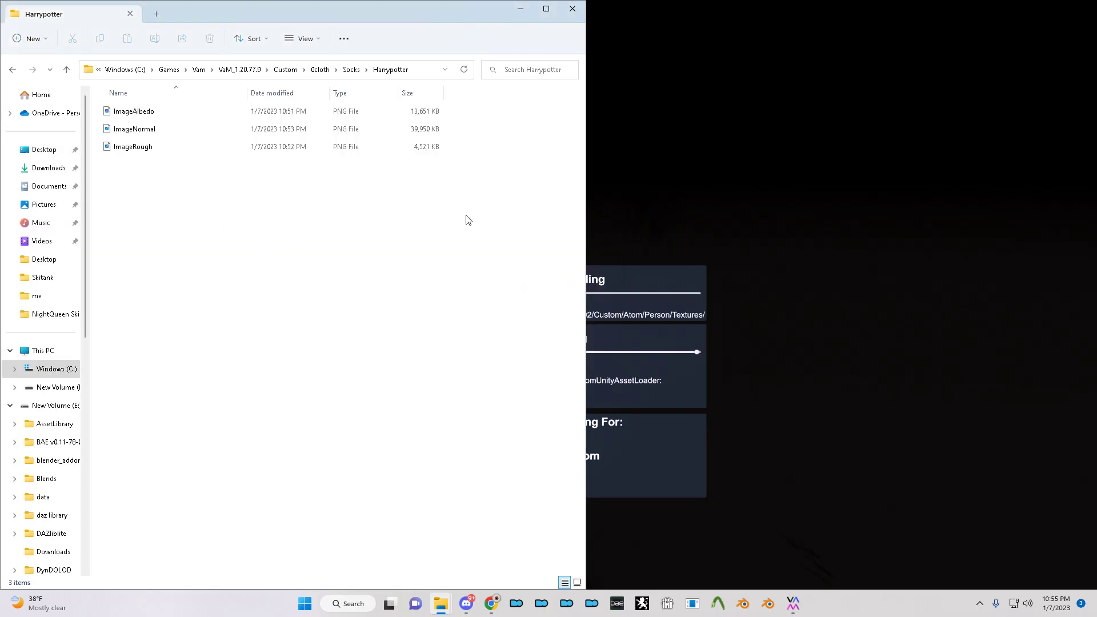
pyautogui.moveTo(585, 199); pyautogui.dragTo(463, 176)
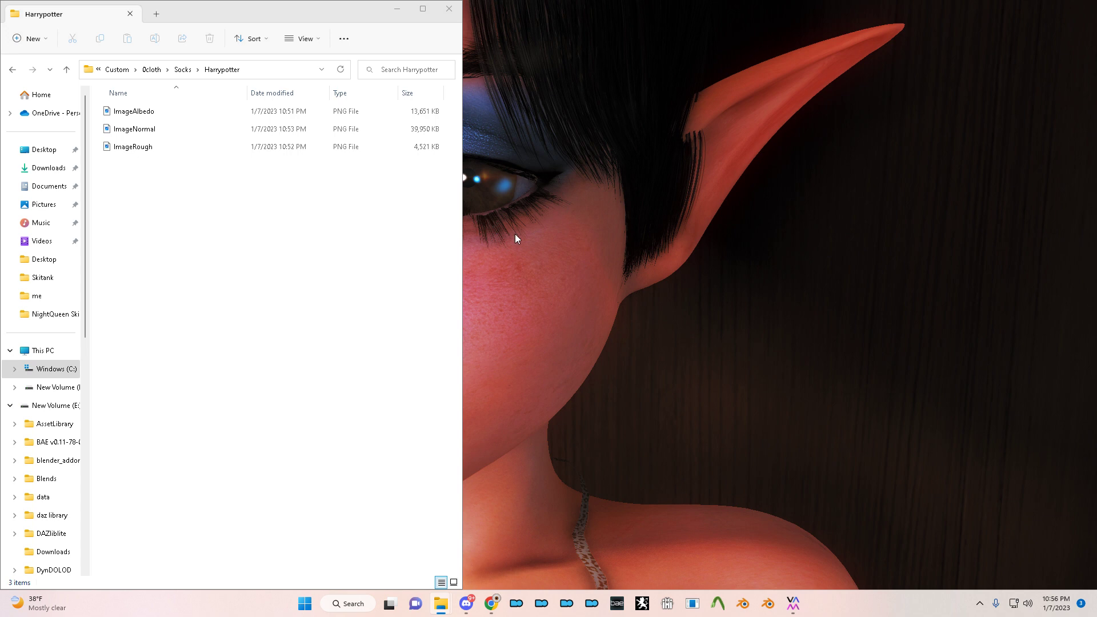
pyautogui.hotkey('alt', 'Tab')
pyautogui.hotkey('alt', 'Tab')
pyautogui.click(214, 293)
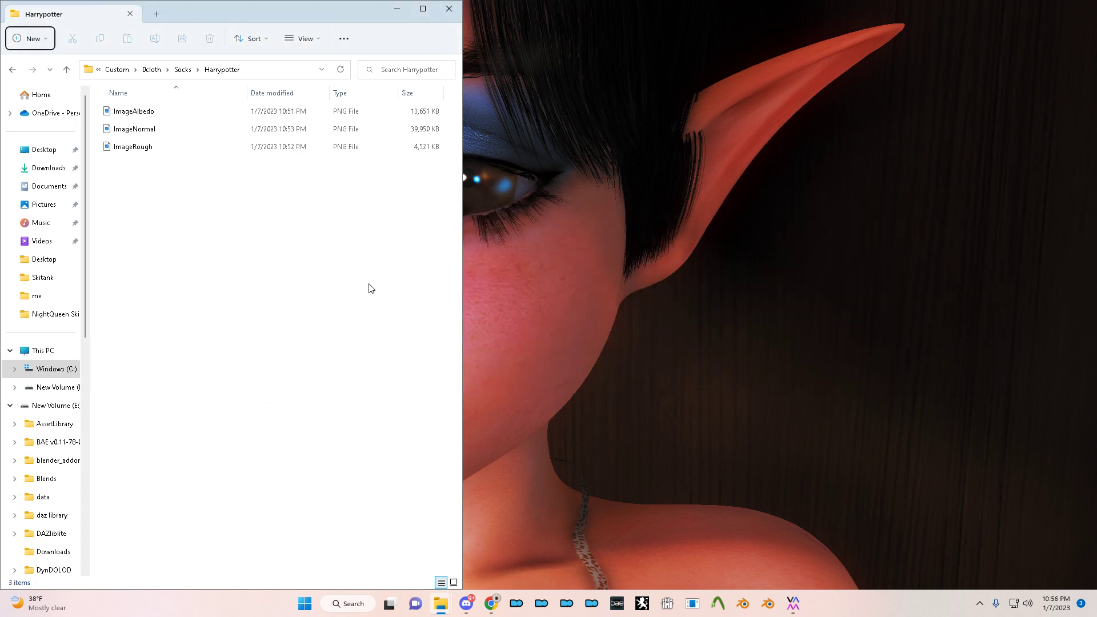
pyautogui.click(327, 286)
pyautogui.moveTo(460, 264); pyautogui.dragTo(398, 258)
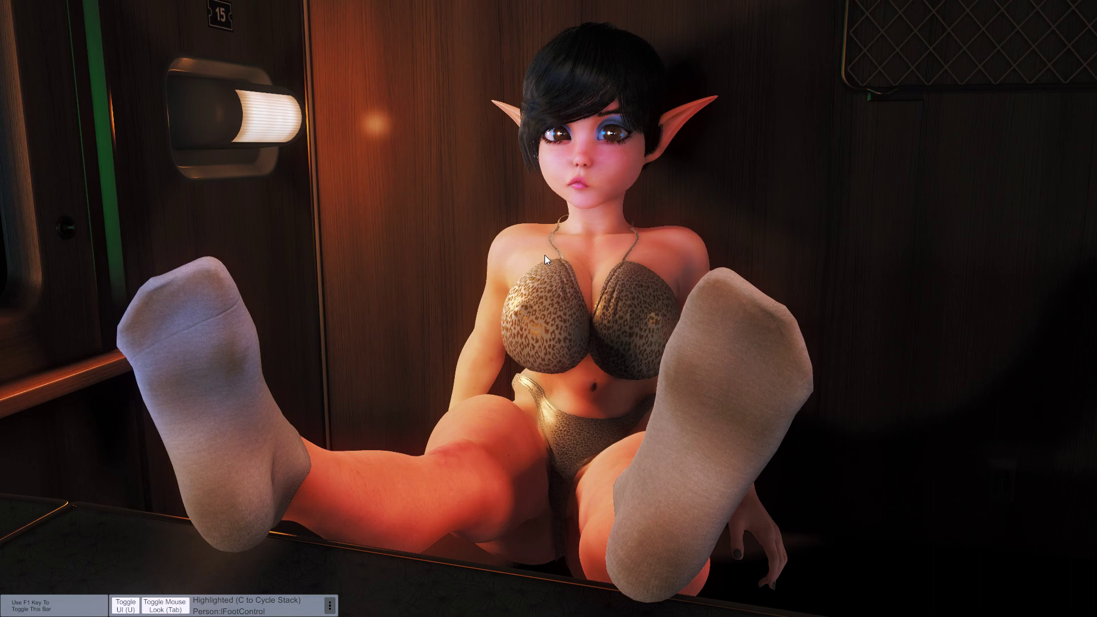
# - In Edit Mode, open the worn short socks' Customize panel and its Textures slots
pyautogui.press('u')
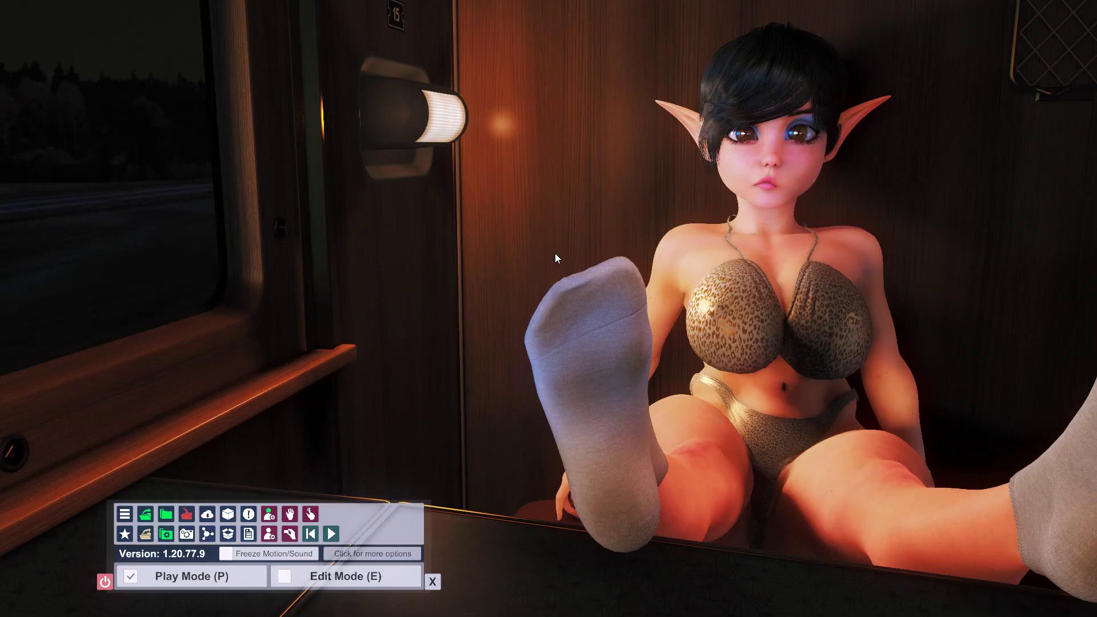
pyautogui.click(293, 569)
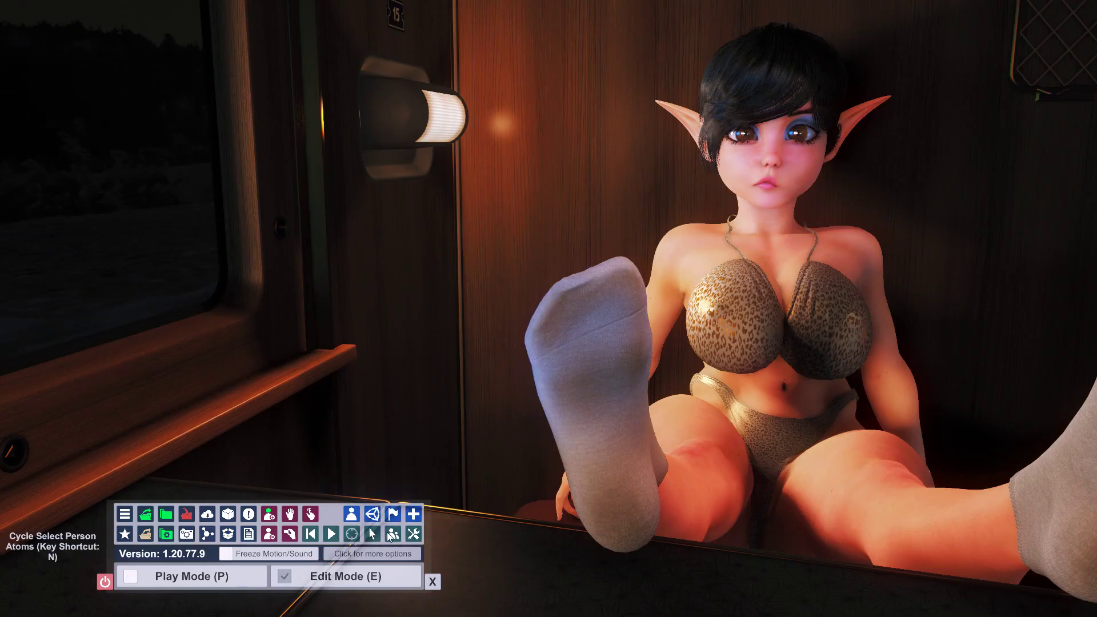
pyautogui.press('n')
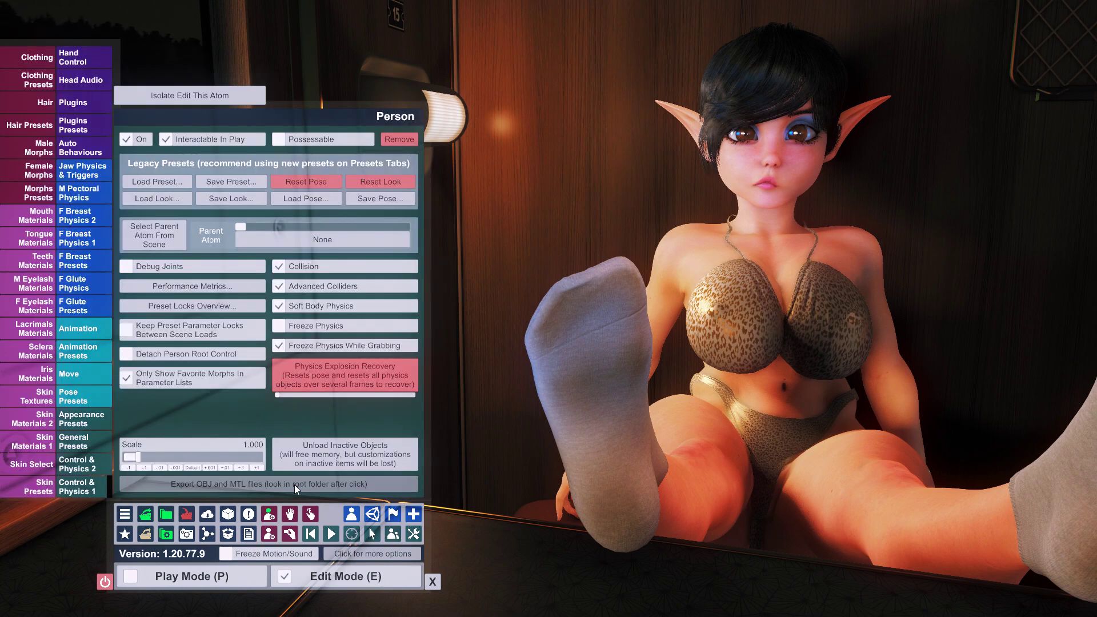
pyautogui.click(28, 57)
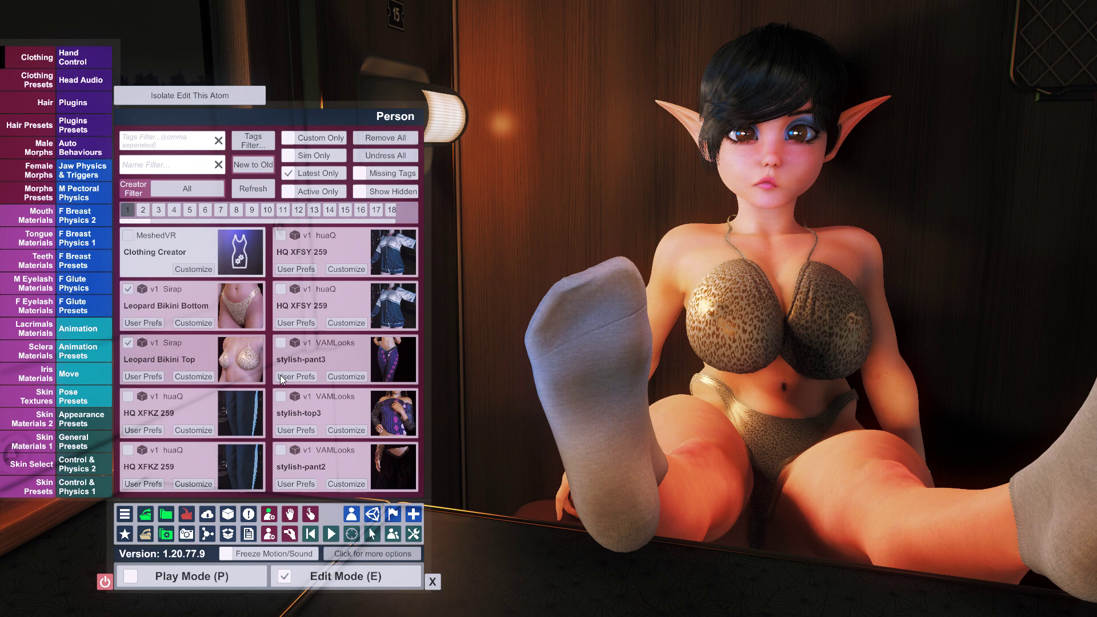
pyautogui.click(309, 189)
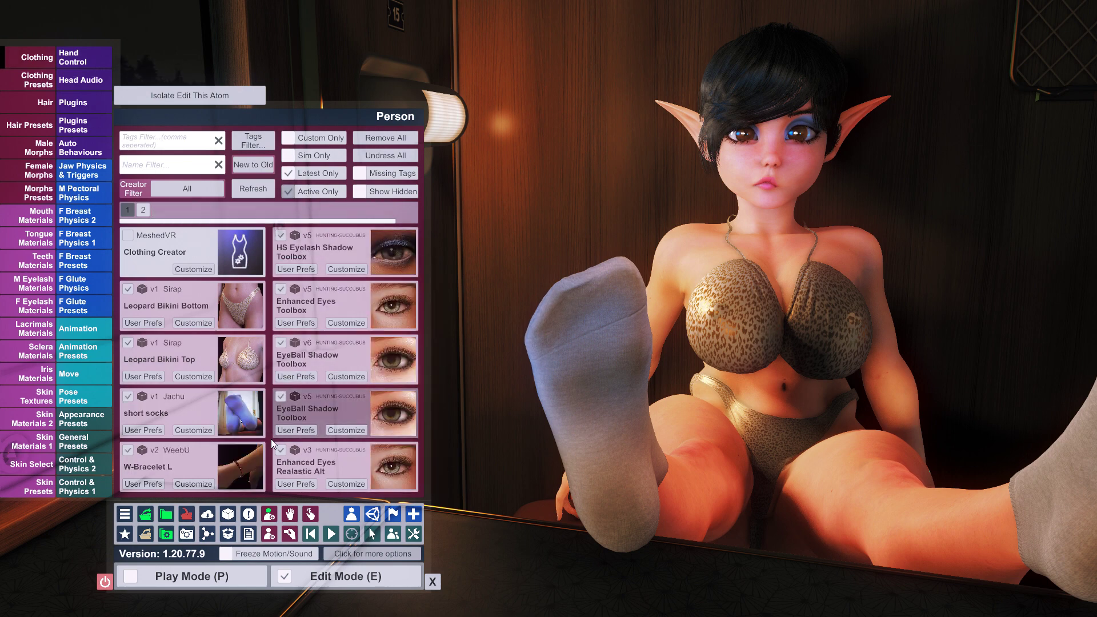
pyautogui.click(195, 430)
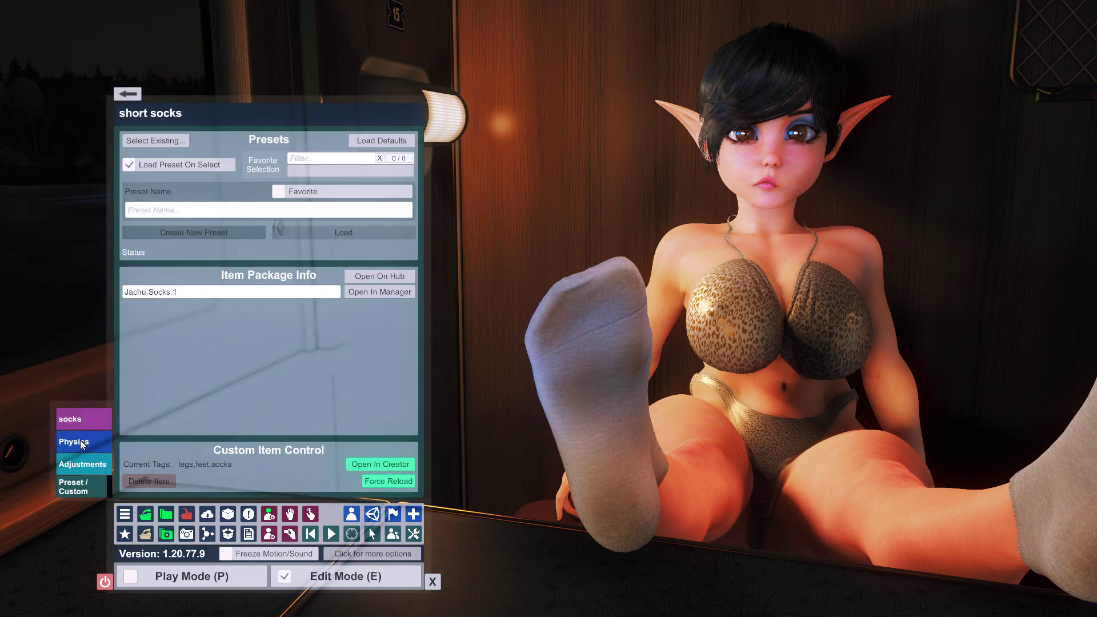
pyautogui.click(83, 419)
pyautogui.click(383, 176)
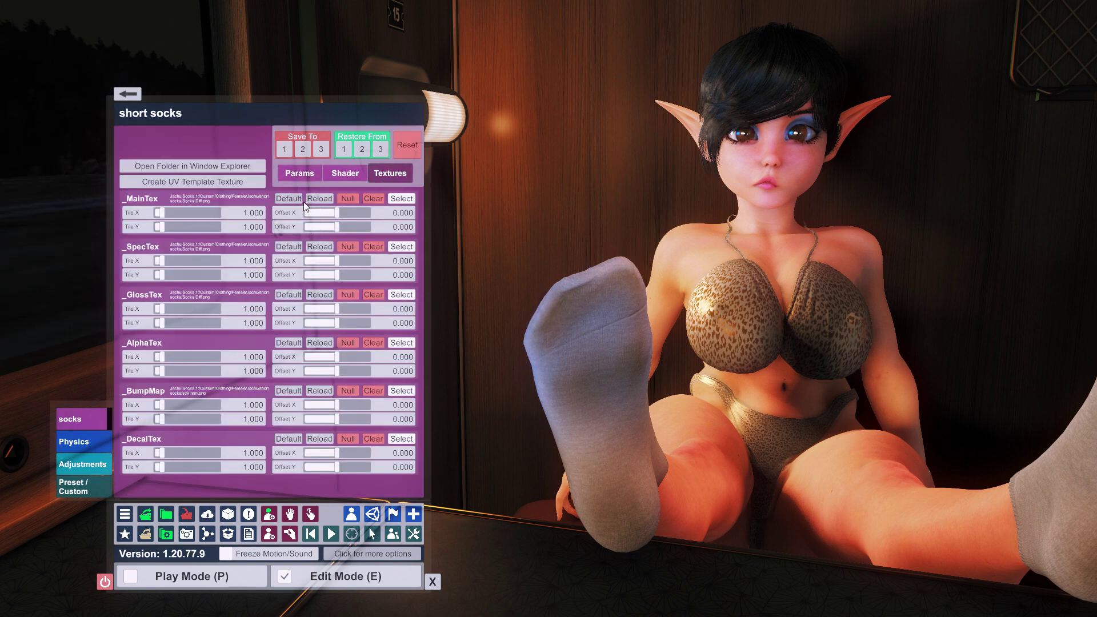
# - Set the socks' _MainTex to ImageAlbedo.png from Custom/0cloth/Socks/Harrypotter
pyautogui.click(401, 198)
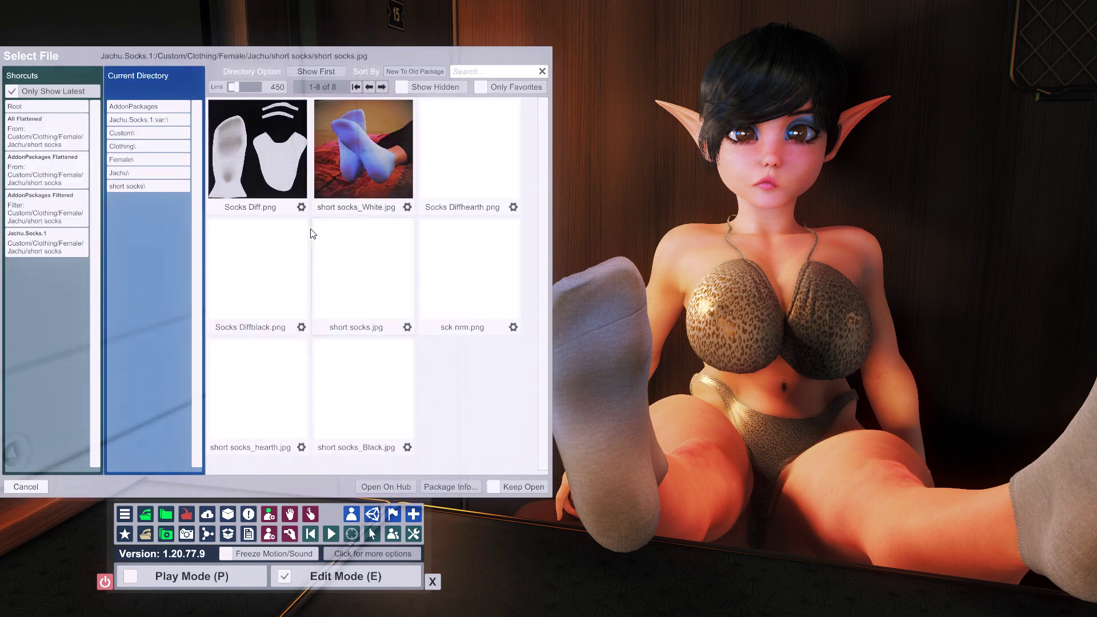
pyautogui.click(48, 107)
pyautogui.doubleClick(257, 269)
pyautogui.doubleClick(251, 260)
pyautogui.doubleClick(259, 206)
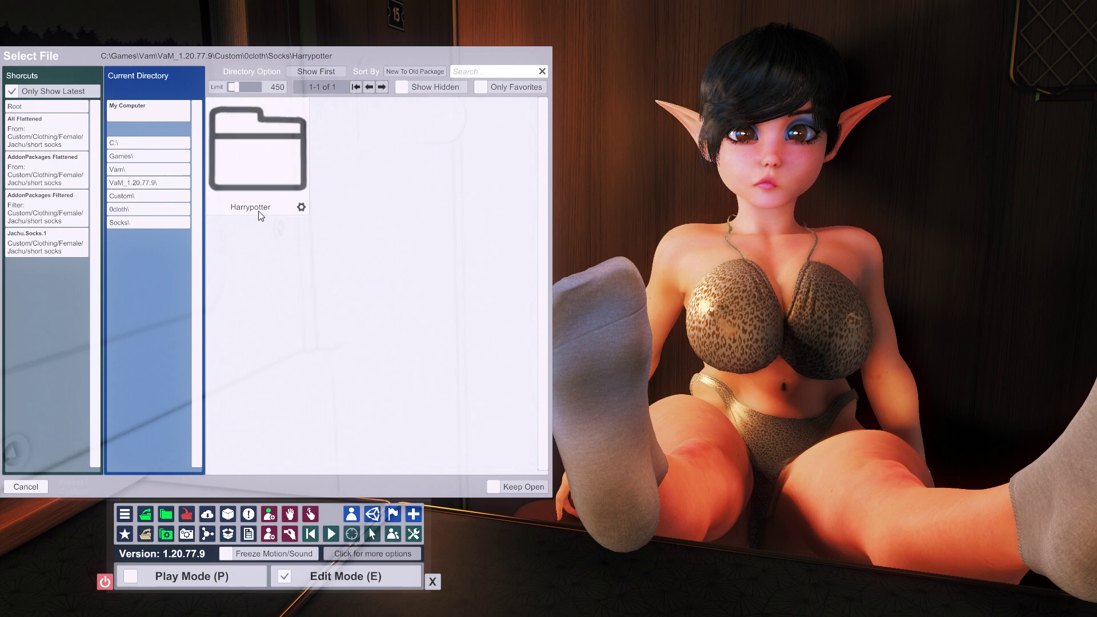
pyautogui.doubleClick(256, 210)
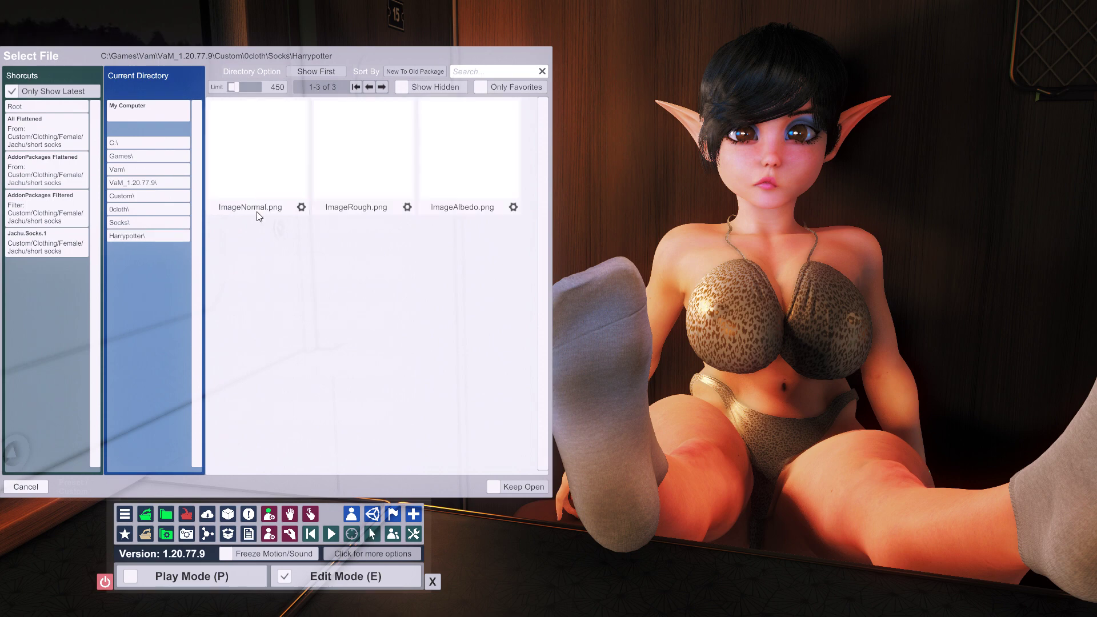
pyautogui.click(472, 194)
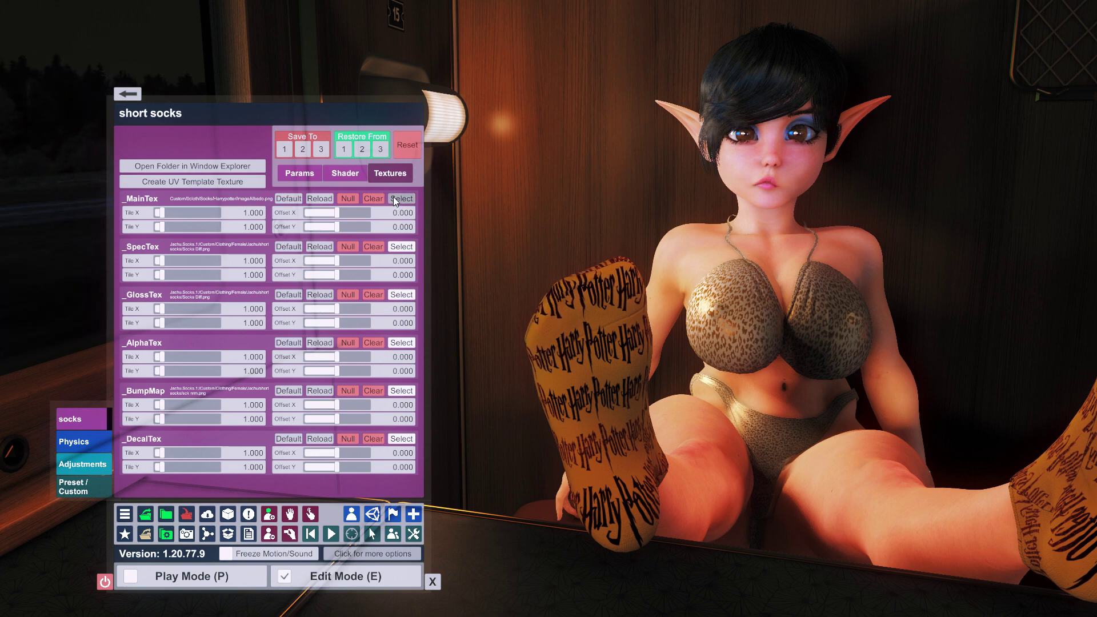
pyautogui.click(398, 295)
pyautogui.hotkey('alt', 'Tab')
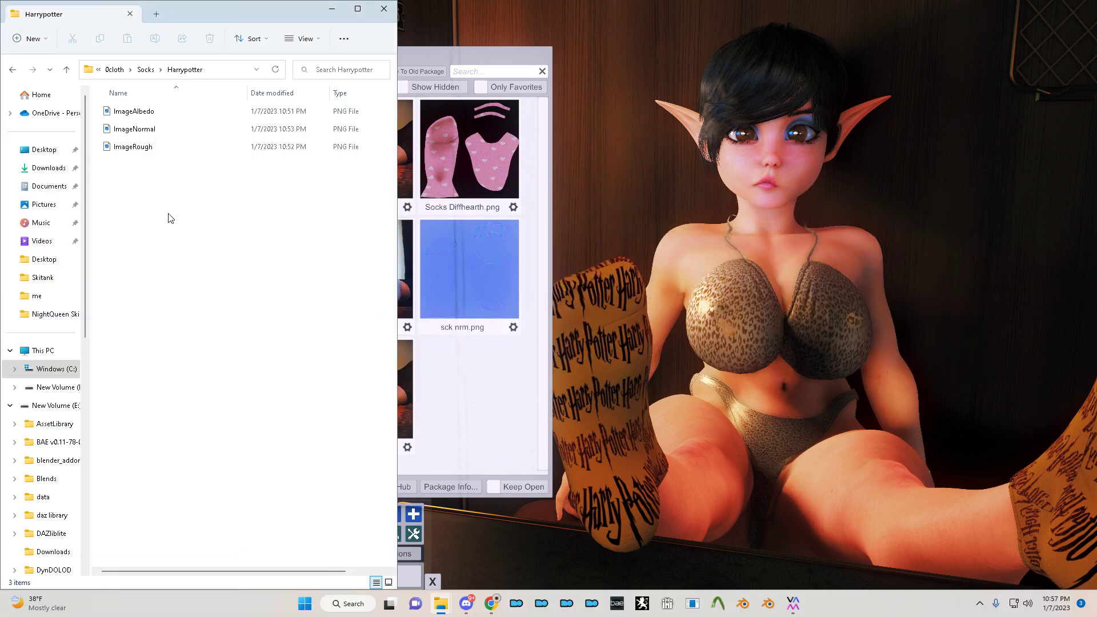
# - Launch Photoshop 2022 via Windows search and open ImageRough.png from the Harrypotter folder
pyautogui.press('super')
pyautogui.write('photo')
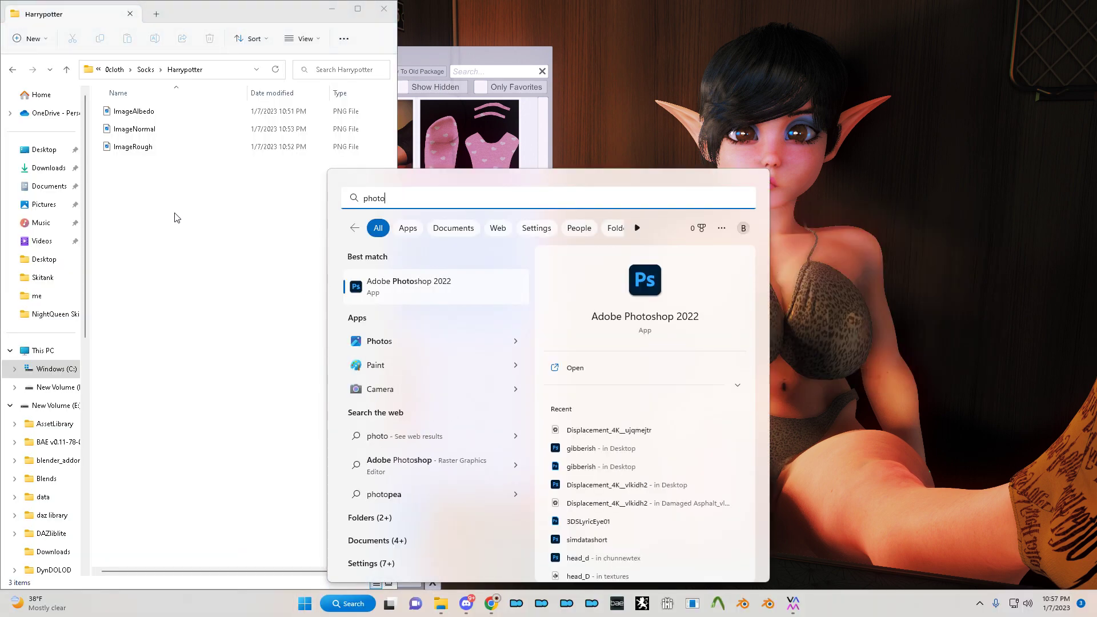
pyautogui.press('Return')
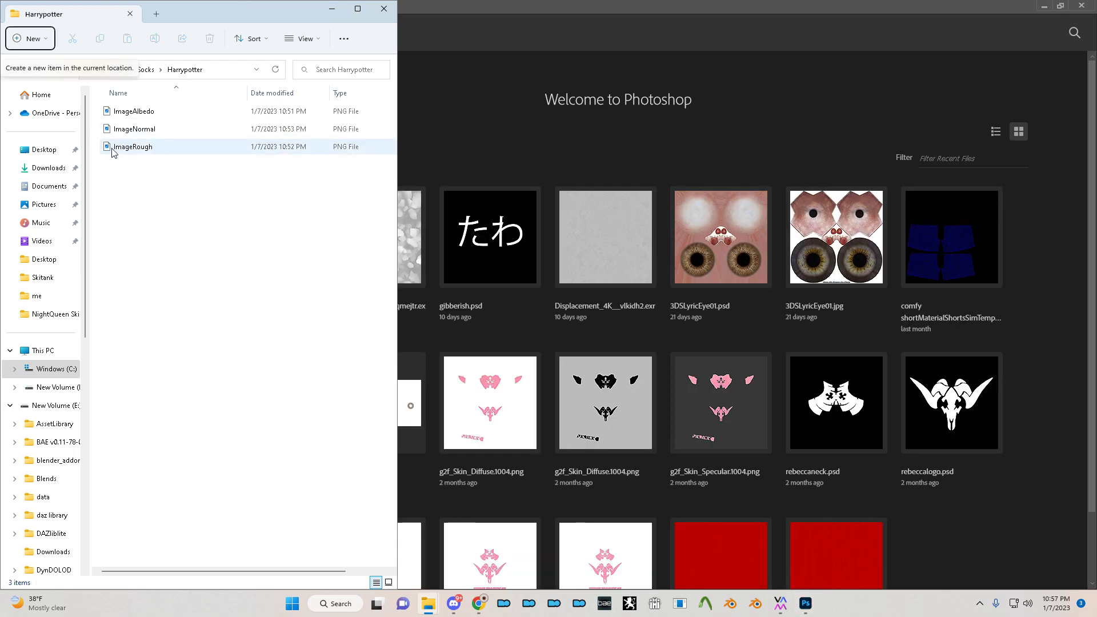
pyautogui.moveTo(180, 145); pyautogui.dragTo(461, 155)
pyautogui.hotkey('alt', 'Tab')
pyautogui.hotkey('alt', 'Tab')
pyautogui.press('Tab')
pyautogui.press('Tab')
pyautogui.press('Tab')
pyautogui.press('Tab')
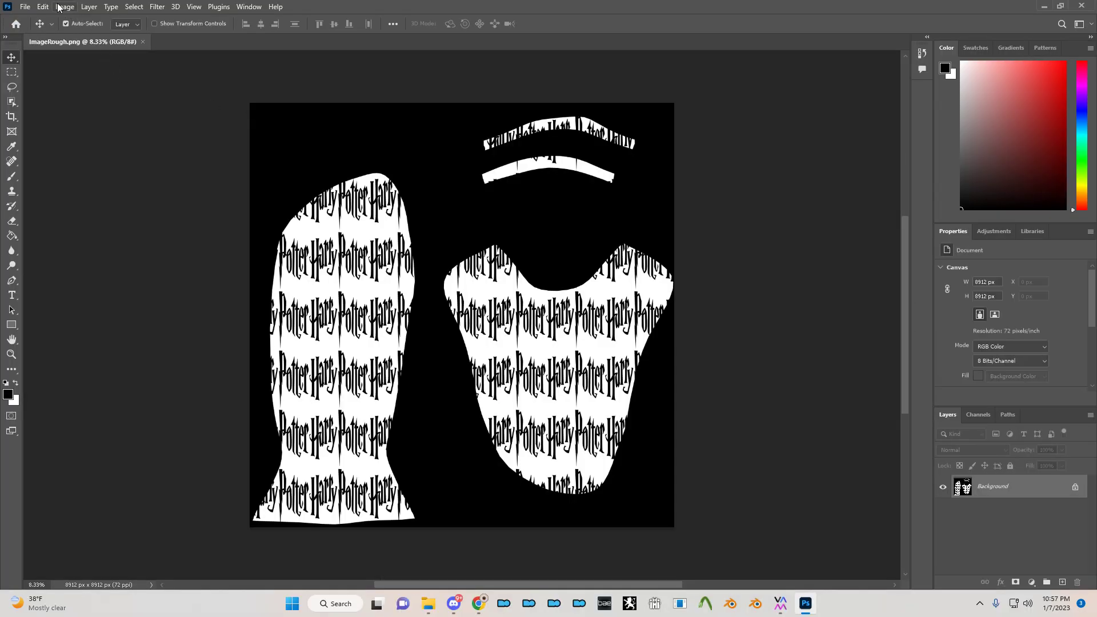
# - Invert ImageRough.png's colours with Image > Adjustments > Invert
pyautogui.click(60, 7)
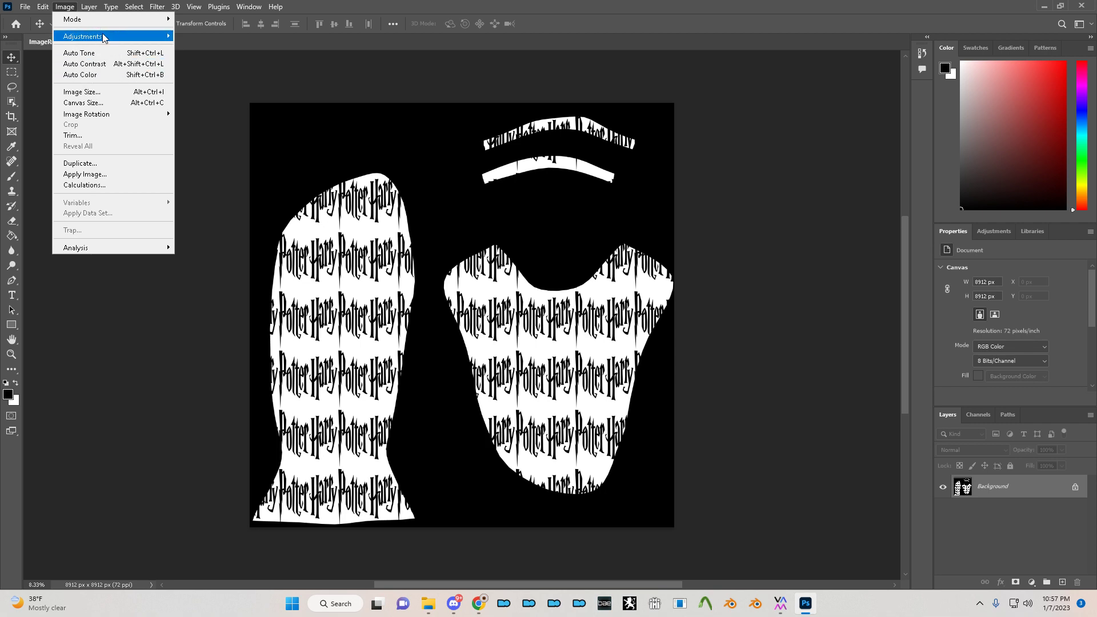
pyautogui.moveTo(102, 36)
pyautogui.click(222, 167)
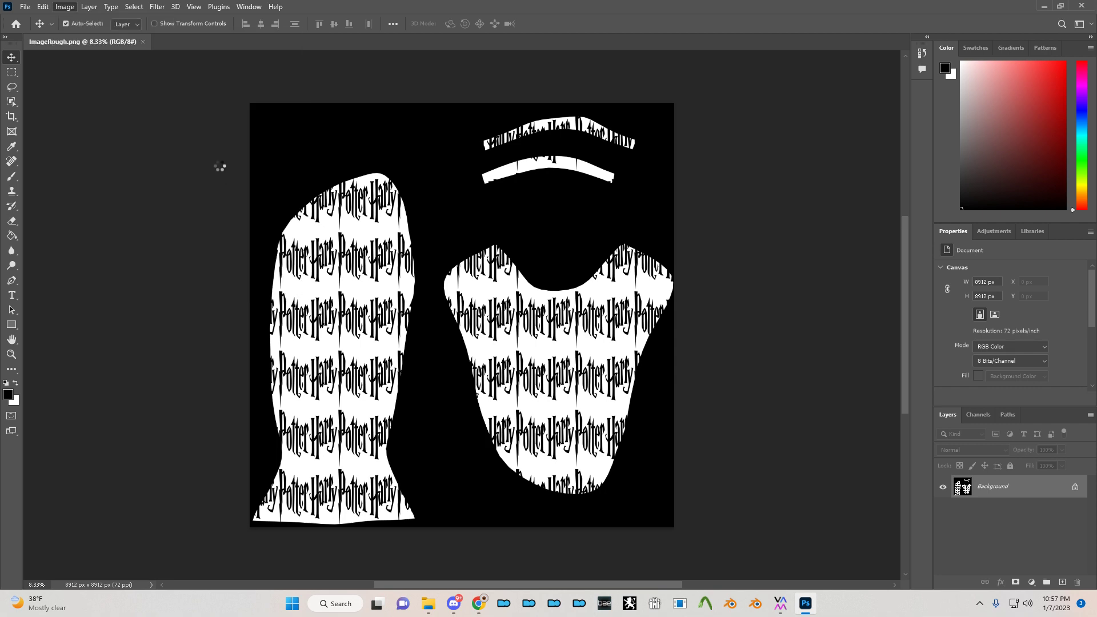
pyautogui.click(25, 6)
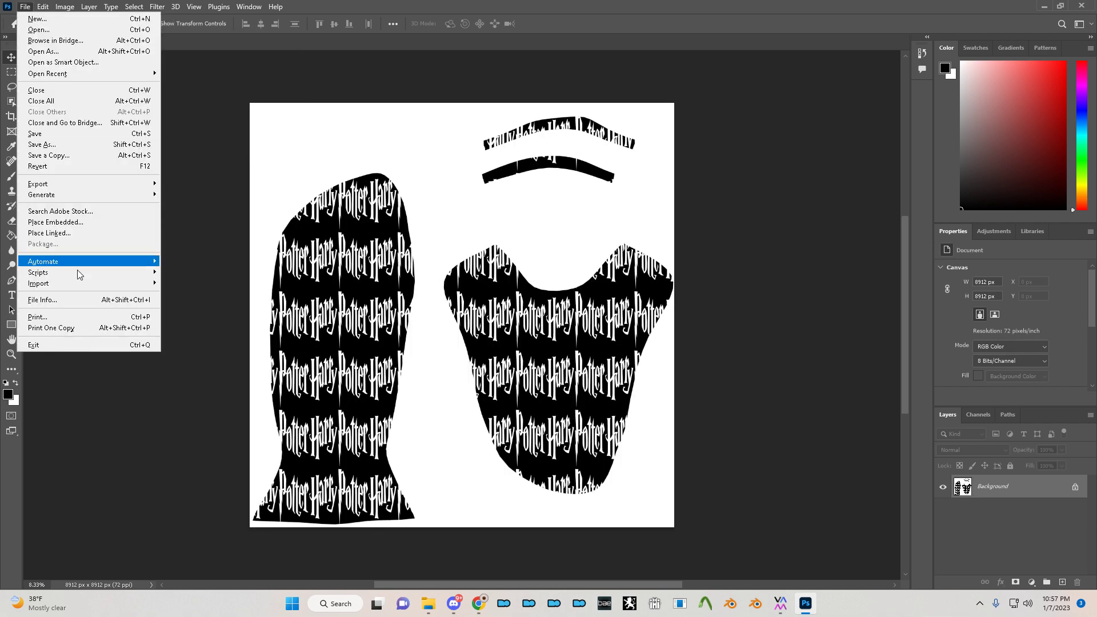
pyautogui.moveTo(87, 286)
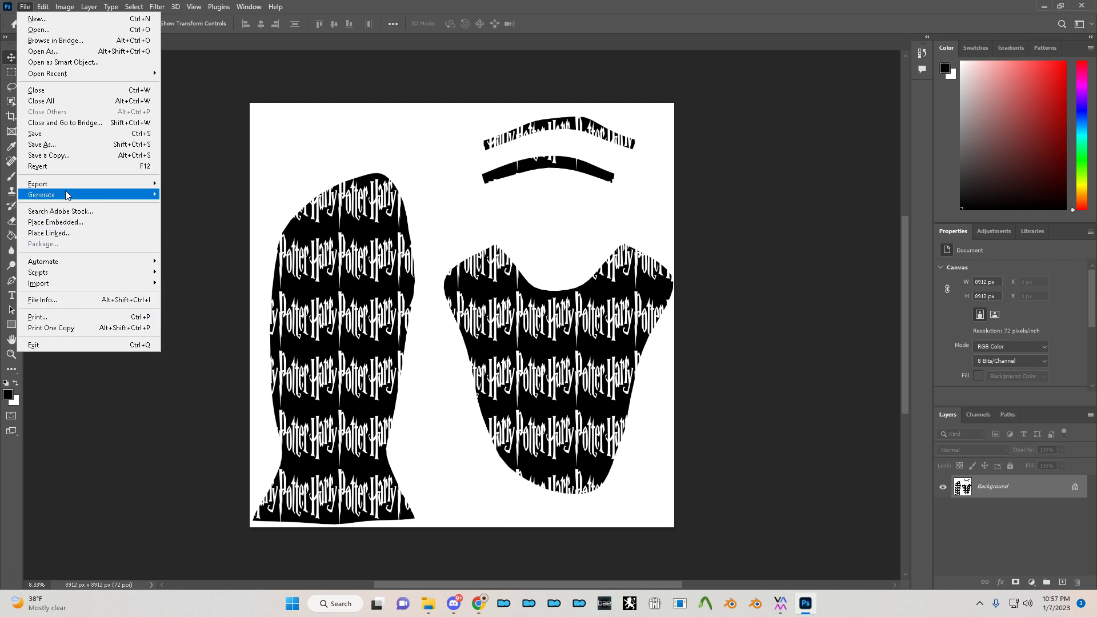
# - Save the inverted image as ImageGloss.png into the Harrypotter socks folder
pyautogui.moveTo(109, 184)
pyautogui.click(184, 185)
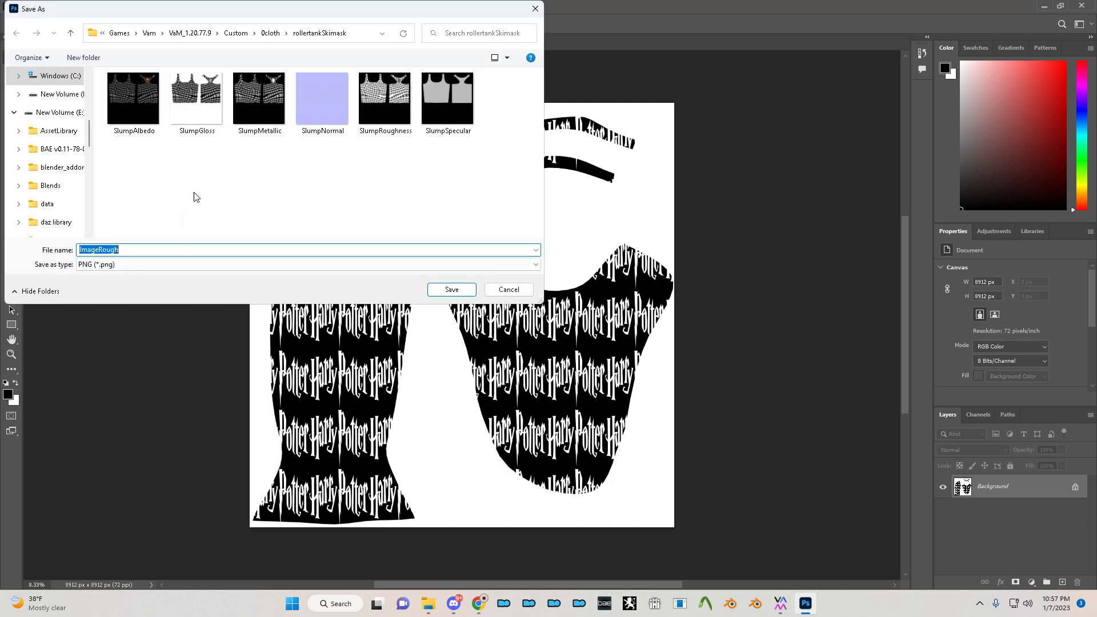
pyautogui.hotkey('alt', 'Tab')
pyautogui.hotkey('alt', 'Tab')
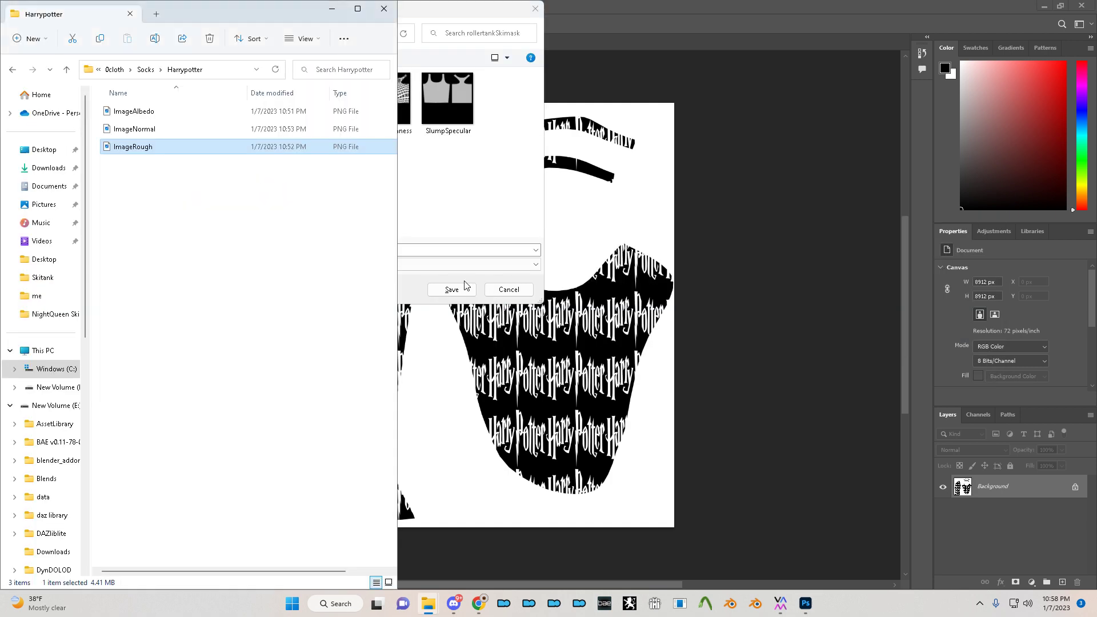
pyautogui.click(227, 71)
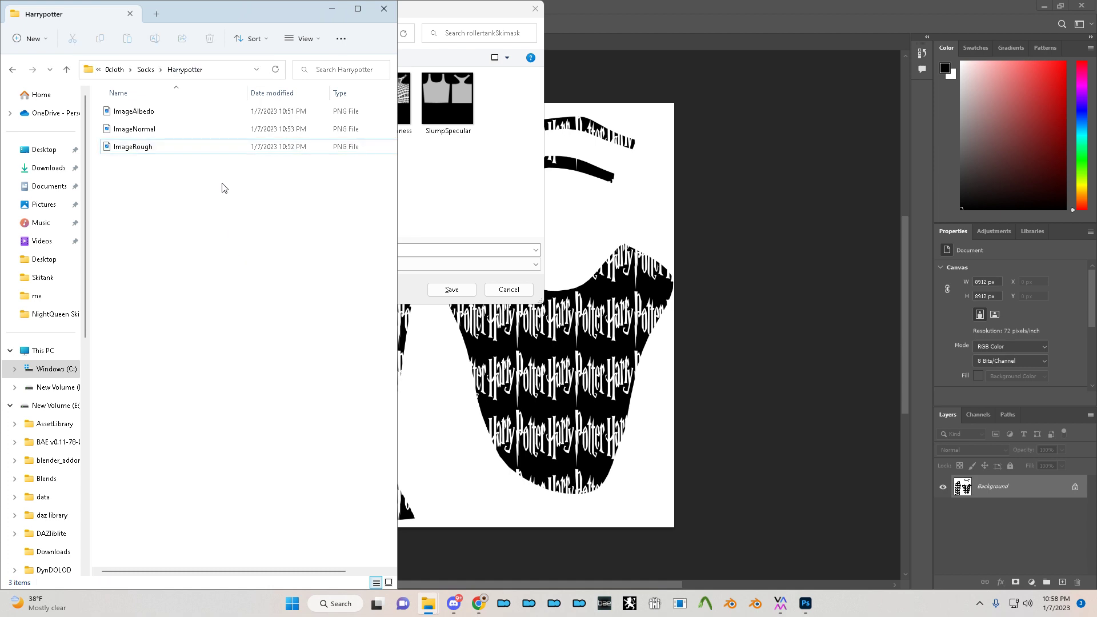
pyautogui.hotkey('alt', 'Tab')
pyautogui.click(354, 38)
pyautogui.write('E:\\Games\\Vam\\VaM_1.20.77.9\\Custom\\0cloth\\Socks\\Harrypotter')
pyautogui.press('Return')
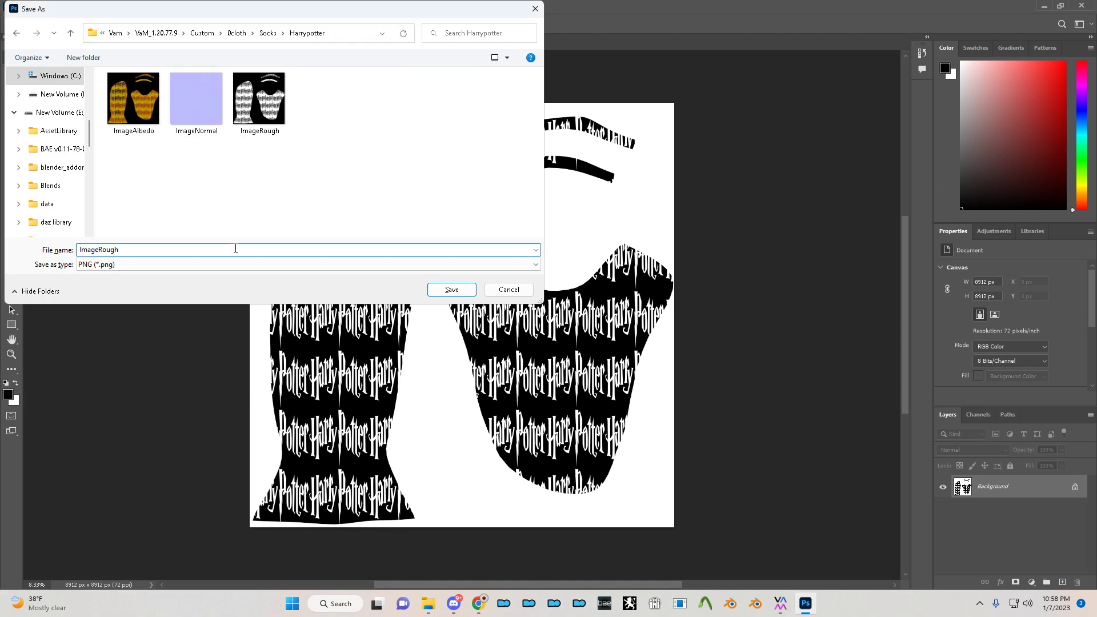
pyautogui.press('BackSpace')
pyautogui.press('BackSpace')
pyautogui.write('Rough')
pyautogui.press('Return')
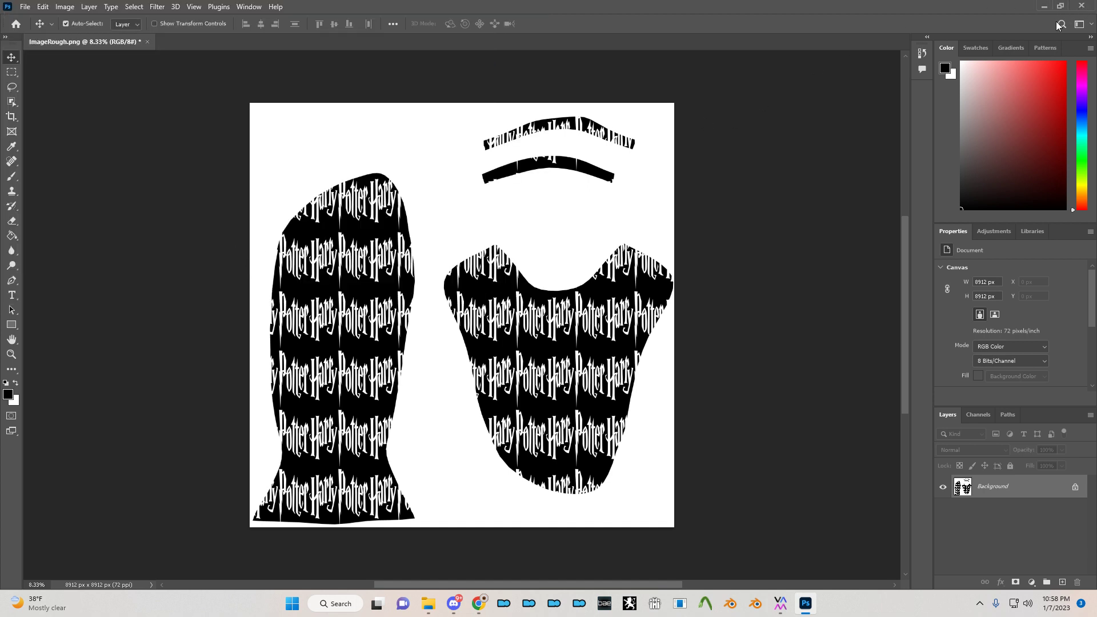
# - Delete ImageRough.png from the Harrypotter folder and quit Photoshop without saving
pyautogui.hotkey('alt', 'Tab')
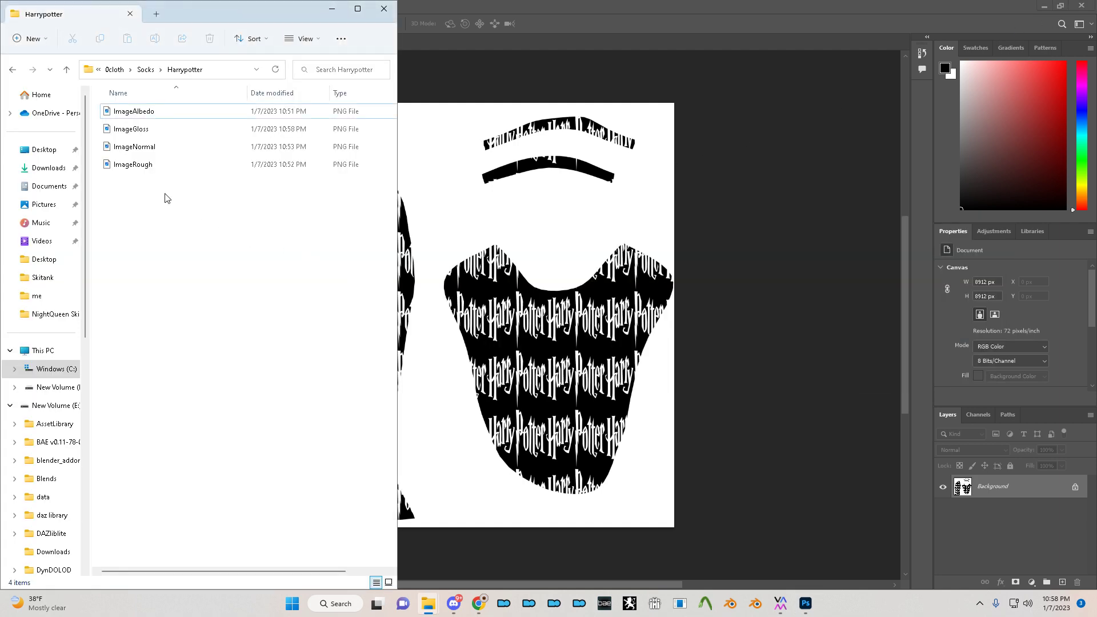
pyautogui.click(145, 167)
pyautogui.press('Delete')
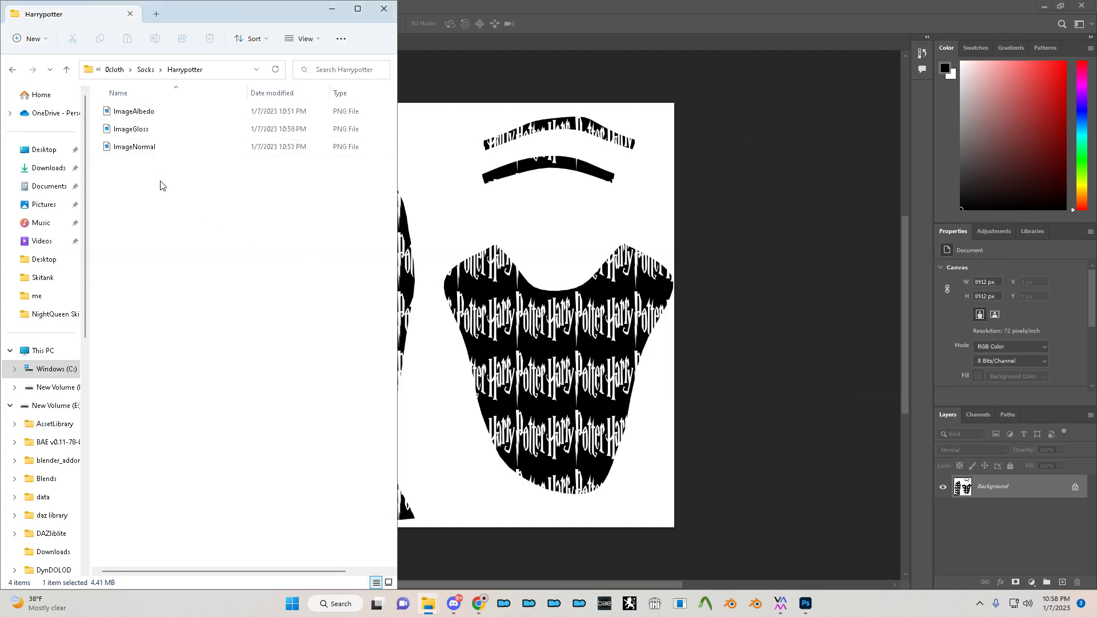
pyautogui.click(1081, 7)
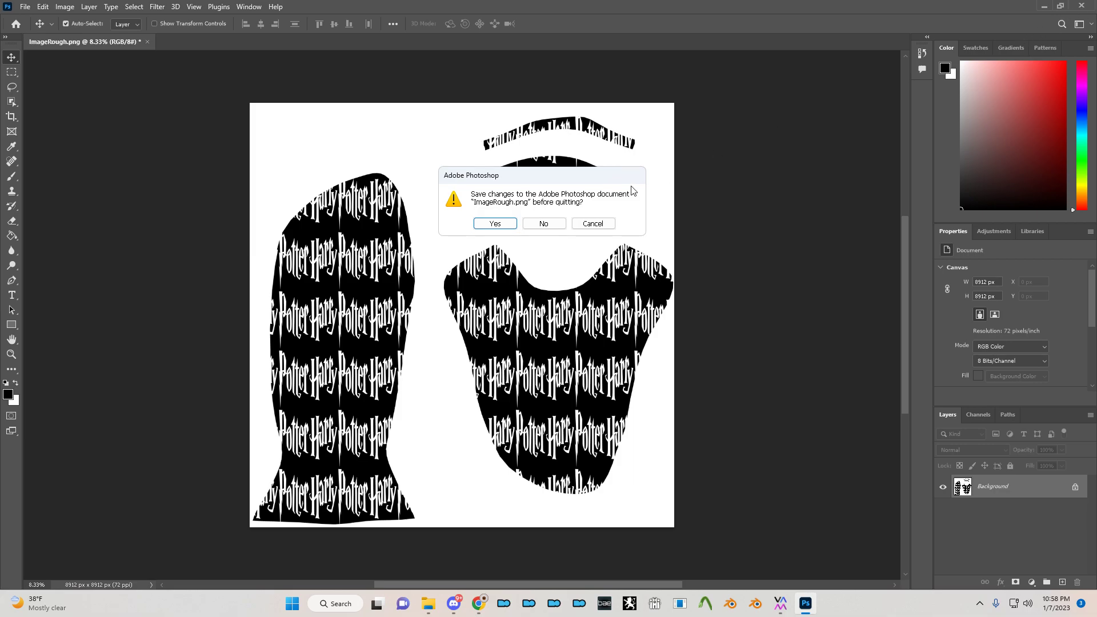
pyautogui.click(541, 225)
# - Assign ImageGloss.png from Custom/0cloth/Socks/Harrypotter to the short socks' _GlossTex slot
pyautogui.hotkey('alt', 'Tab')
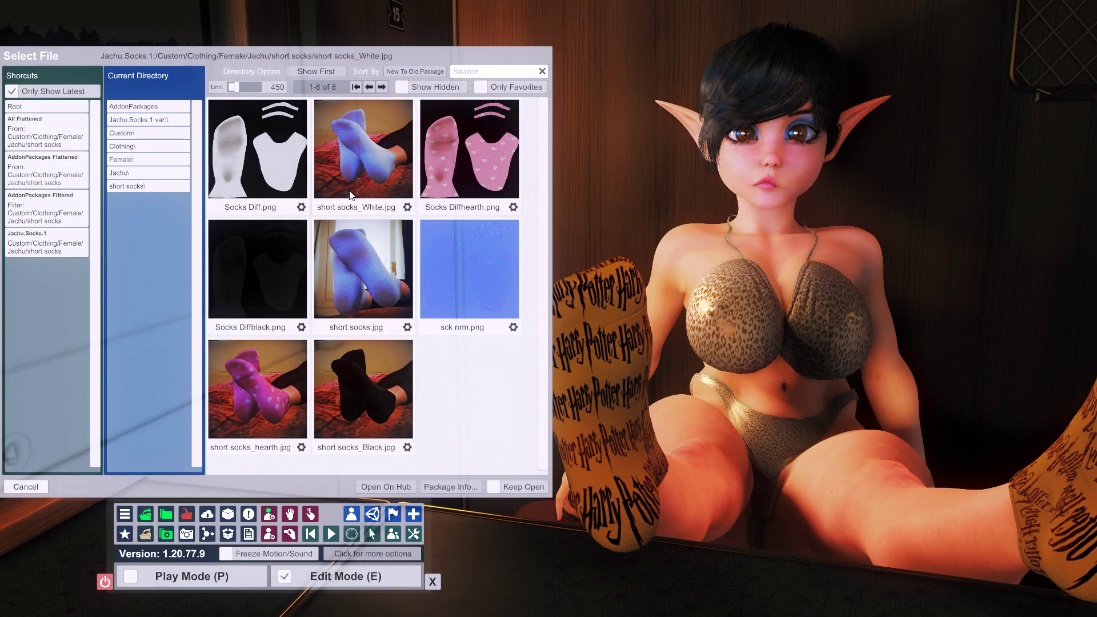
pyautogui.click(27, 107)
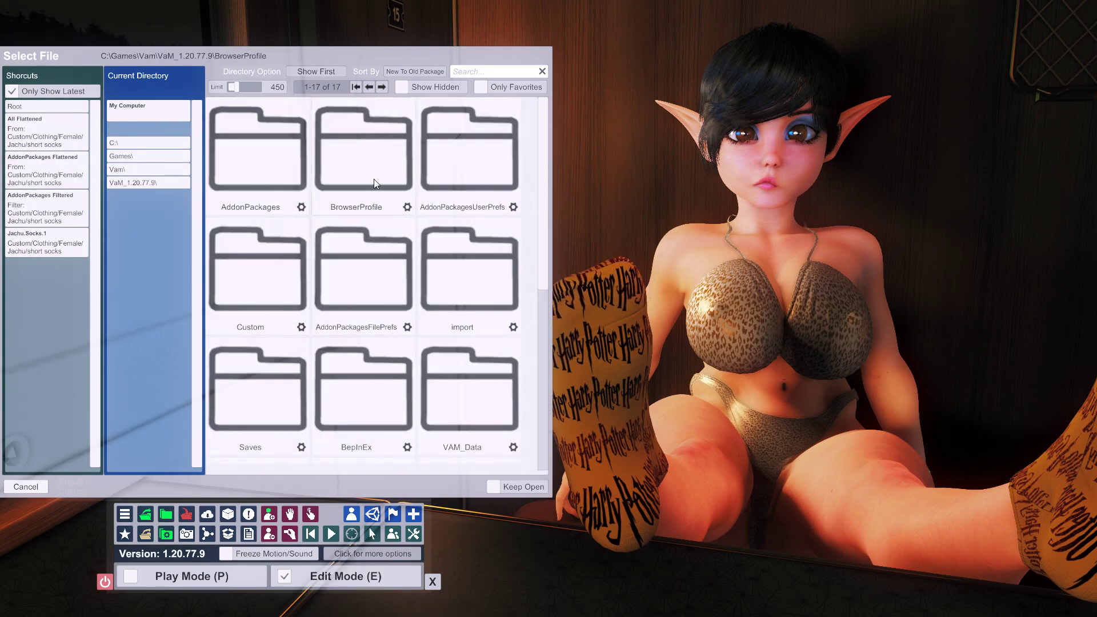
pyautogui.click(281, 309)
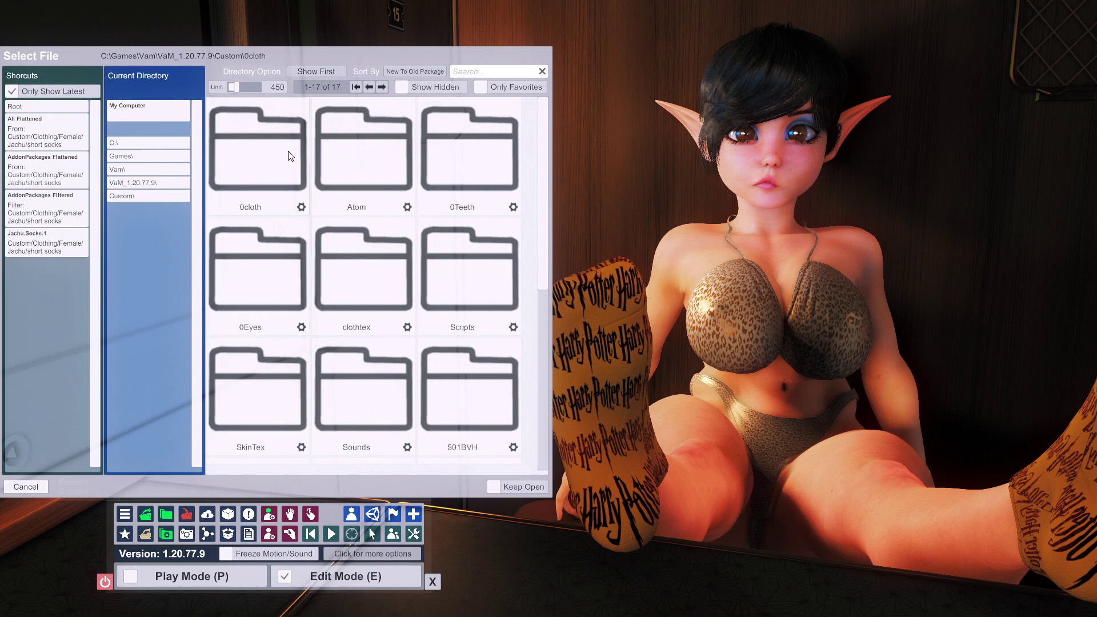
pyautogui.click(256, 172)
pyautogui.click(292, 197)
pyautogui.click(255, 166)
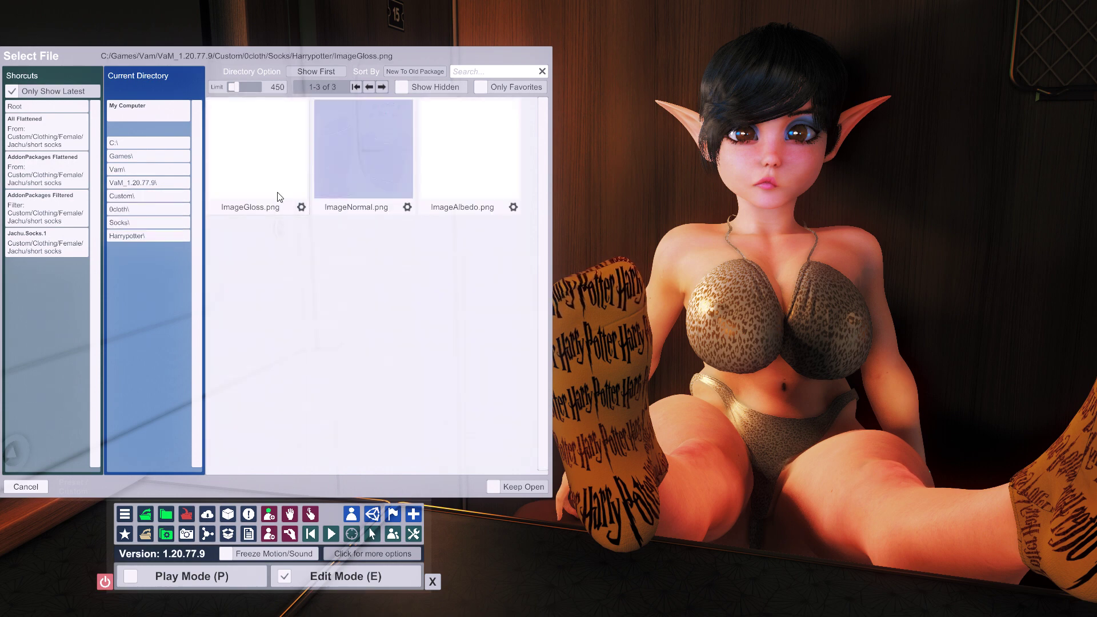
pyautogui.click(279, 196)
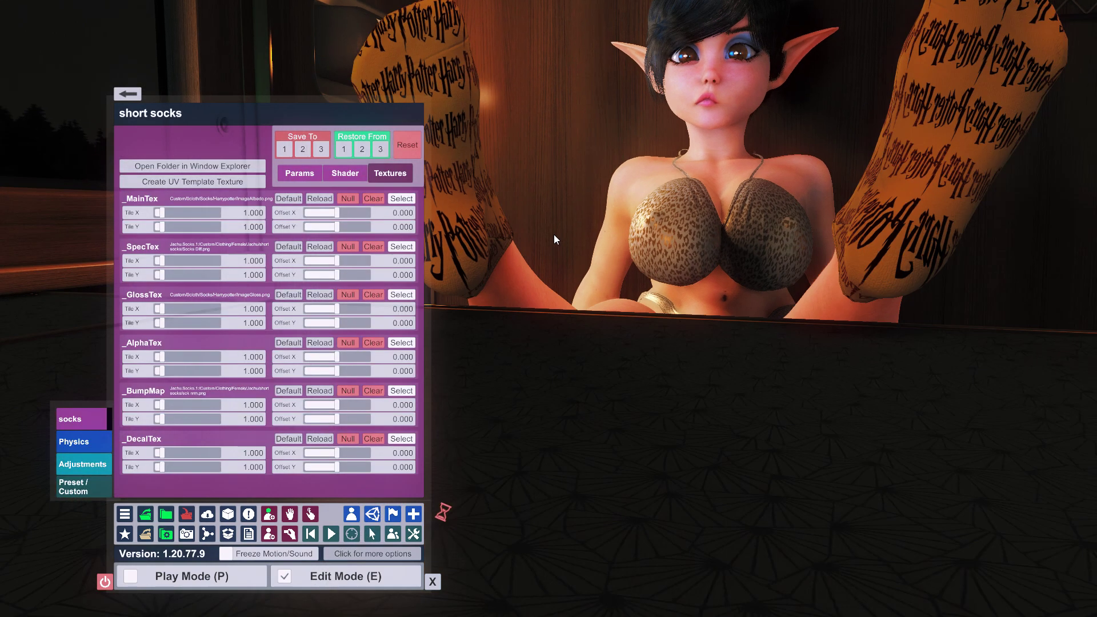
# - Orbit, pan and zoom the camera to inspect the glossy Harry Potter socks up close
pyautogui.moveTo(558, 236); pyautogui.dragTo(604, 307, button='middle')
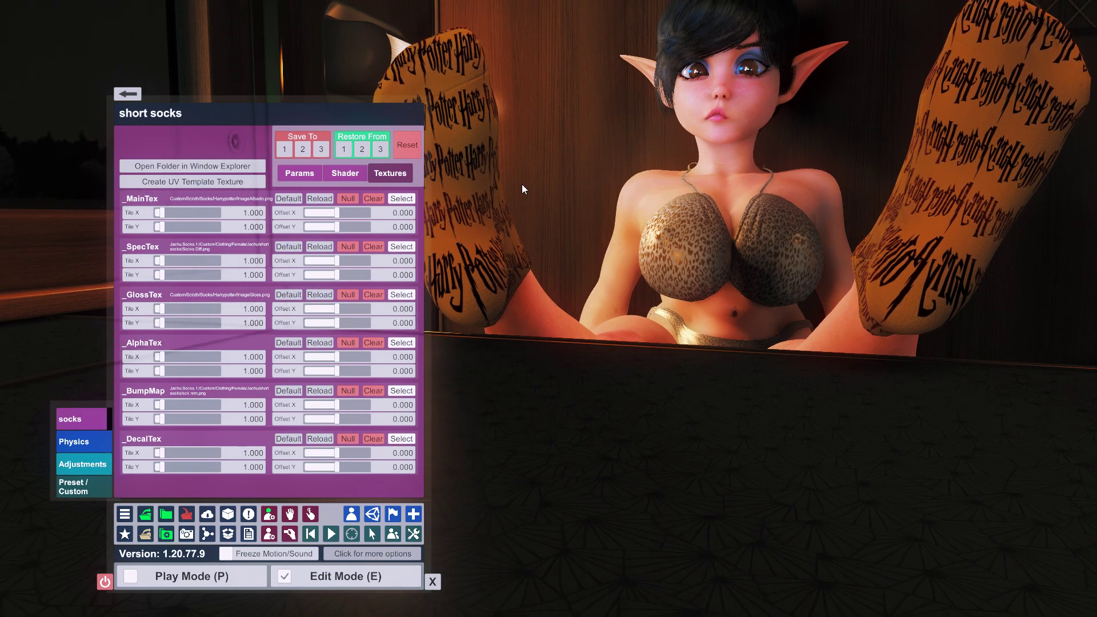
pyautogui.moveTo(522, 184); pyautogui.dragTo(557, 194, button='middle')
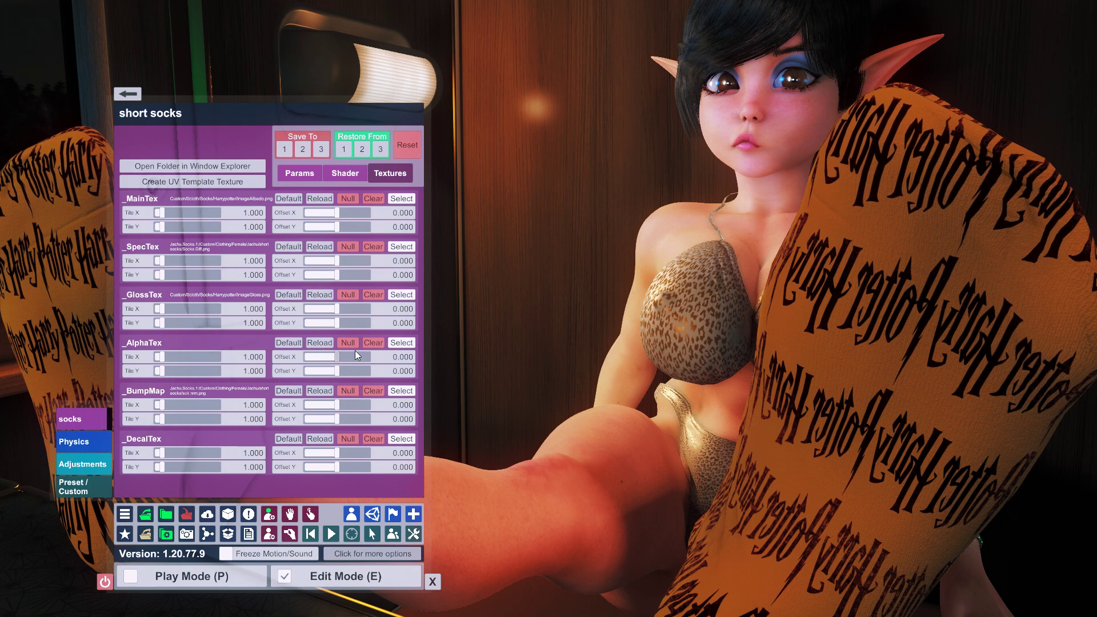
pyautogui.moveTo(373, 341); pyautogui.dragTo(572, 338, button='right')
pyautogui.scroll(-3, 574, 338)
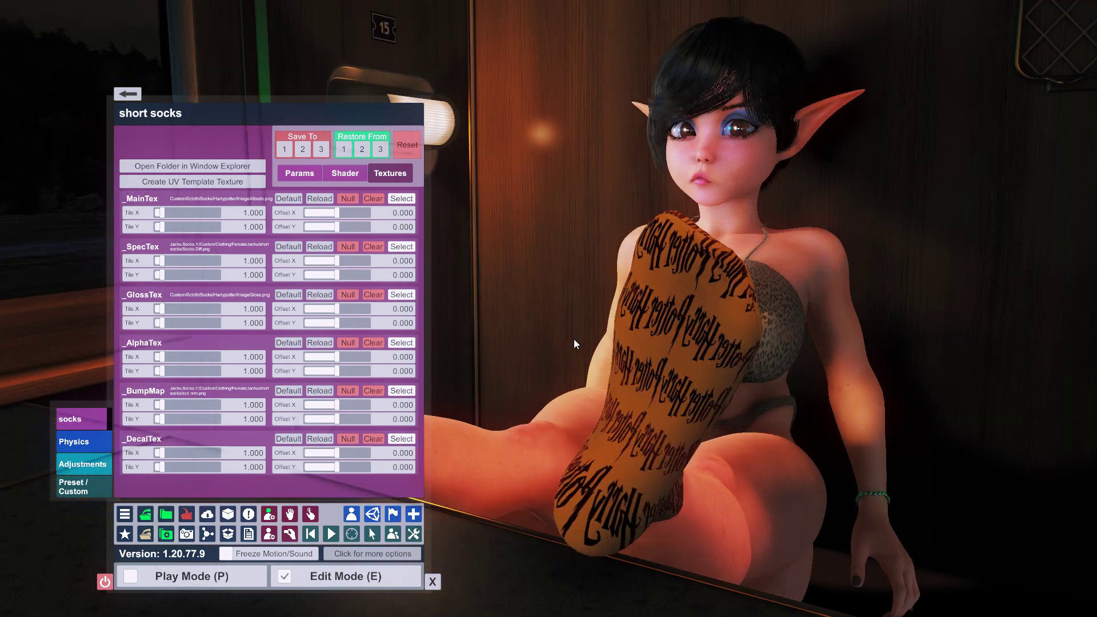
pyautogui.scroll(-4, 573, 338)
pyautogui.moveTo(574, 333); pyautogui.dragTo(601, 322, button='right')
pyautogui.scroll(4, 605, 321)
pyautogui.scroll(-3, 605, 323)
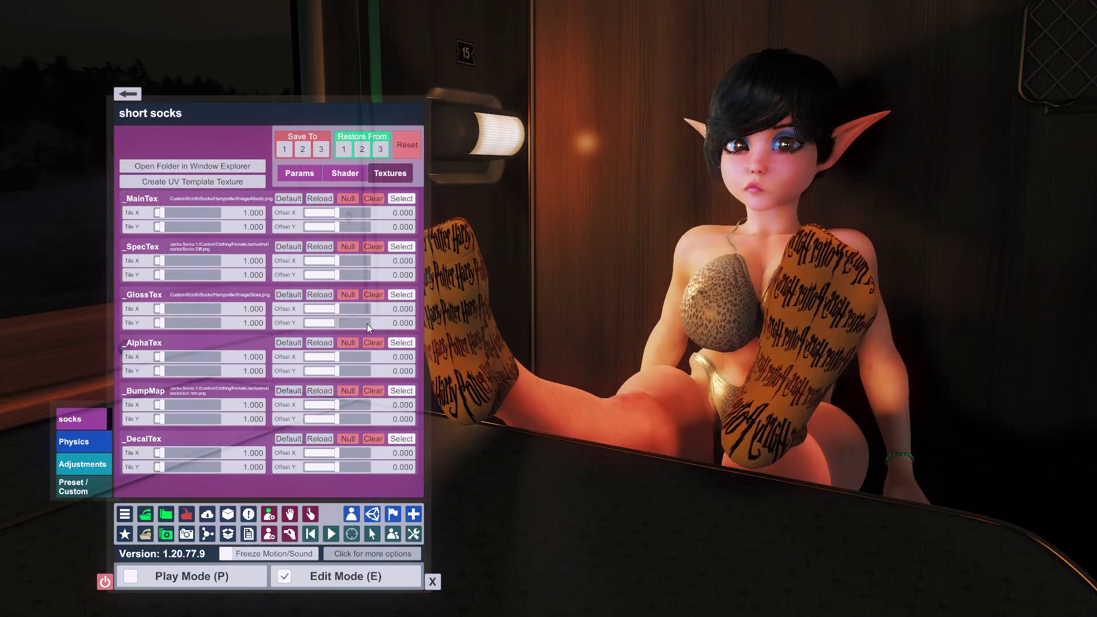
# - In the socks' Params, lower Gloss slightly, set Specular Fresnel to 0 and raise Gloss Texture Offset
pyautogui.click(313, 170)
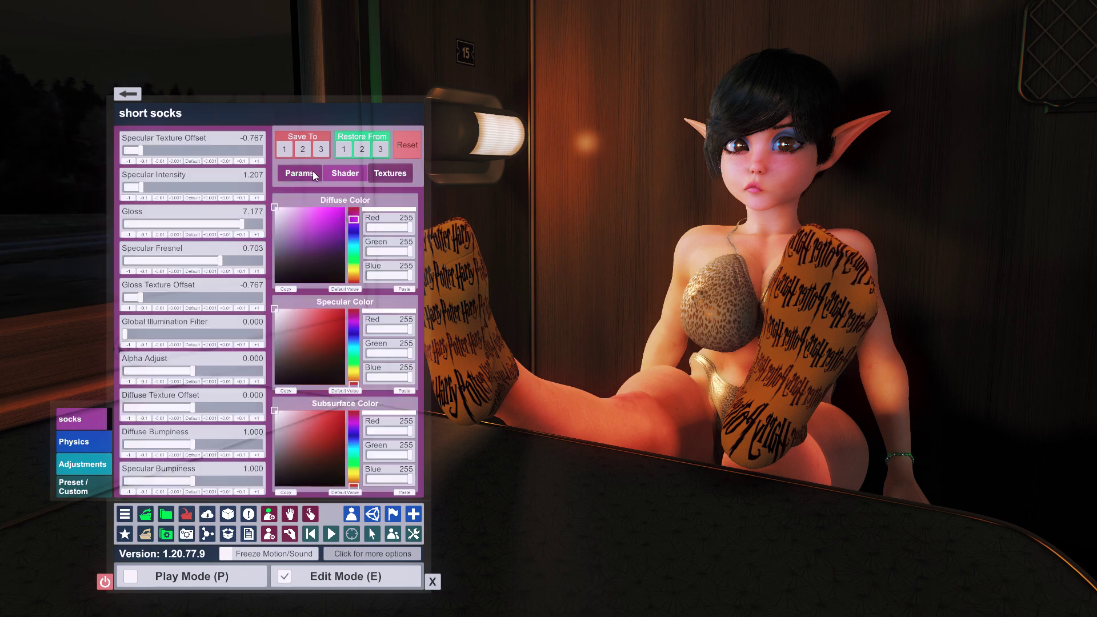
pyautogui.moveTo(241, 224); pyautogui.dragTo(236, 223)
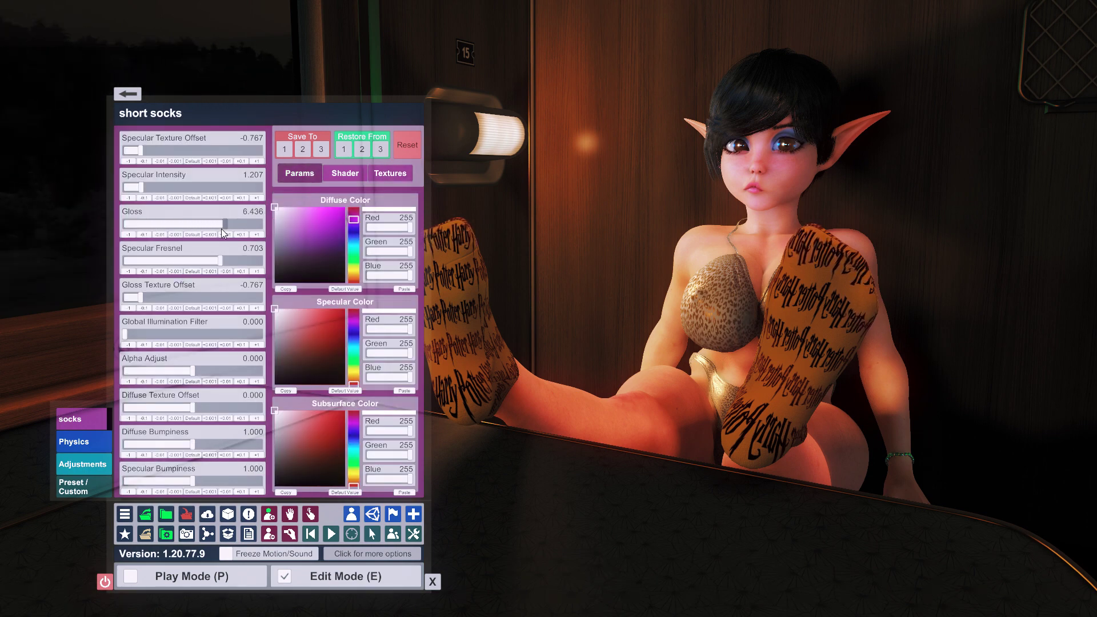
pyautogui.moveTo(218, 260); pyautogui.dragTo(70, 255)
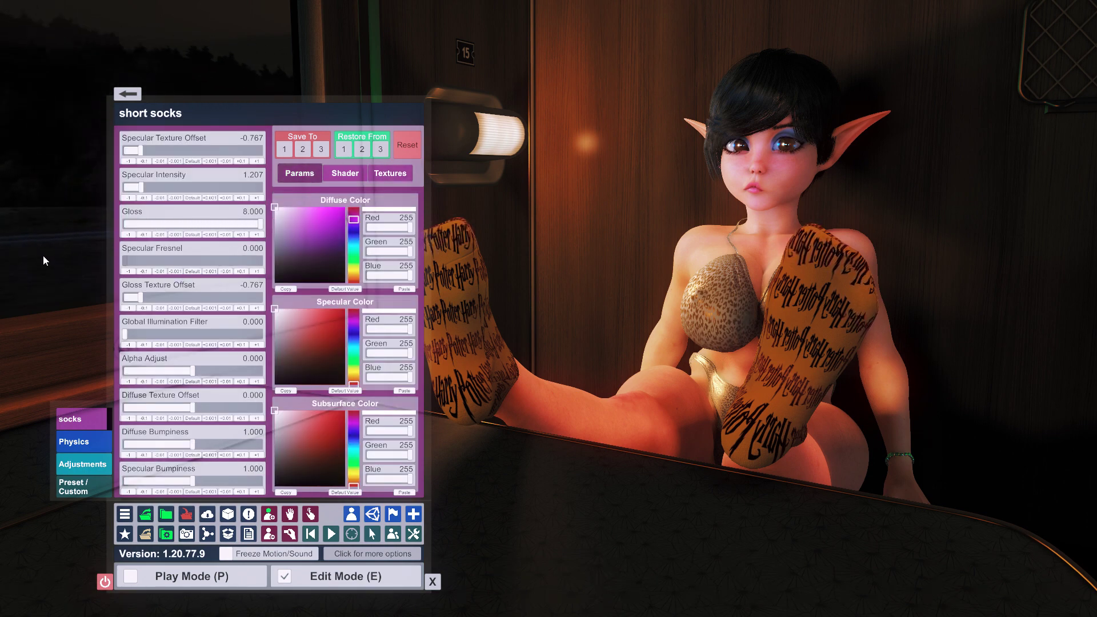
pyautogui.moveTo(132, 297); pyautogui.dragTo(341, 298)
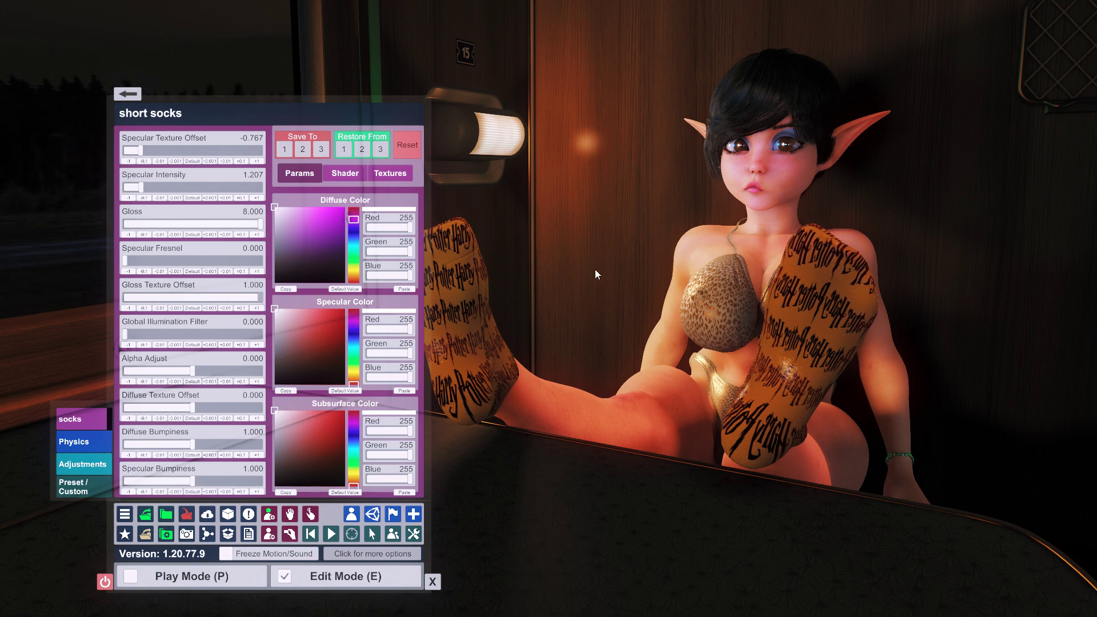
# - Re-enter the Gloss Texture Offset, ending at 0.500, and orbit to inspect the socked leg
pyautogui.scroll(5, 578, 272)
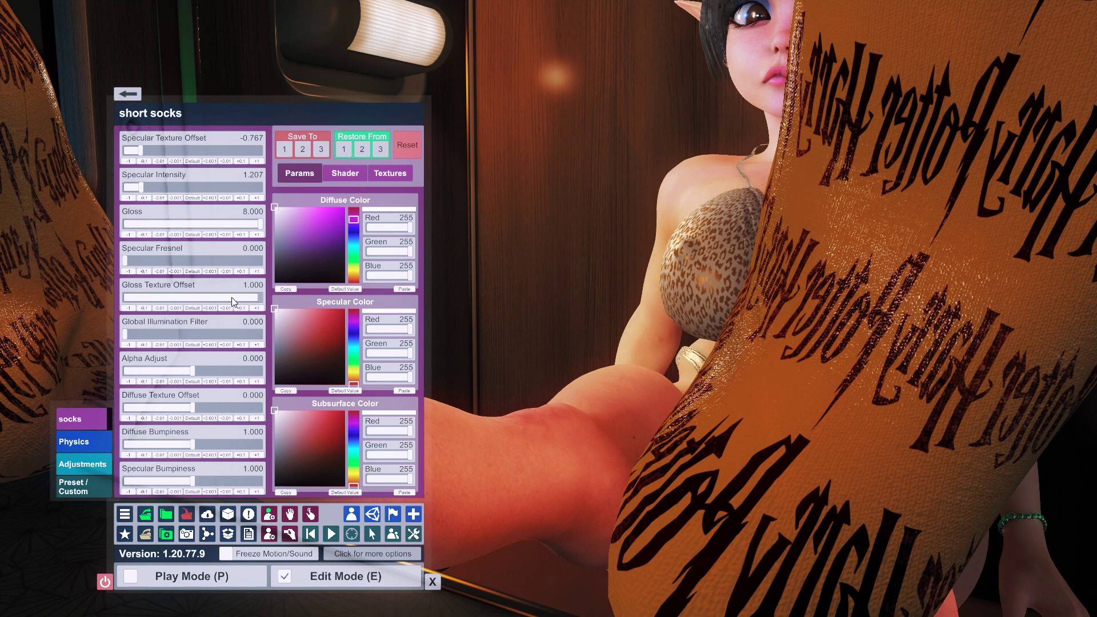
pyautogui.click(193, 308)
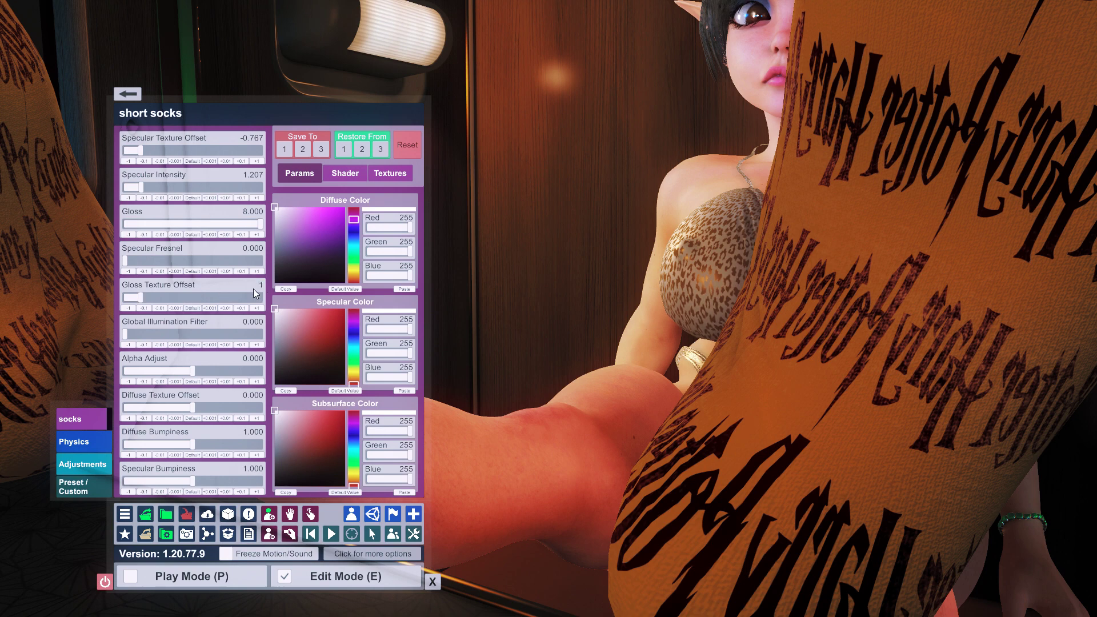
pyautogui.press('Return')
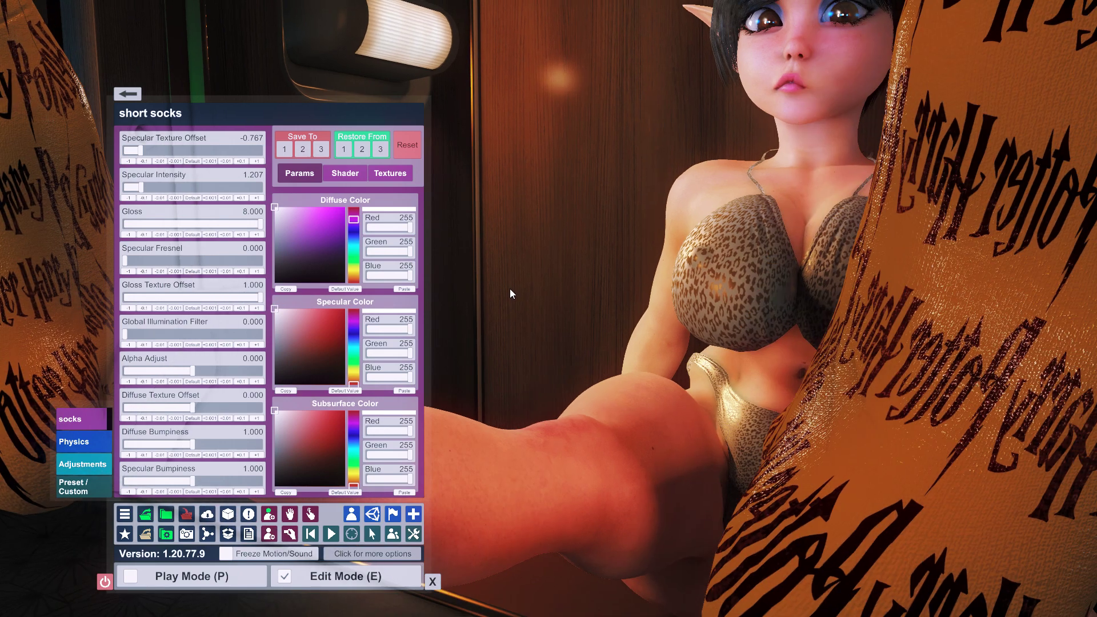
pyautogui.moveTo(510, 289)
pyautogui.mouseDown(button='right')
pyautogui.moveTo(495, 289)
pyautogui.moveTo(570, 276)
pyautogui.moveTo(554, 293)
pyautogui.moveTo(507, 289)
pyautogui.mouseUp(button='right')
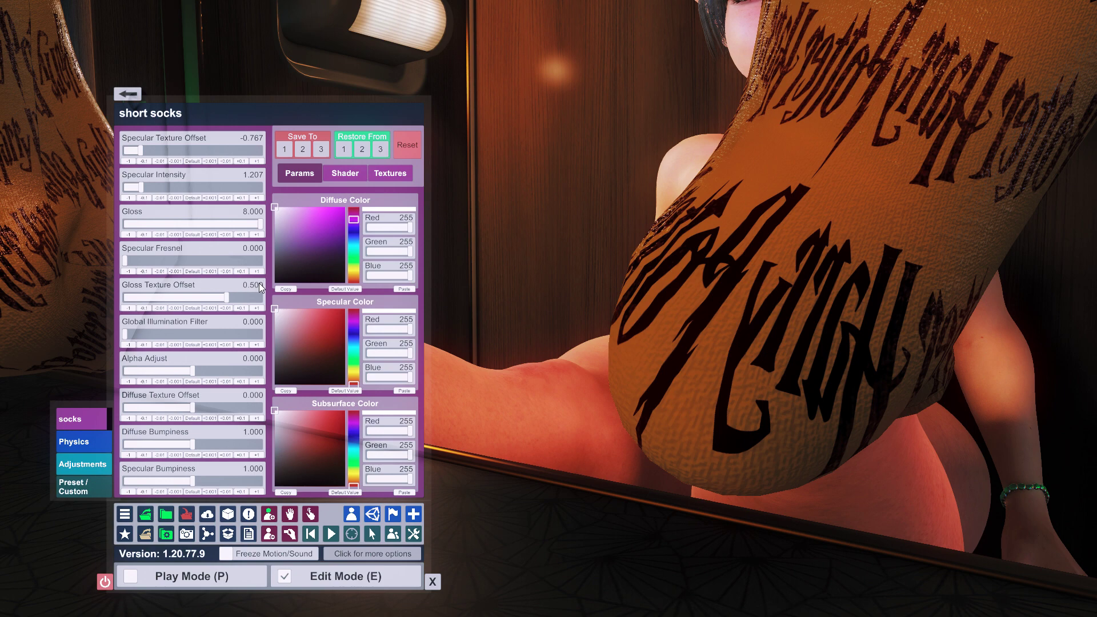
pyautogui.scroll(-10, 503, 243)
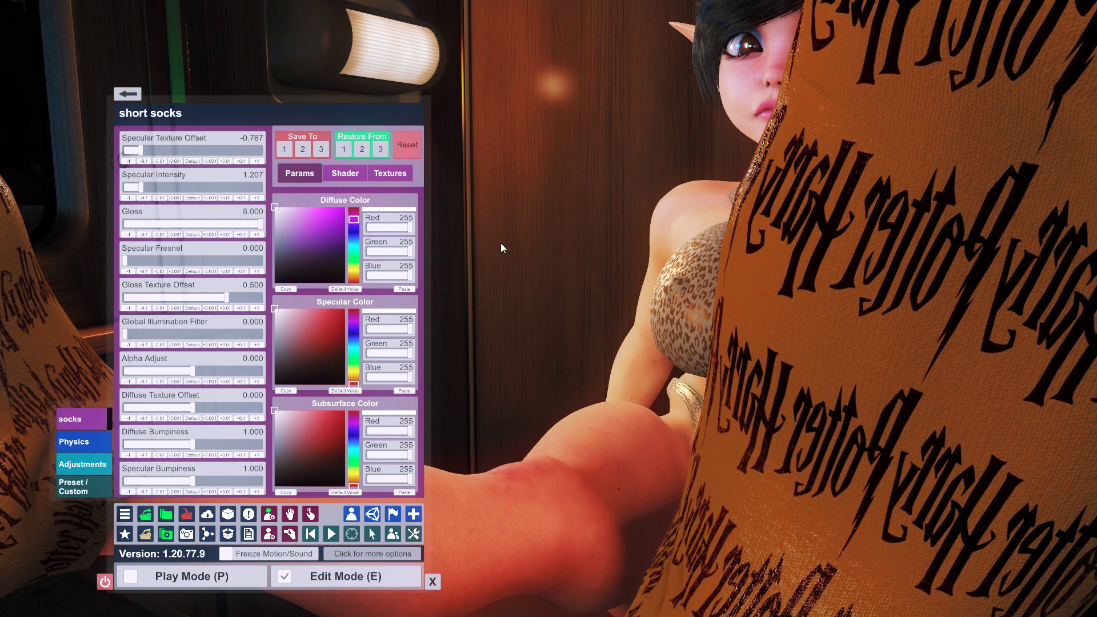
pyautogui.scroll(-5, 500, 251)
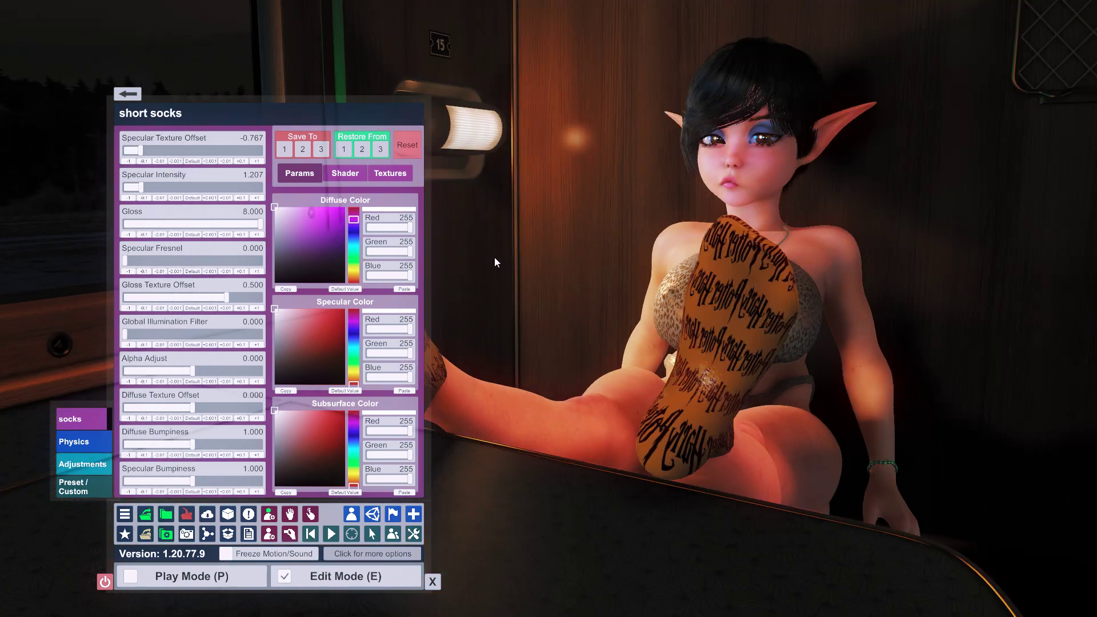
# - Set the socks' Gloss Texture Offset to 0
pyautogui.scroll(8, 497, 256)
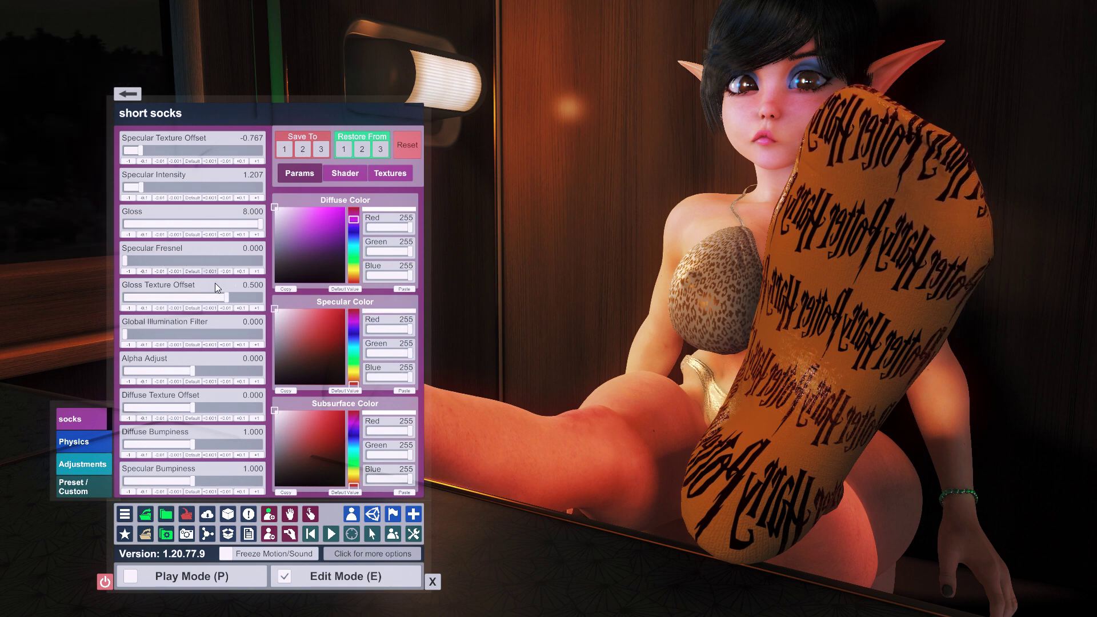
pyautogui.moveTo(231, 296); pyautogui.dragTo(215, 296)
pyautogui.write('0')
pyautogui.press('Return')
# - Raise the socks' Specular Intensity to about 3.94
pyautogui.moveTo(447, 279); pyautogui.dragTo(572, 276, button='right')
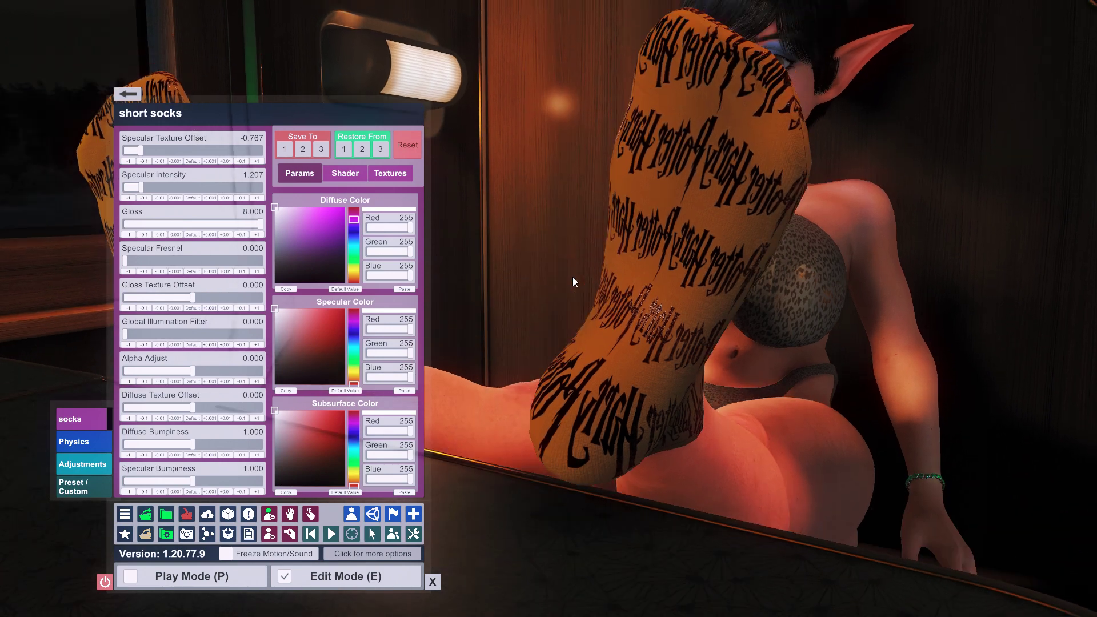
pyautogui.scroll(5, 572, 276)
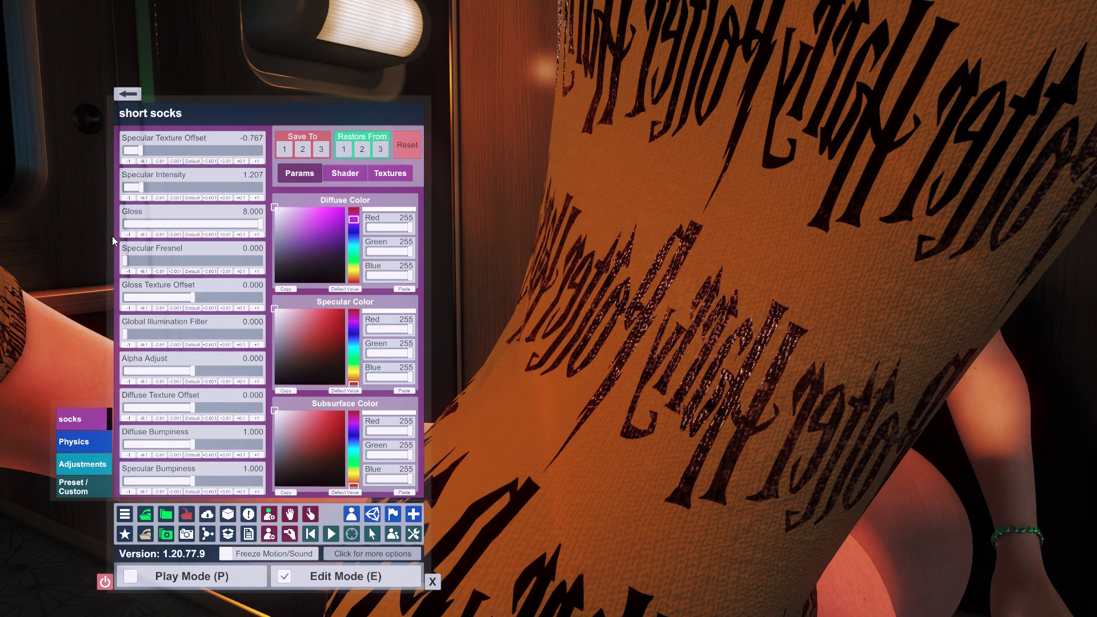
pyautogui.moveTo(554, 216); pyautogui.dragTo(562, 215, button='right')
pyautogui.moveTo(168, 189); pyautogui.dragTo(184, 190)
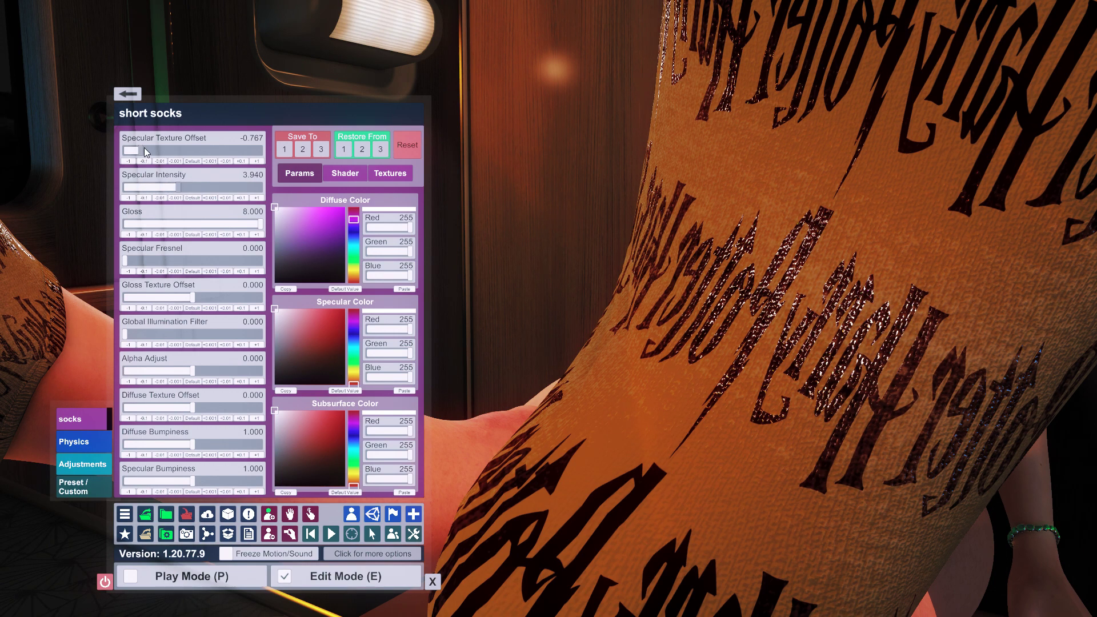
# - Set Specular Texture Offset to 0 after trying 0.5, and bring up the texture slots
pyautogui.moveTo(144, 151); pyautogui.dragTo(186, 151)
pyautogui.click(192, 161)
pyautogui.write('.5')
pyautogui.press('Return')
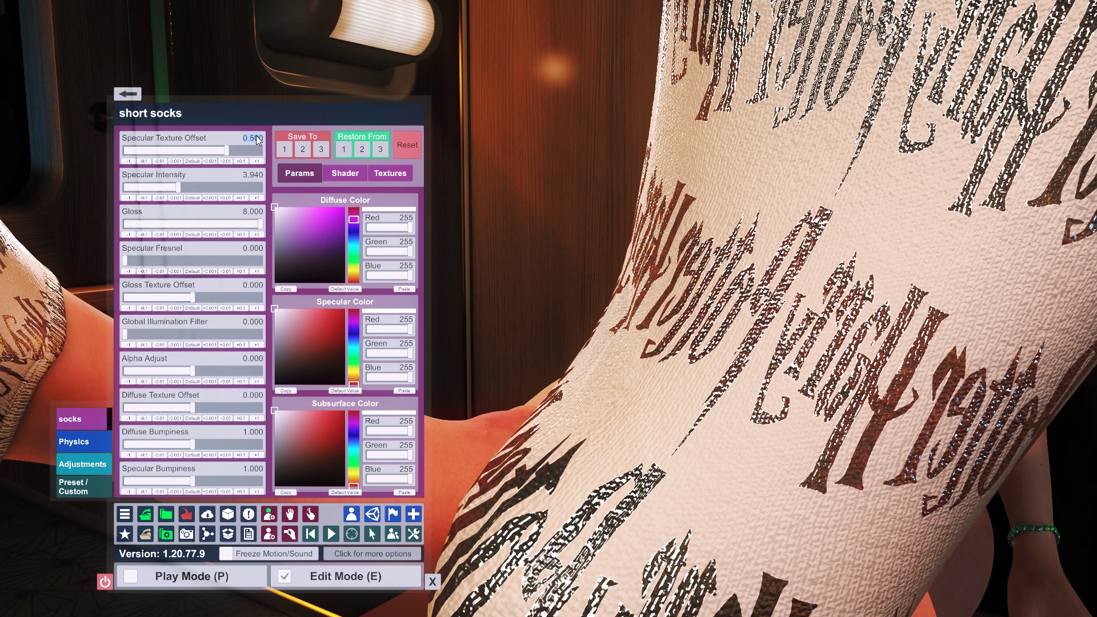
pyautogui.write('0')
pyautogui.press('Return')
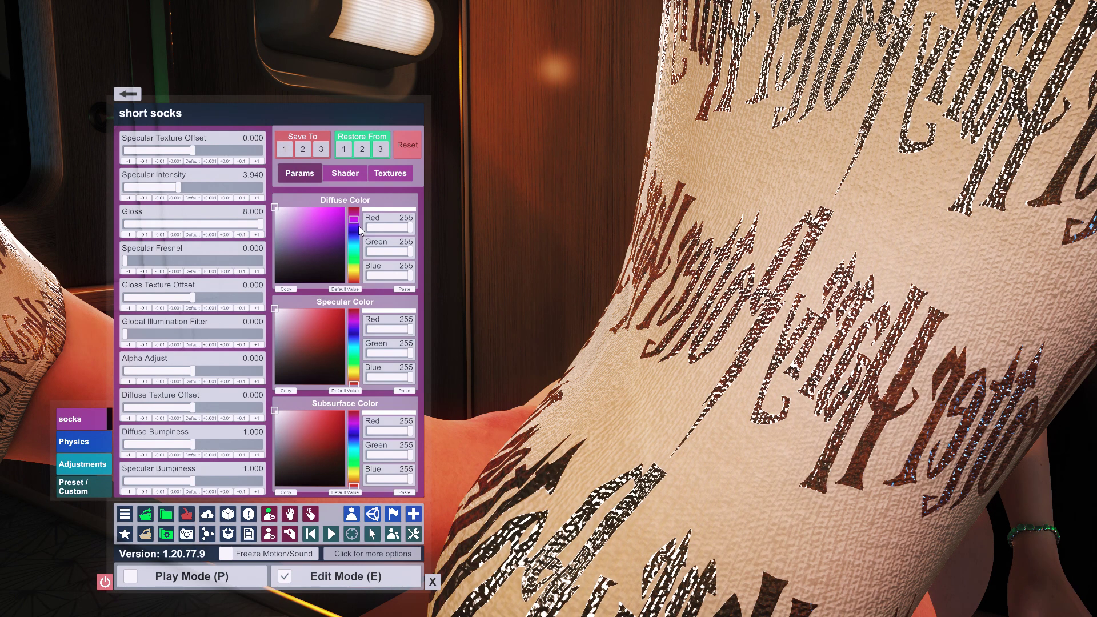
pyautogui.click(394, 174)
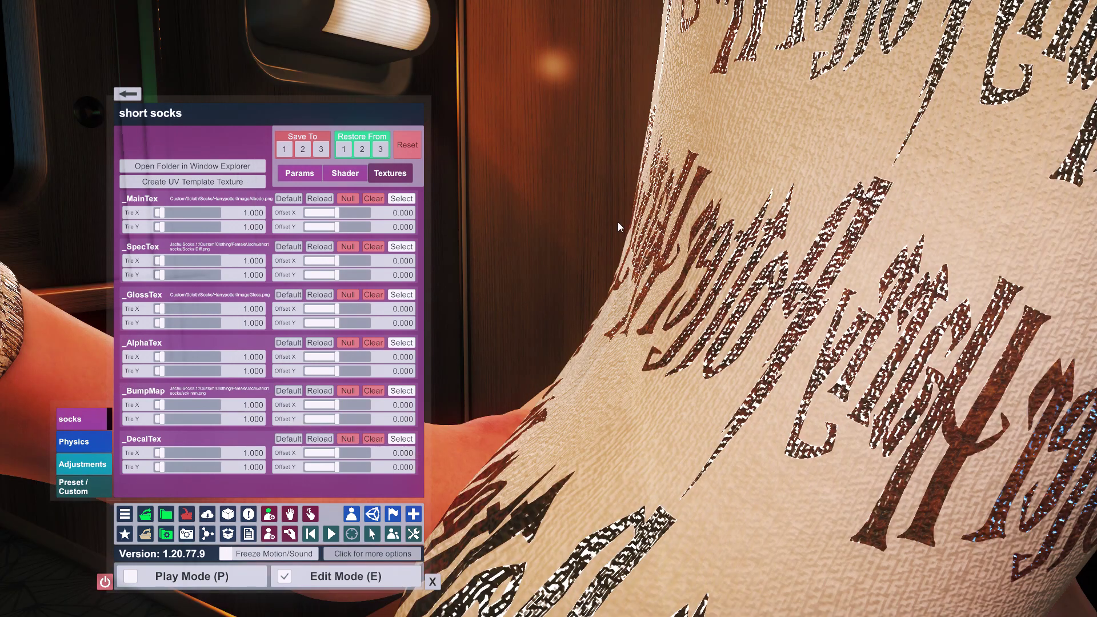
# - Load ImageGloss.png from Custom > 0cloth > Socks > Harrypotter into both the _GlossTex and _SpecTex slots
pyautogui.click(404, 295)
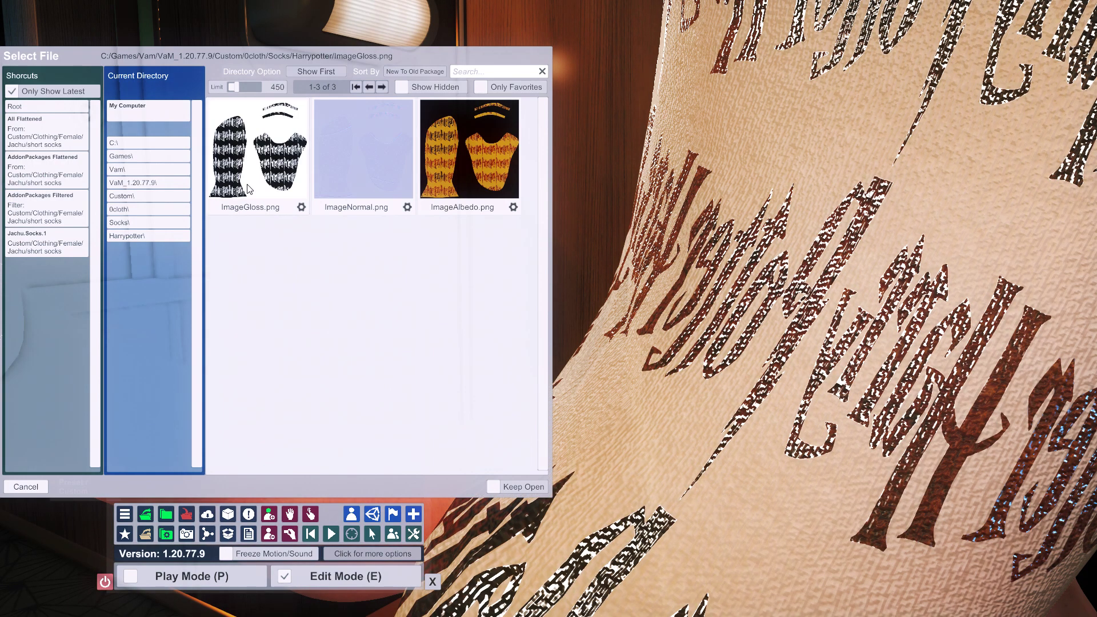
pyautogui.click(249, 189)
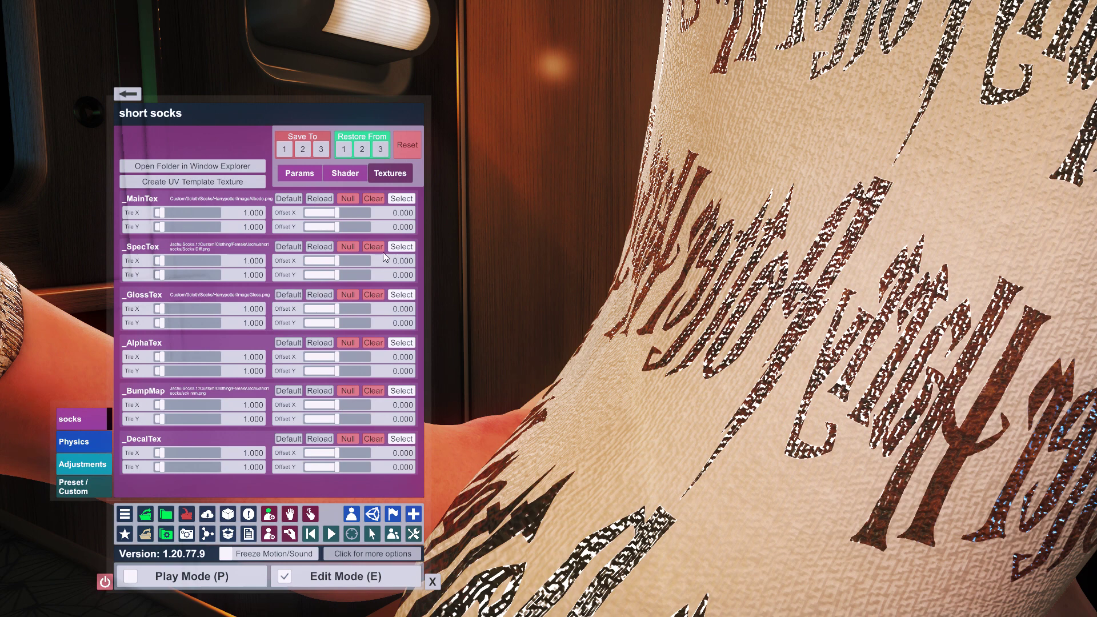
pyautogui.click(401, 247)
pyautogui.click(36, 107)
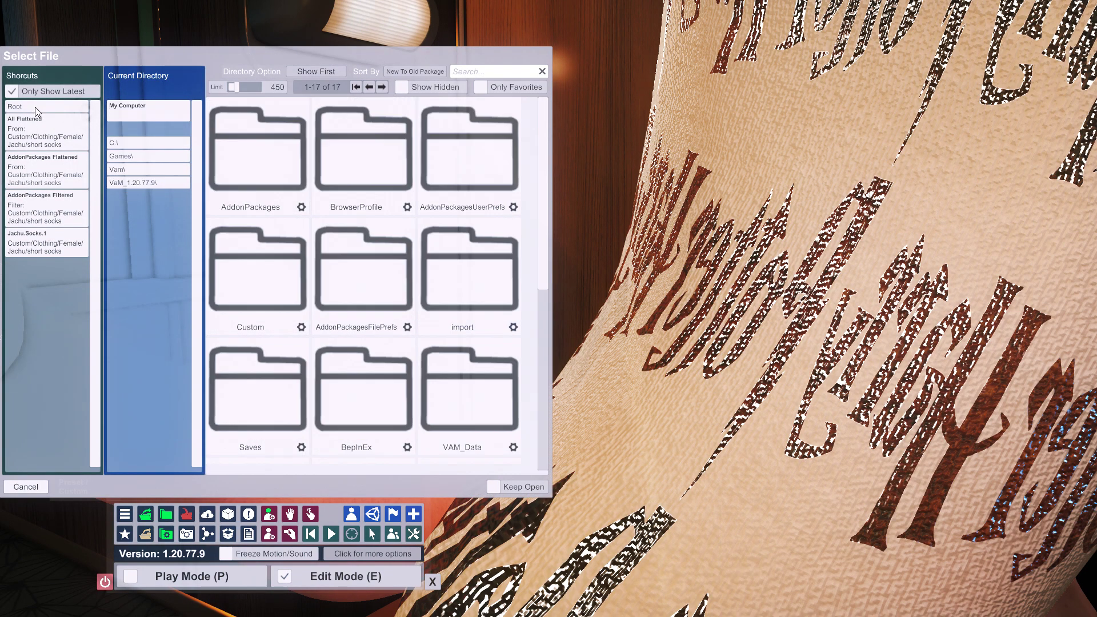
pyautogui.click(256, 292)
pyautogui.click(257, 271)
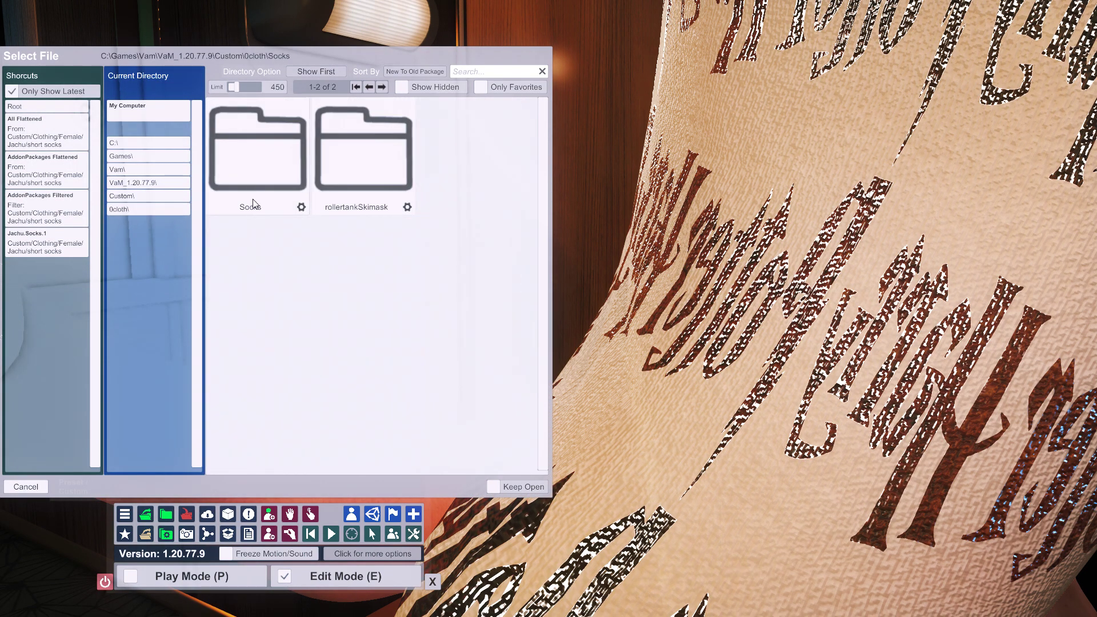
pyautogui.click(264, 194)
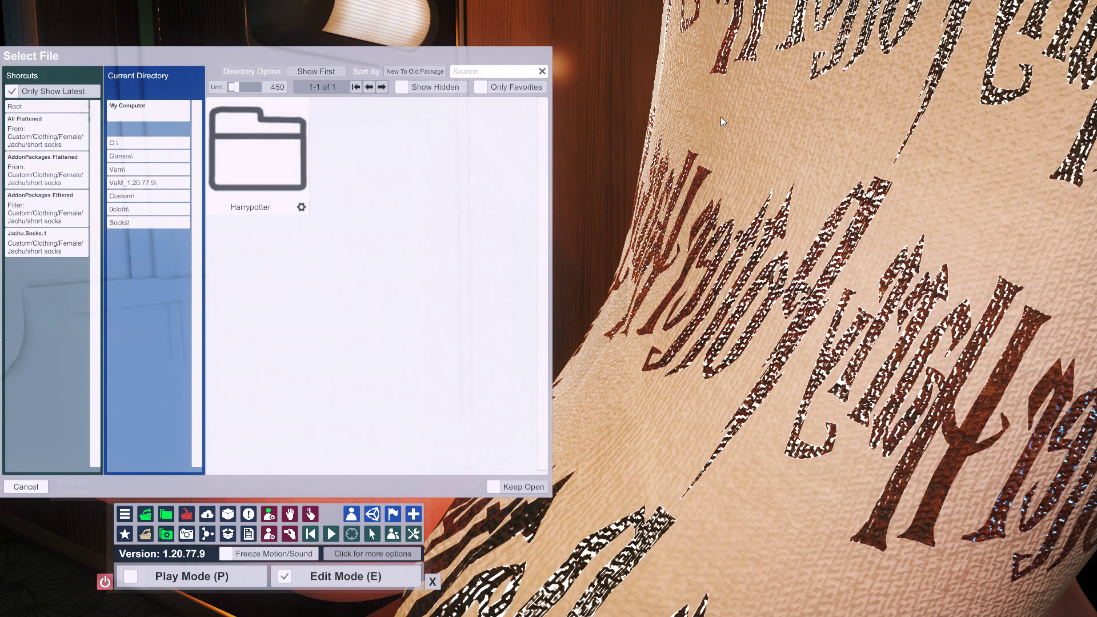
pyautogui.click(287, 200)
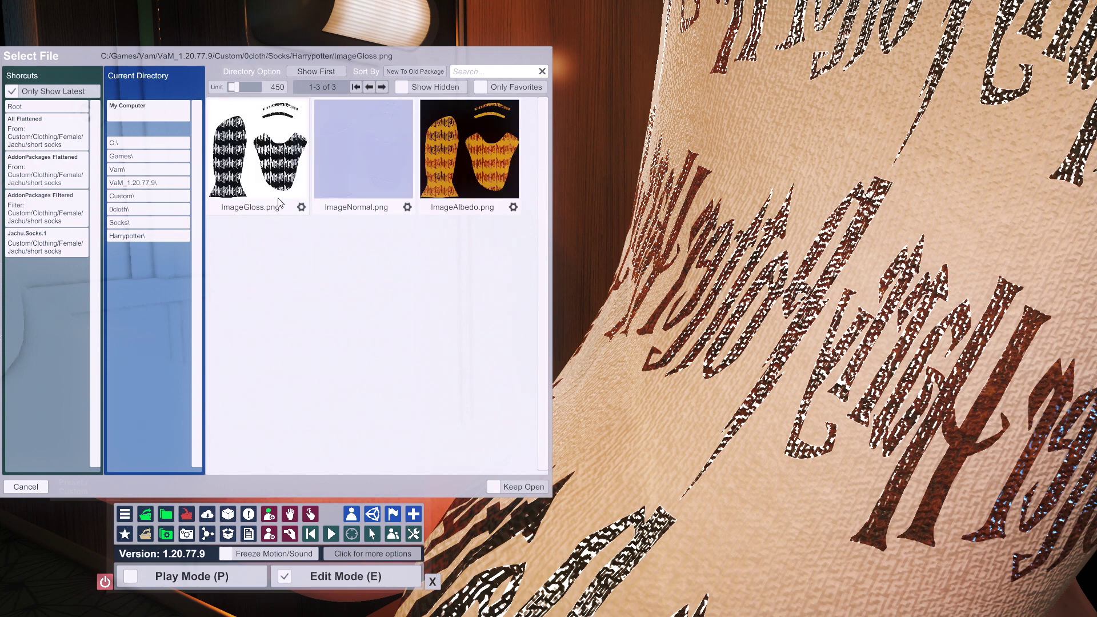
pyautogui.click(242, 188)
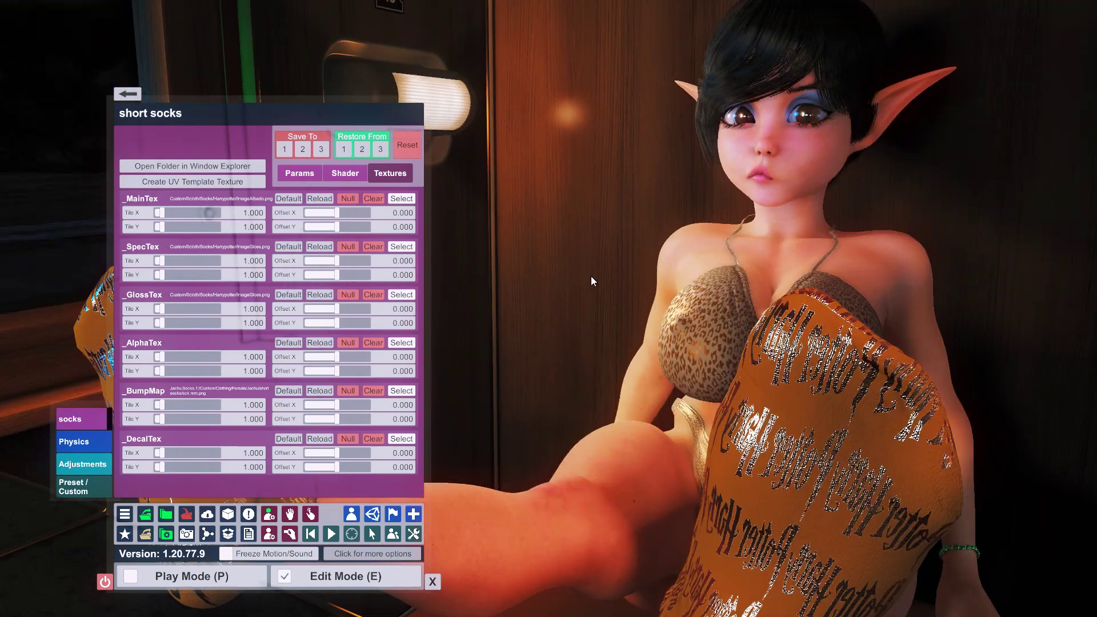
# - Lower Specular Intensity to 0.359 and tint the Specular Color teal-green
pyautogui.click(300, 173)
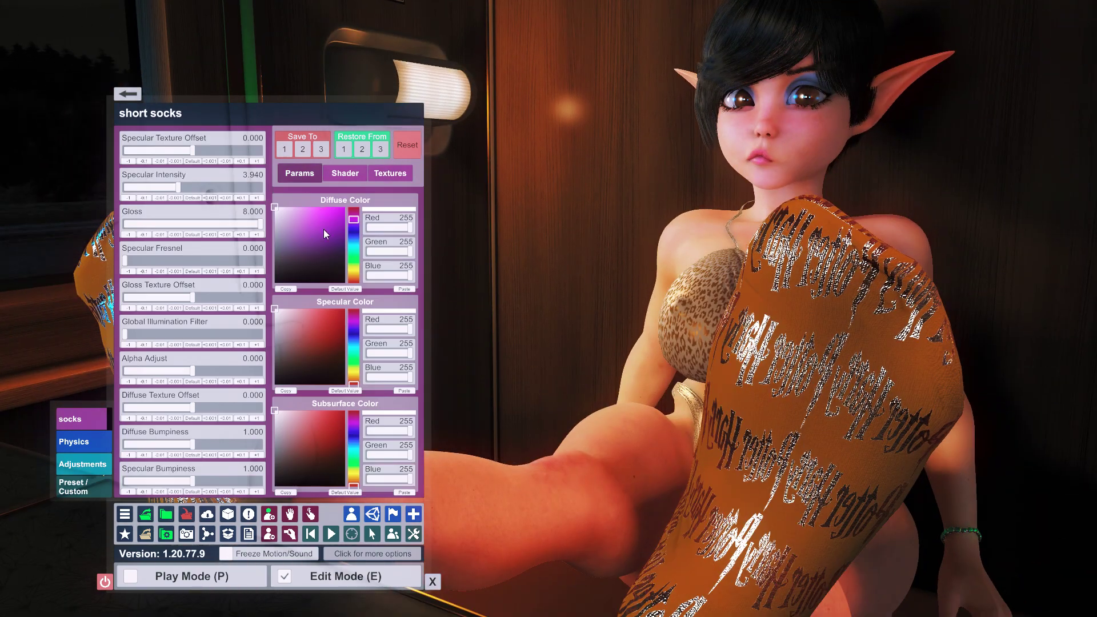
pyautogui.moveTo(179, 188); pyautogui.dragTo(130, 195)
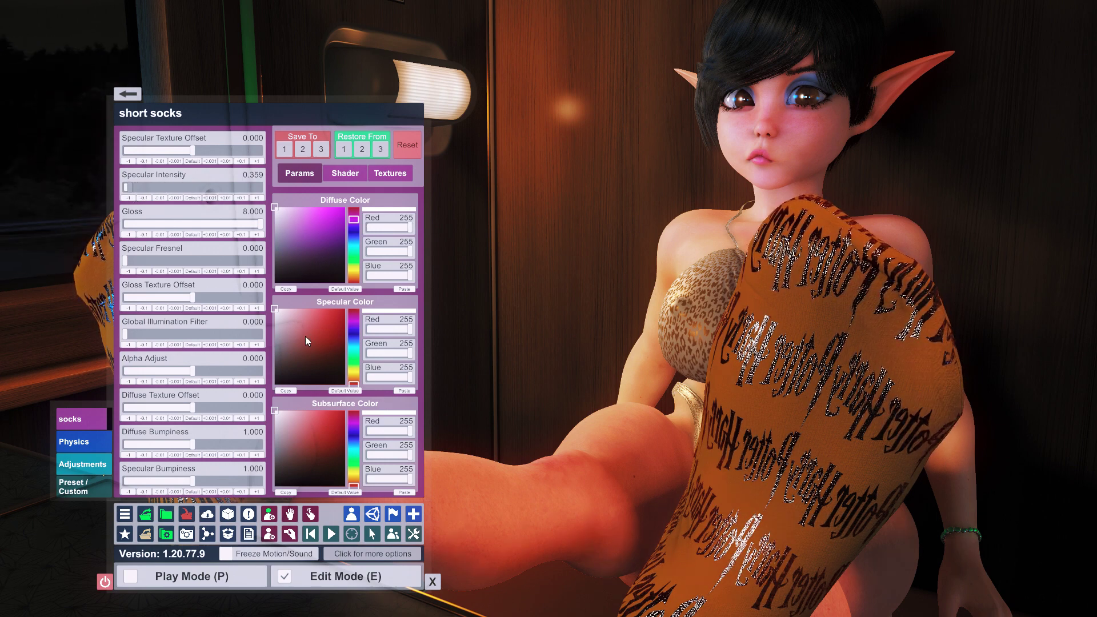
pyautogui.moveTo(317, 324)
pyautogui.mouseDown()
pyautogui.moveTo(348, 325)
pyautogui.moveTo(413, 276)
pyautogui.mouseUp()
pyautogui.moveTo(351, 338)
pyautogui.mouseDown()
pyautogui.moveTo(350, 361)
pyautogui.moveTo(342, 346)
pyautogui.moveTo(360, 348)
pyautogui.mouseUp()
# - Close the sock material settings and the UI panel to view the scene
pyautogui.scroll(-10, 694, 228)
pyautogui.scroll(6, 743, 252)
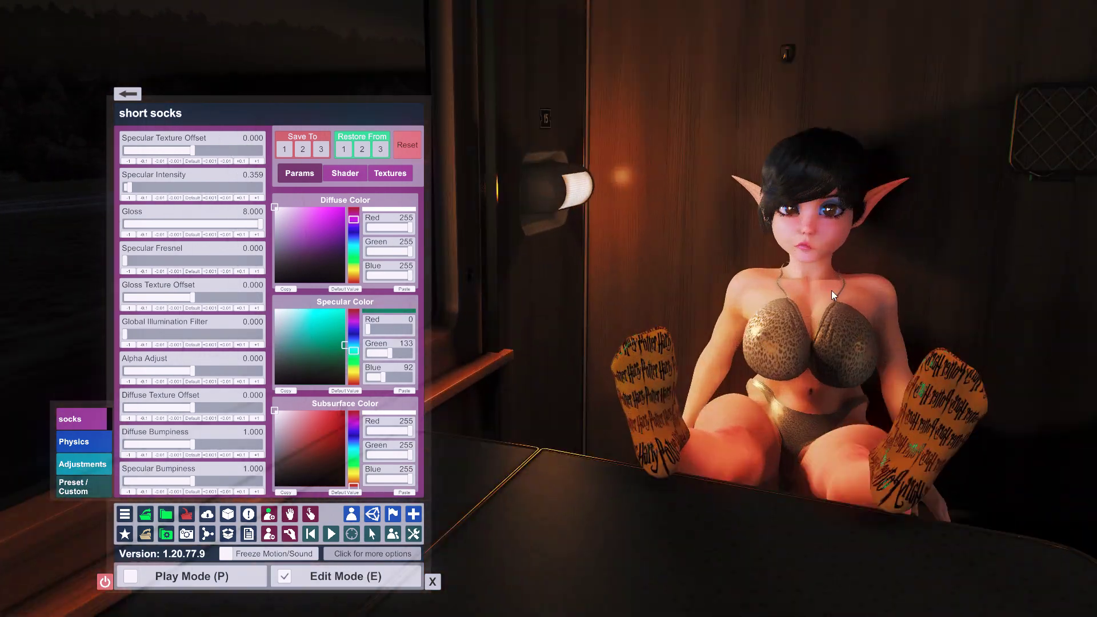
pyautogui.click(768, 254)
pyautogui.click(792, 229)
pyautogui.scroll(4, 750, 222)
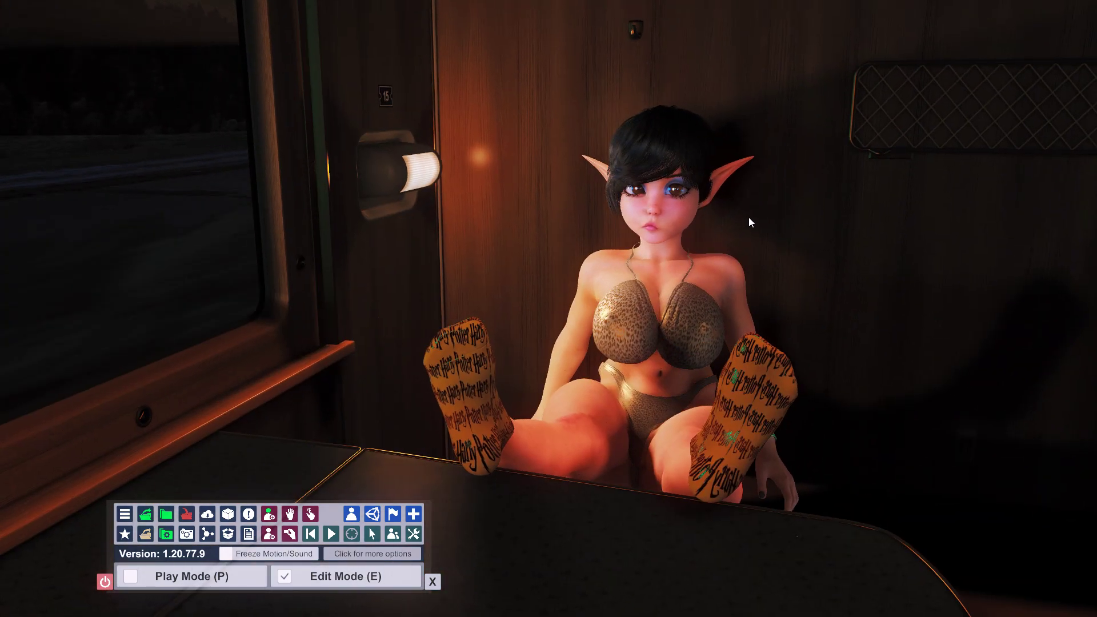